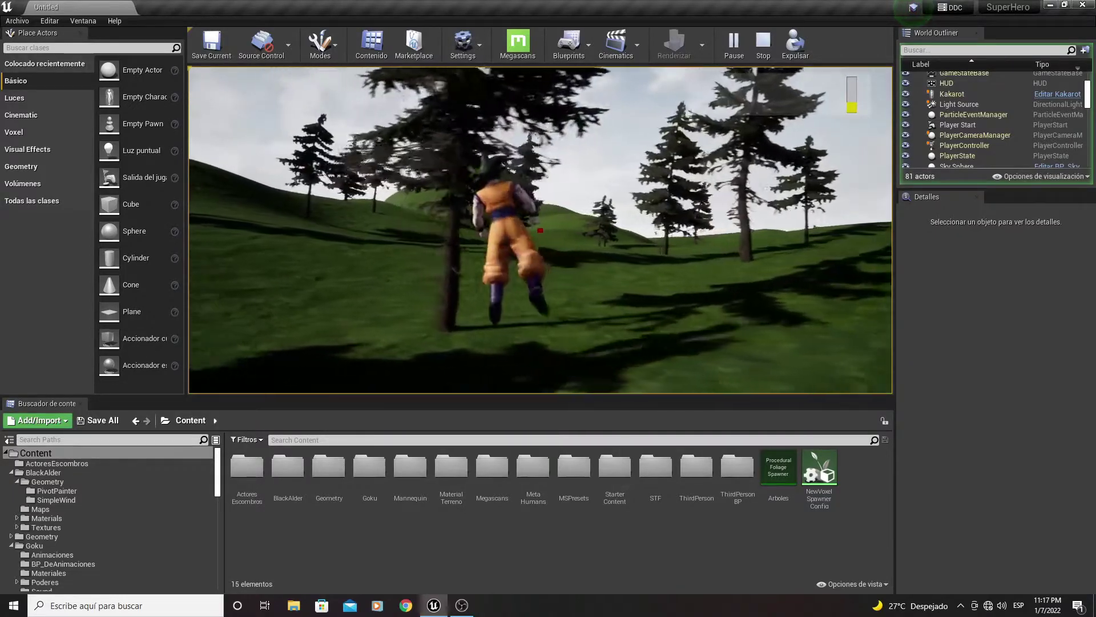
# Make Goku jump in the running game, then switch him into flight with a second space press.
pyautogui.press('space')
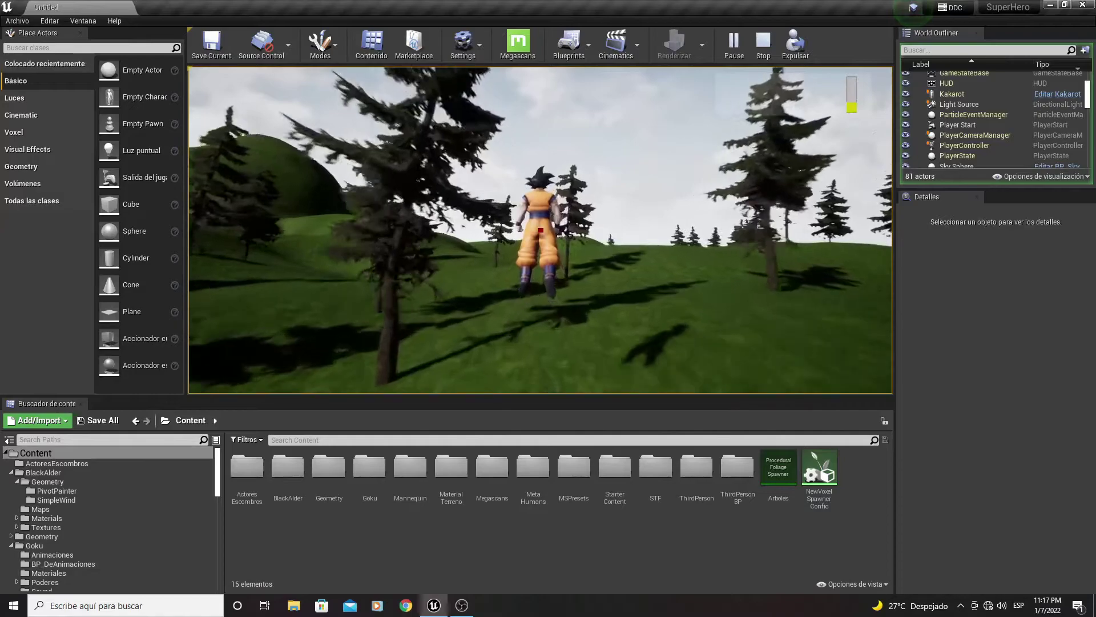
pyautogui.press('space')
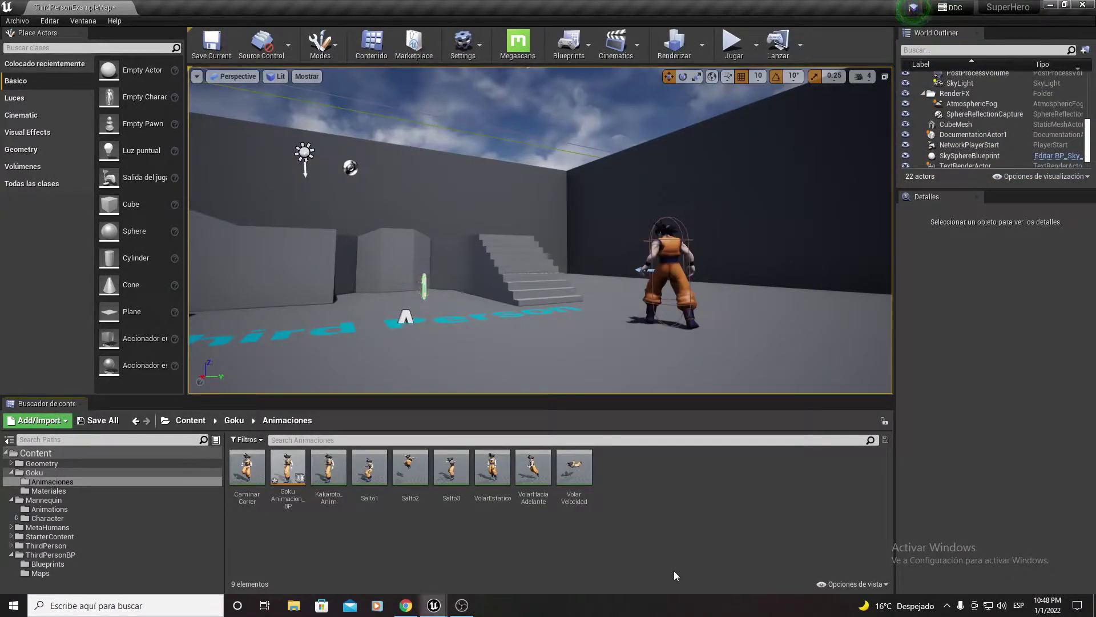
# Play-test Goku running and jumping up the stairs, then bring up the GokuAnimacion_BP window.
pyautogui.click(732, 43)
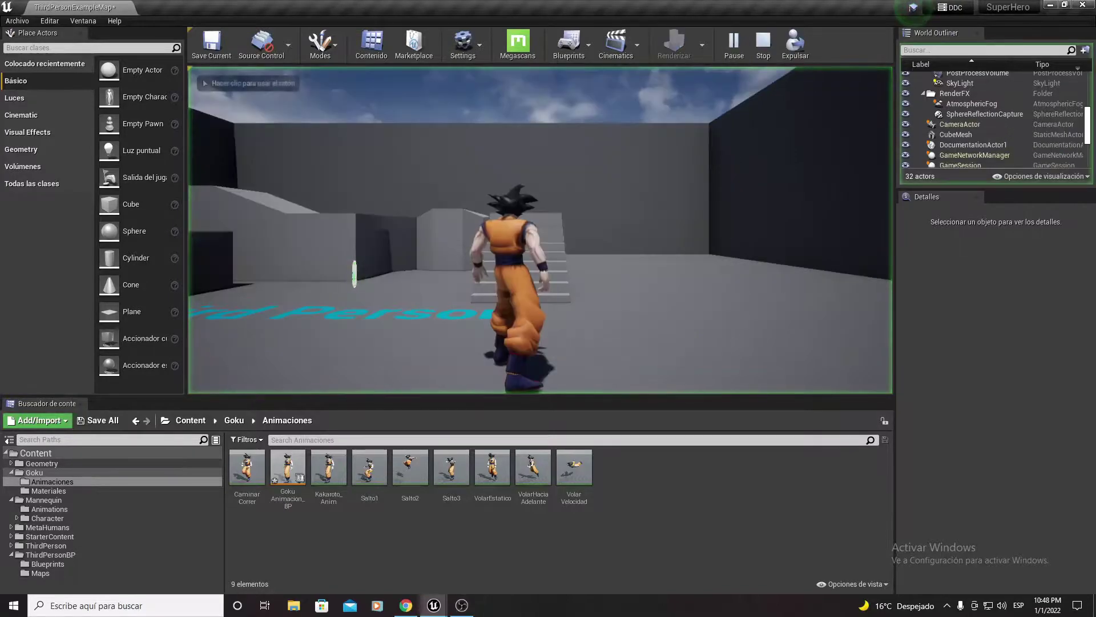
pyautogui.click(540, 229)
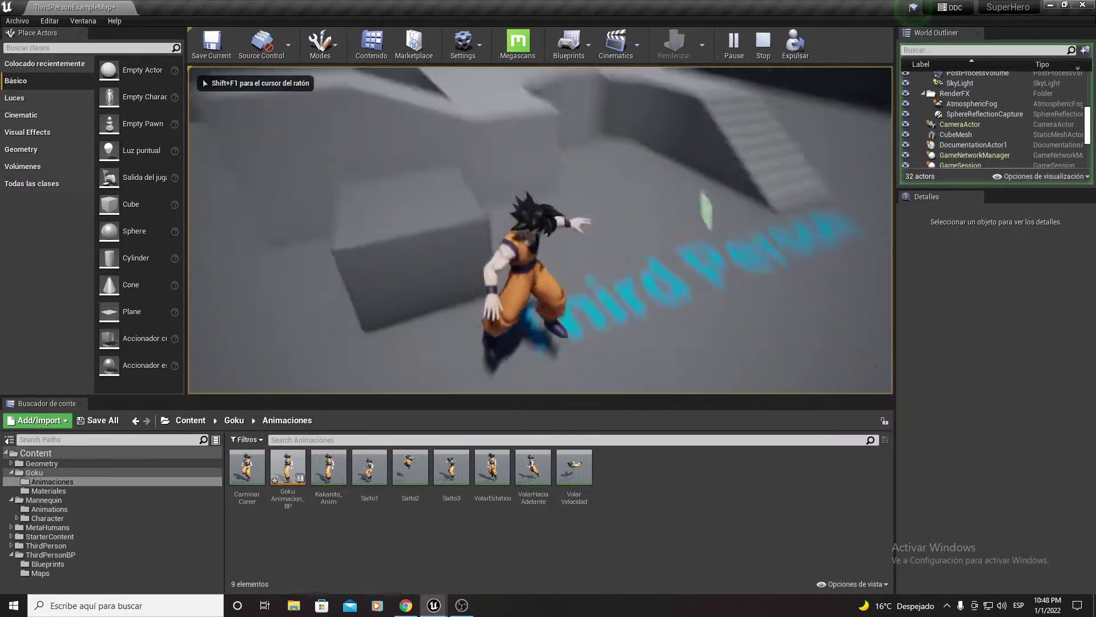
pyautogui.press('w')
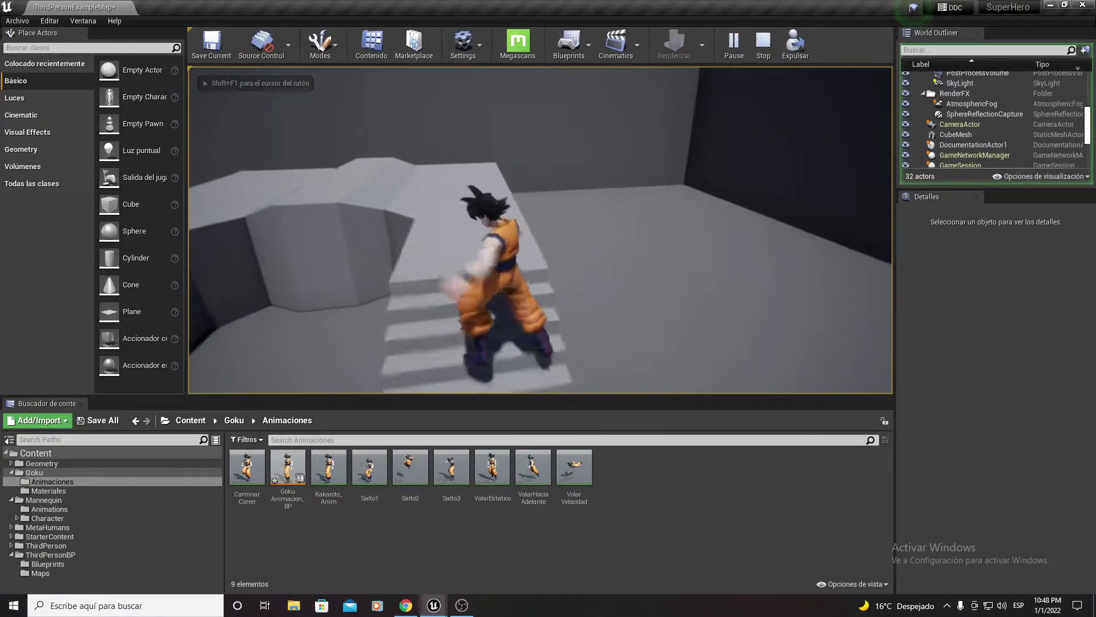
pyautogui.press('Escape')
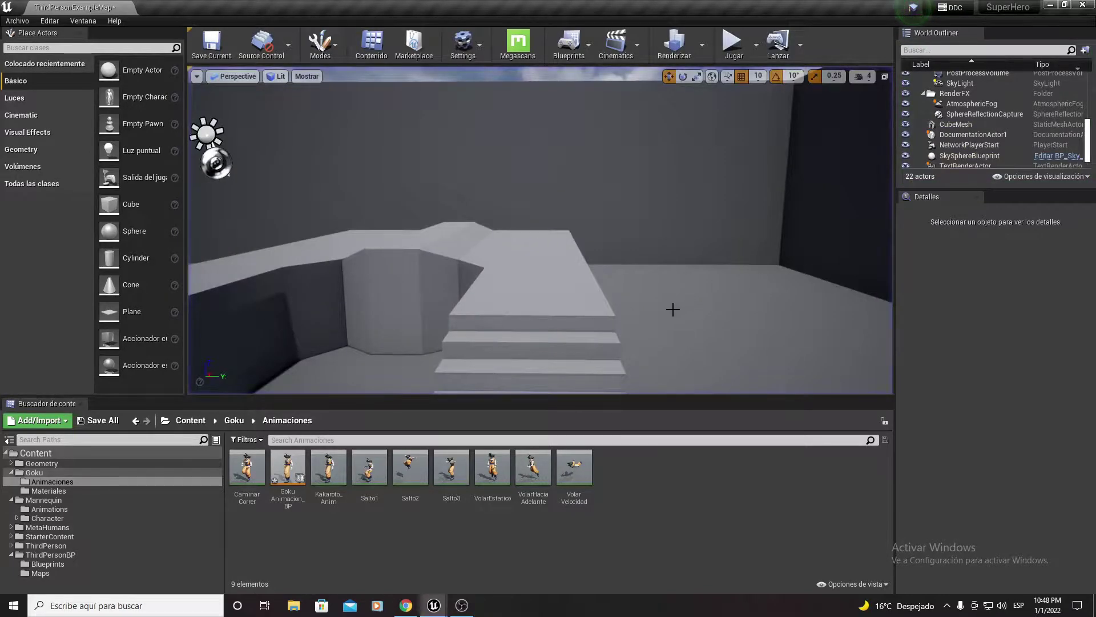
pyautogui.moveTo(434, 605)
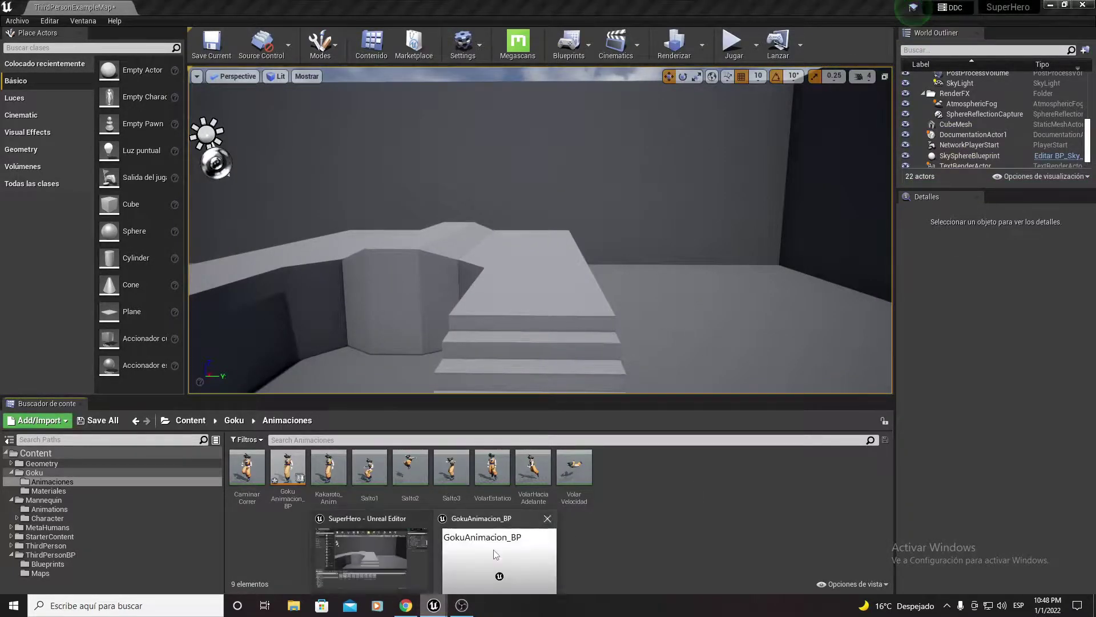
pyautogui.click(501, 562)
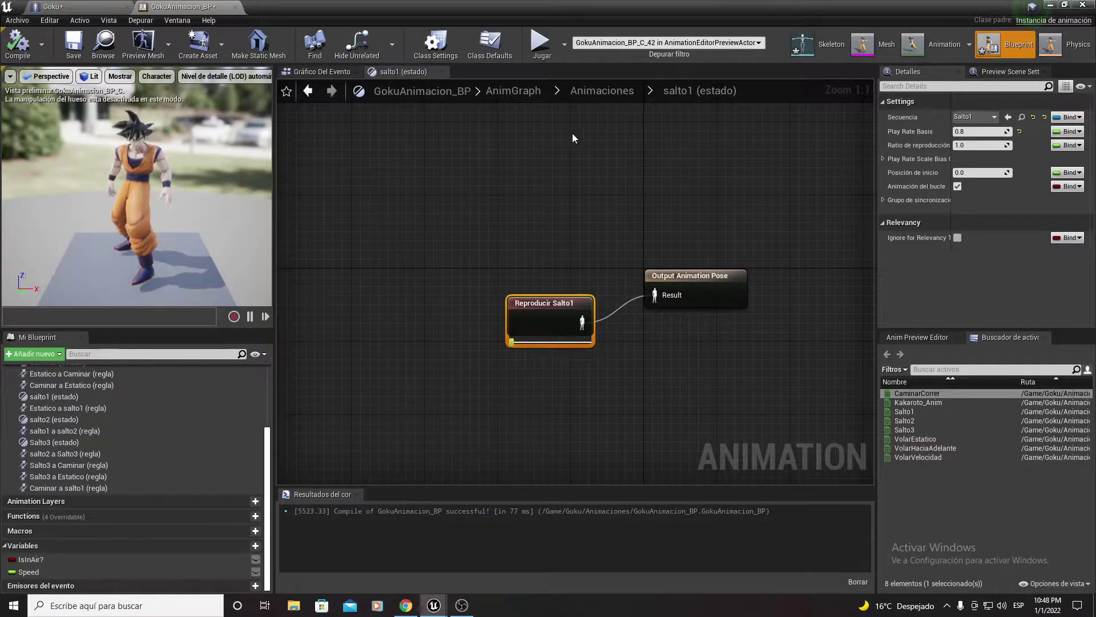
# In the GokuAnimacion_BP event graph, create a Boolean variable named EstaVolando?
pyautogui.click(601, 90)
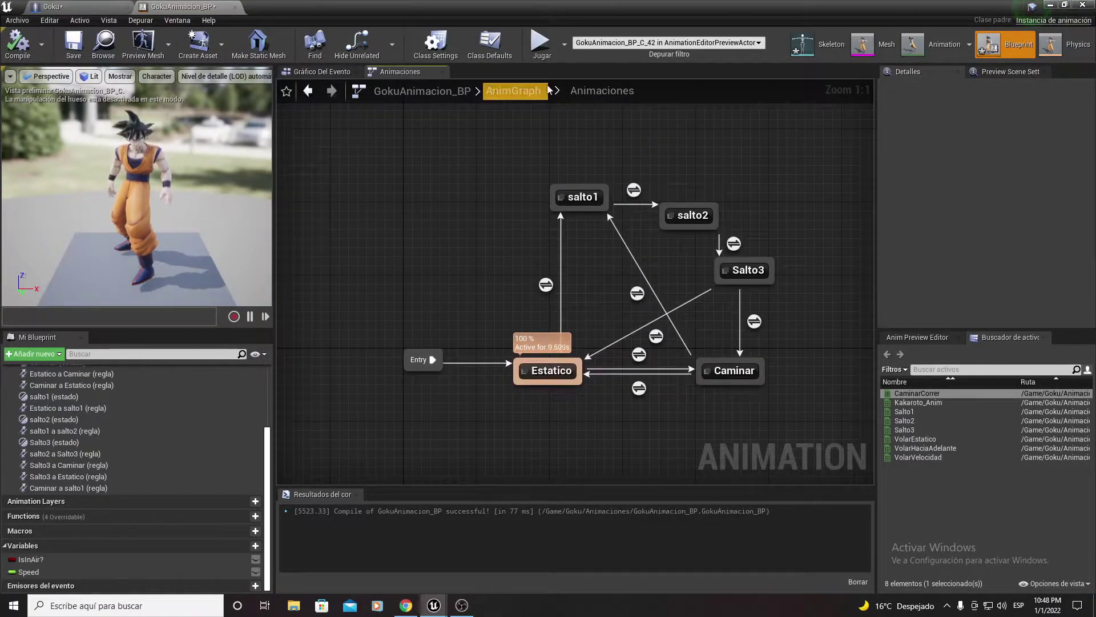
pyautogui.click(321, 71)
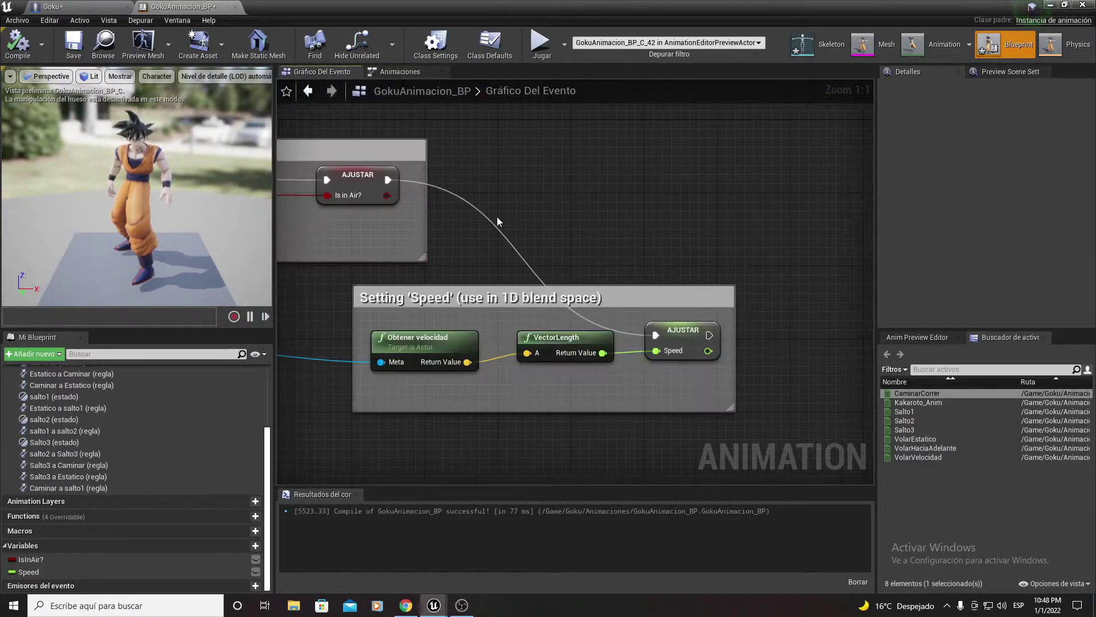
pyautogui.moveTo(465, 234); pyautogui.dragTo(579, 209, button='right')
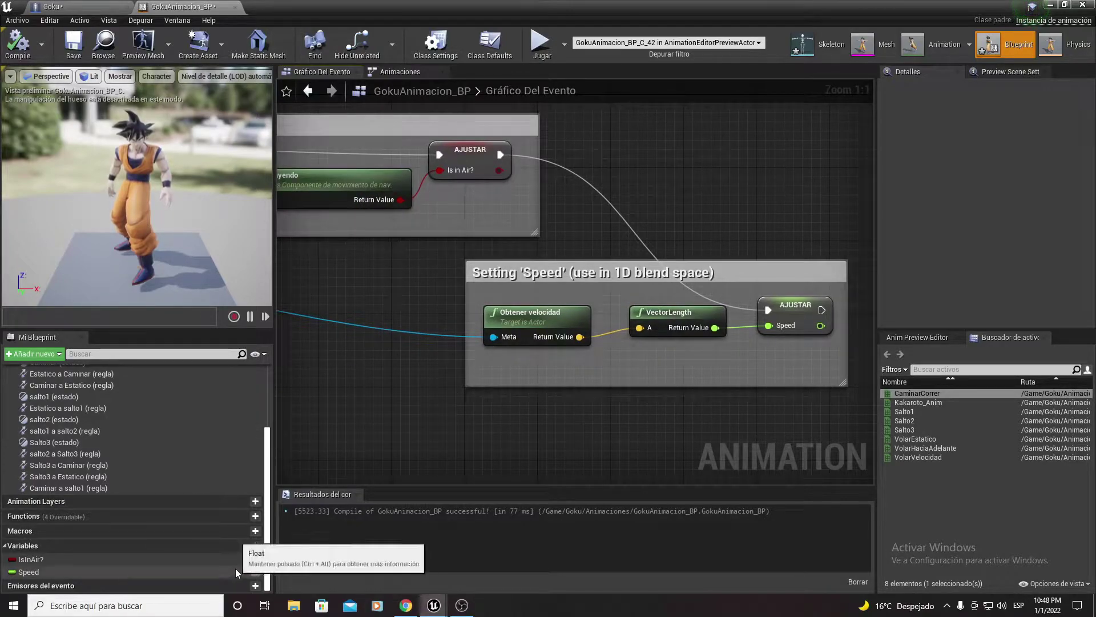
pyautogui.click(244, 547)
pyautogui.write('EstaVolando?')
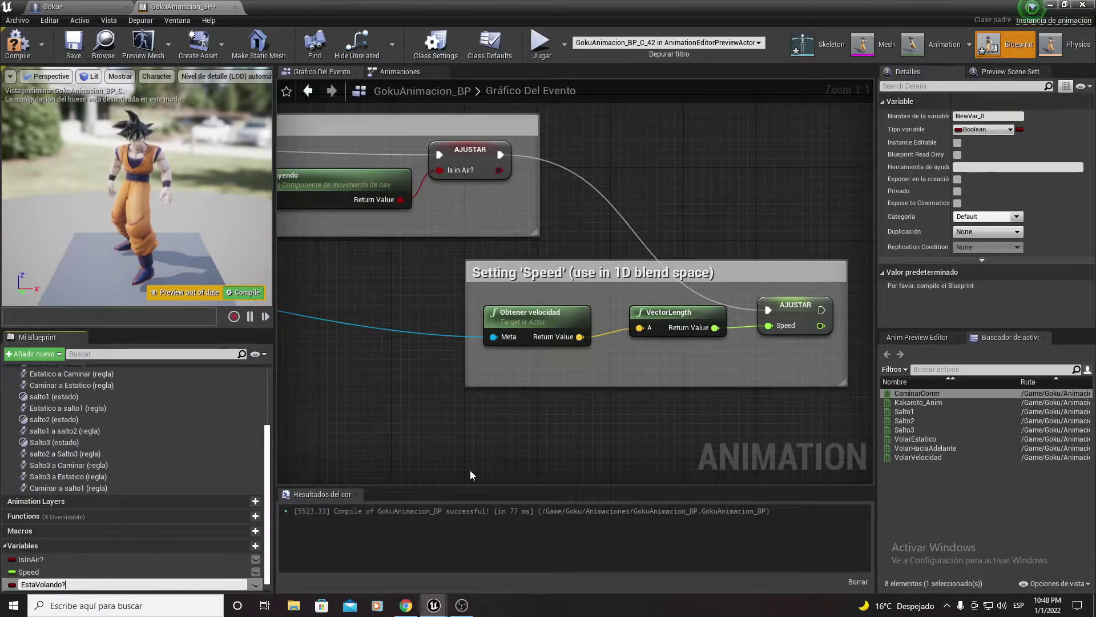
pyautogui.press('Return')
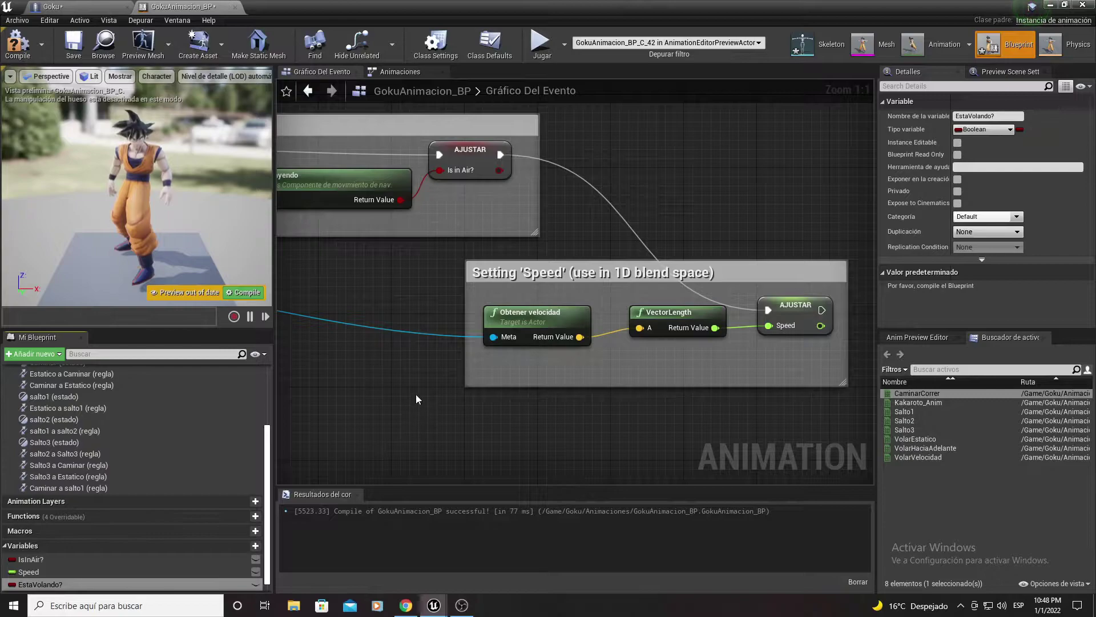
pyautogui.moveTo(430, 405)
pyautogui.mouseDown(button='right')
pyautogui.moveTo(731, 416)
pyautogui.moveTo(483, 296)
pyautogui.mouseUp(button='right')
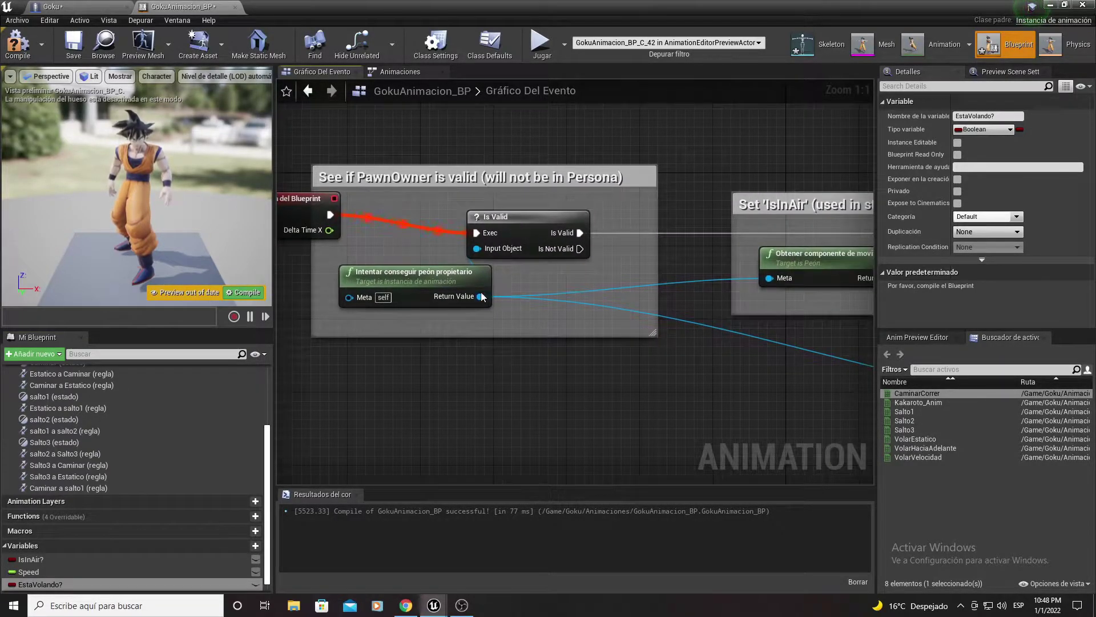
# Break the links from Try Get Pawn Owner's Return Value pin, then undo it.
pyautogui.moveTo(481, 296); pyautogui.dragTo(582, 297)
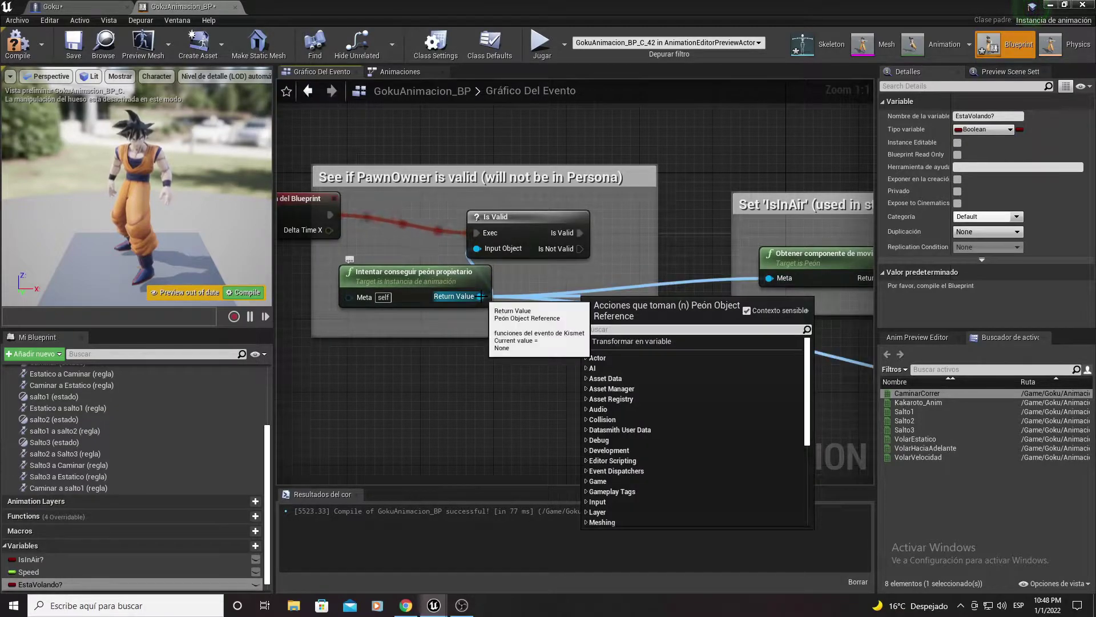
pyautogui.rightClick(481, 297)
pyautogui.press('Escape')
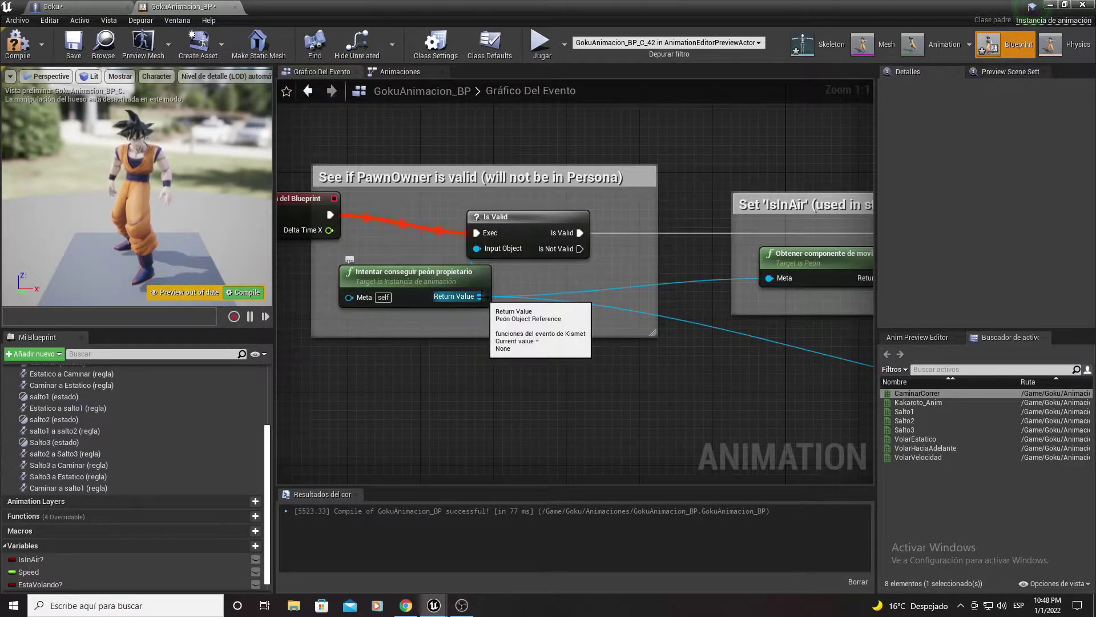
pyautogui.keyDown('alt'); pyautogui.click(479, 296); pyautogui.keyUp('alt')
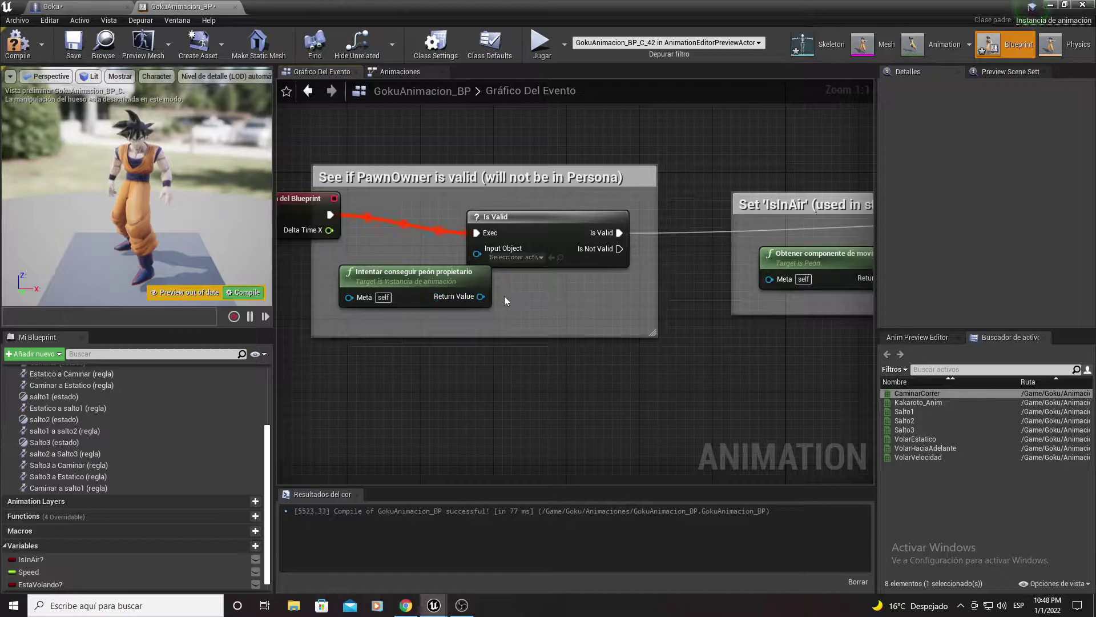
pyautogui.hotkey('ctrl', 'z')
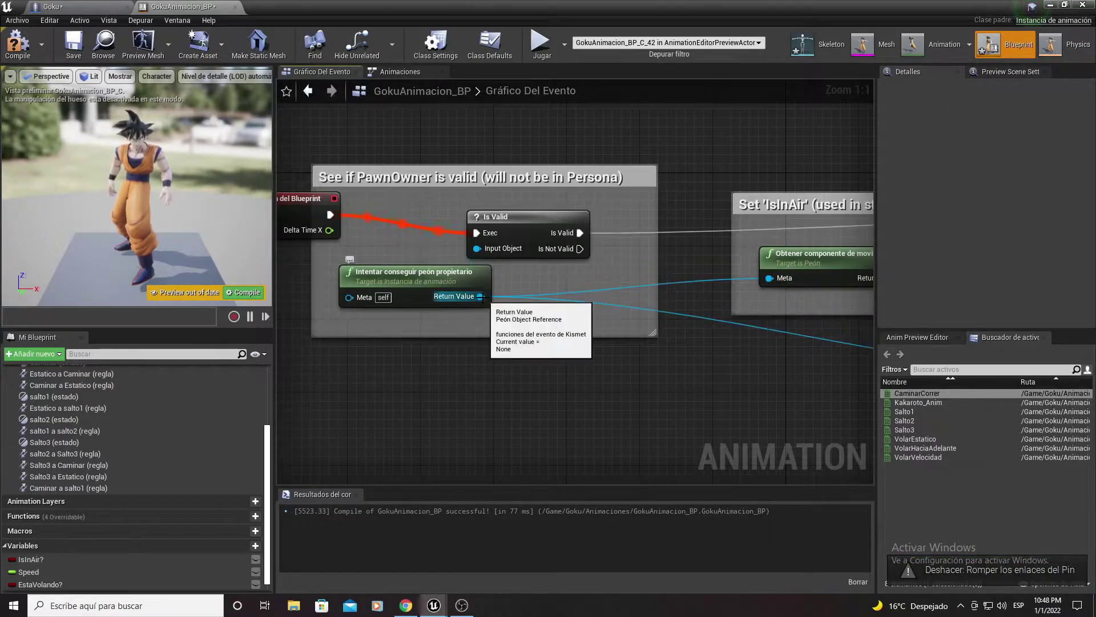
pyautogui.press('super')
pyautogui.press('super')
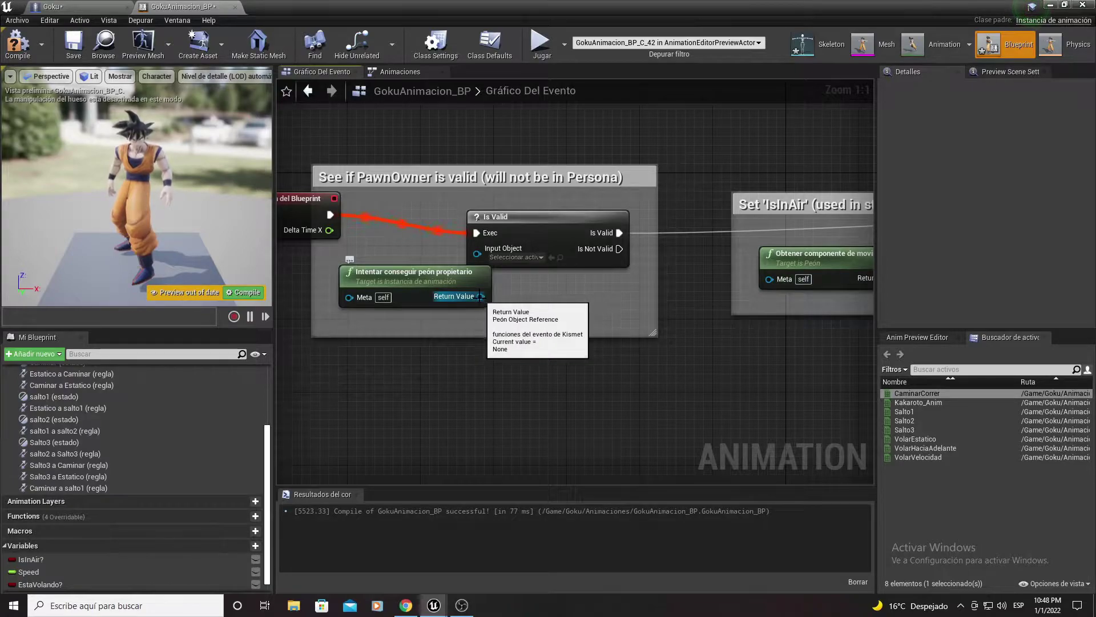
# Break the Return Value links again and promote it to a Pawn variable named ICP.
pyautogui.keyDown('alt'); pyautogui.click(480, 296); pyautogui.keyUp('alt')
pyautogui.rightClick(480, 297)
pyautogui.click(503, 314)
pyautogui.write('ICP')
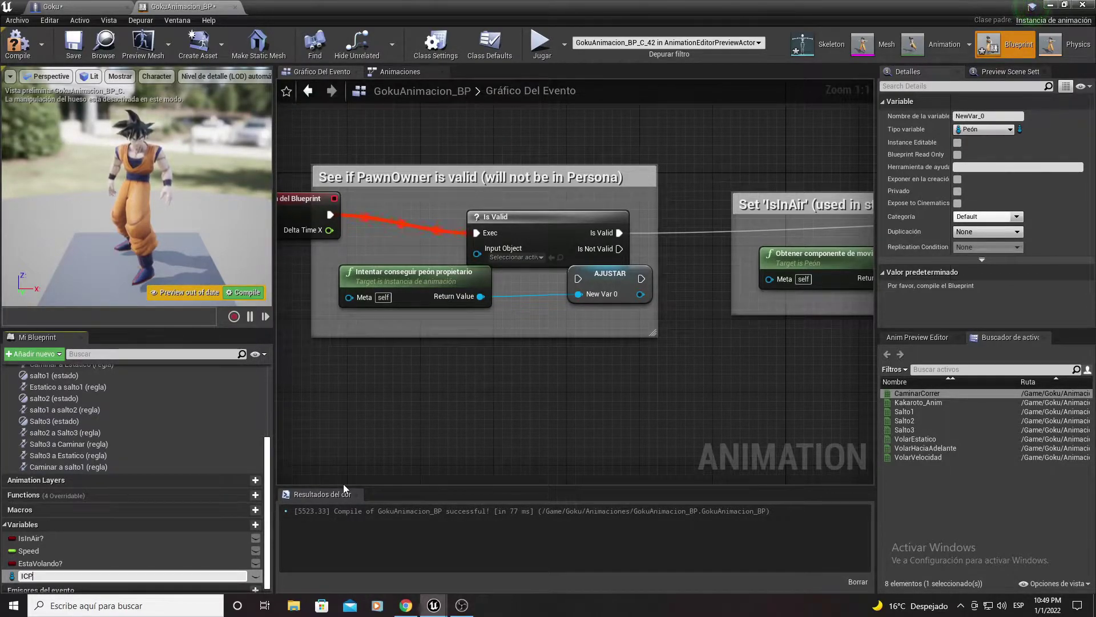
pyautogui.press('Return')
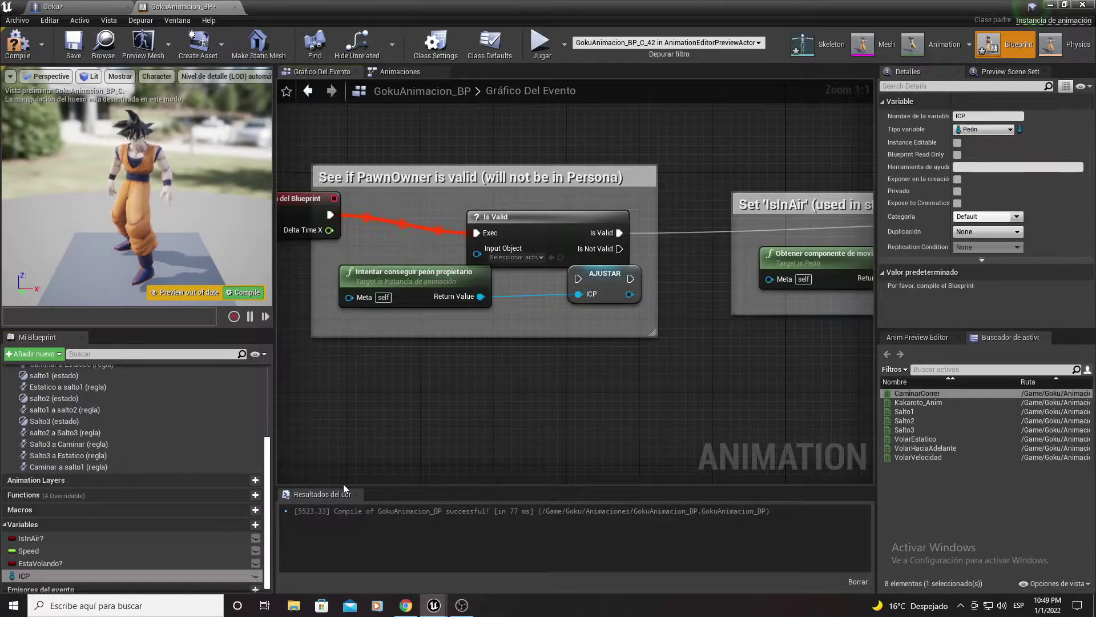
pyautogui.moveTo(602, 274); pyautogui.dragTo(665, 274)
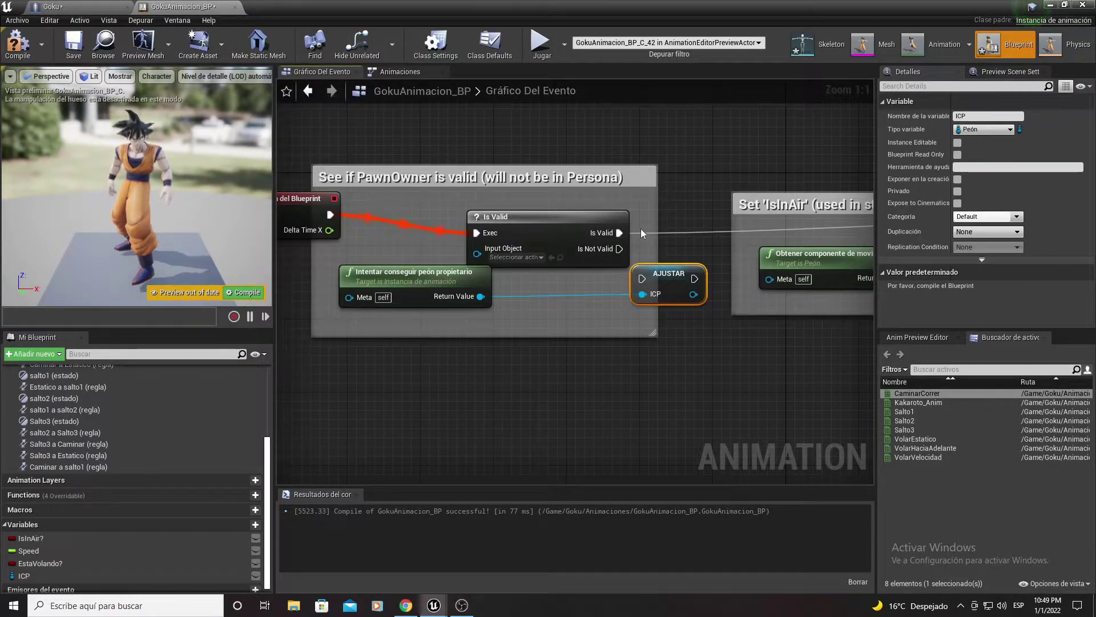
# Wire the ICP setter after the validity check, reconnecting Is Valid, Is in Air and the movement component getter.
pyautogui.moveTo(618, 232)
pyautogui.mouseDown()
pyautogui.moveTo(643, 279)
pyautogui.moveTo(698, 232)
pyautogui.mouseUp()
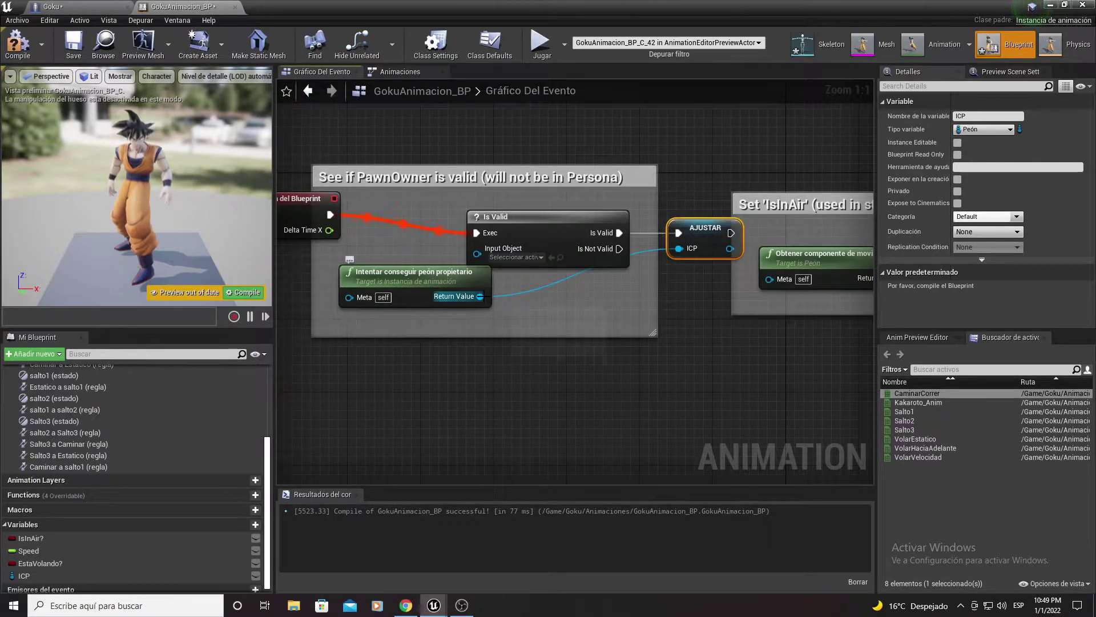
pyautogui.moveTo(481, 296); pyautogui.dragTo(477, 254)
pyautogui.moveTo(620, 295); pyautogui.dragTo(422, 294, button='right')
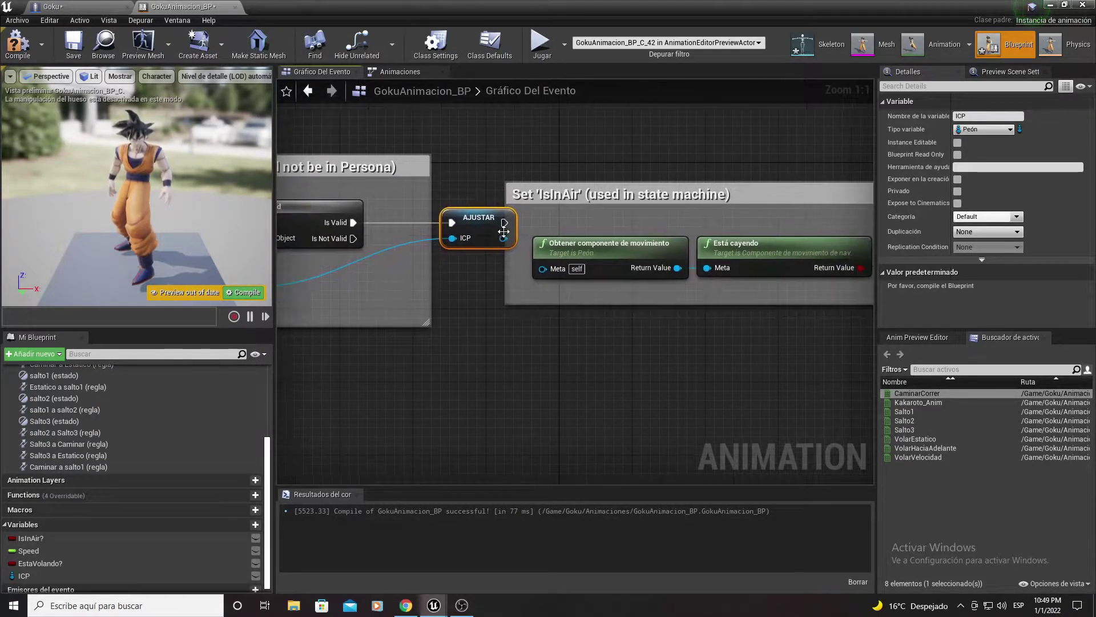
pyautogui.moveTo(533, 231)
pyautogui.mouseDown()
pyautogui.moveTo(670, 229)
pyautogui.moveTo(500, 222)
pyautogui.mouseUp()
pyautogui.moveTo(342, 245); pyautogui.dragTo(674, 240, button='right')
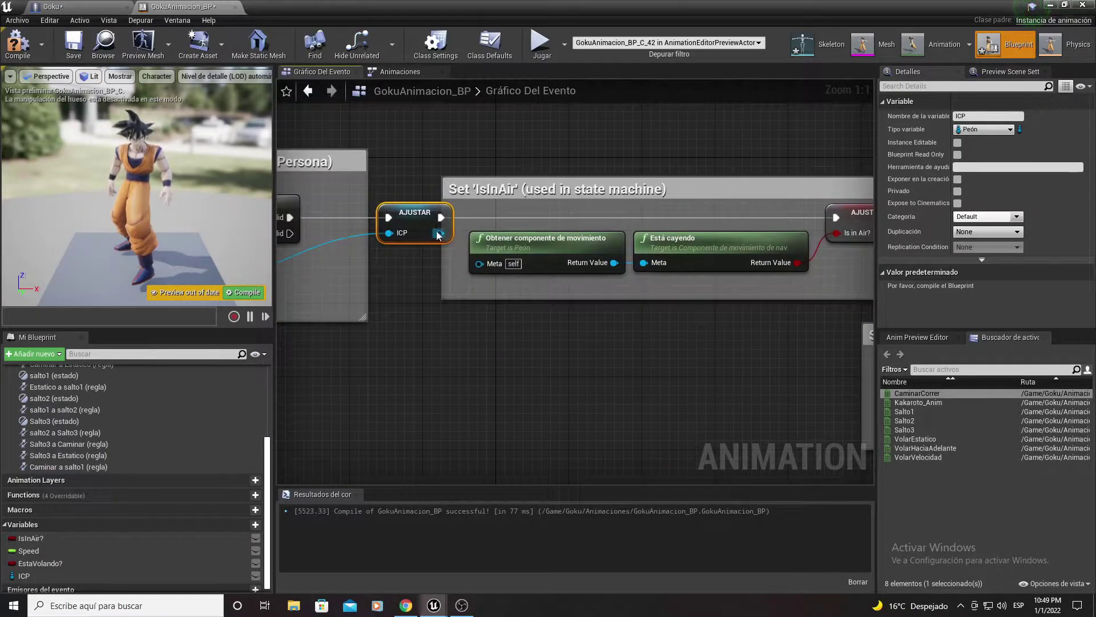
pyautogui.moveTo(439, 233); pyautogui.dragTo(479, 263)
pyautogui.moveTo(524, 305); pyautogui.dragTo(455, 287, button='right')
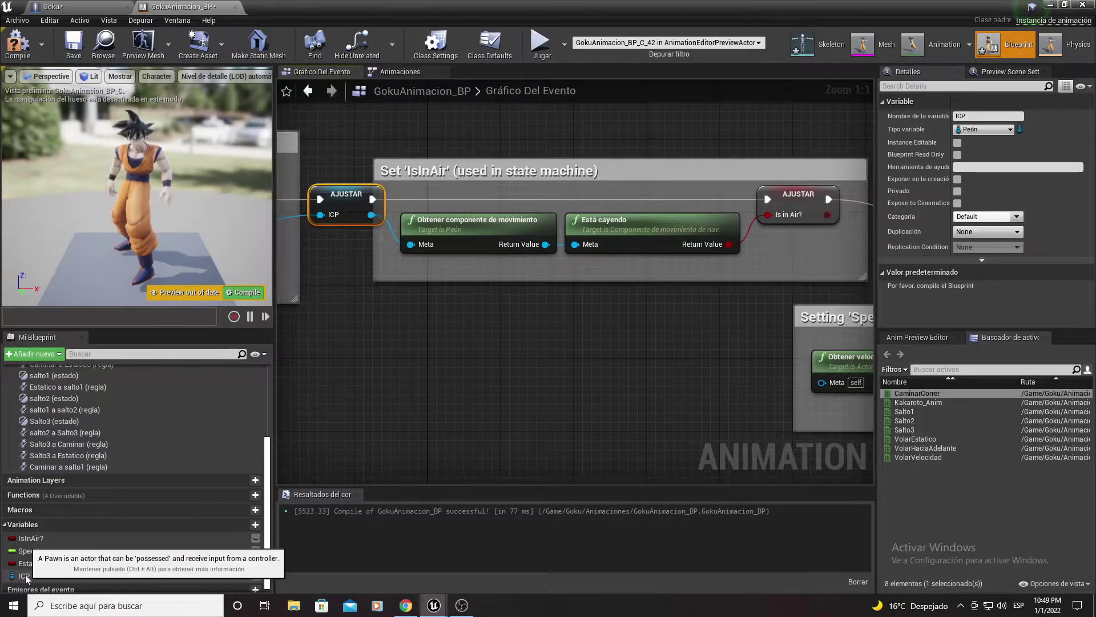
# Add an ICP getter and feed it into the Get Velocity node's target.
pyautogui.moveTo(24, 575)
pyautogui.mouseDown()
pyautogui.moveTo(452, 483)
pyautogui.moveTo(722, 362)
pyautogui.mouseUp()
pyautogui.click(728, 351)
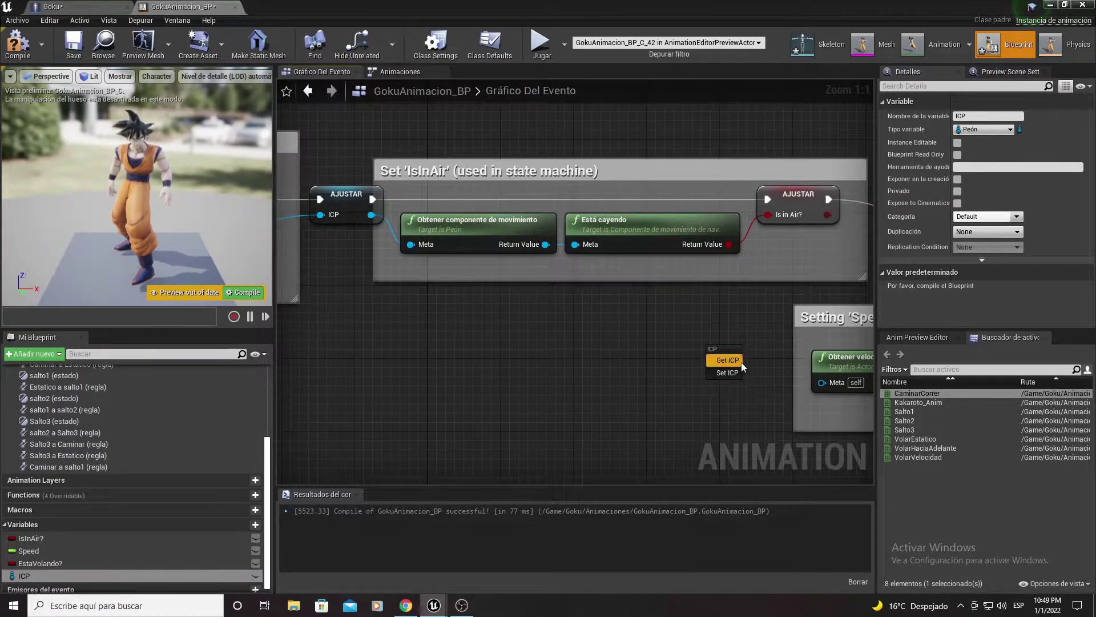
pyautogui.moveTo(765, 343); pyautogui.dragTo(513, 299, button='right')
pyautogui.moveTo(513, 305); pyautogui.dragTo(568, 339)
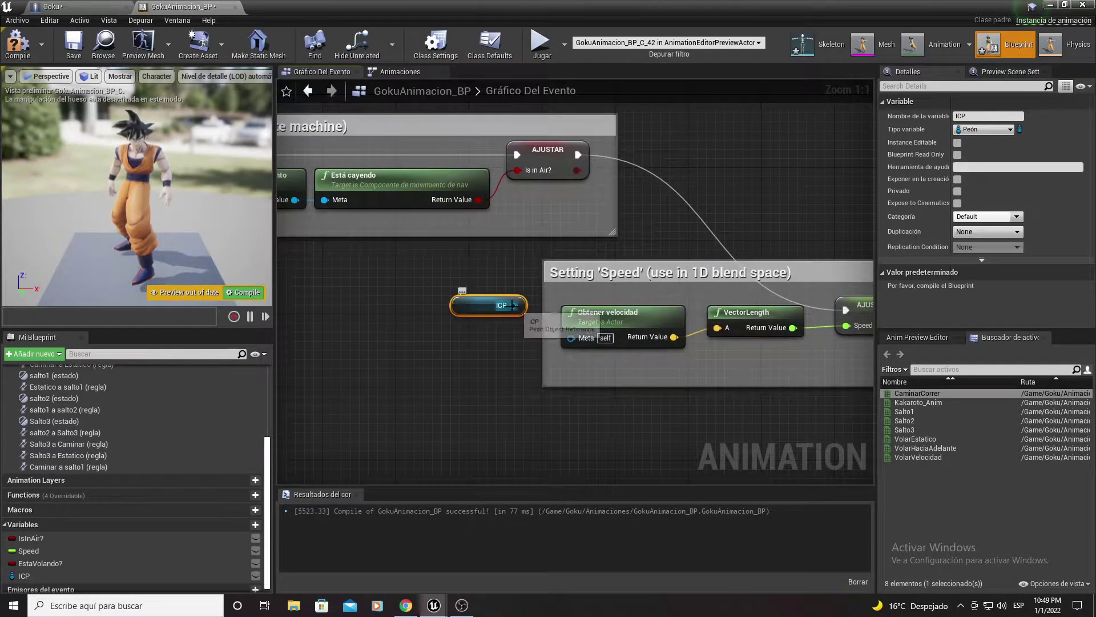
pyautogui.moveTo(432, 236); pyautogui.dragTo(890, 214, button='right')
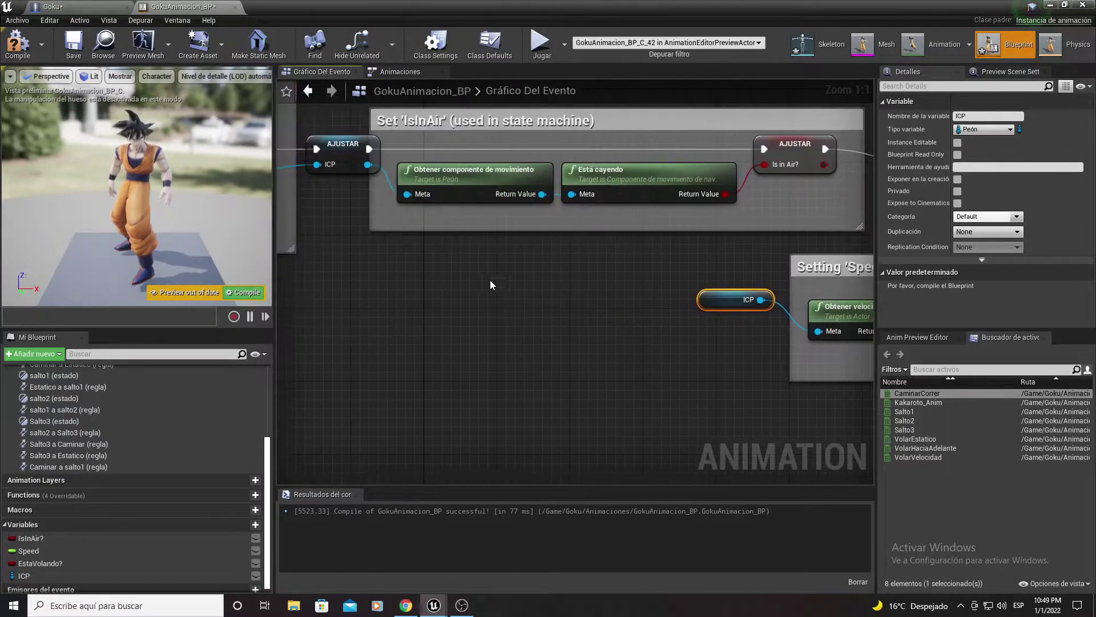
pyautogui.moveTo(331, 197); pyautogui.dragTo(591, 250)
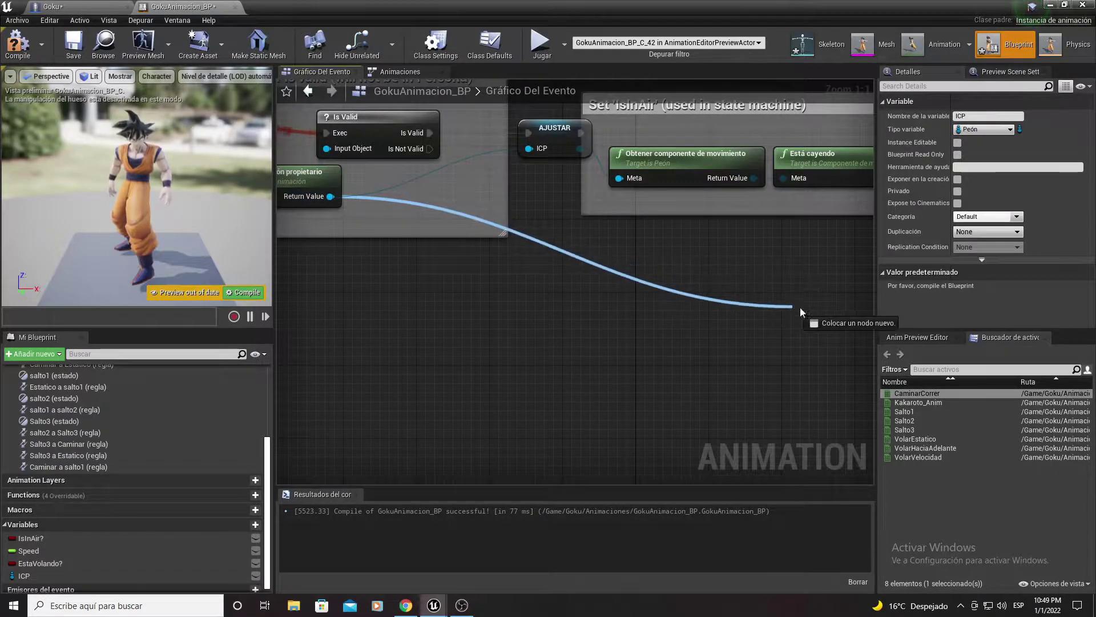
pyautogui.moveTo(591, 249); pyautogui.dragTo(601, 311)
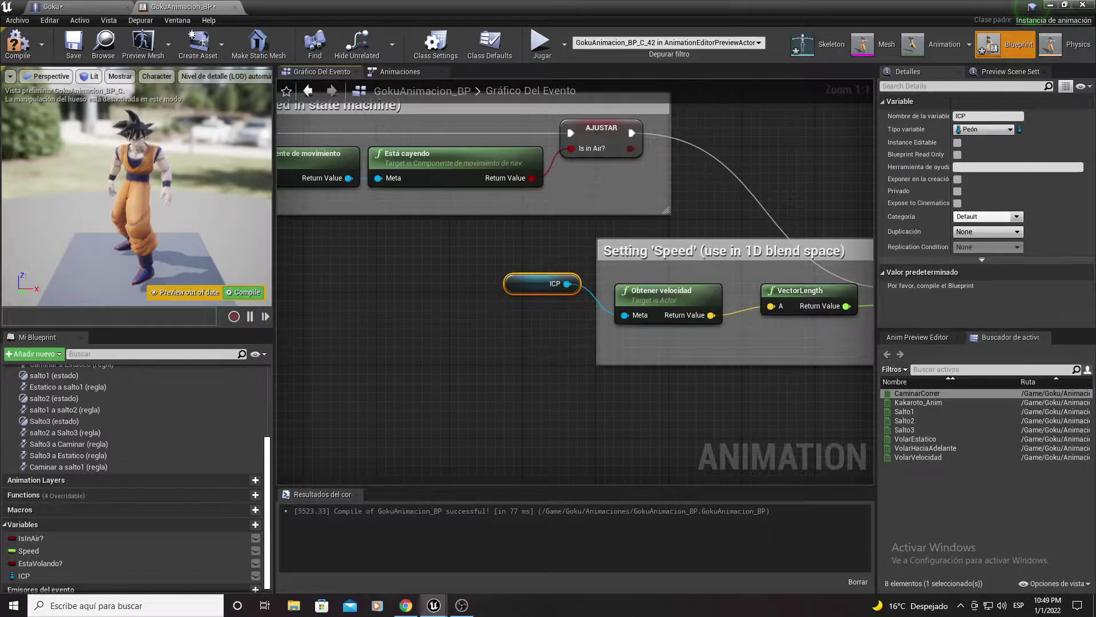
# Reframe the Setting 'Speed' comment and drag the EstaVolando? variable into the graph.
pyautogui.moveTo(789, 349); pyautogui.dragTo(500, 390, button='right')
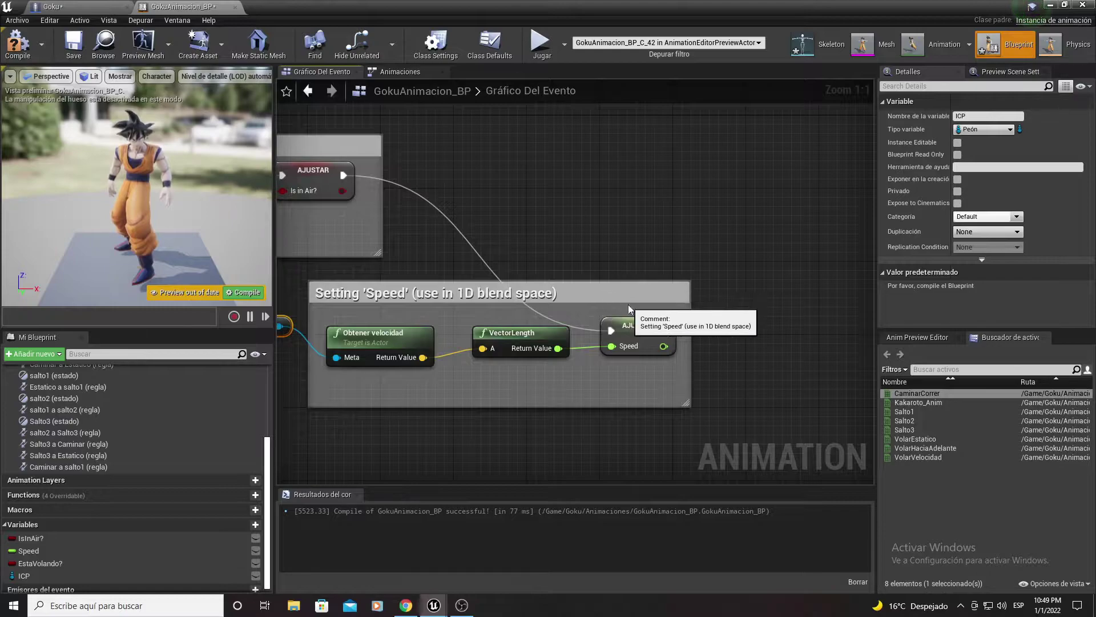
pyautogui.moveTo(657, 320); pyautogui.dragTo(604, 288, button='right')
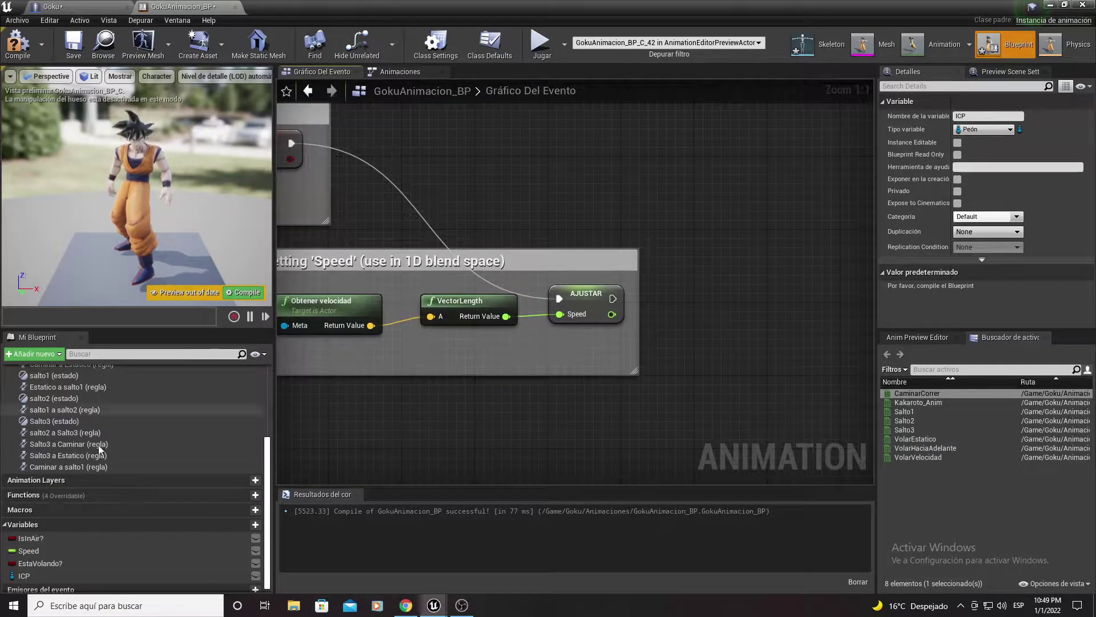
pyautogui.moveTo(40, 563)
pyautogui.mouseDown()
pyautogui.moveTo(843, 341)
pyautogui.moveTo(714, 281)
pyautogui.mouseUp()
# Create a Set EstaVolando? node chained after the Speed setter.
pyautogui.click(719, 307)
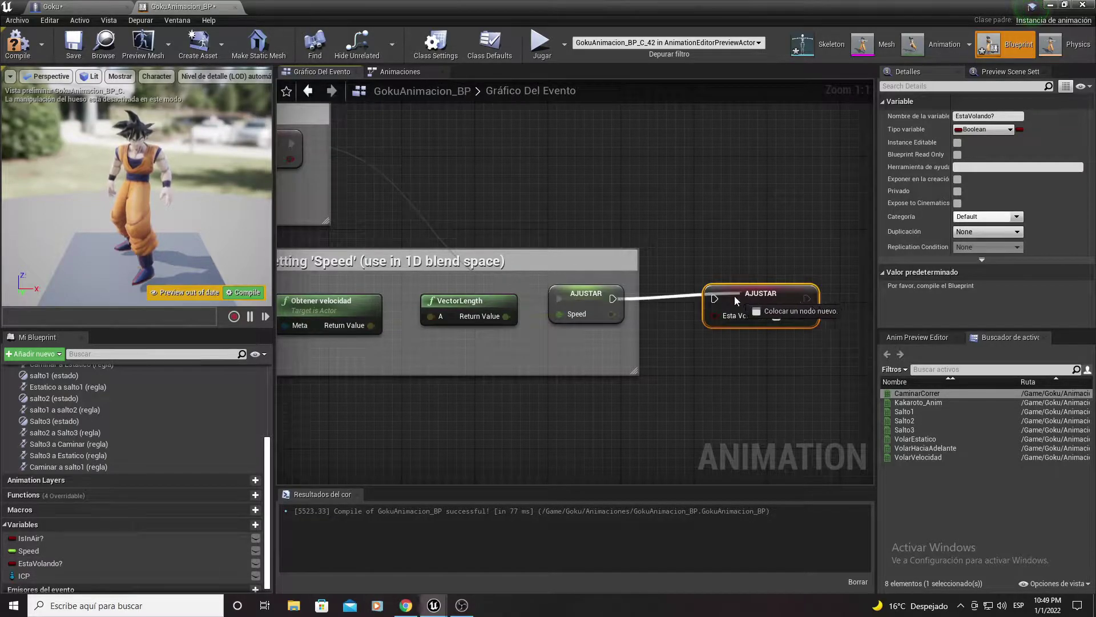
pyautogui.moveTo(611, 298); pyautogui.dragTo(718, 297)
pyautogui.moveTo(718, 325)
pyautogui.mouseDown(button='right')
pyautogui.moveTo(651, 316)
pyautogui.moveTo(578, 285)
pyautogui.mouseUp(button='right')
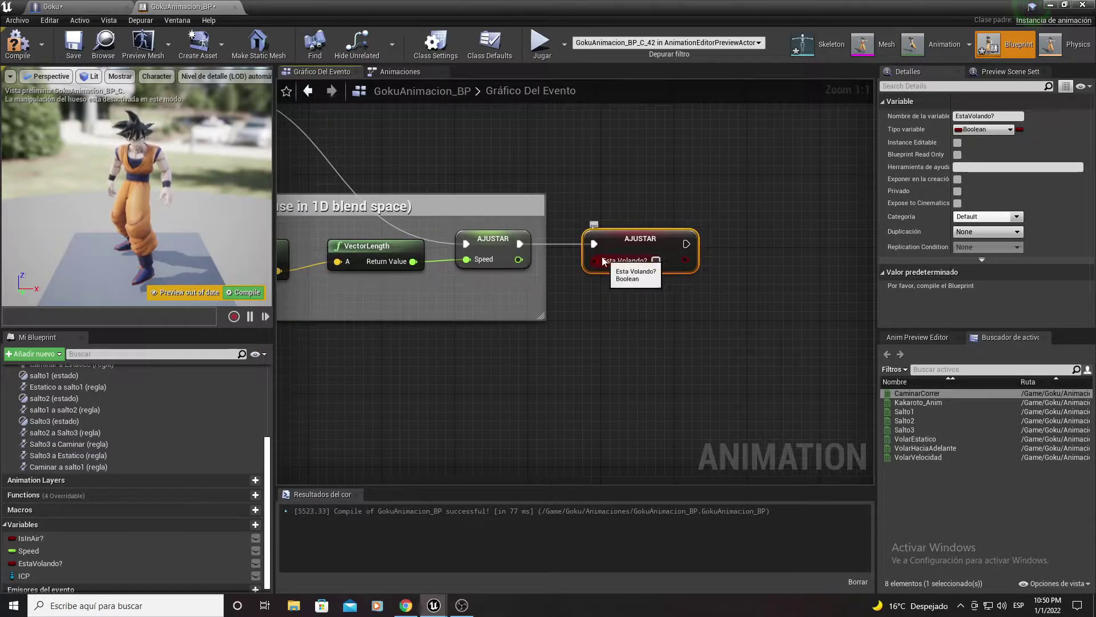
pyautogui.moveTo(364, 320)
pyautogui.mouseDown(button='right')
pyautogui.moveTo(499, 307)
pyautogui.moveTo(341, 331)
pyautogui.mouseUp(button='right')
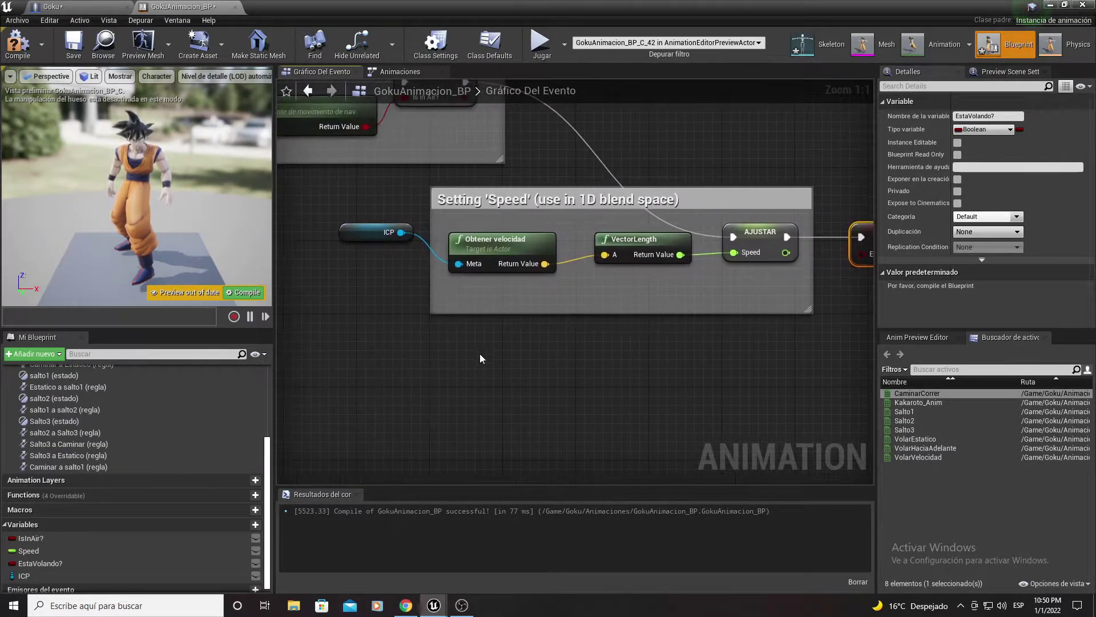
# Feed ICP through Get Movement Component and Is Flying into the EstaVolando? setter.
pyautogui.moveTo(24, 576); pyautogui.dragTo(444, 310)
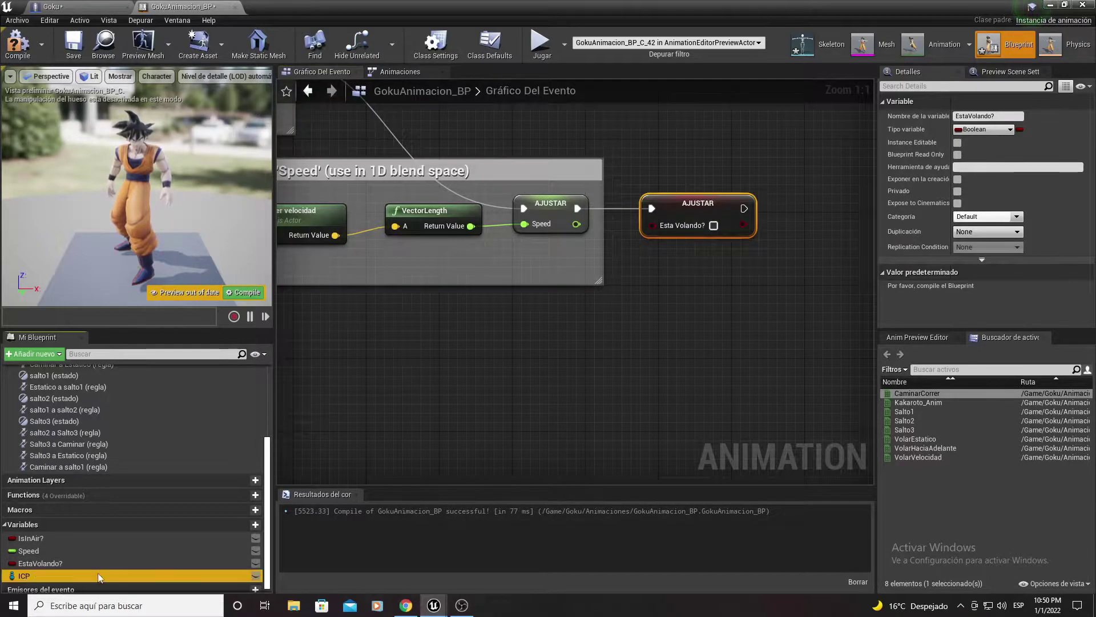
pyautogui.click(435, 309)
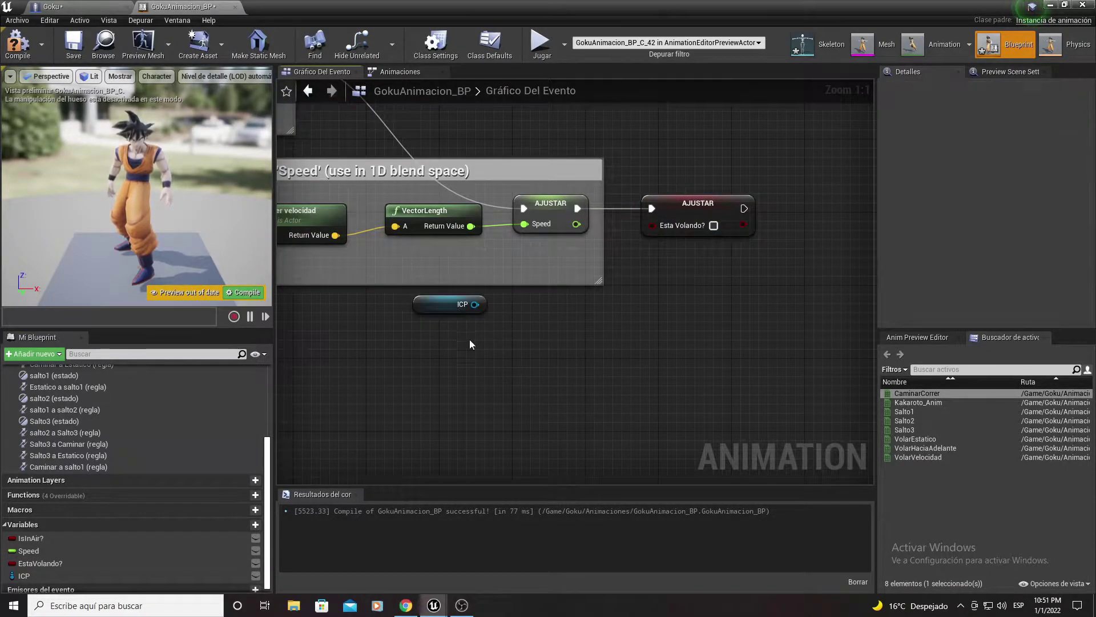
pyautogui.moveTo(474, 304); pyautogui.dragTo(516, 316)
pyautogui.write('g')
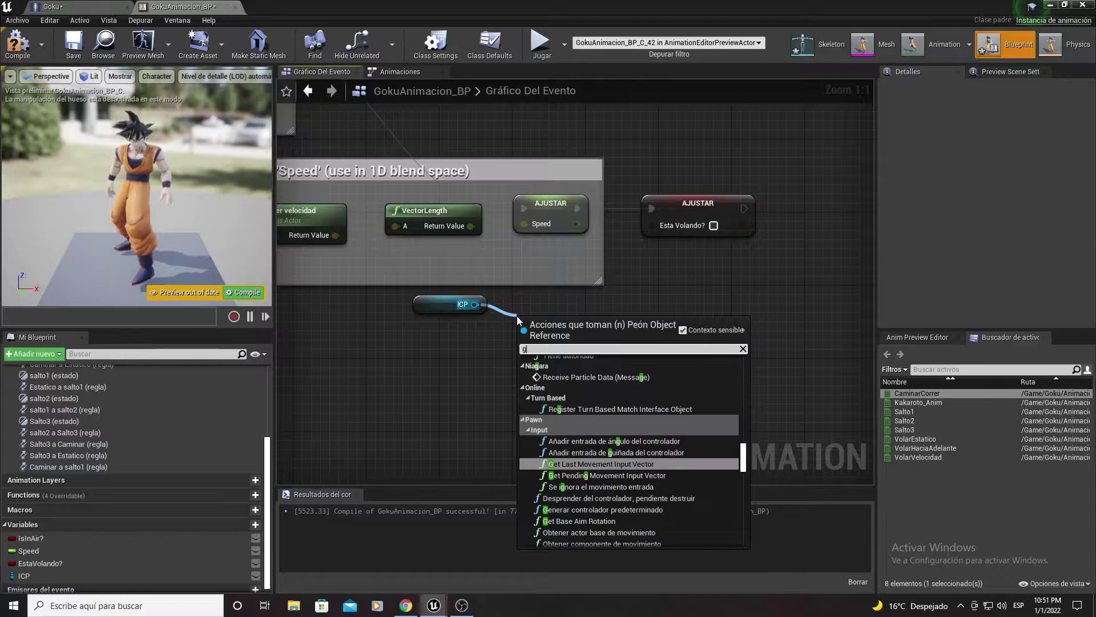
pyautogui.write('etmove')
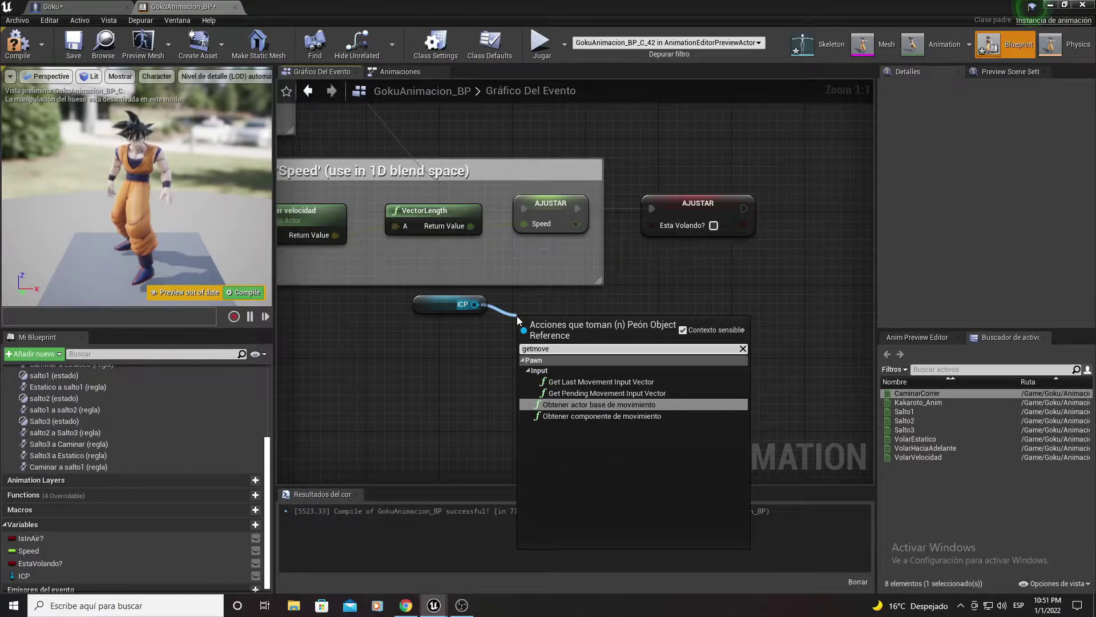
pyautogui.press('Down')
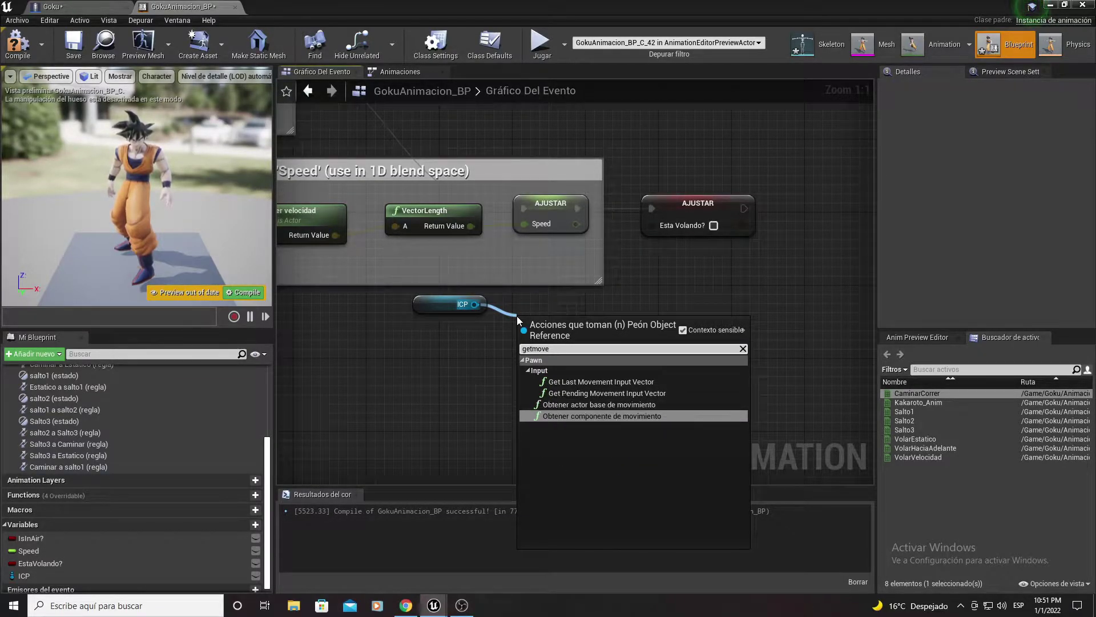
pyautogui.press('Return')
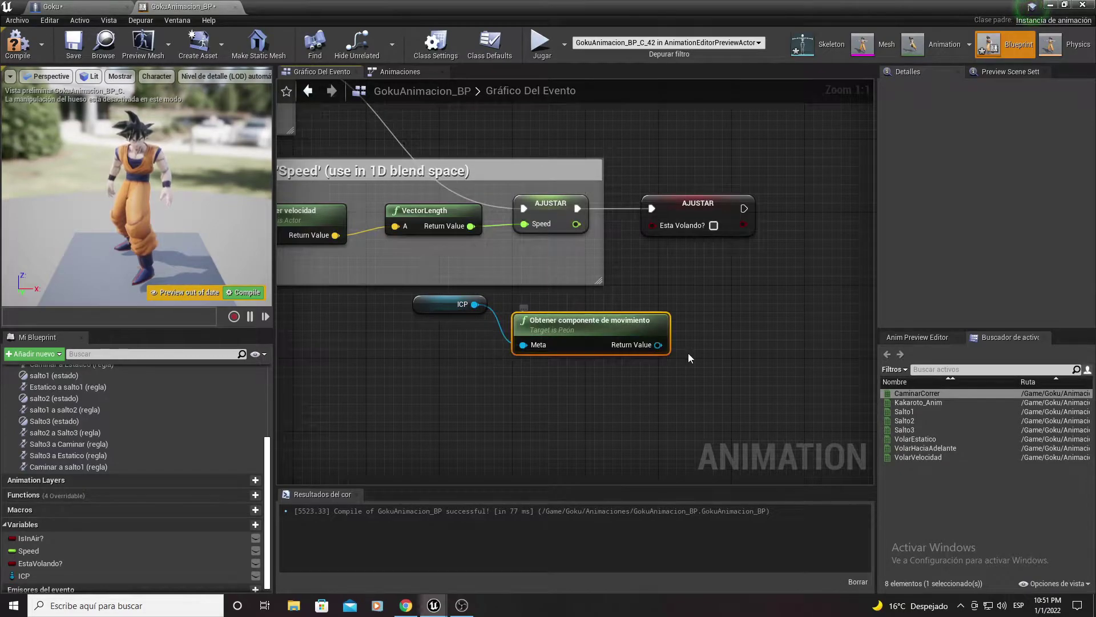
pyautogui.moveTo(657, 345); pyautogui.dragTo(710, 340)
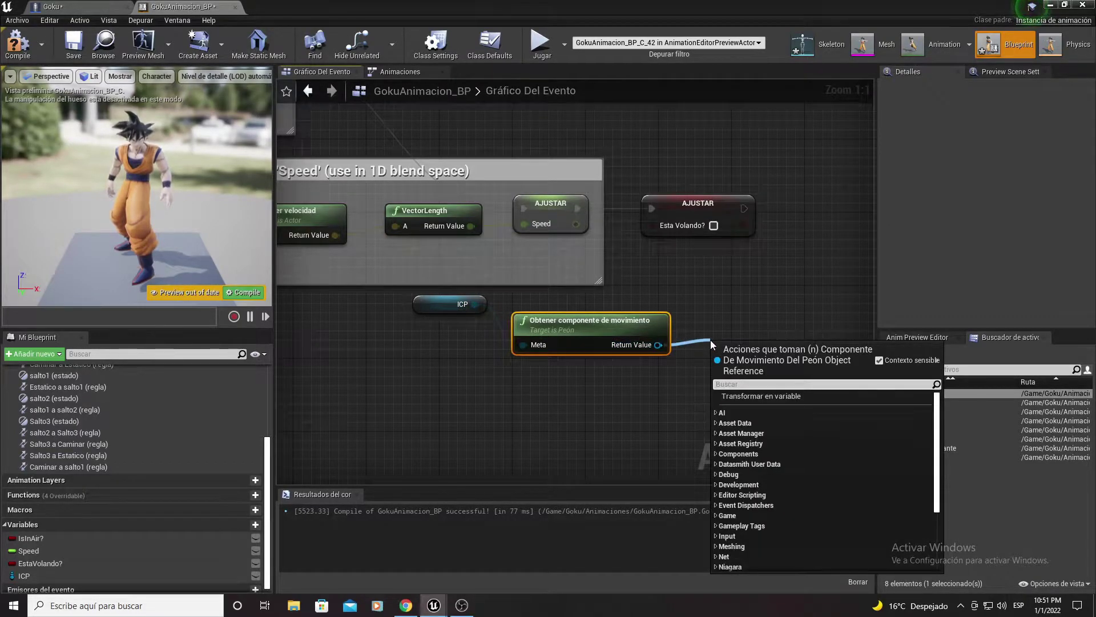
pyautogui.write('isflying')
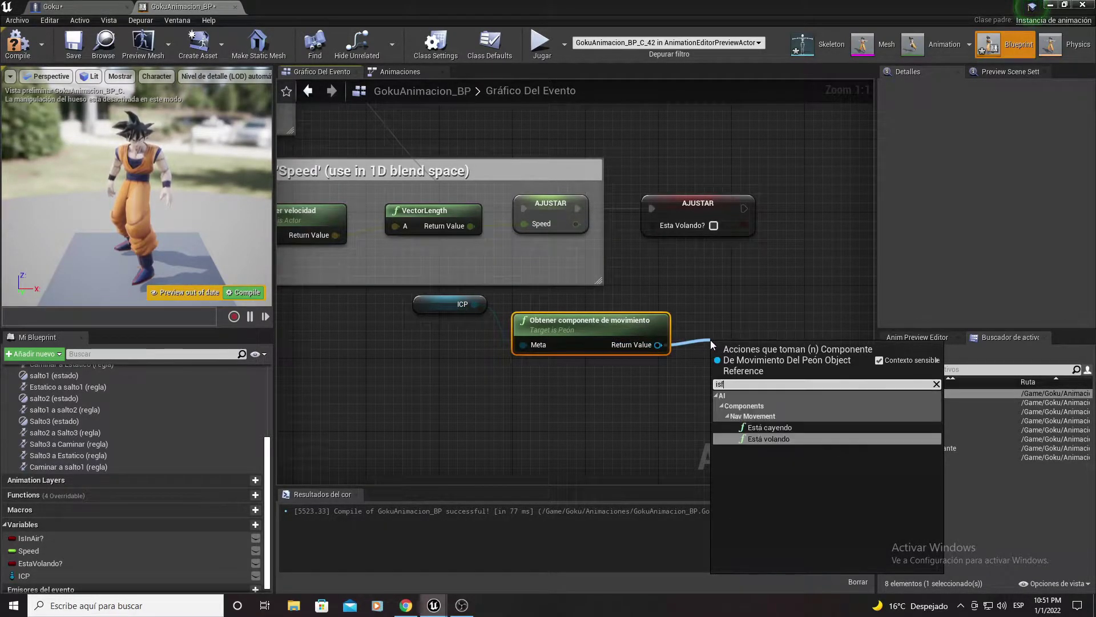
pyautogui.press('Escape')
pyautogui.moveTo(760, 317); pyautogui.dragTo(536, 316, button='right')
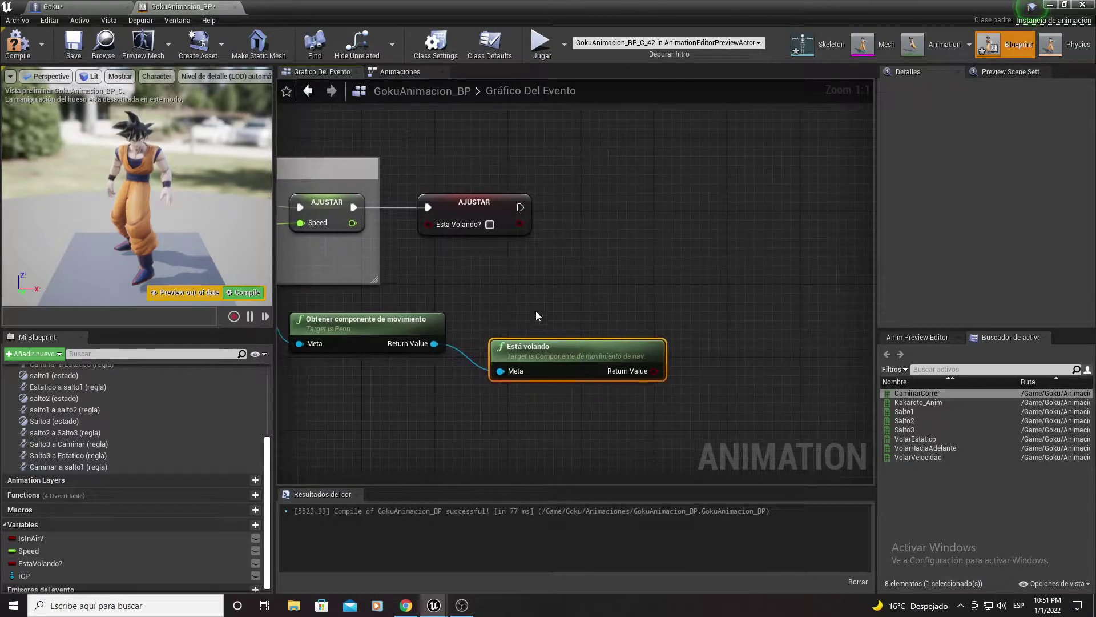
pyautogui.moveTo(654, 371); pyautogui.dragTo(428, 224)
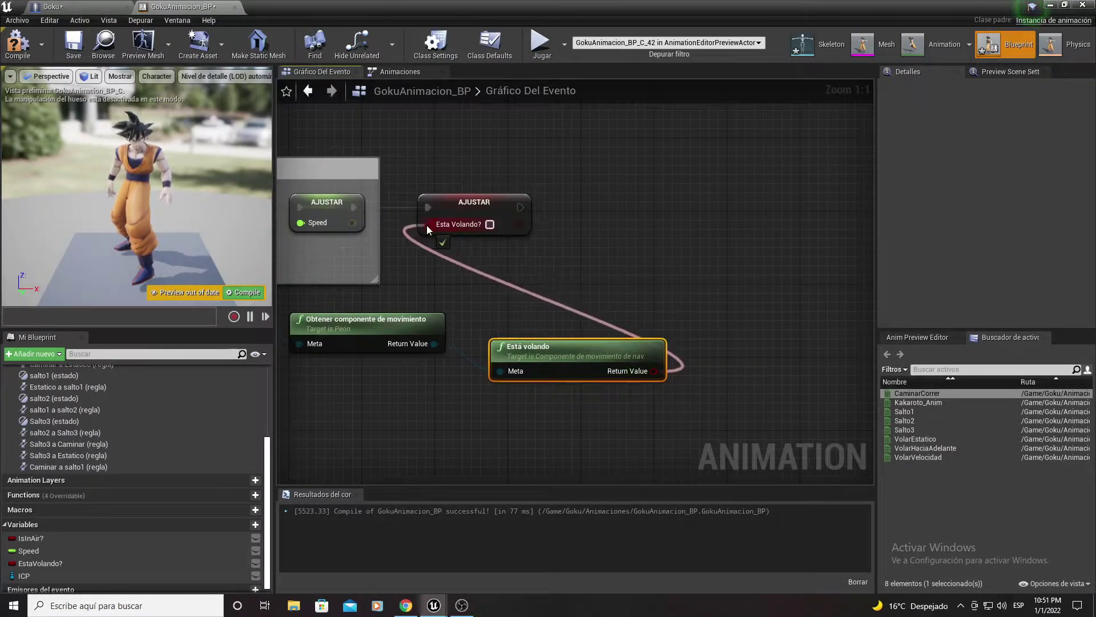
pyautogui.moveTo(527, 240); pyautogui.dragTo(789, 222, button='right')
# Move the ICP and movement component getters lower in the graph.
pyautogui.moveTo(501, 280); pyautogui.dragTo(500, 308)
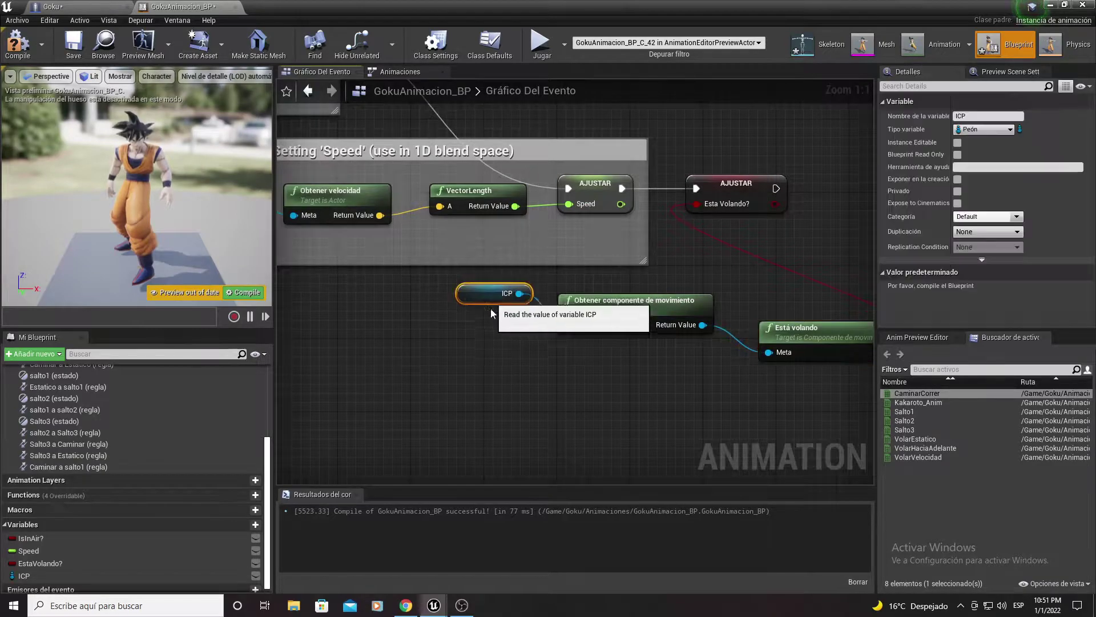
pyautogui.moveTo(478, 389); pyautogui.dragTo(659, 292)
pyautogui.moveTo(626, 329); pyautogui.dragTo(800, 419)
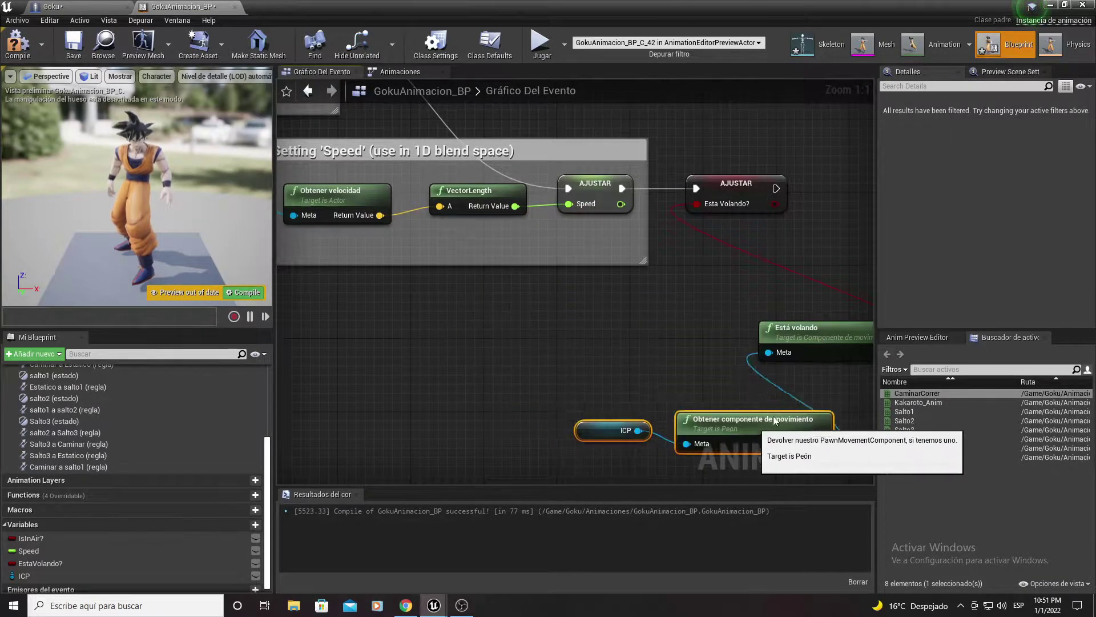
pyautogui.moveTo(652, 406); pyautogui.dragTo(490, 375, button='right')
pyautogui.moveTo(490, 374); pyautogui.dragTo(529, 365)
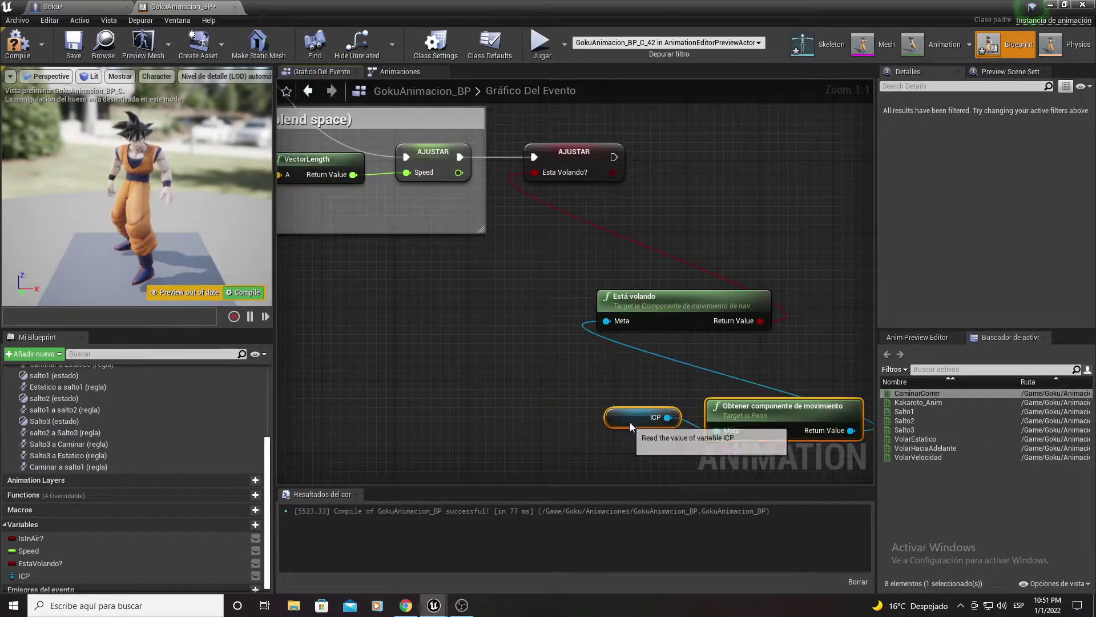
pyautogui.click(506, 410)
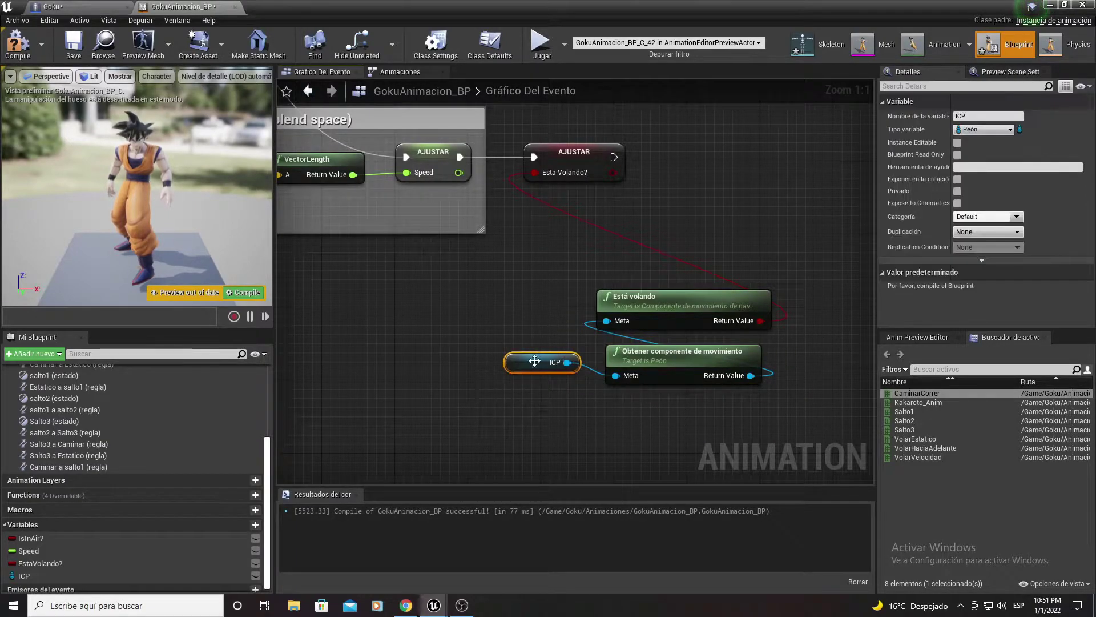
# Stack the three getter nodes under the EstaVolando? setter and select all four together.
pyautogui.moveTo(542, 363); pyautogui.dragTo(680, 408)
pyautogui.moveTo(585, 448); pyautogui.dragTo(745, 267)
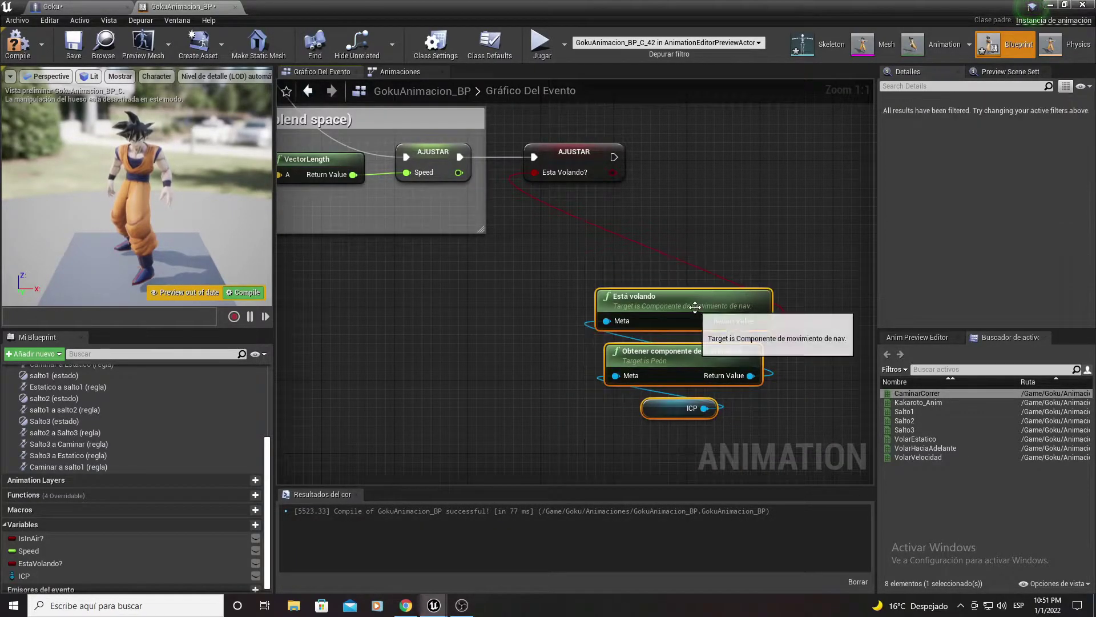
pyautogui.moveTo(691, 308)
pyautogui.mouseDown()
pyautogui.moveTo(536, 226)
pyautogui.moveTo(590, 231)
pyautogui.mouseUp()
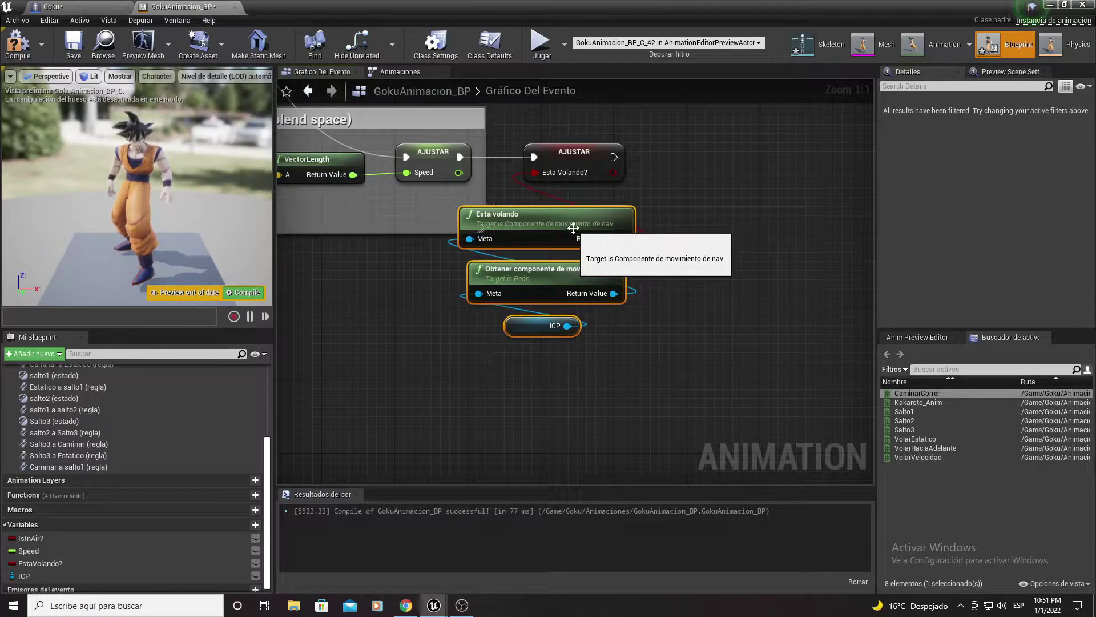
pyautogui.keyDown('shift'); pyautogui.moveTo(503, 146); pyautogui.dragTo(642, 306); pyautogui.keyUp('shift')
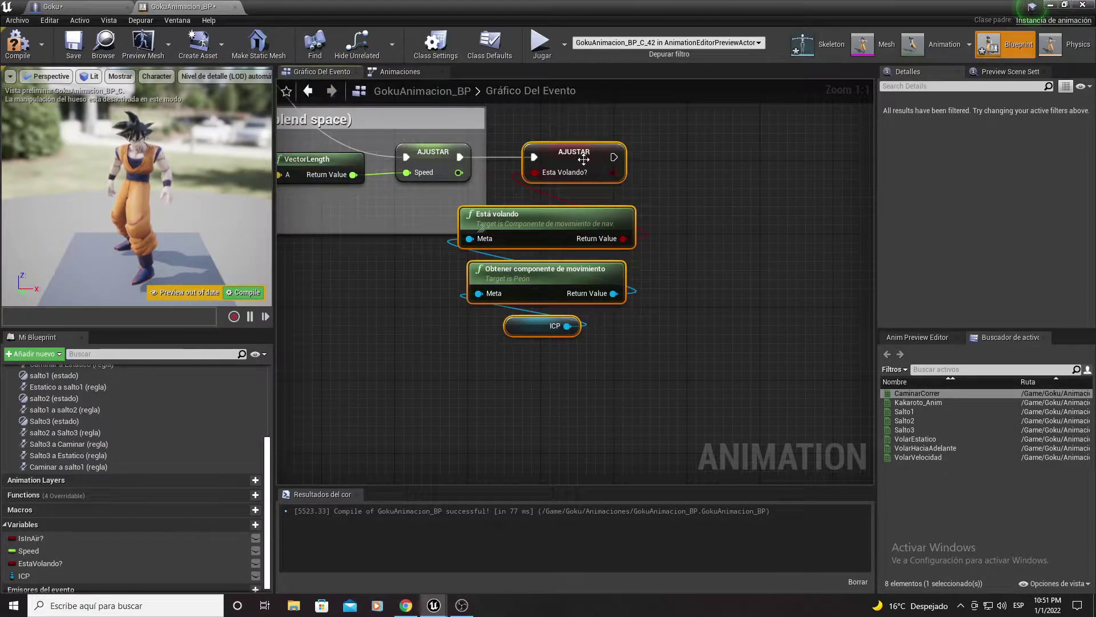
pyautogui.moveTo(583, 159); pyautogui.dragTo(666, 159)
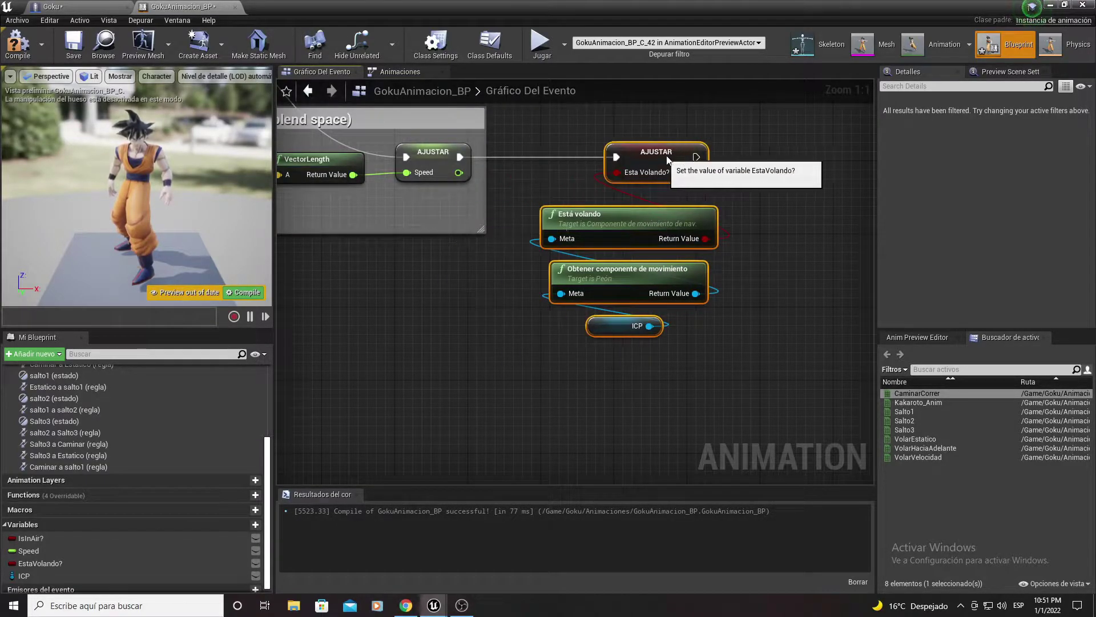
pyautogui.click(550, 208)
pyautogui.moveTo(566, 342); pyautogui.dragTo(605, 197)
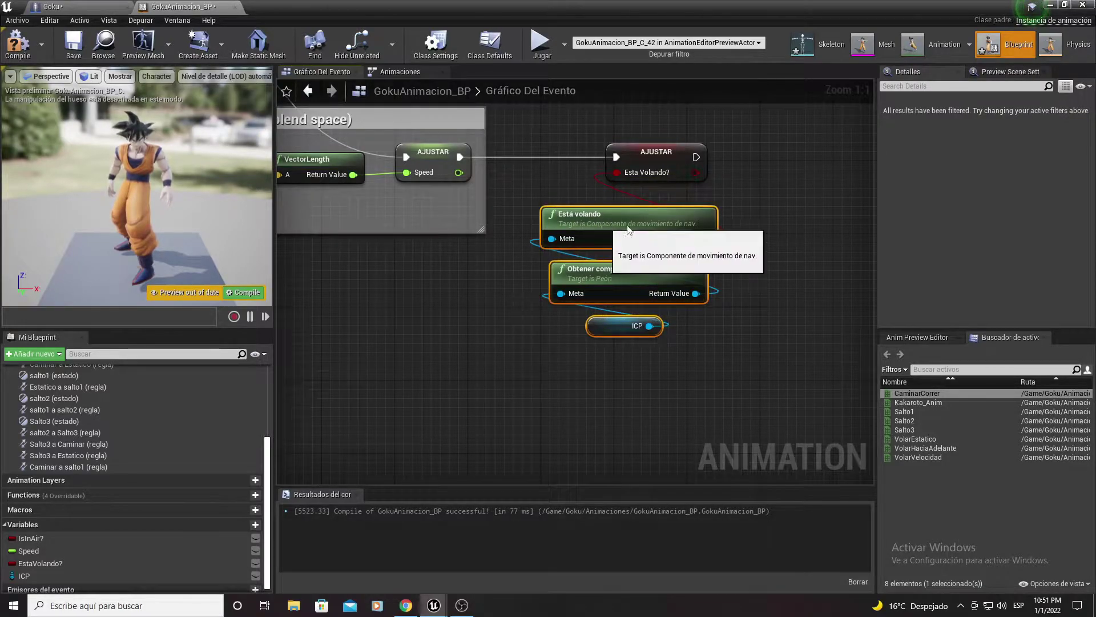
pyautogui.moveTo(556, 193); pyautogui.dragTo(508, 227, button='right')
pyautogui.moveTo(495, 134); pyautogui.dragTo(701, 423)
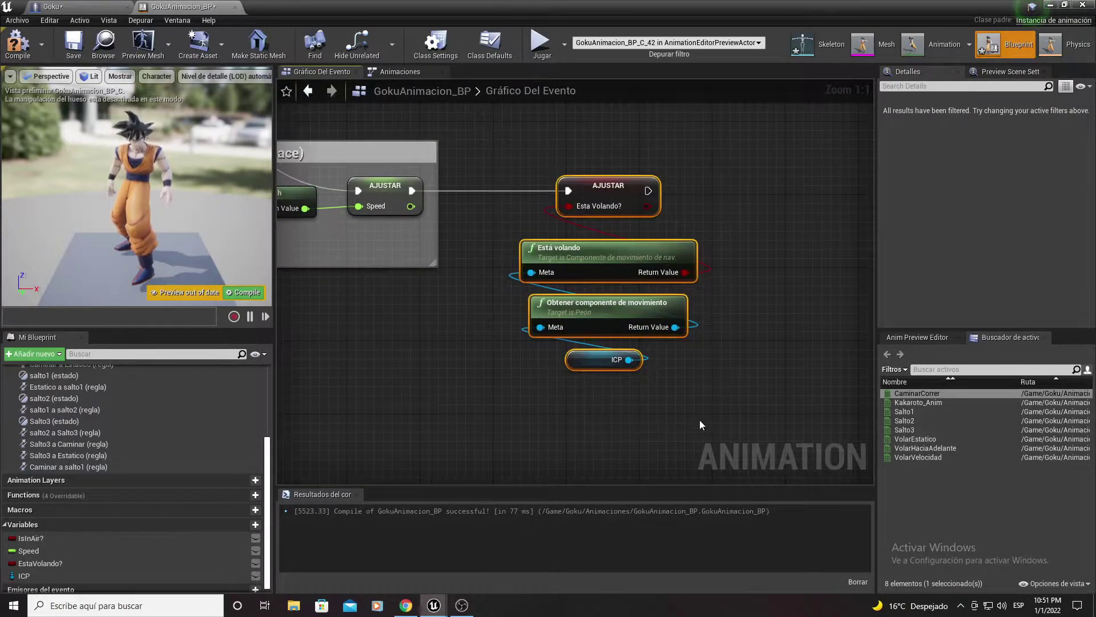
# Title the comment 'Volando', compile the blueprint, and switch to the Animaciones state machine.
pyautogui.write('c')
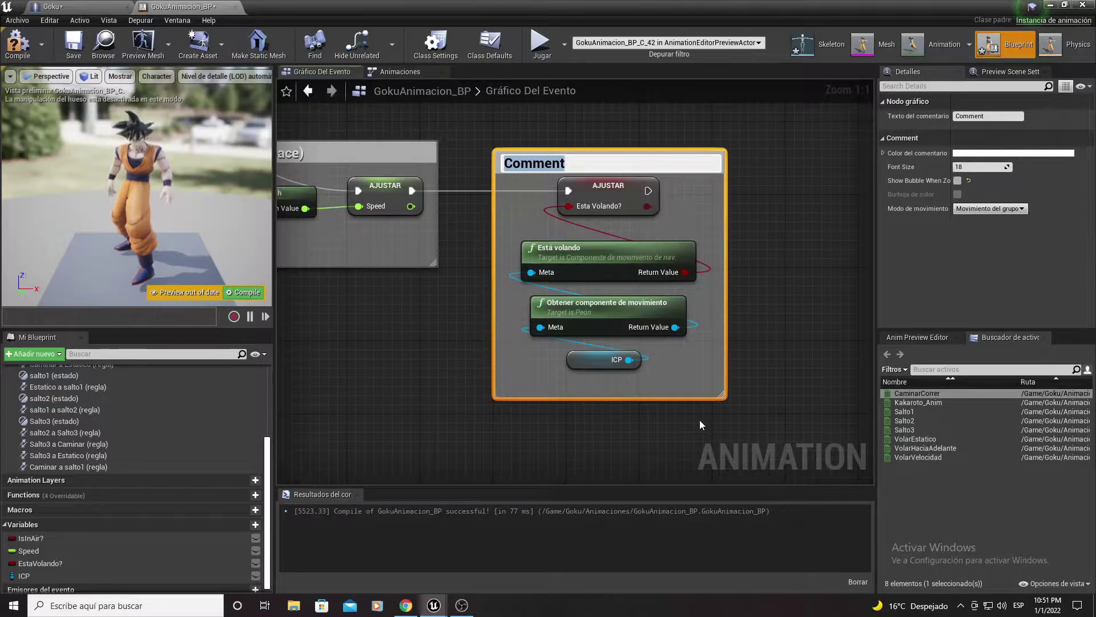
pyautogui.write('Es')
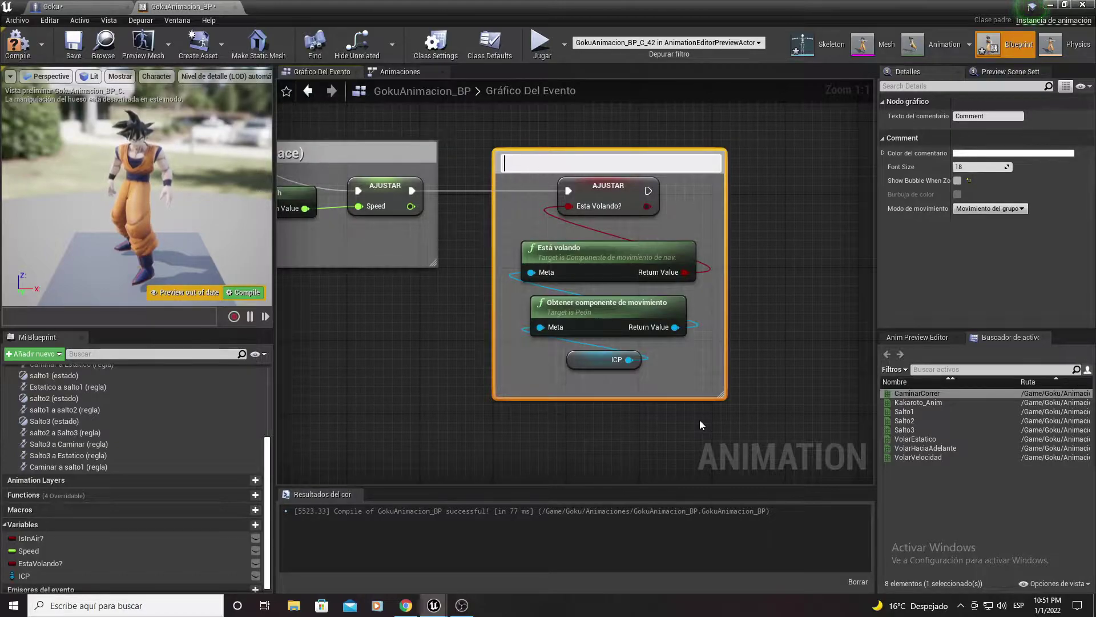
pyautogui.write('olando')
pyautogui.press('Return')
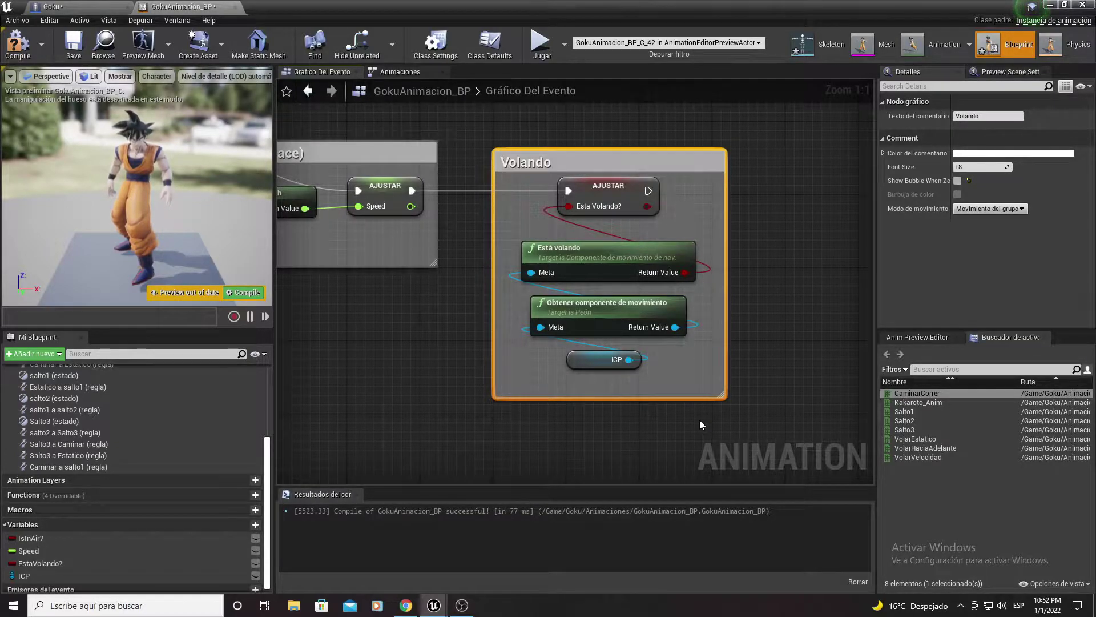
pyautogui.click(11, 39)
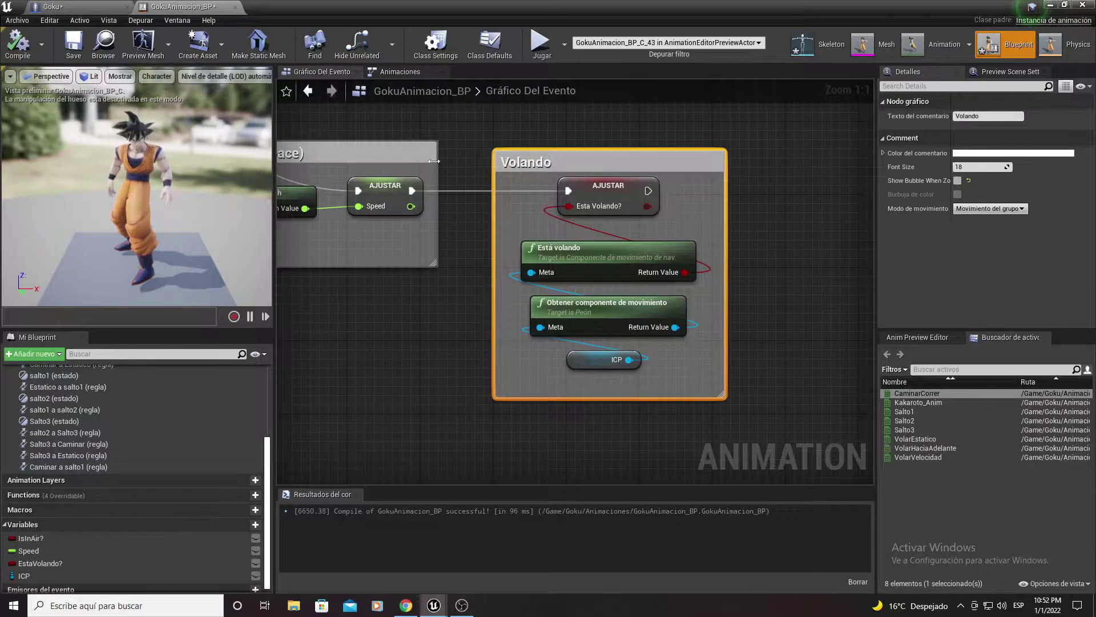
pyautogui.click(400, 73)
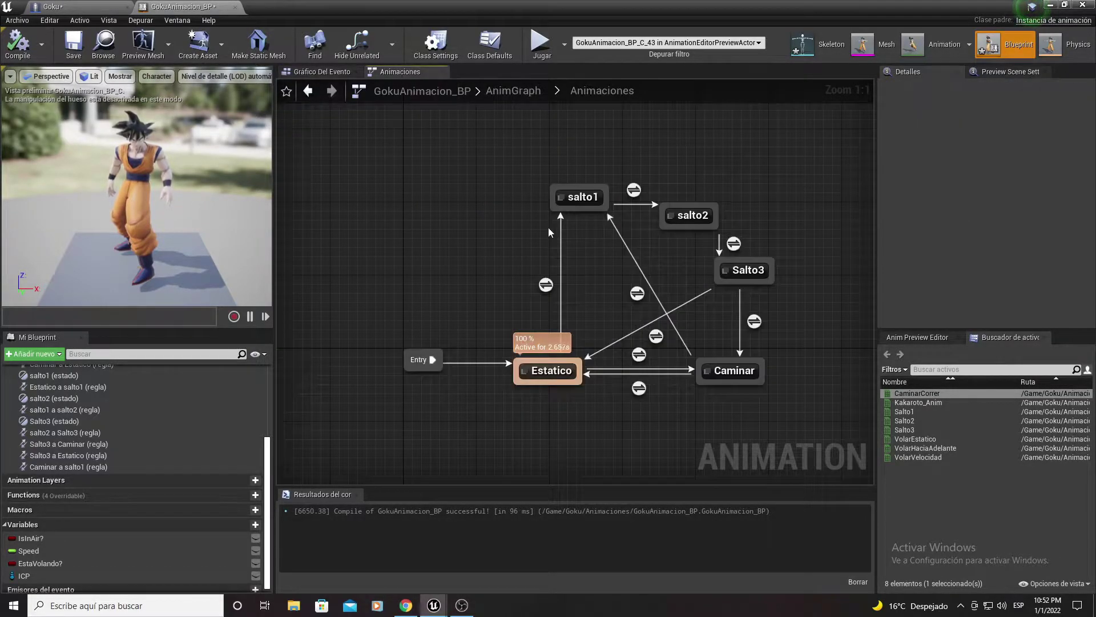
# Pull a new state named Volar out of Estatico and place it below Estatico.
pyautogui.moveTo(548, 227)
pyautogui.mouseDown(button='right')
pyautogui.moveTo(416, 219)
pyautogui.moveTo(498, 219)
pyautogui.mouseUp(button='right')
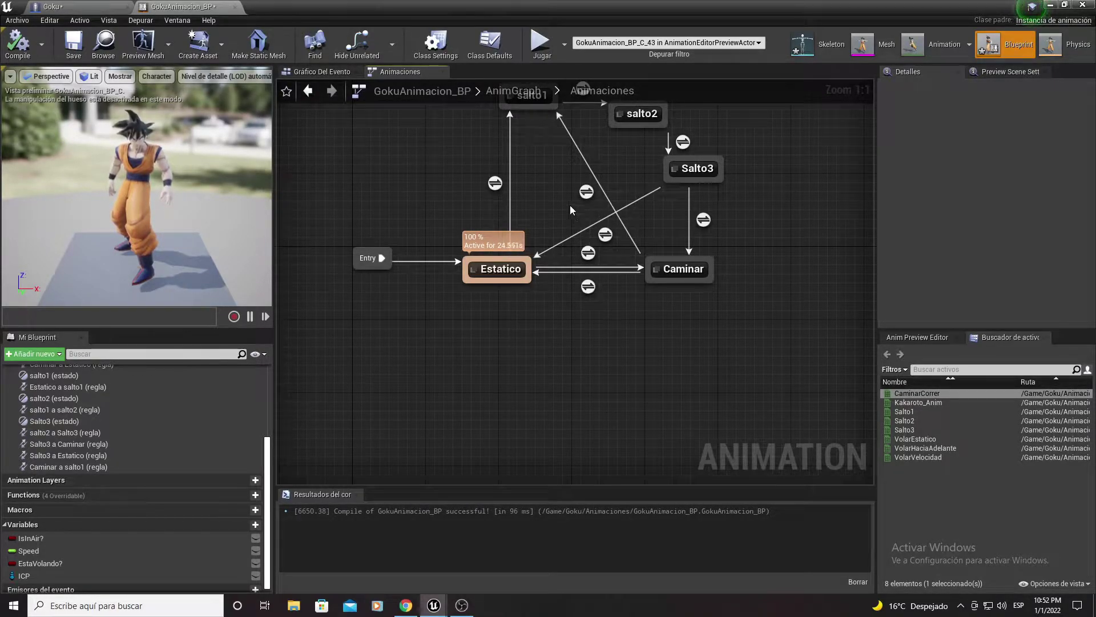
pyautogui.moveTo(512, 302); pyautogui.dragTo(466, 328, button='right')
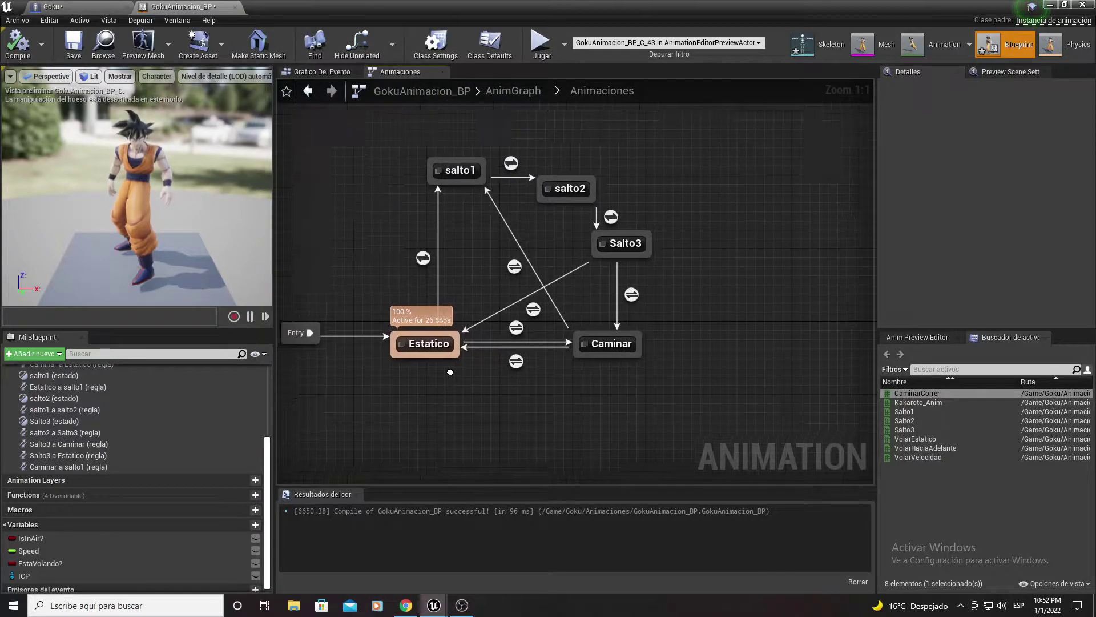
pyautogui.moveTo(361, 190); pyautogui.dragTo(401, 225, button='right')
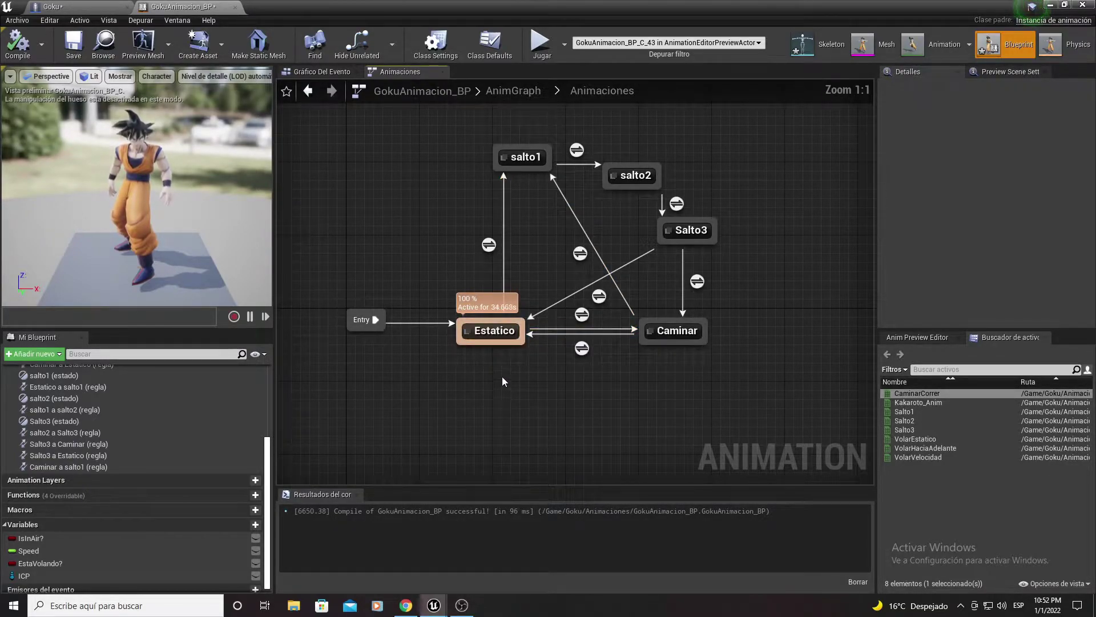
pyautogui.moveTo(494, 345); pyautogui.dragTo(499, 399)
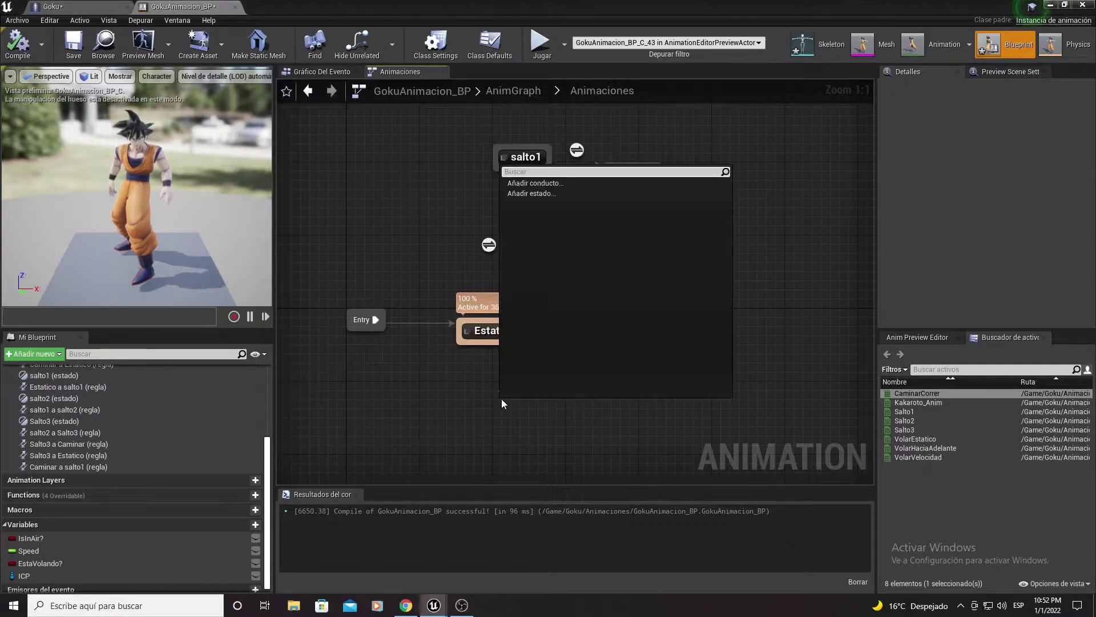
pyautogui.click(530, 194)
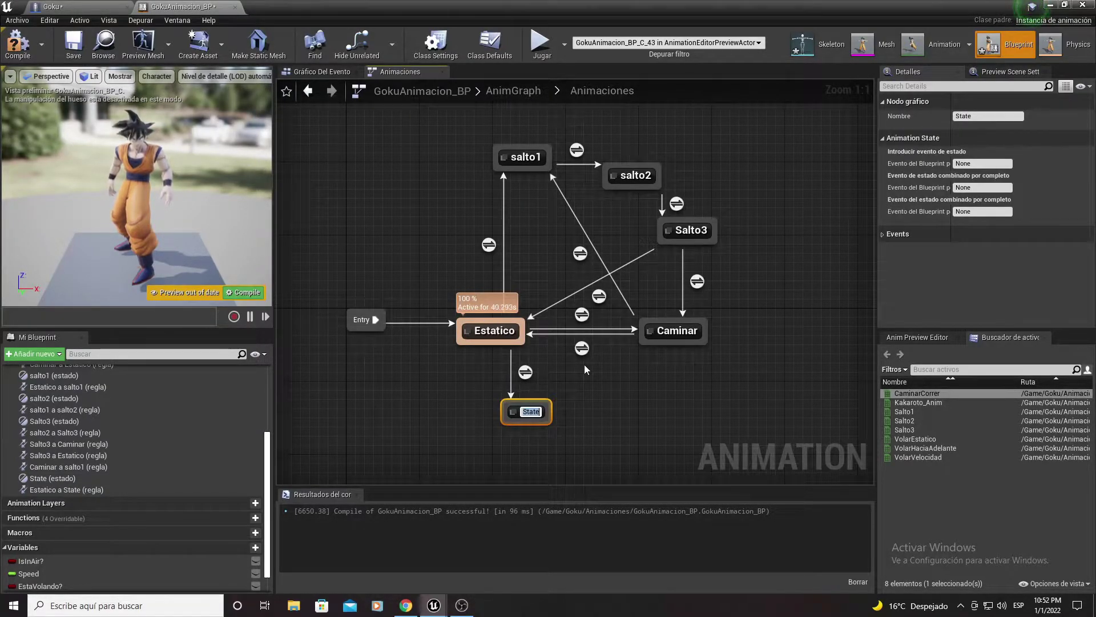
pyautogui.write('Volar')
pyautogui.press('Return')
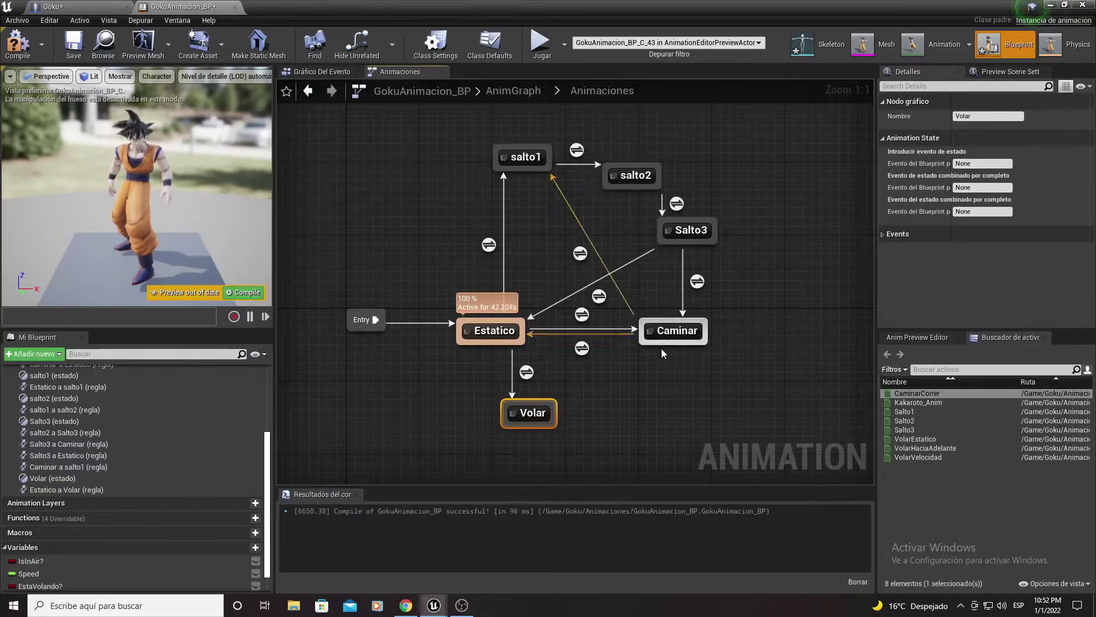
pyautogui.moveTo(534, 405); pyautogui.dragTo(547, 367)
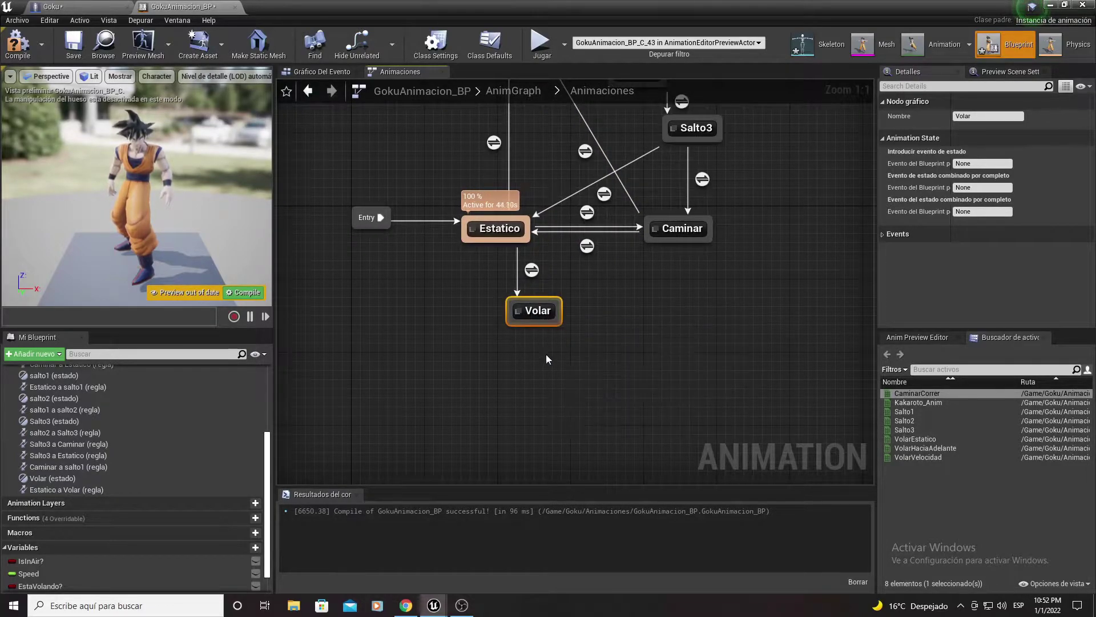
# Make the Estatico-to-Volar transition rule use EstaVolando? as its condition.
pyautogui.doubleClick(537, 304)
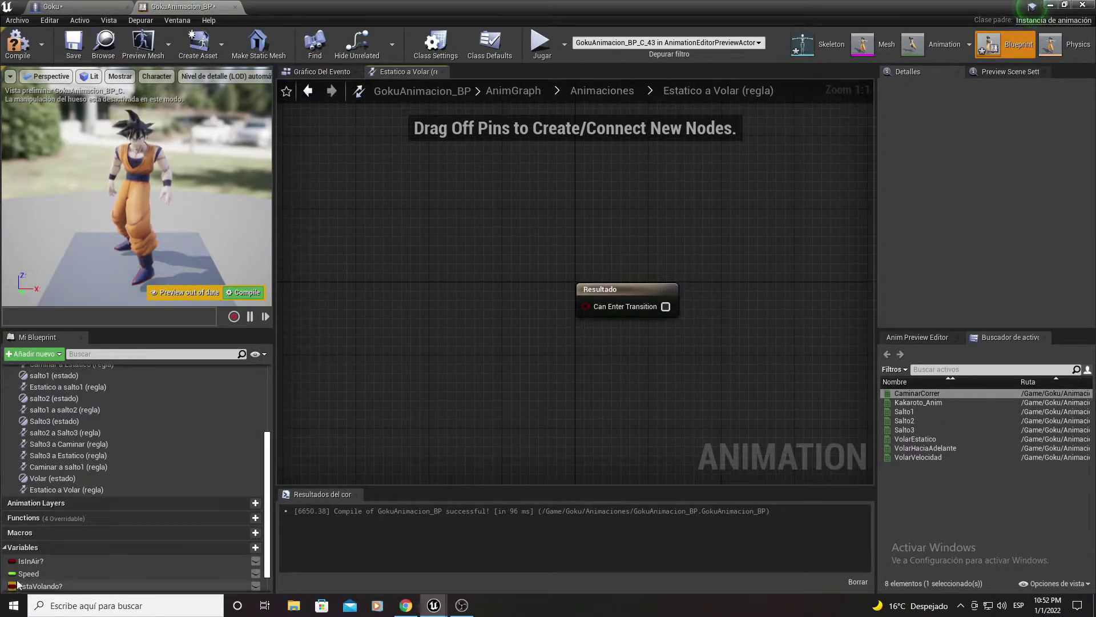
pyautogui.moveTo(30, 590)
pyautogui.mouseDown()
pyautogui.moveTo(437, 314)
pyautogui.moveTo(588, 307)
pyautogui.mouseUp()
pyautogui.click(480, 319)
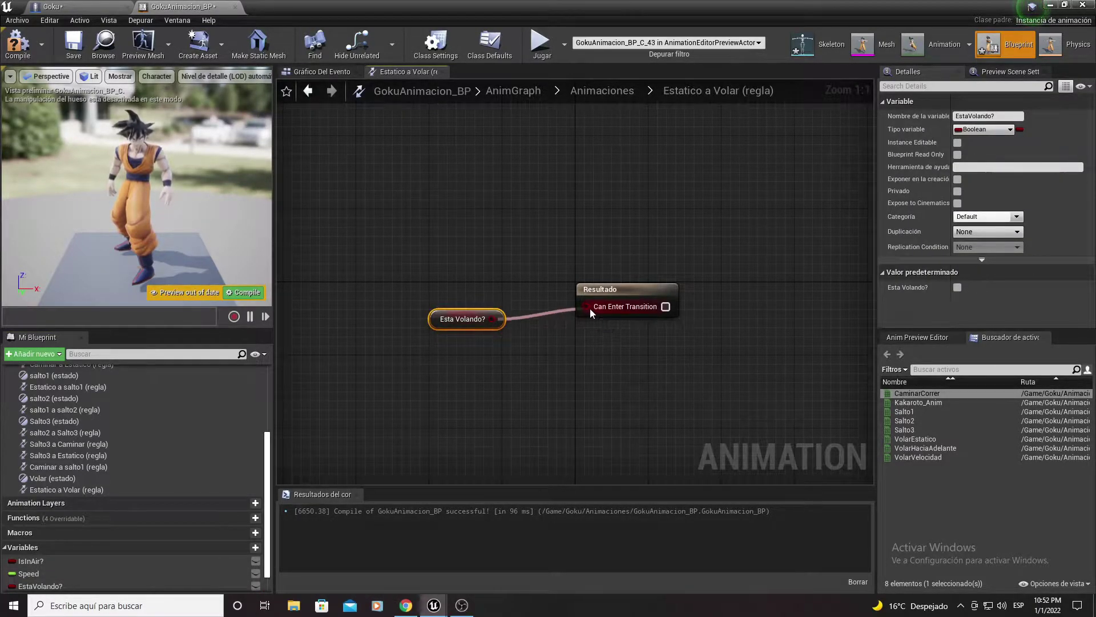
pyautogui.click(622, 90)
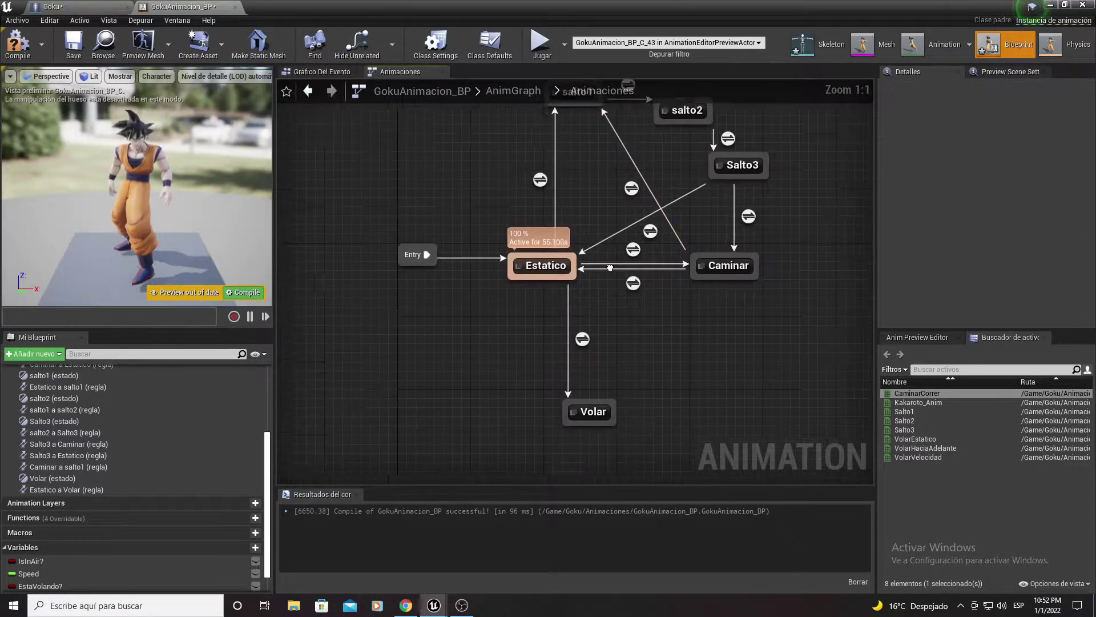
# Add a Volar-to-Estatico transition whose rule feeds NOT EstaVolando? into Can Enter Transition.
pyautogui.moveTo(565, 350); pyautogui.dragTo(534, 211)
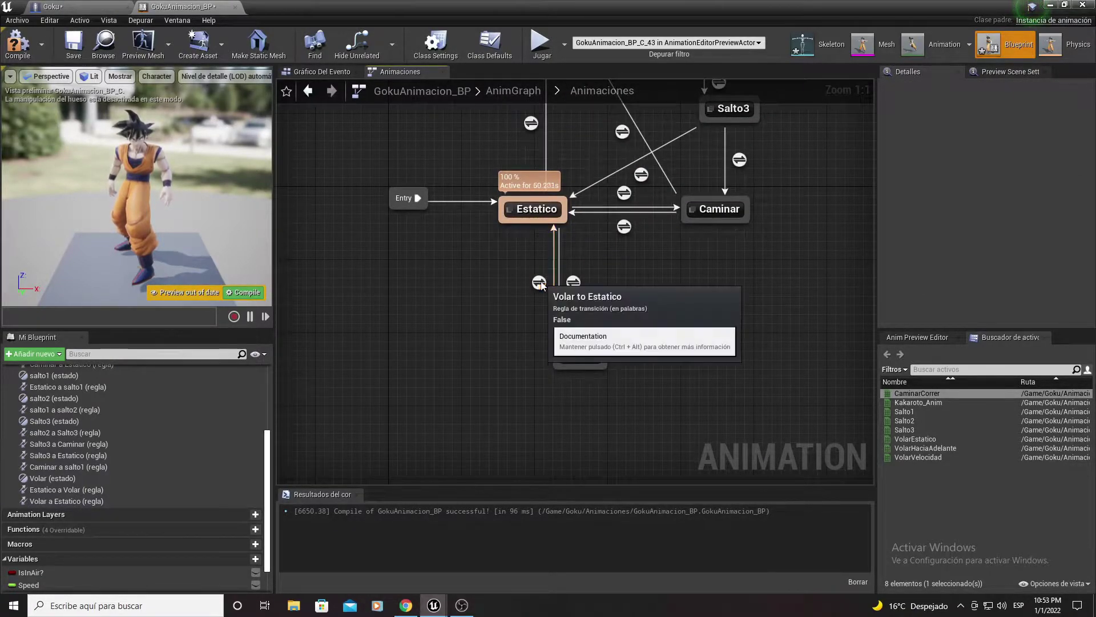
pyautogui.doubleClick(541, 281)
pyautogui.moveTo(23, 573); pyautogui.dragTo(292, 451)
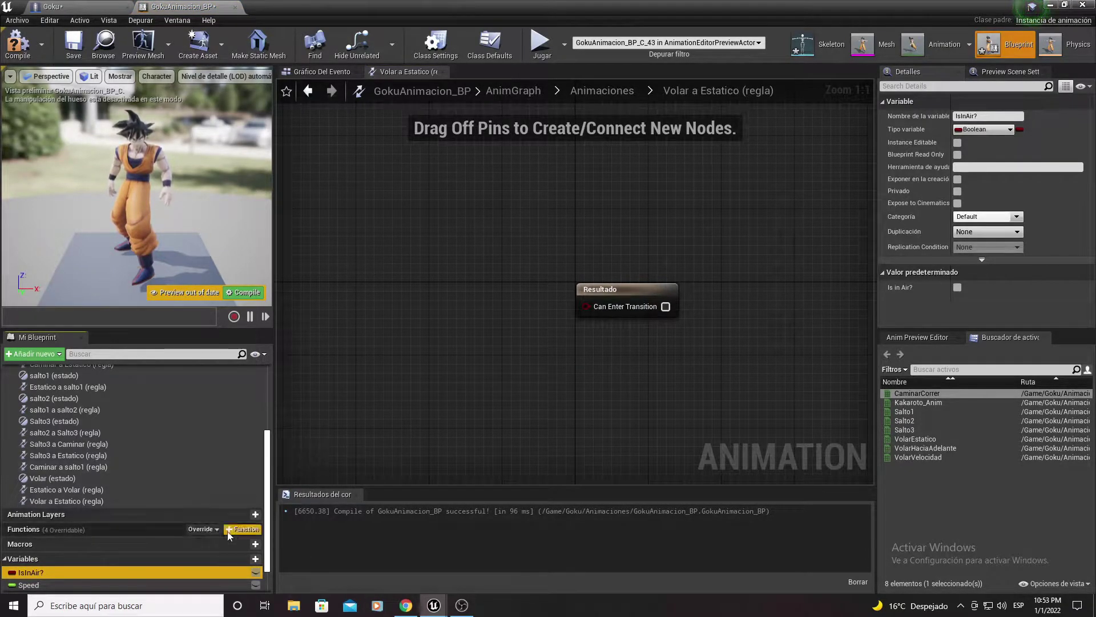
pyautogui.scroll(-2, 104, 566)
pyautogui.moveTo(71, 556)
pyautogui.mouseDown()
pyautogui.moveTo(446, 301)
pyautogui.moveTo(360, 353)
pyautogui.moveTo(440, 366)
pyautogui.mouseUp()
pyautogui.click(366, 360)
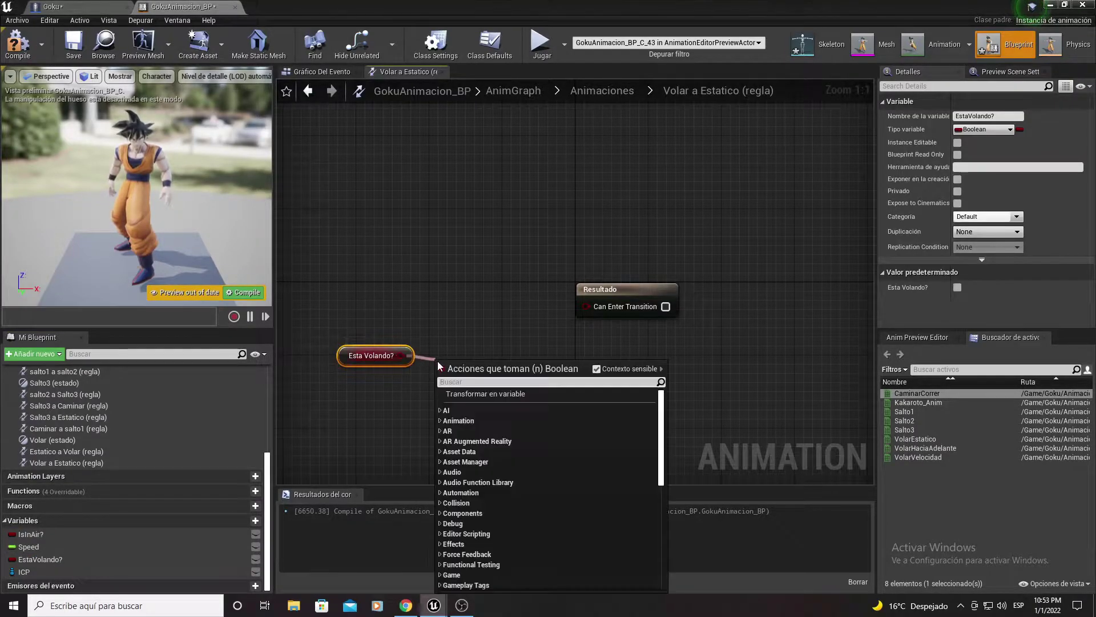
pyautogui.write('notbo')
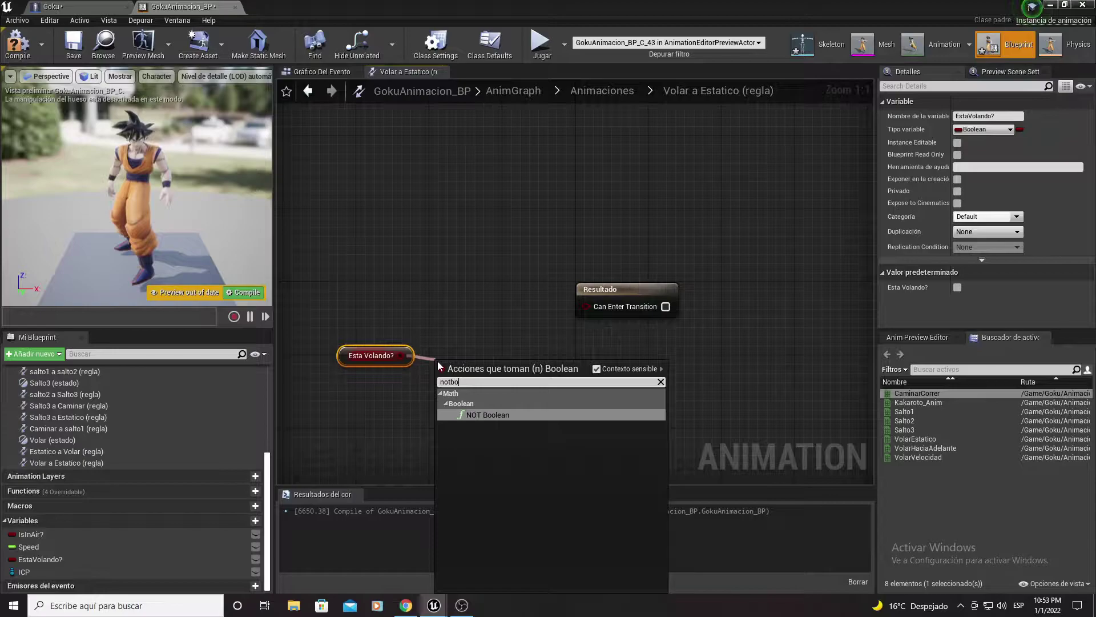
pyautogui.press('Return')
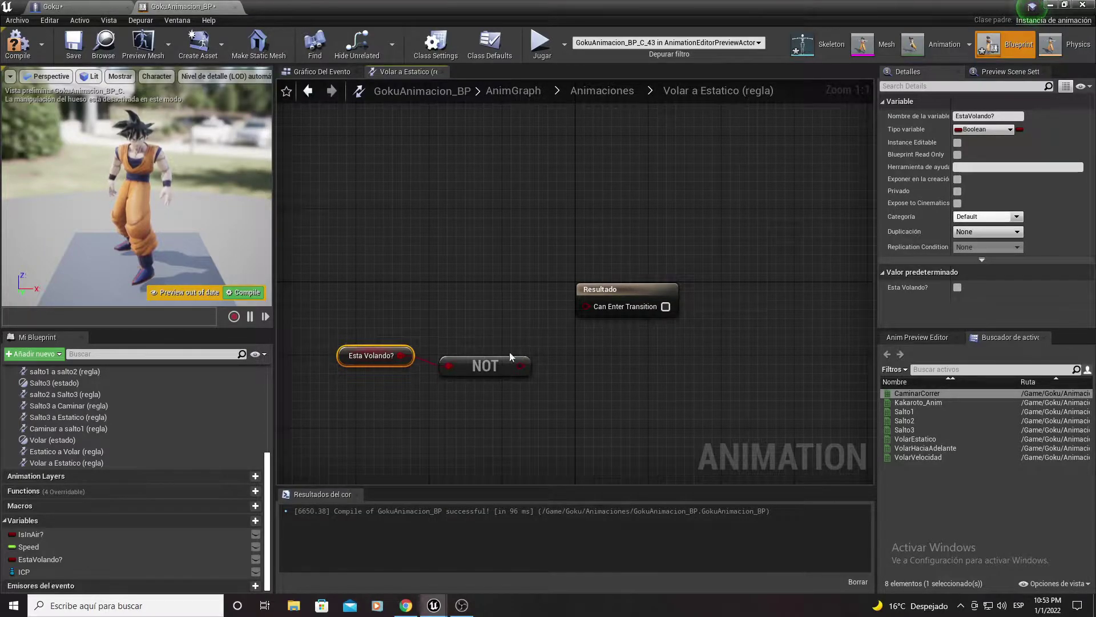
pyautogui.moveTo(520, 366); pyautogui.dragTo(603, 308)
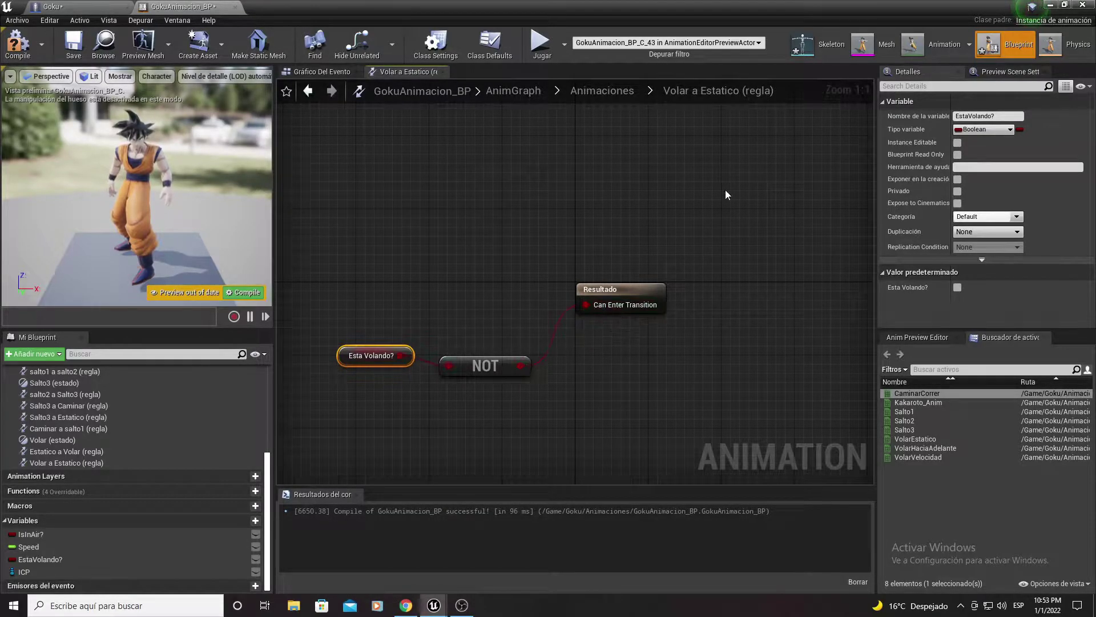
pyautogui.click(589, 90)
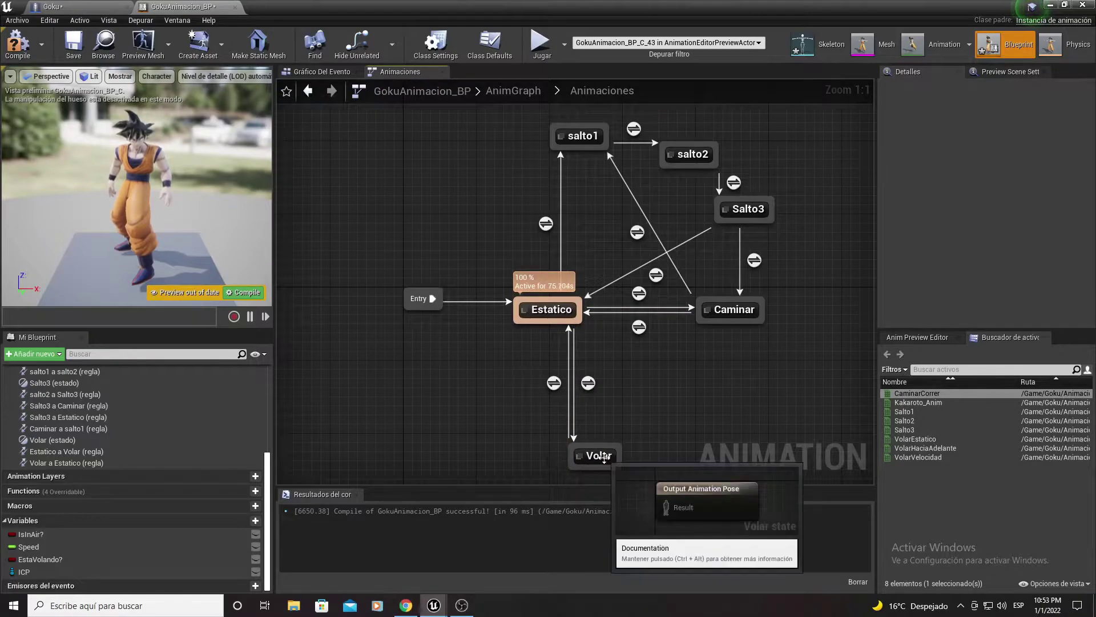
# Add a Caminar-to-Volar transition gated by EstaVolando?, then a Volar-to-Caminar transition.
pyautogui.moveTo(594, 455); pyautogui.dragTo(557, 446)
pyautogui.moveTo(560, 336); pyautogui.dragTo(526, 230, button='right')
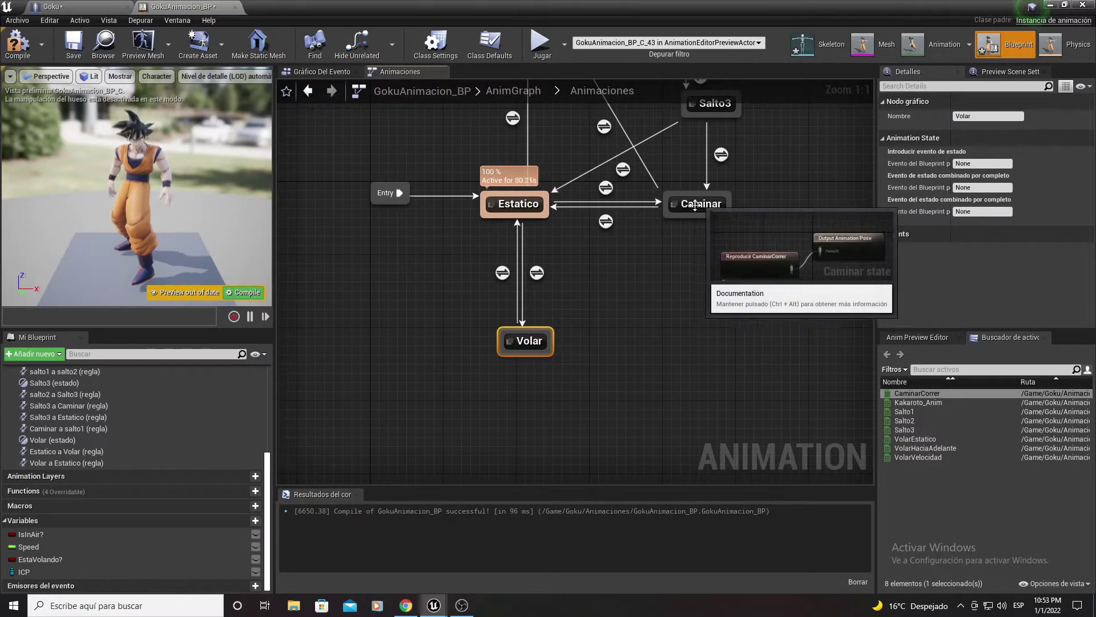
pyautogui.moveTo(697, 209); pyautogui.dragTo(547, 341)
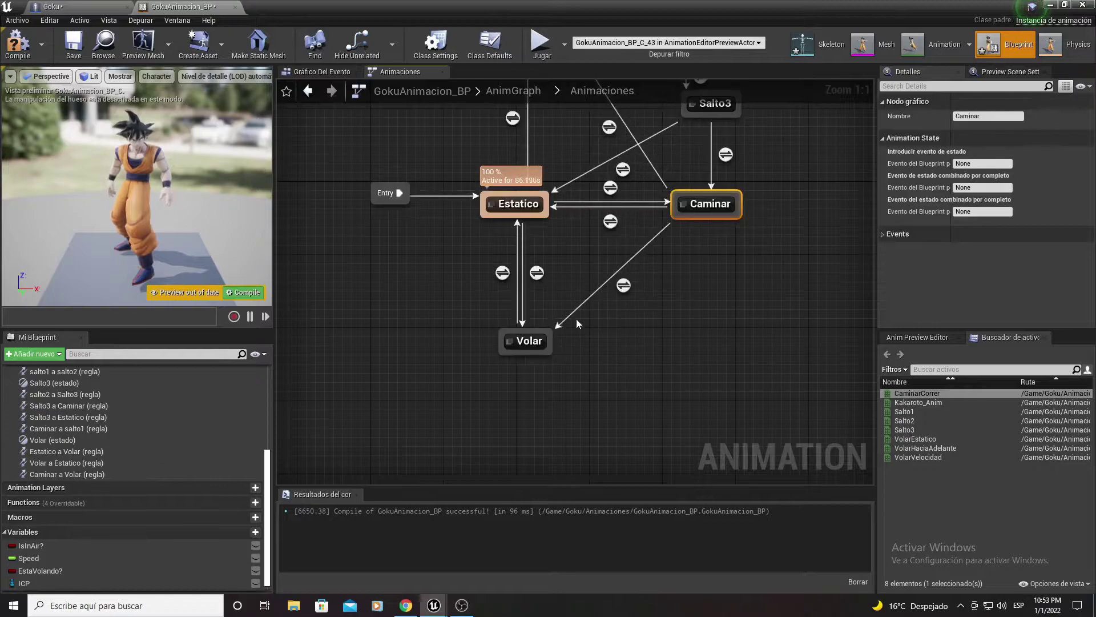
pyautogui.doubleClick(625, 293)
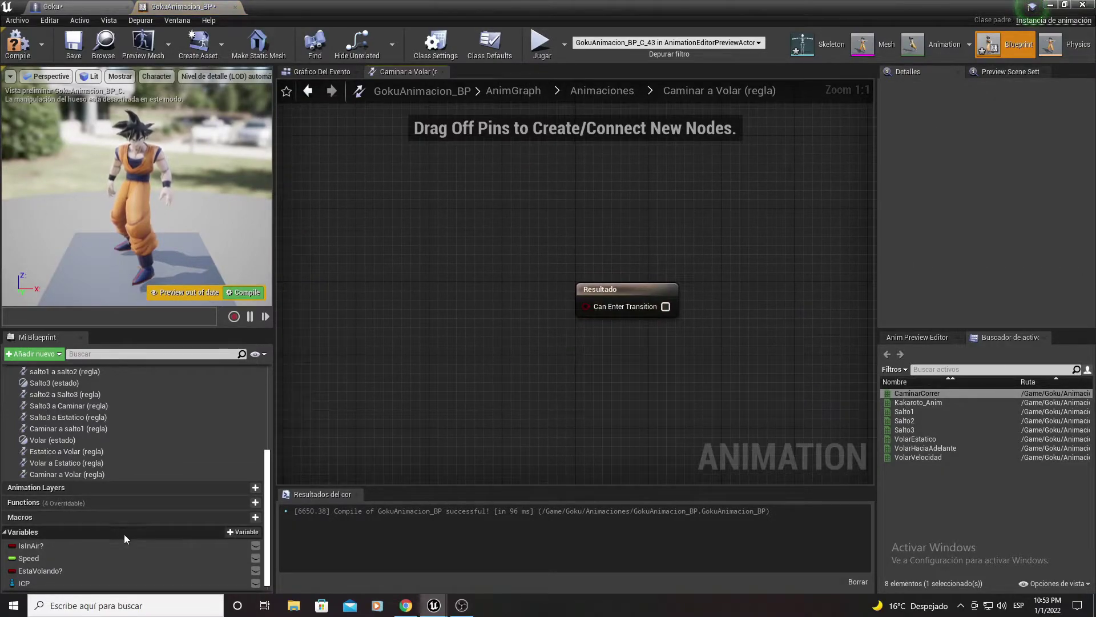
pyautogui.moveTo(39, 567)
pyautogui.mouseDown()
pyautogui.moveTo(371, 389)
pyautogui.moveTo(594, 308)
pyautogui.mouseUp()
pyautogui.click(394, 402)
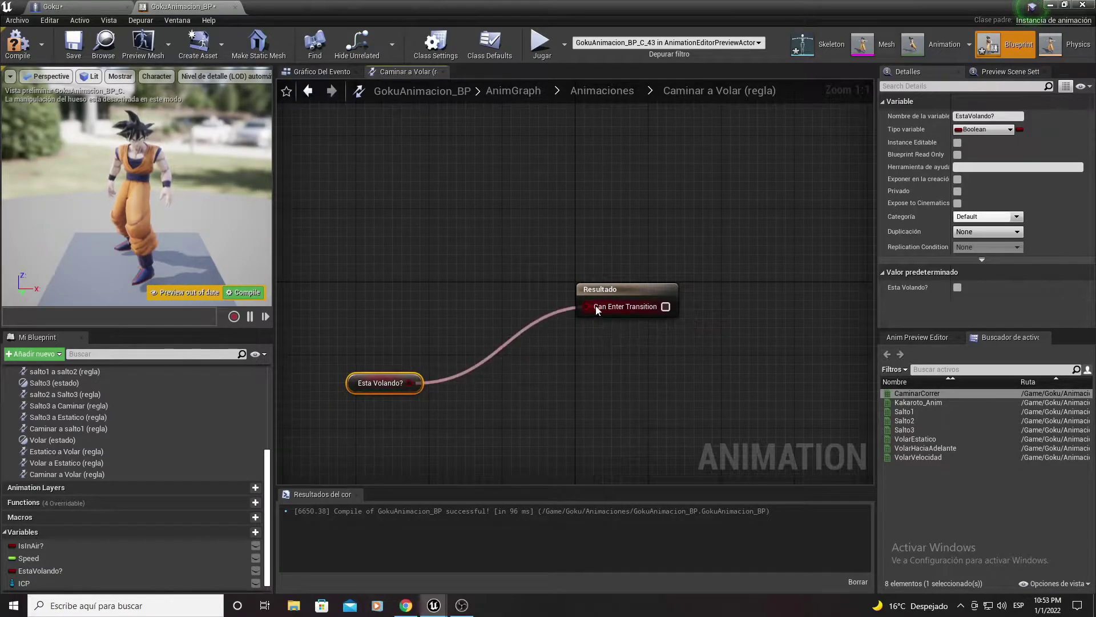
pyautogui.click(634, 91)
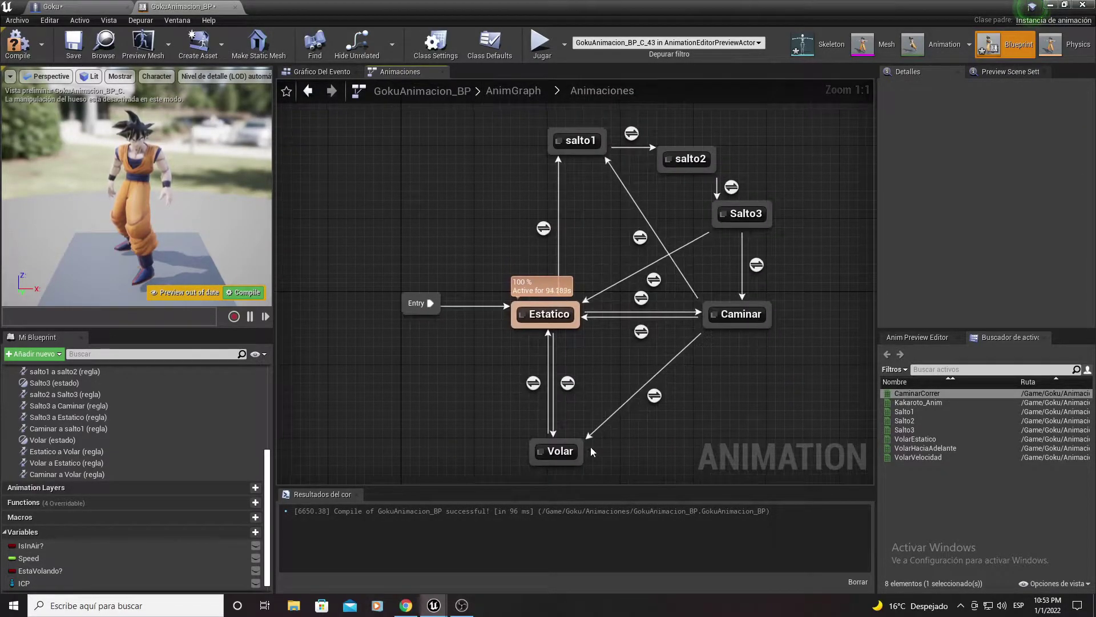
pyautogui.moveTo(579, 456); pyautogui.dragTo(757, 327)
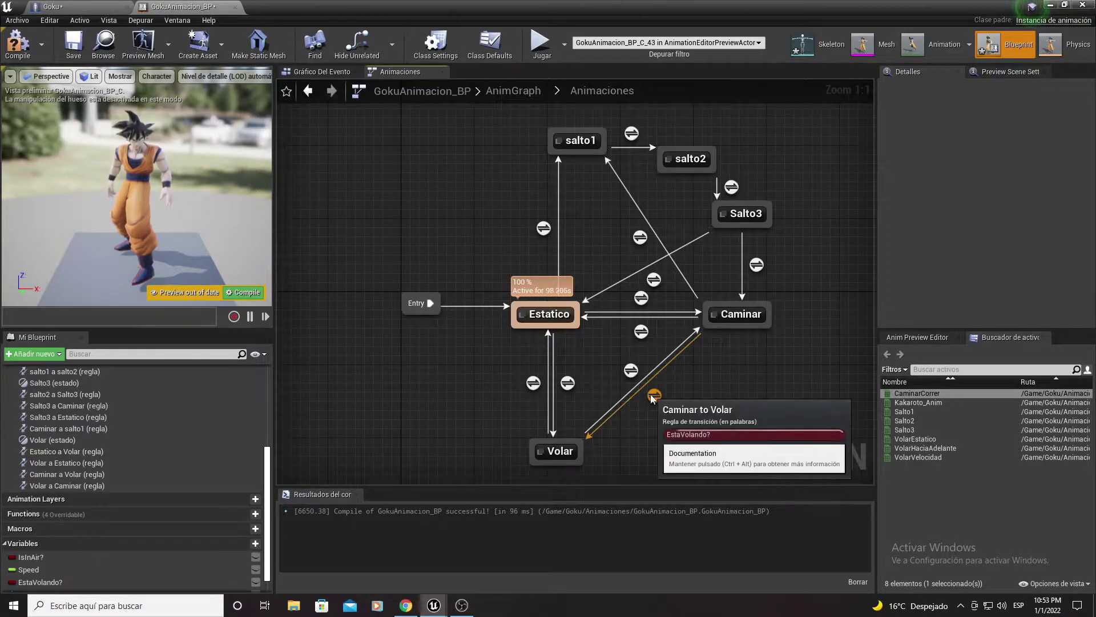
# In the Volar a Caminar rule, route EstaVolando? through a NOT into Can Enter Transition, compile, and return to Animaciones.
pyautogui.doubleClick(633, 370)
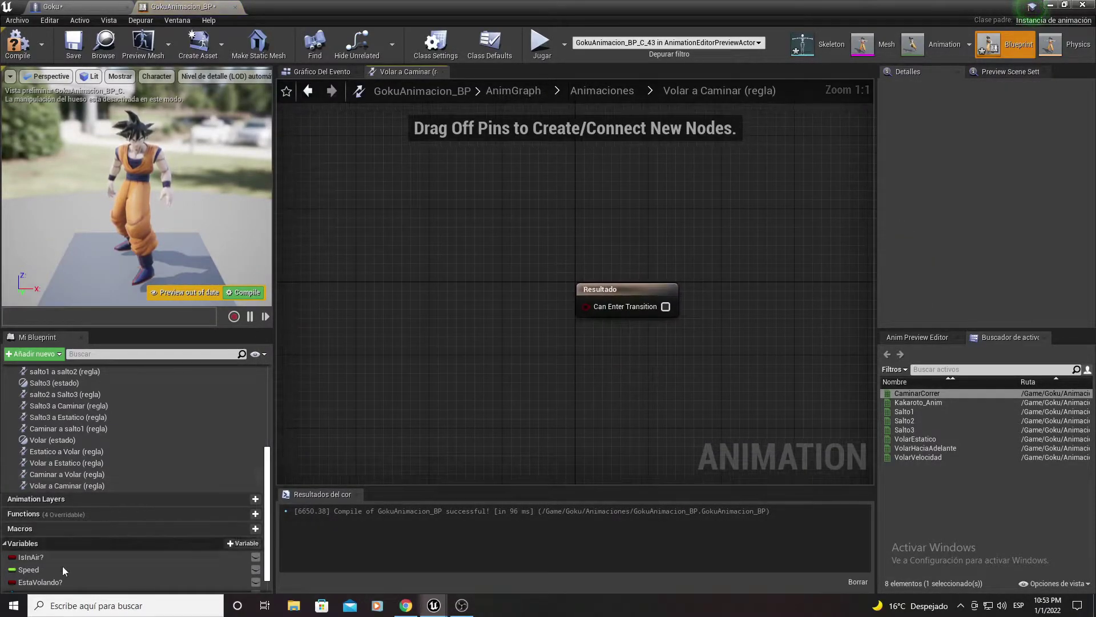
pyautogui.moveTo(40, 582); pyautogui.dragTo(363, 383)
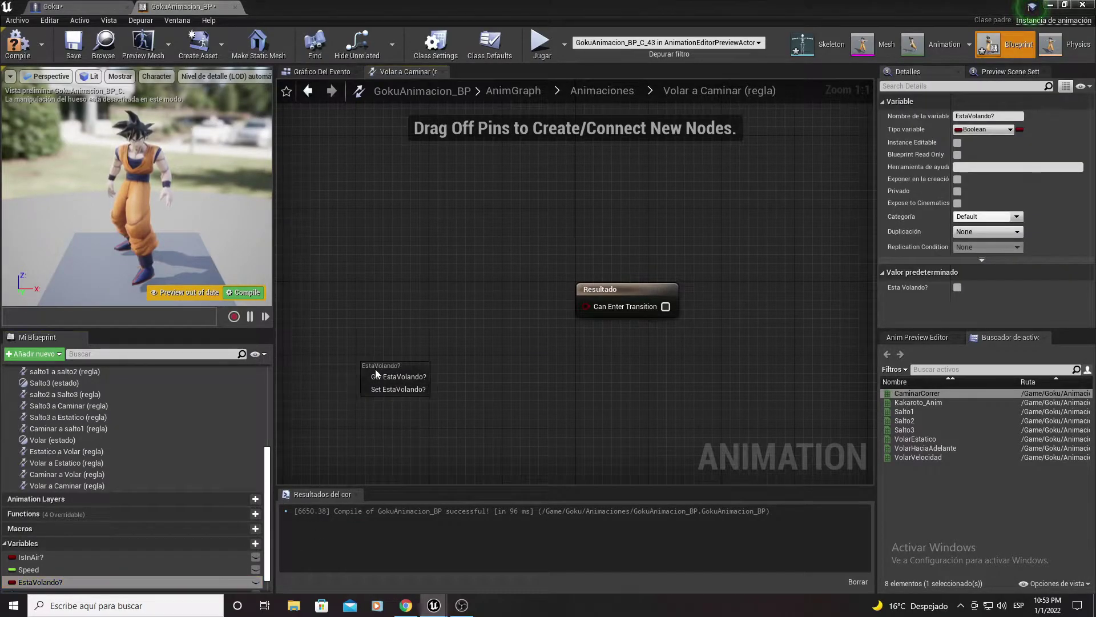
pyautogui.moveTo(430, 373); pyautogui.dragTo(471, 367)
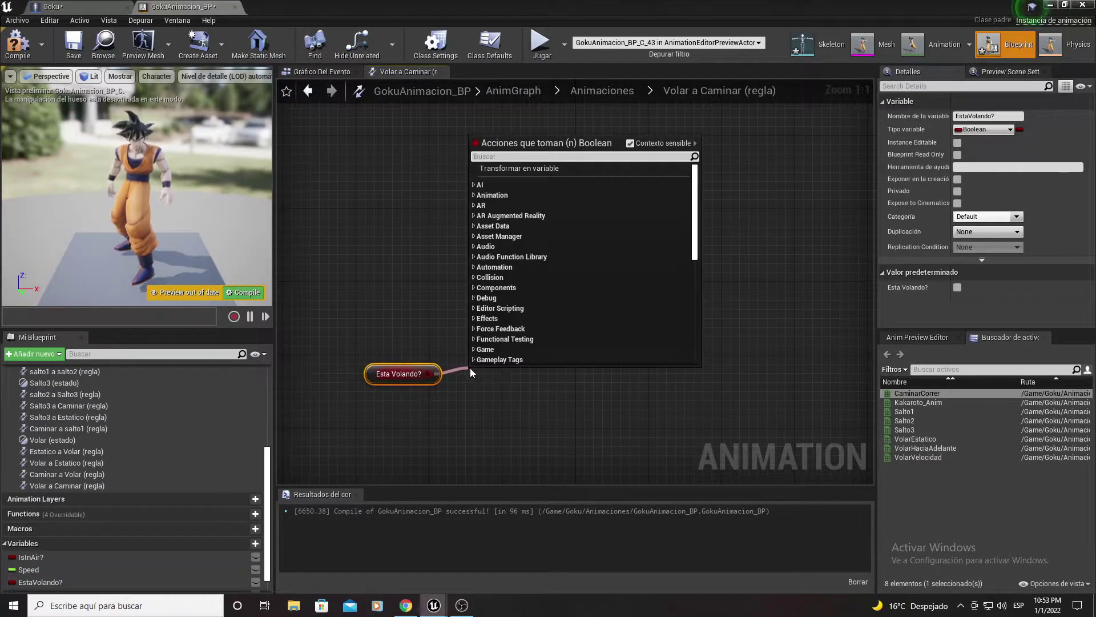
pyautogui.write('v')
pyautogui.press('BackSpace')
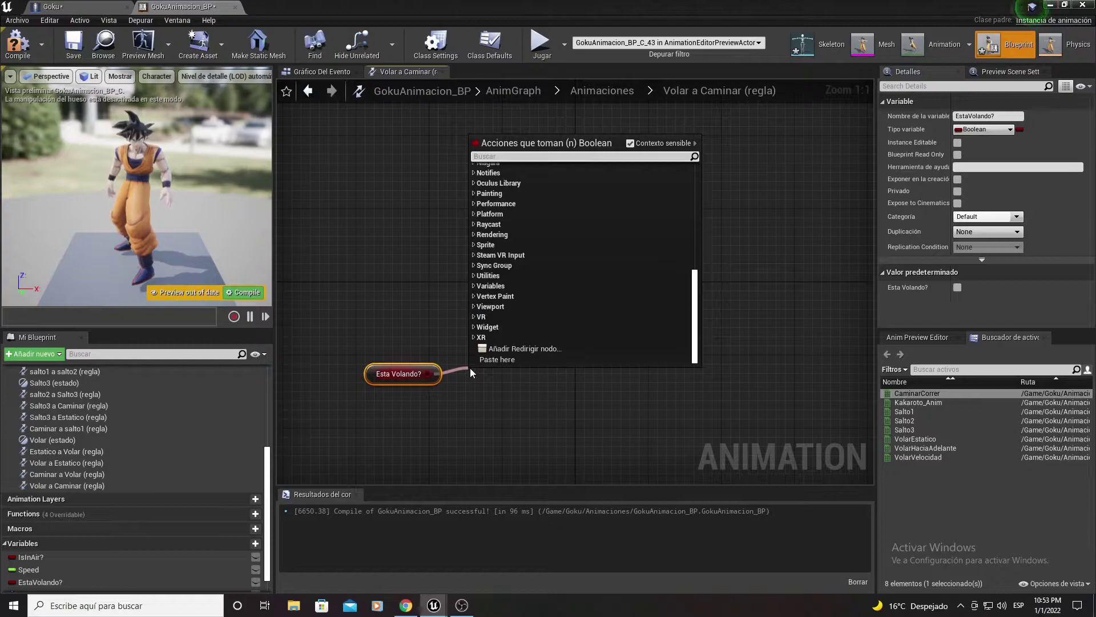
pyautogui.press('Escape')
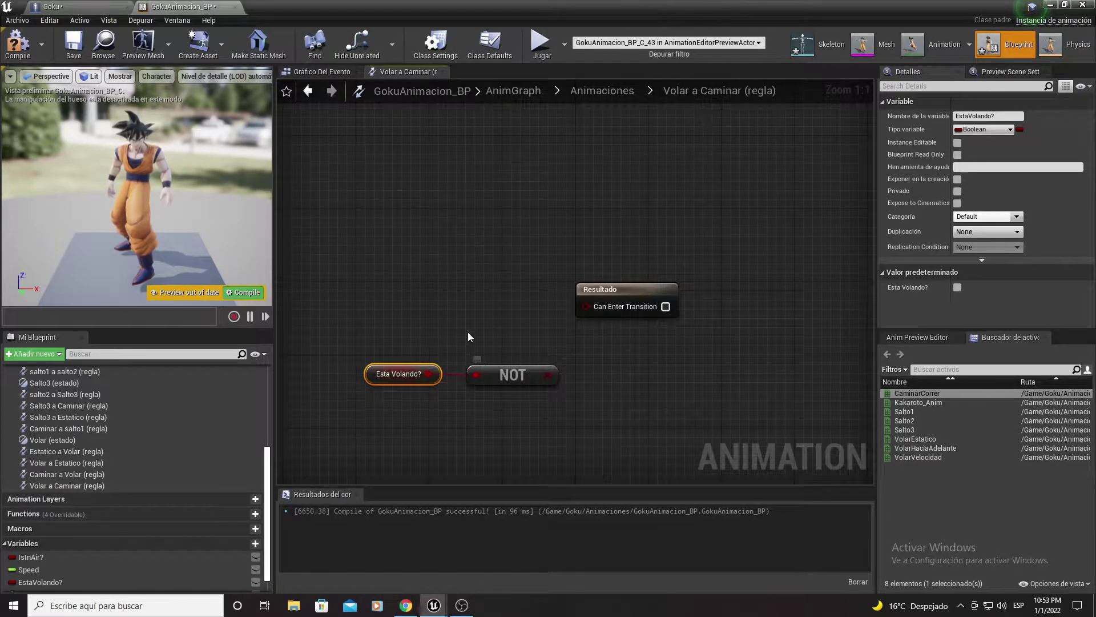
pyautogui.moveTo(549, 375); pyautogui.dragTo(613, 298)
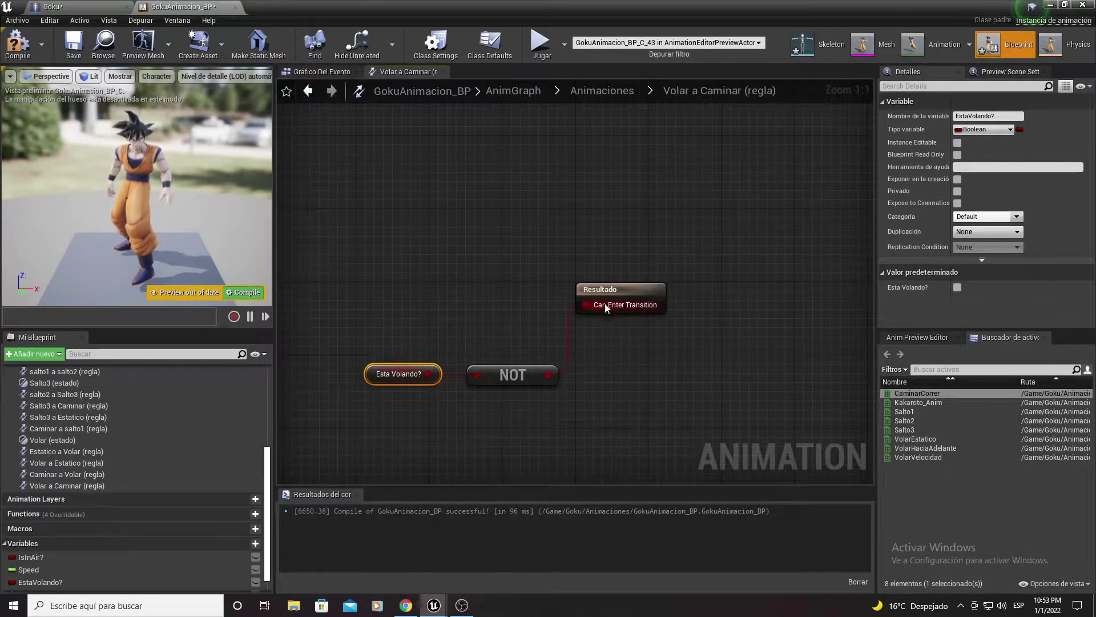
pyautogui.click(26, 54)
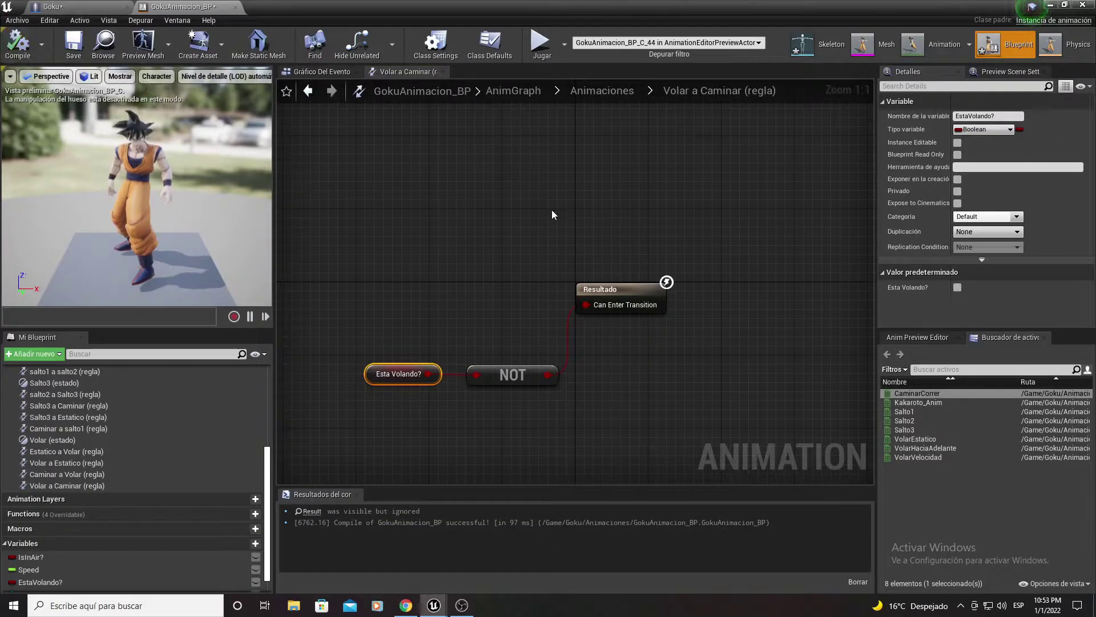
pyautogui.click(614, 93)
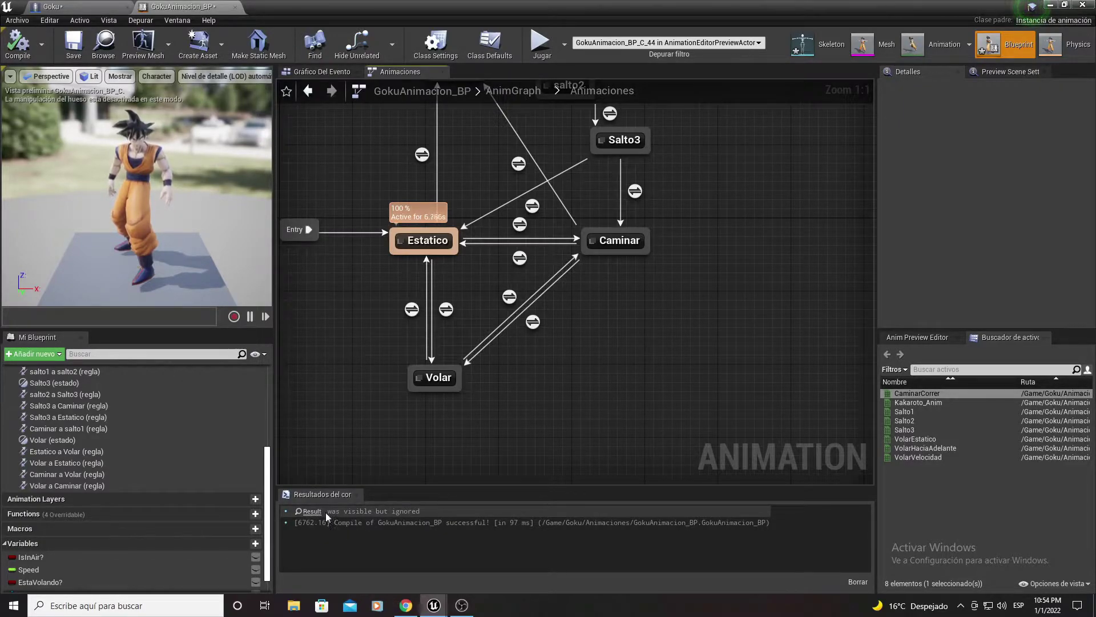
# Nudge the Volar state's Output Animation Pose node, minimize the editor, and save all modified content.
pyautogui.doubleClick(438, 375)
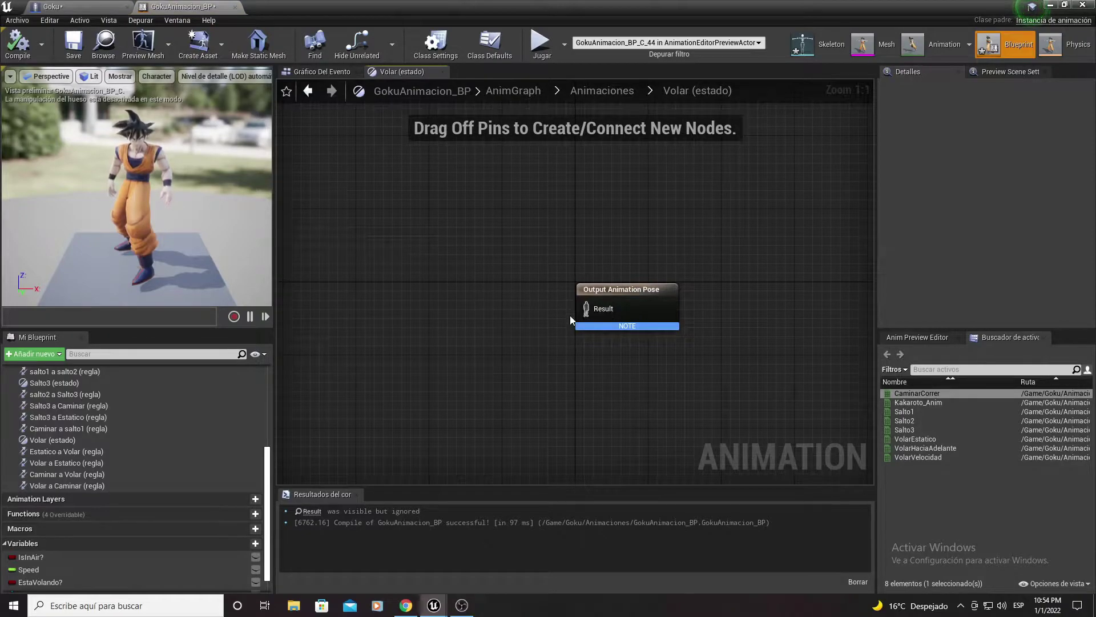
pyautogui.moveTo(612, 311); pyautogui.dragTo(630, 311)
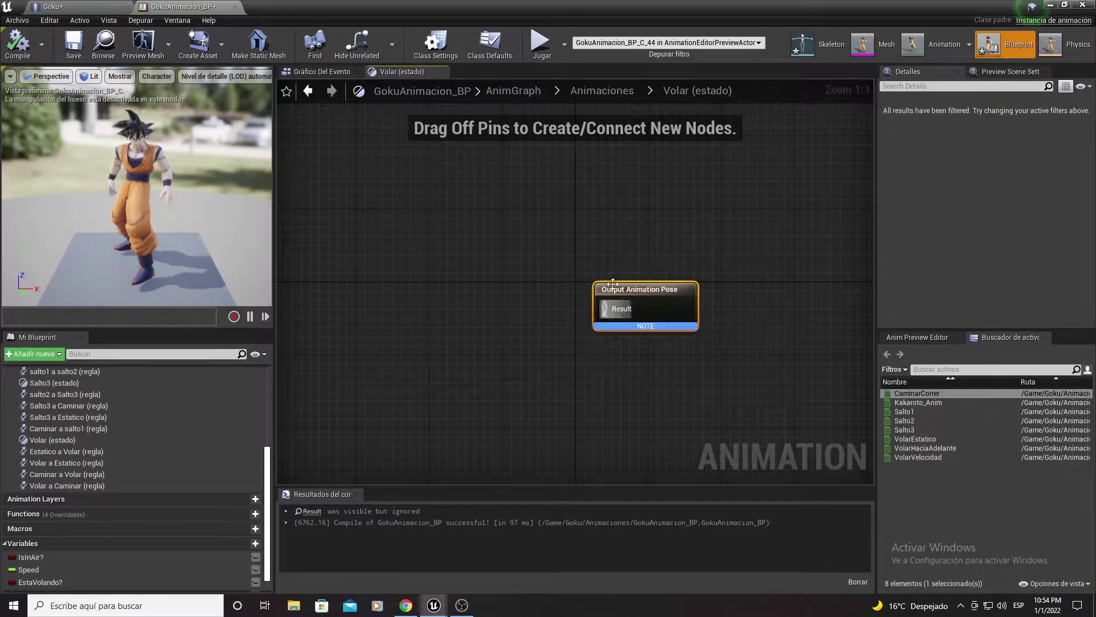
pyautogui.click(1049, 6)
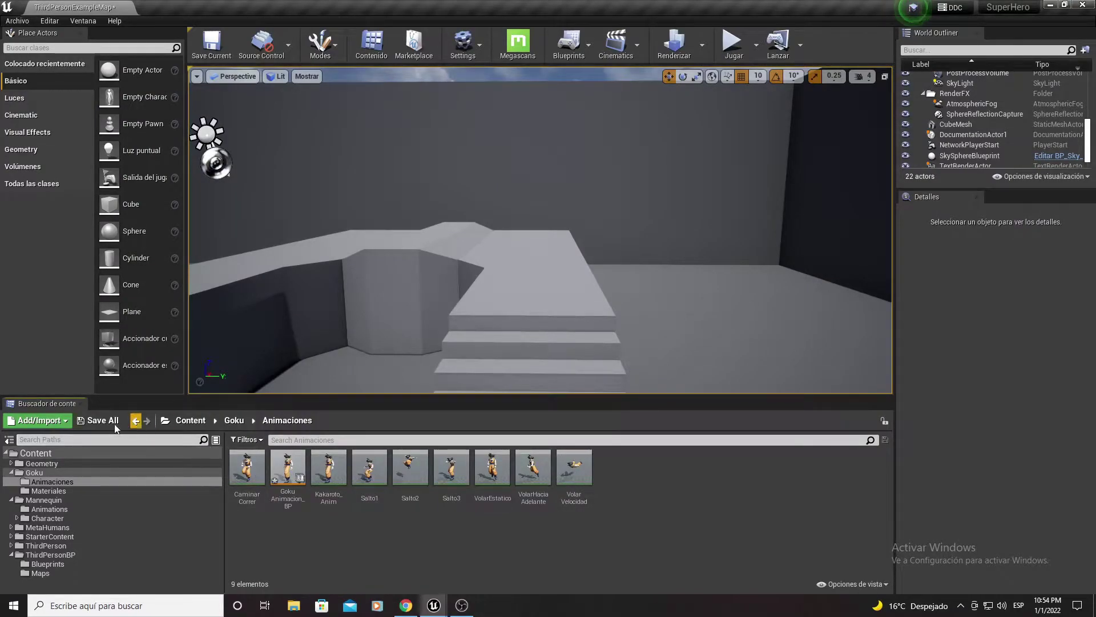
pyautogui.click(97, 420)
pyautogui.click(639, 407)
# Open and dismiss the Content Browser's asset creation menu twice without creating anything.
pyautogui.rightClick(635, 477)
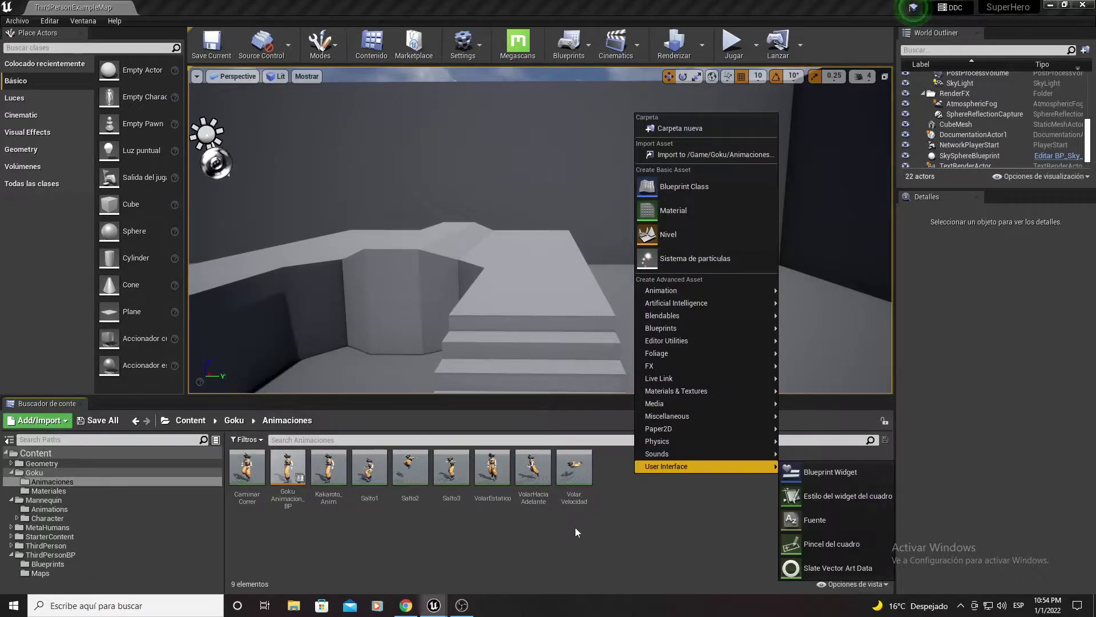
pyautogui.click(529, 547)
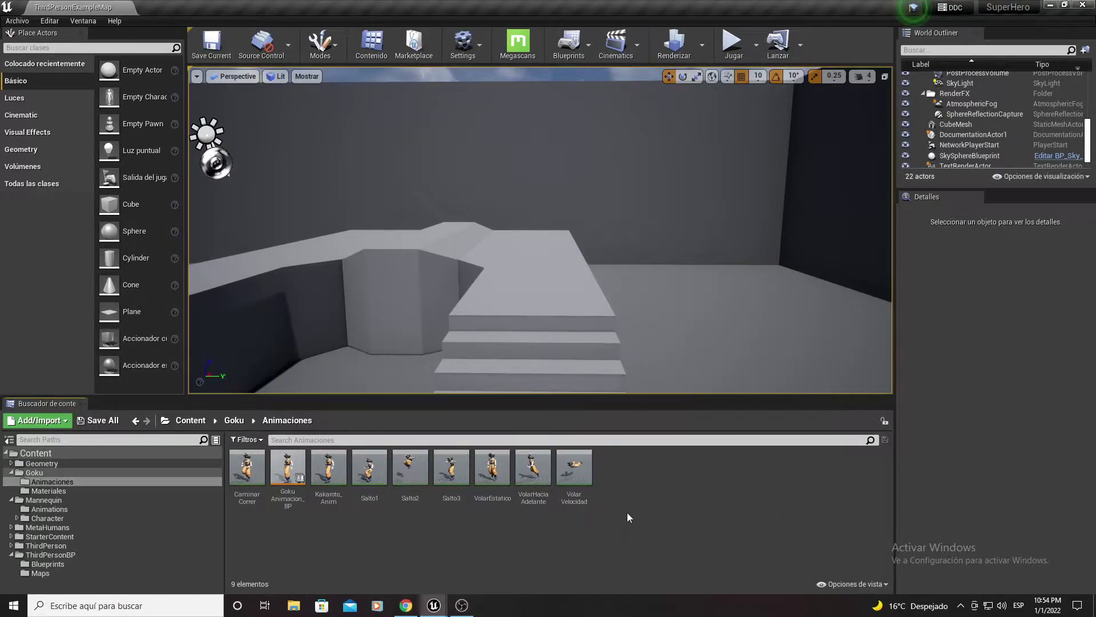
pyautogui.rightClick(628, 508)
pyautogui.click(546, 539)
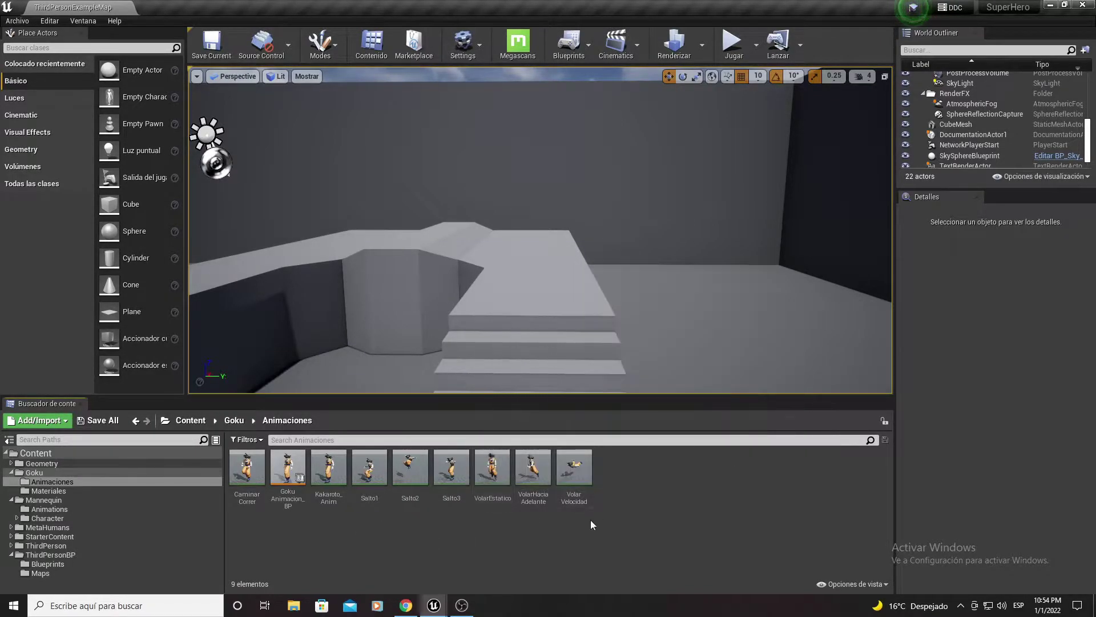
# Preview the VolarEstatico, VolarHaciaAdelante and VolarVelocidad animations, orbiting around Goku.
pyautogui.doubleClick(506, 467)
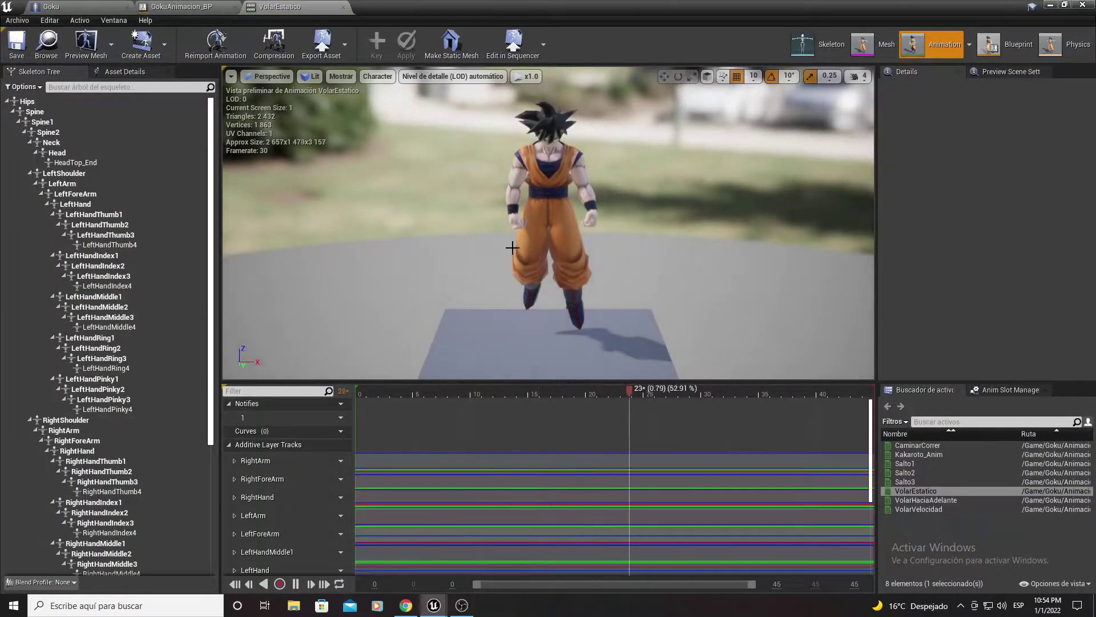
pyautogui.click(1080, 6)
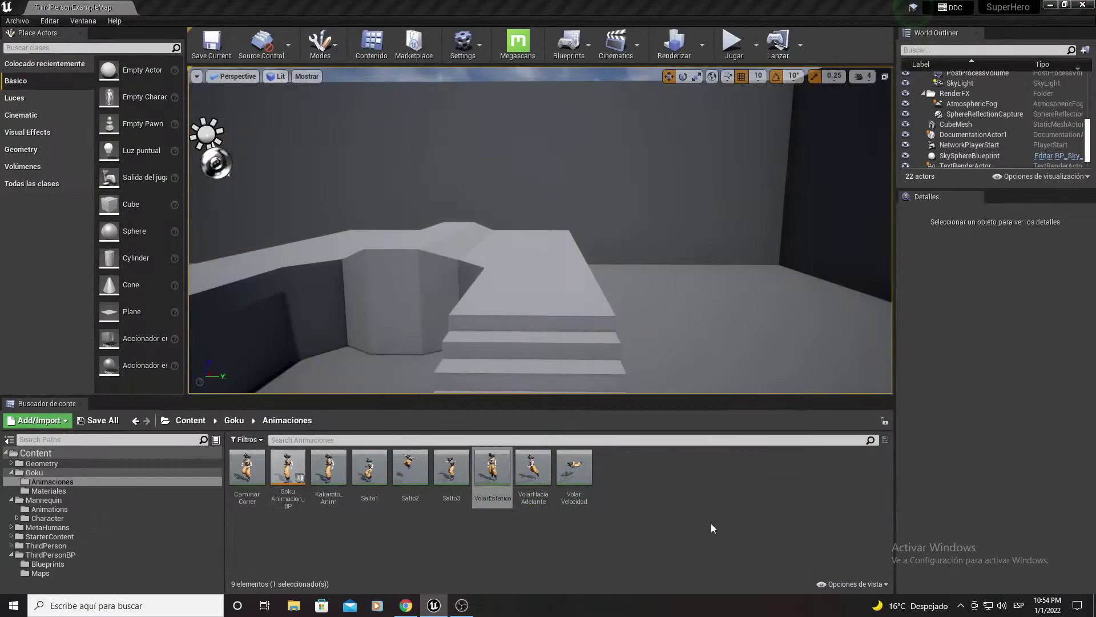
pyautogui.doubleClick(523, 471)
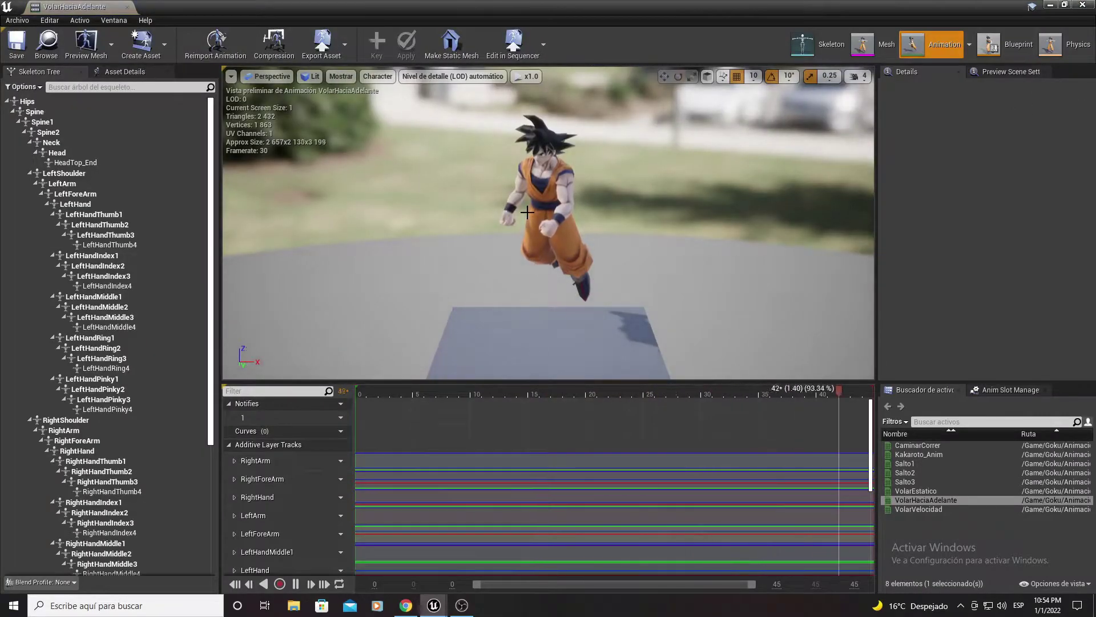
pyautogui.moveTo(527, 212); pyautogui.dragTo(480, 212)
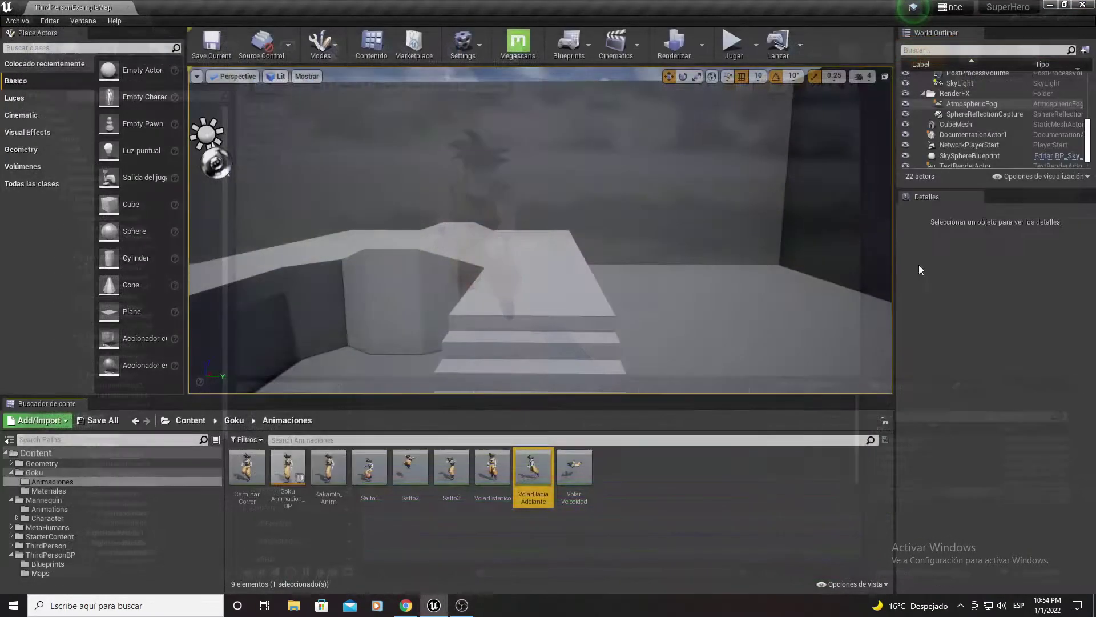
pyautogui.doubleClick(577, 466)
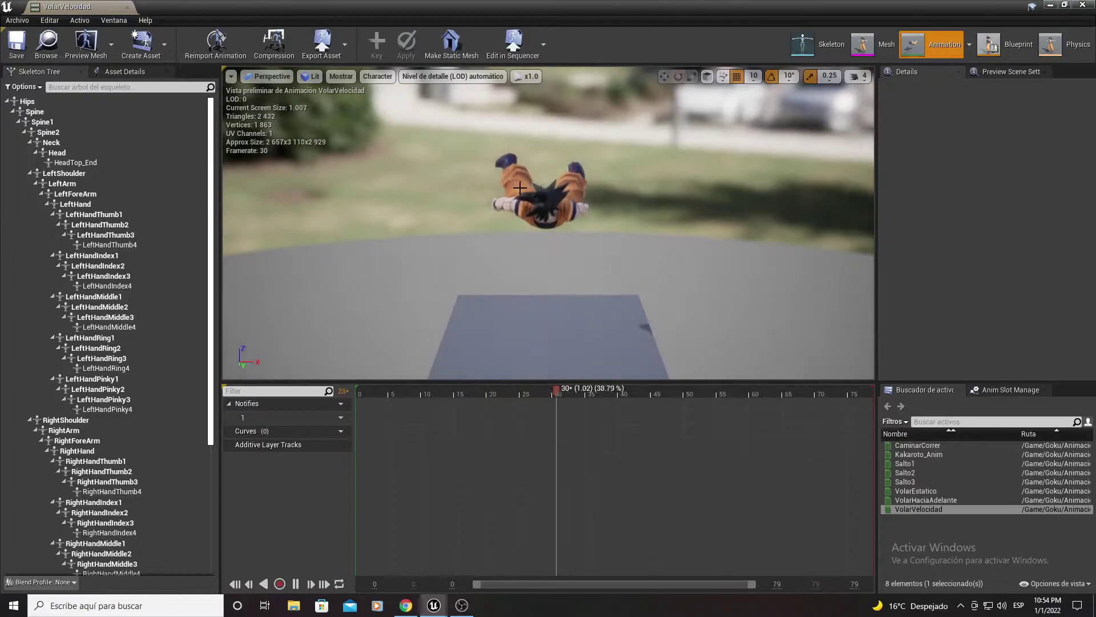
pyautogui.moveTo(519, 187); pyautogui.dragTo(485, 188)
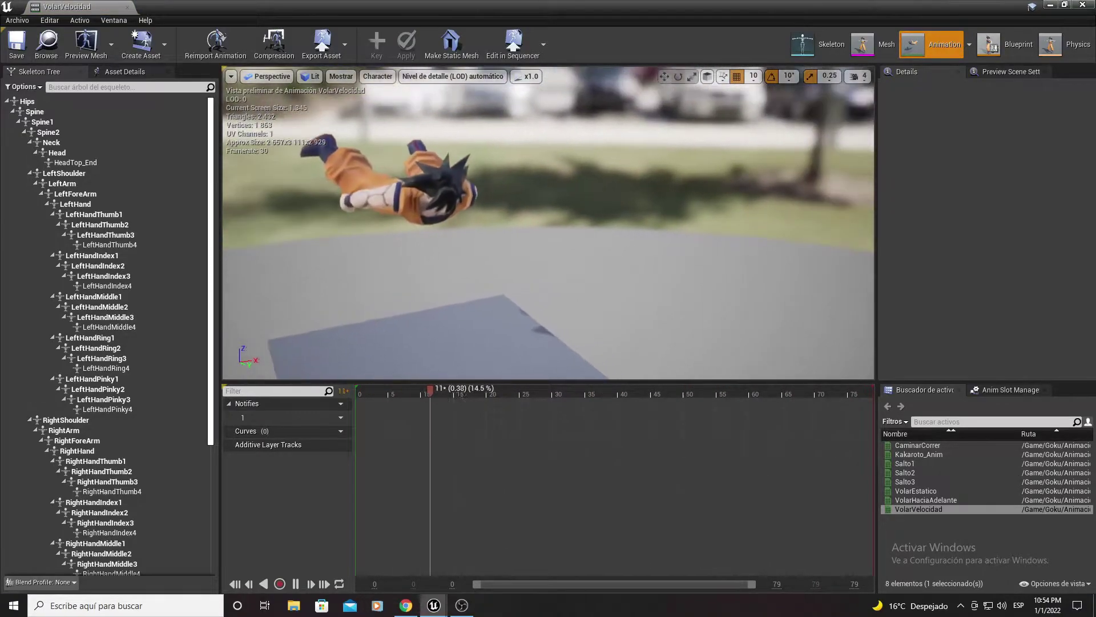
pyautogui.moveTo(548, 228); pyautogui.dragTo(605, 229)
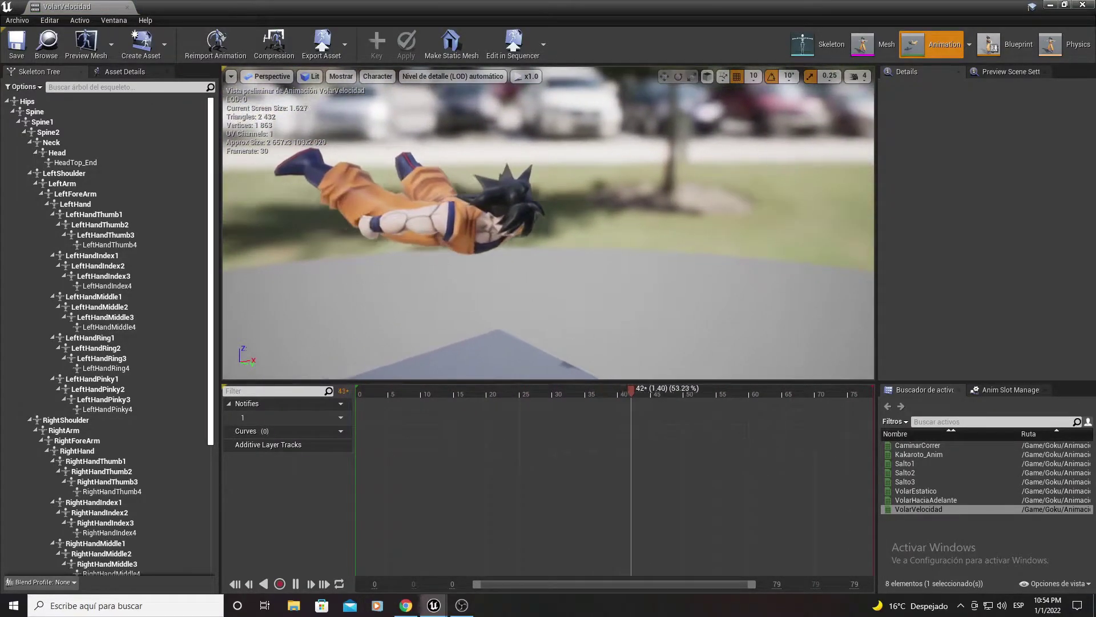
pyautogui.click(1082, 5)
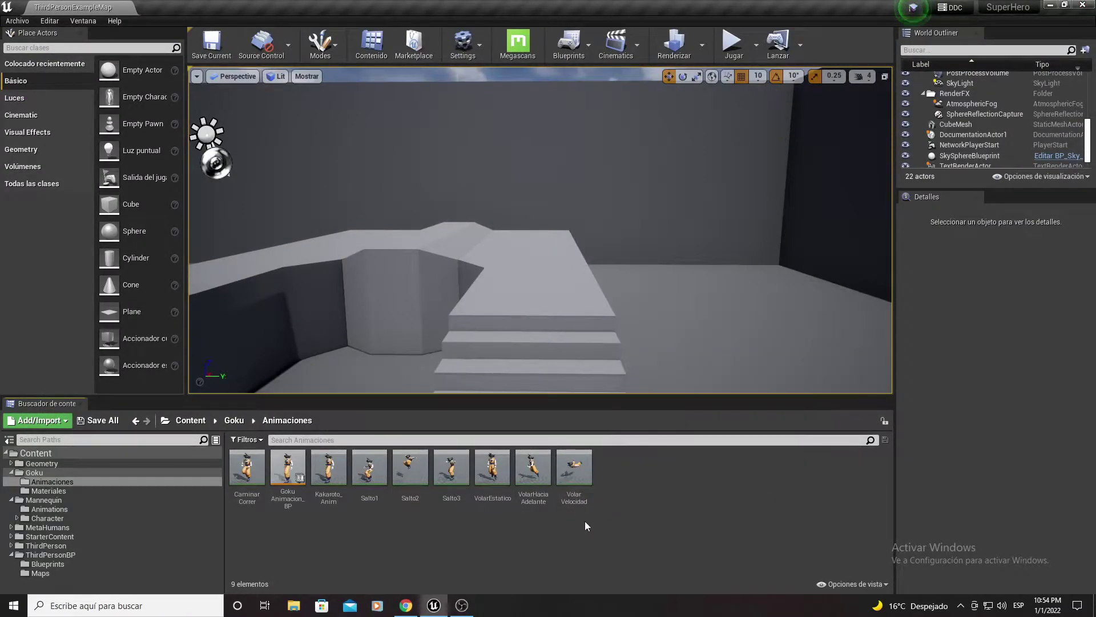
# Create a 1D blend space on Kakaroto_Skeleton, name it VolarAnm_Bp, and open it.
pyautogui.rightClick(623, 485)
pyautogui.moveTo(688, 307)
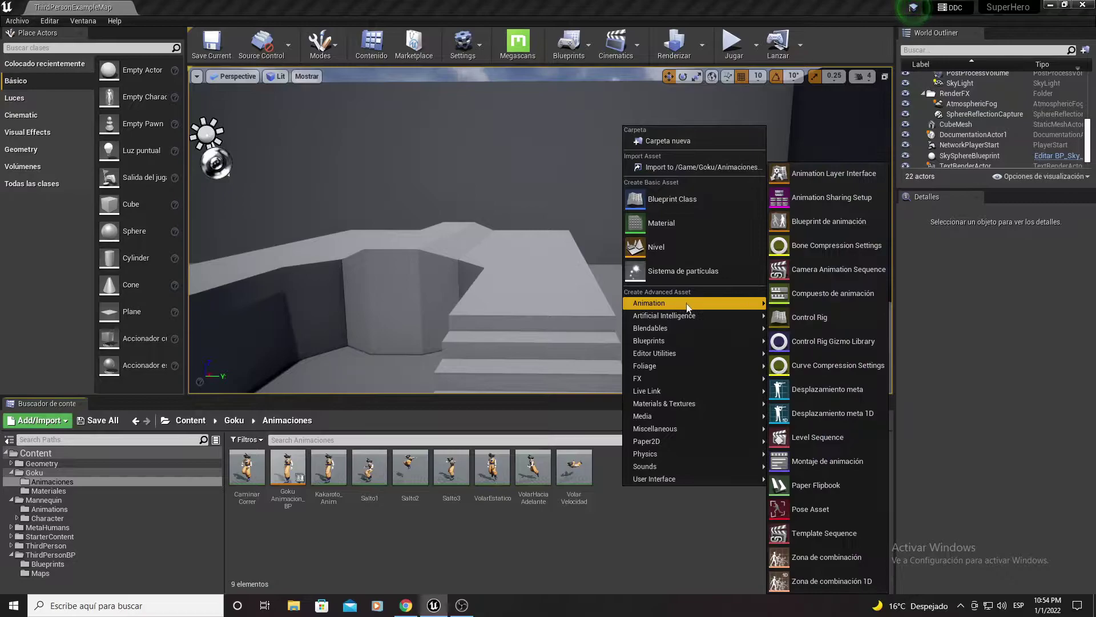
pyautogui.click(836, 588)
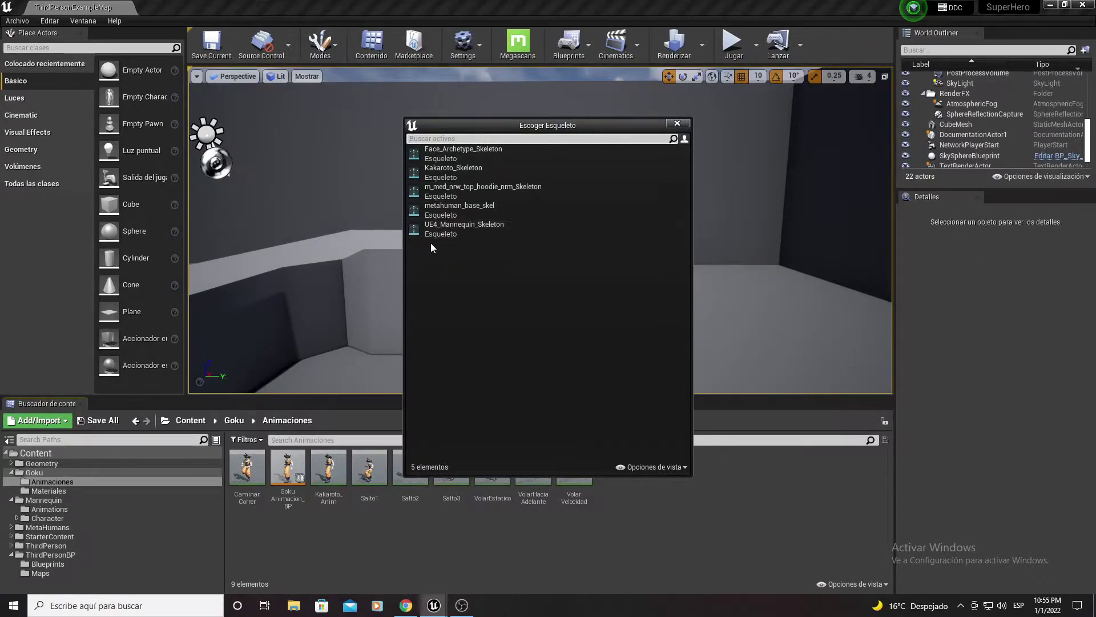
pyautogui.click(445, 171)
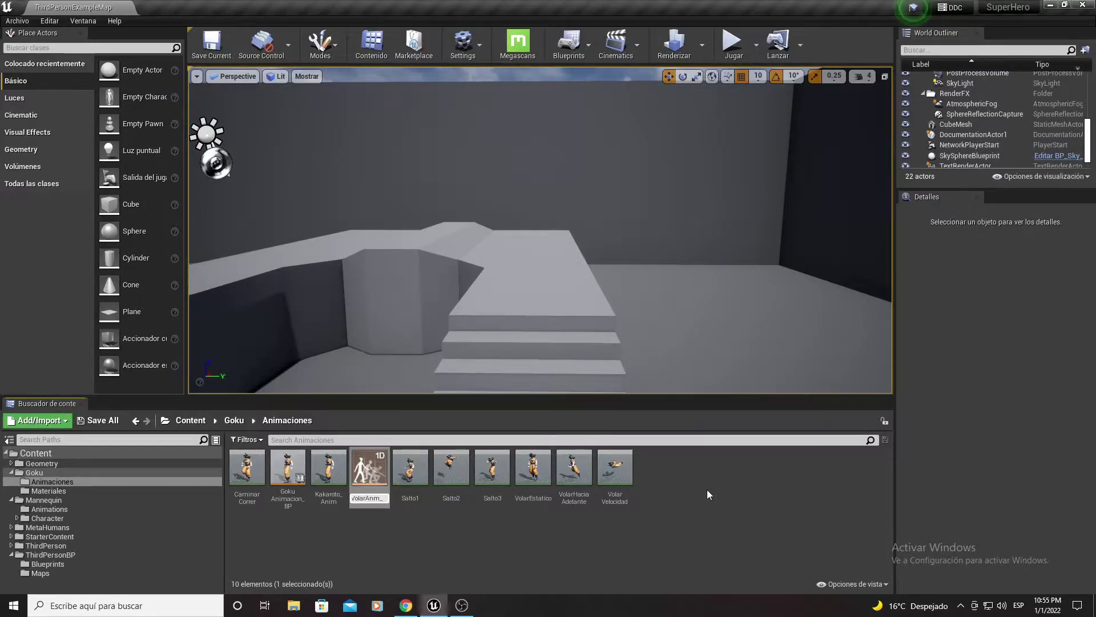
pyautogui.press('Return')
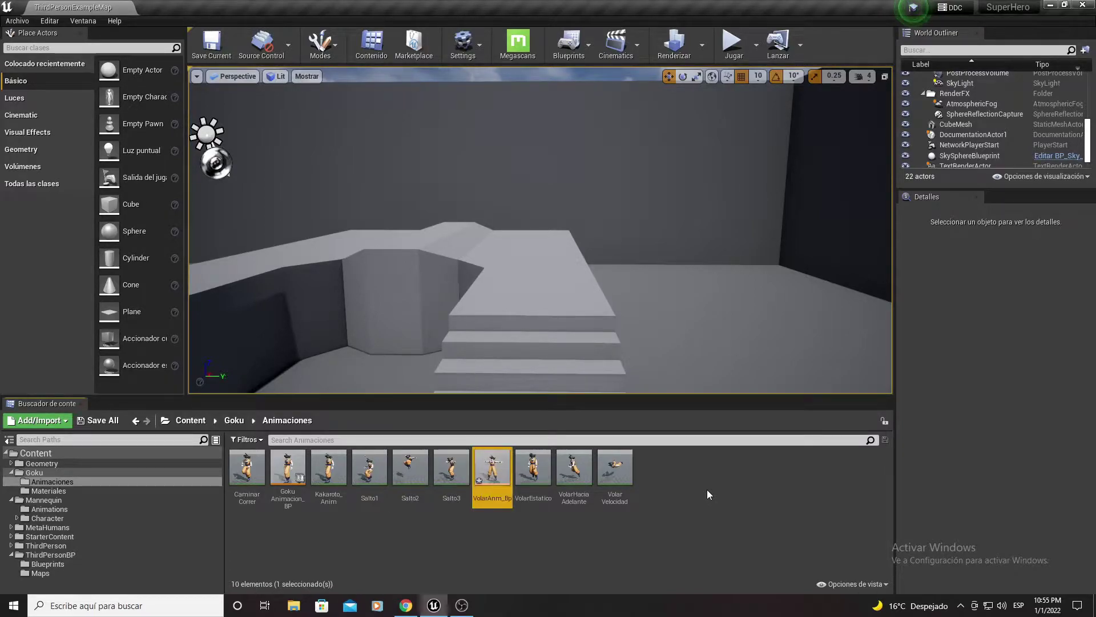
pyautogui.doubleClick(488, 479)
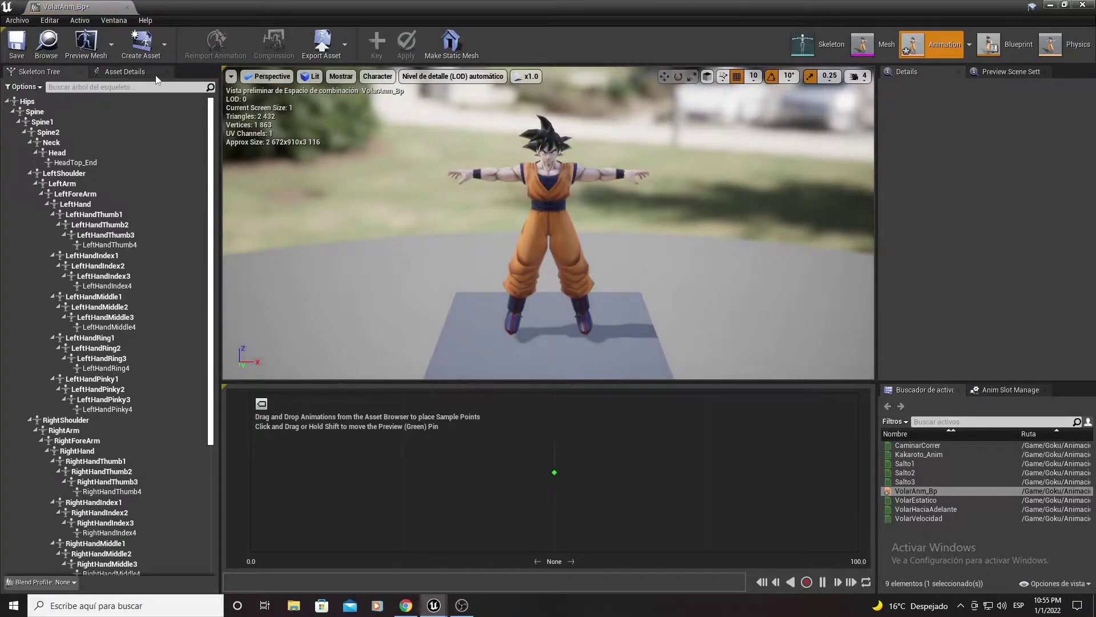
# Set up the horizontal axis name and maximum, and place VolarEstatico at Velocidad 0.
pyautogui.click(125, 71)
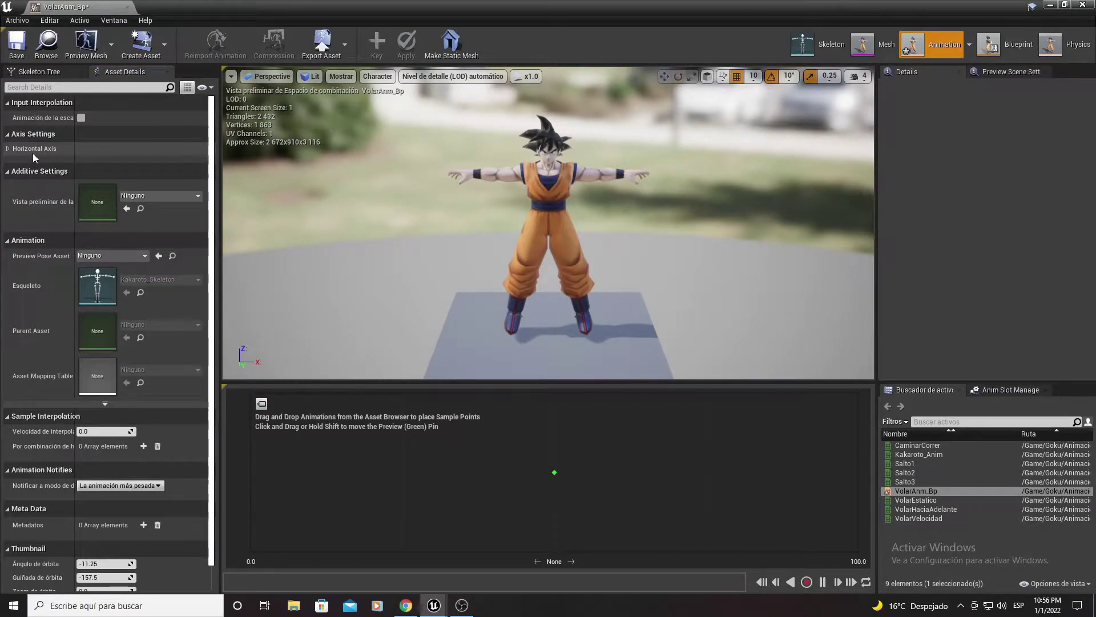
pyautogui.click(8, 150)
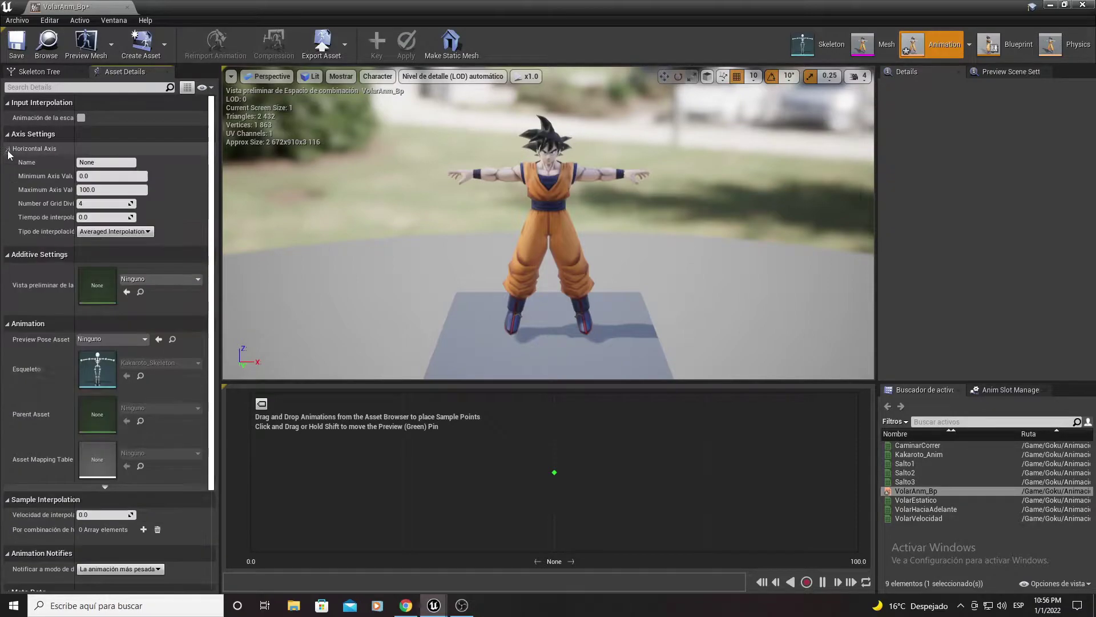
pyautogui.click(102, 163)
pyautogui.write('Velocidad')
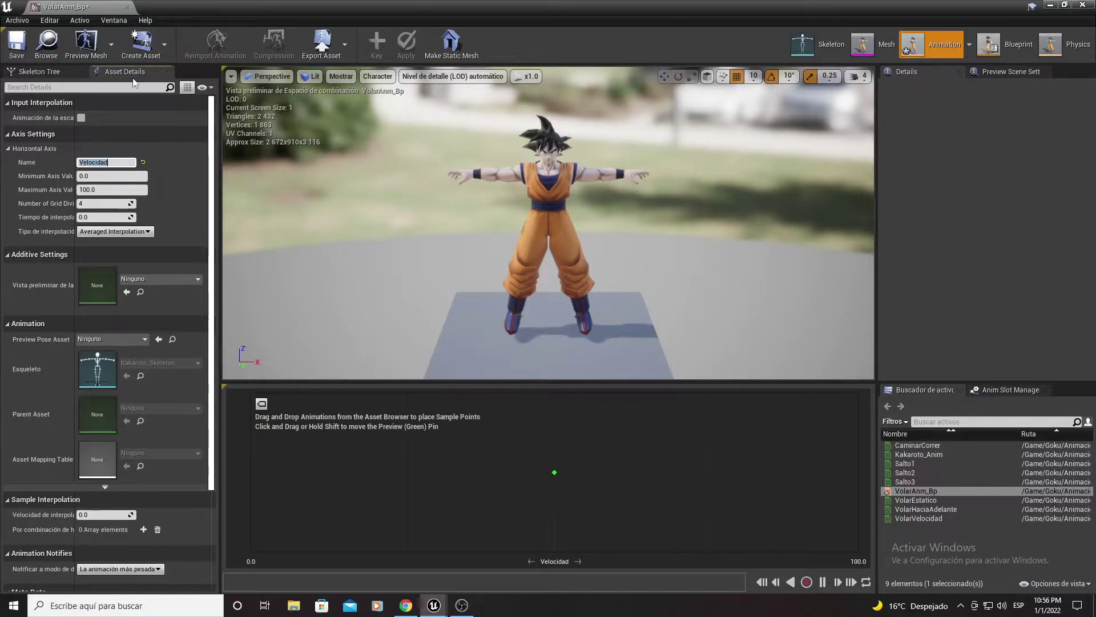
pyautogui.click(100, 191)
pyautogui.write('350')
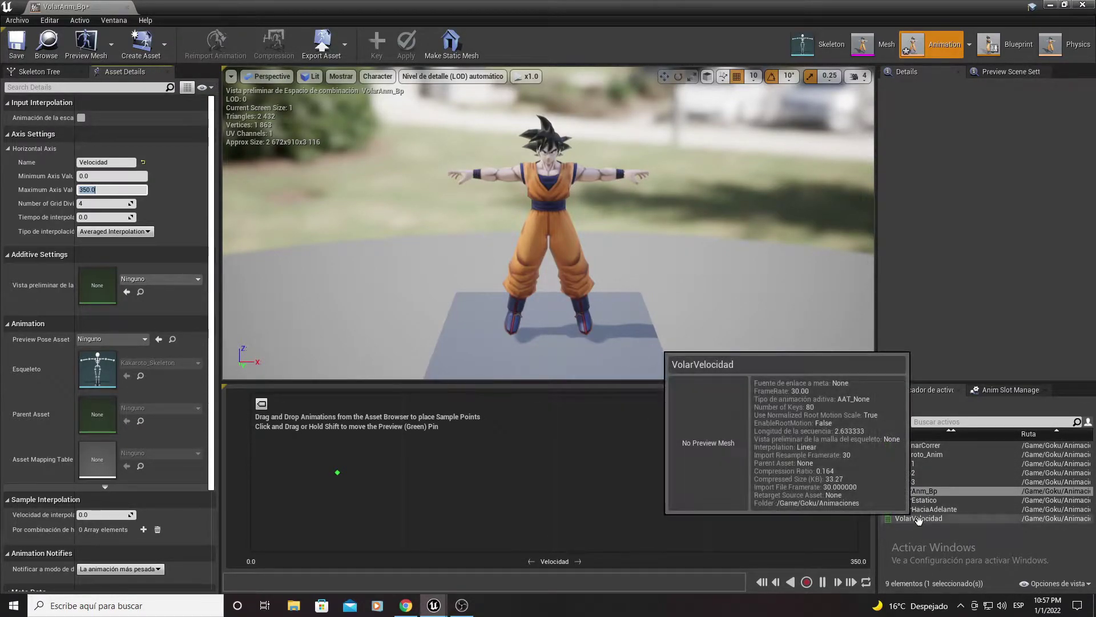
pyautogui.moveTo(915, 499); pyautogui.dragTo(273, 466)
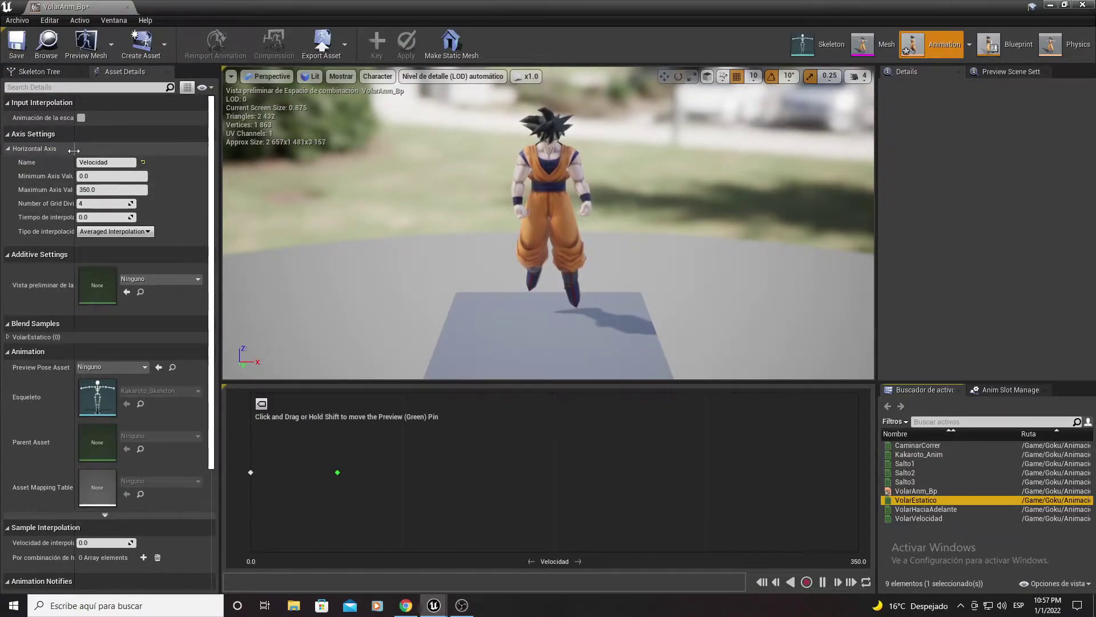
pyautogui.moveTo(74, 150); pyautogui.dragTo(121, 150)
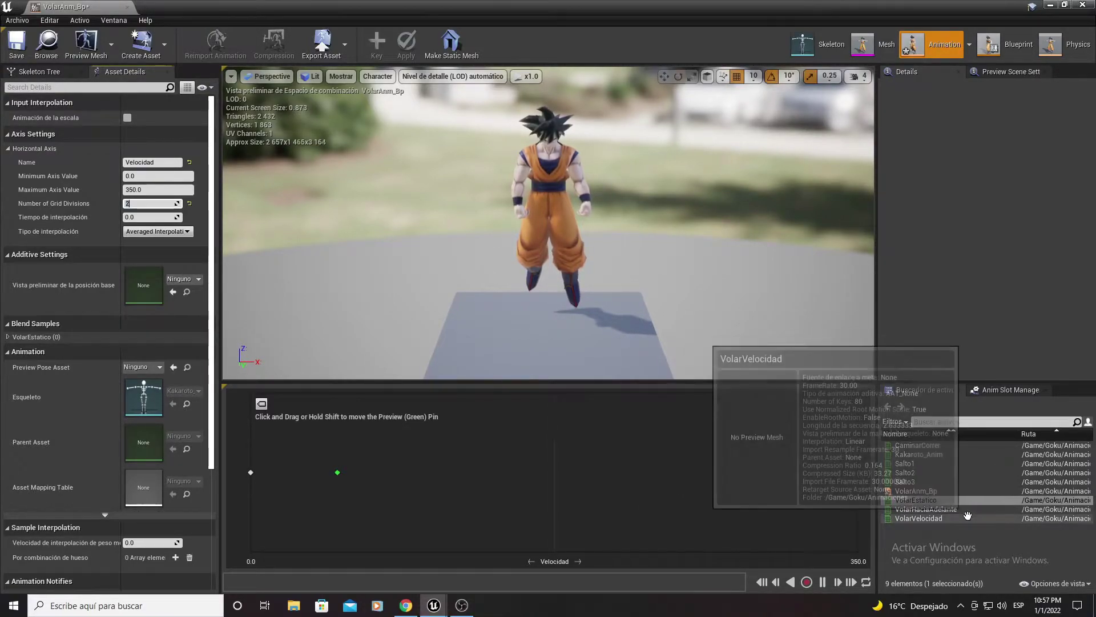
# Add VolarHaciaAdelante at Velocidad 350, preview the blend, then save and close VolarAnm_Bp.
pyautogui.click(925, 511)
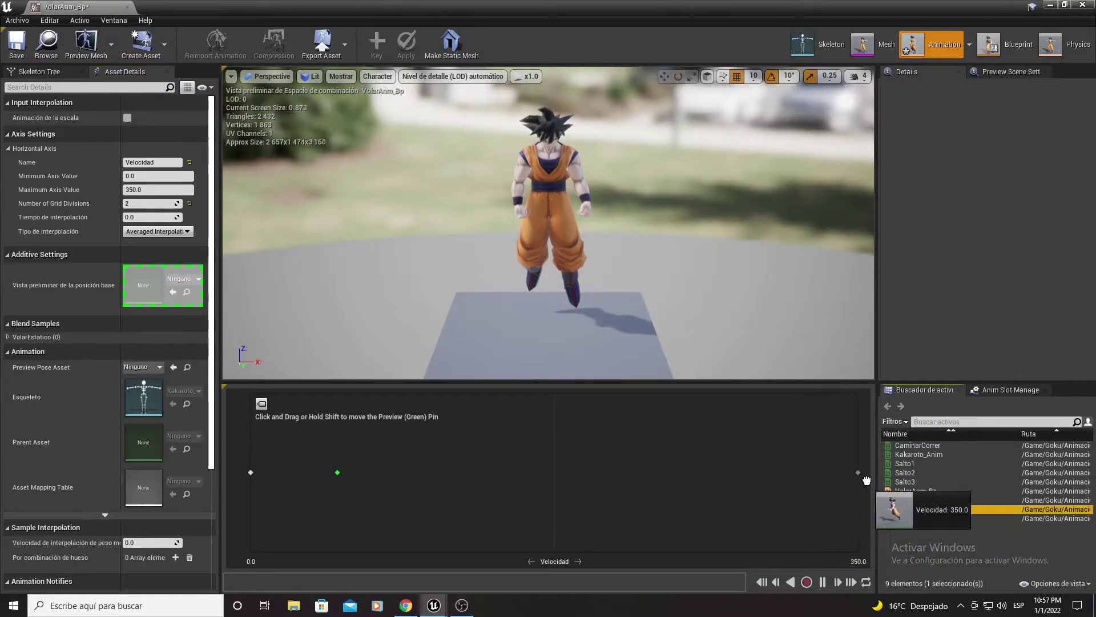
pyautogui.moveTo(925, 514); pyautogui.dragTo(765, 471)
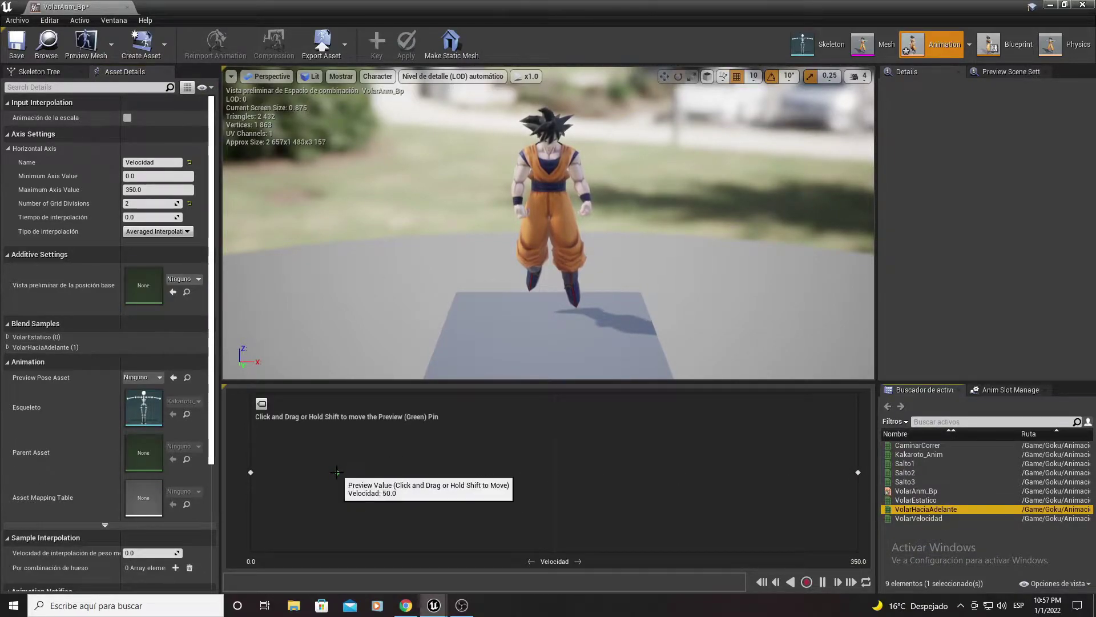
pyautogui.moveTo(345, 463)
pyautogui.mouseDown()
pyautogui.moveTo(239, 464)
pyautogui.moveTo(864, 467)
pyautogui.mouseUp()
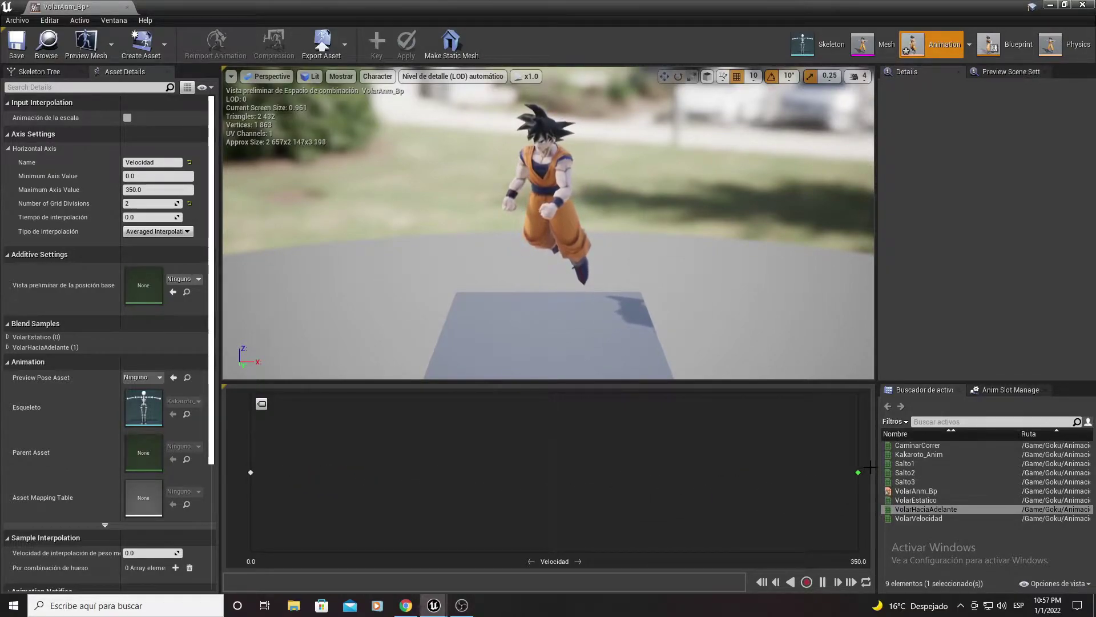
pyautogui.moveTo(864, 467)
pyautogui.mouseDown()
pyautogui.moveTo(230, 455)
pyautogui.moveTo(858, 472)
pyautogui.mouseUp()
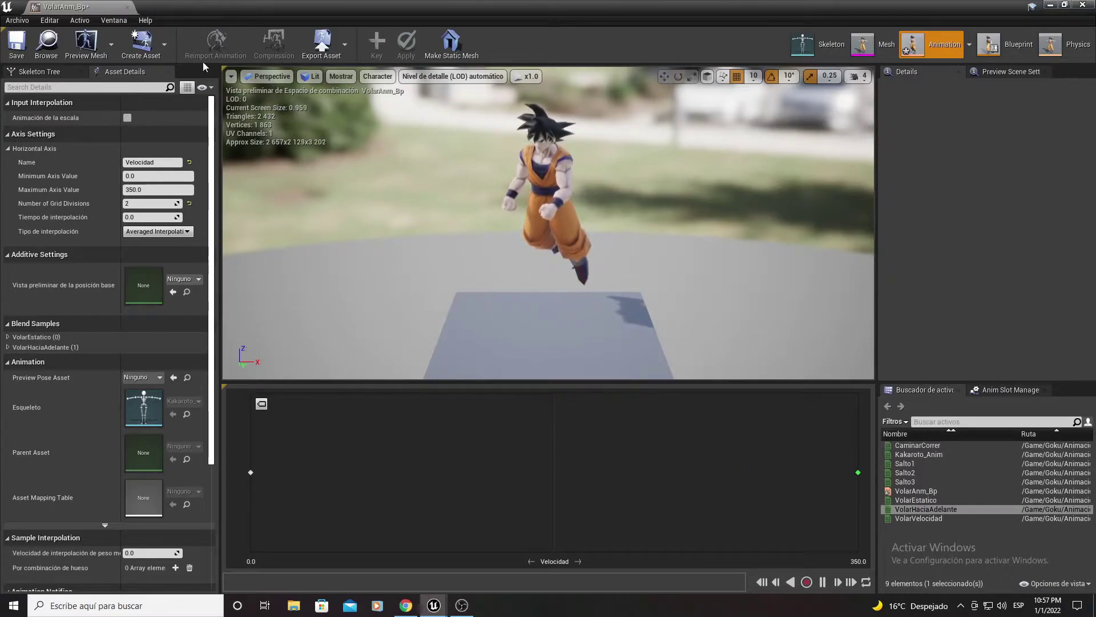
pyautogui.click(28, 35)
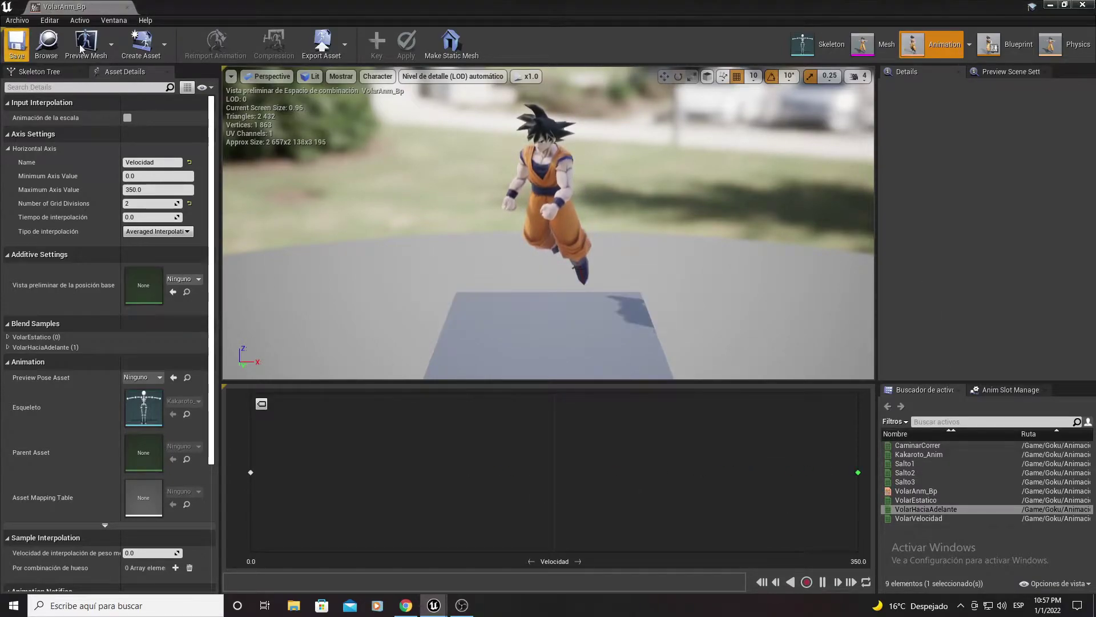
pyautogui.click(128, 7)
# In GokuAnimacion_BP's Volar state, add a VolarAnm_Bp player wired into Output Animation Pose.
pyautogui.doubleClick(295, 464)
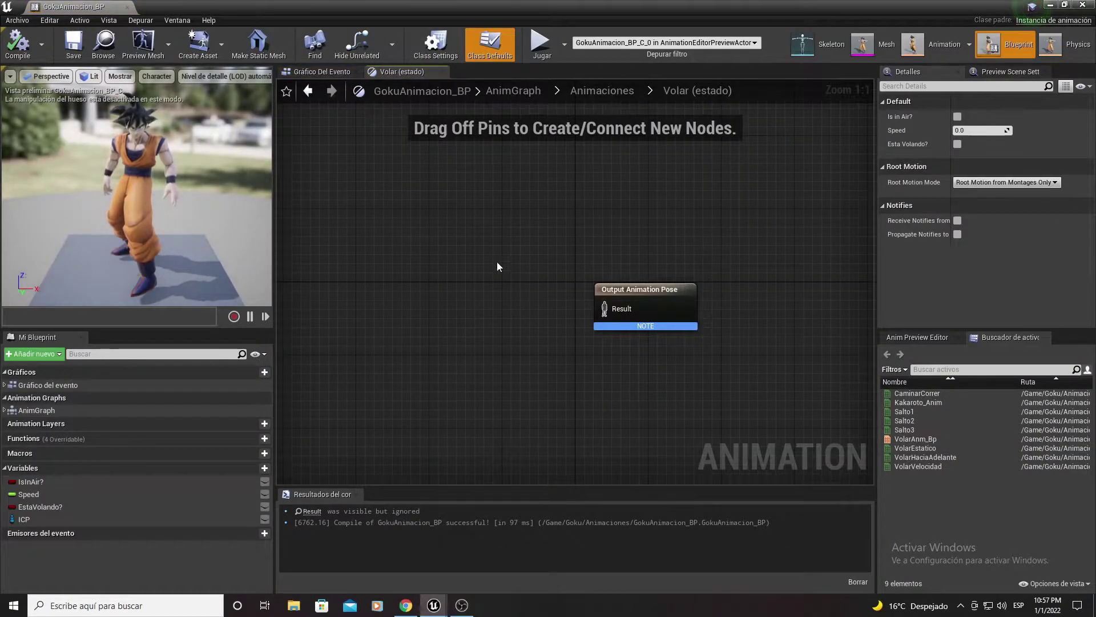
pyautogui.click(588, 93)
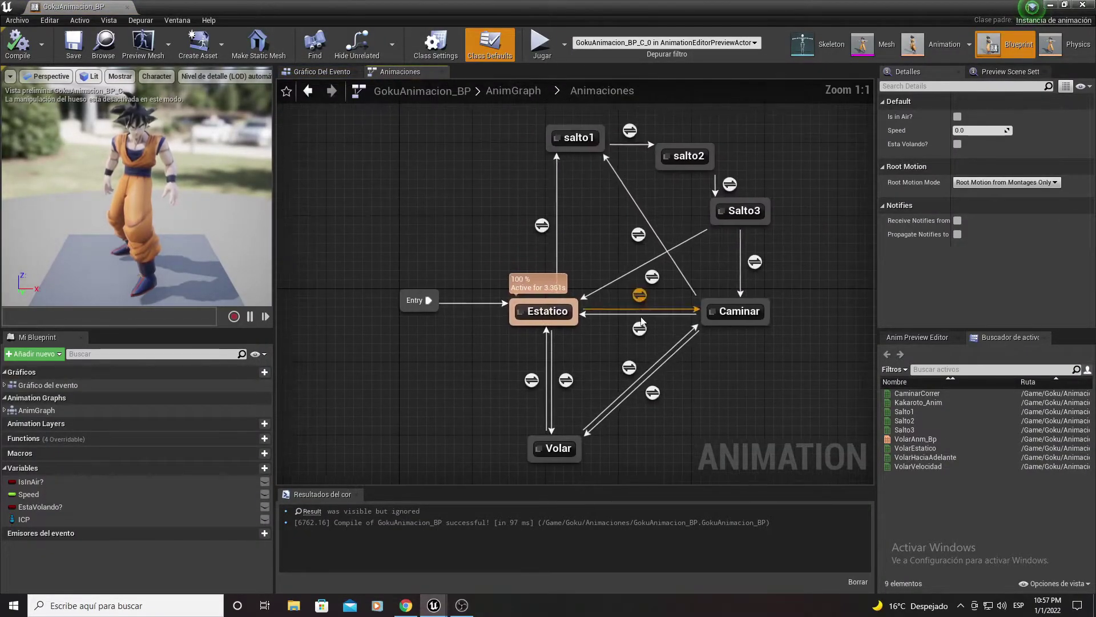
pyautogui.doubleClick(558, 448)
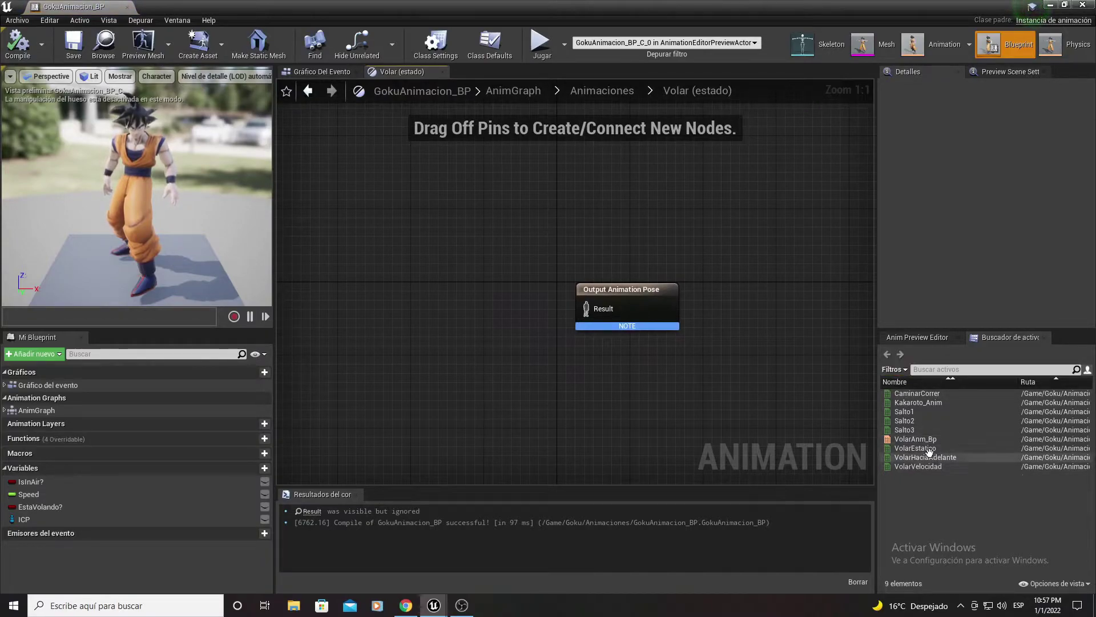
pyautogui.moveTo(919, 439); pyautogui.dragTo(410, 301)
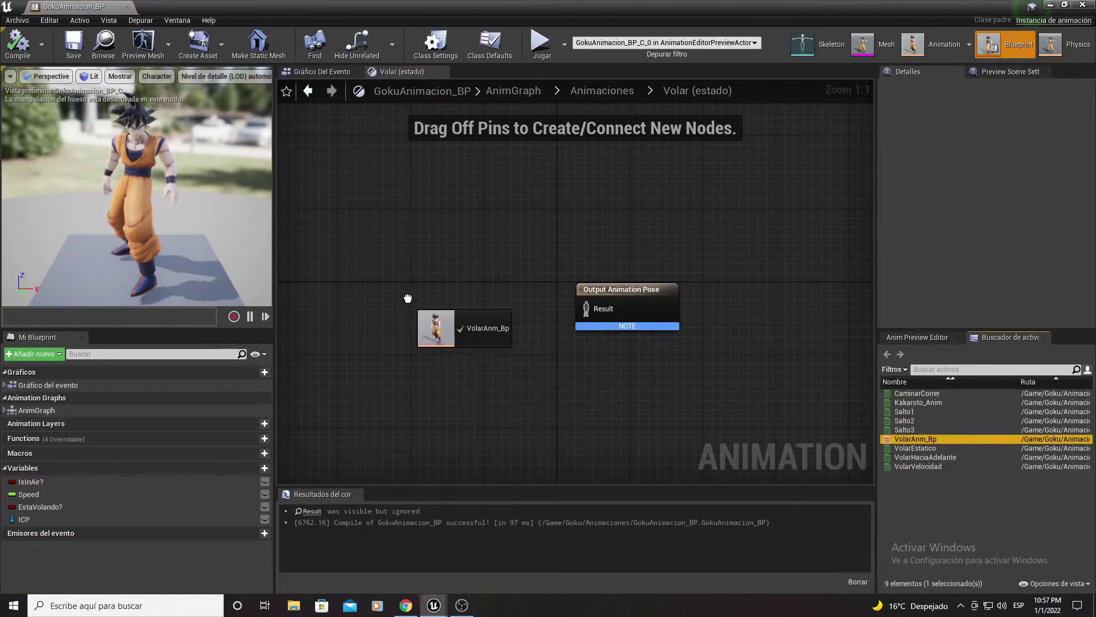
pyautogui.moveTo(502, 334); pyautogui.dragTo(602, 313)
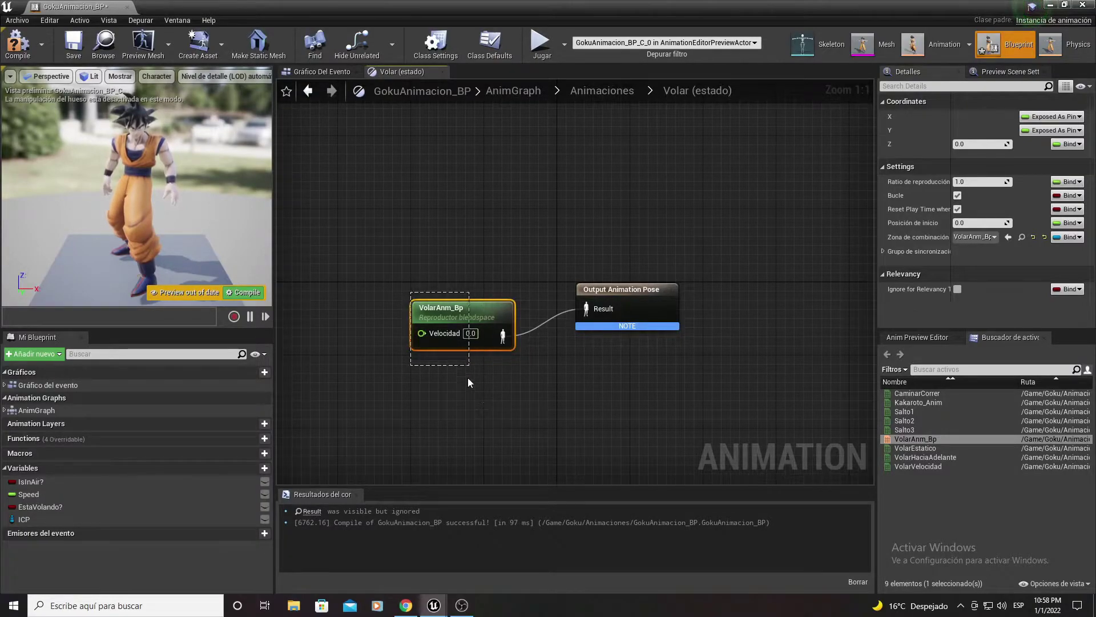
# Feed a Speed getter into the blend space's Velocidad input and compile.
pyautogui.click(30, 496)
pyautogui.moveTo(29, 495); pyautogui.dragTo(79, 479)
pyautogui.moveTo(313, 387); pyautogui.dragTo(432, 339)
pyautogui.click(335, 393)
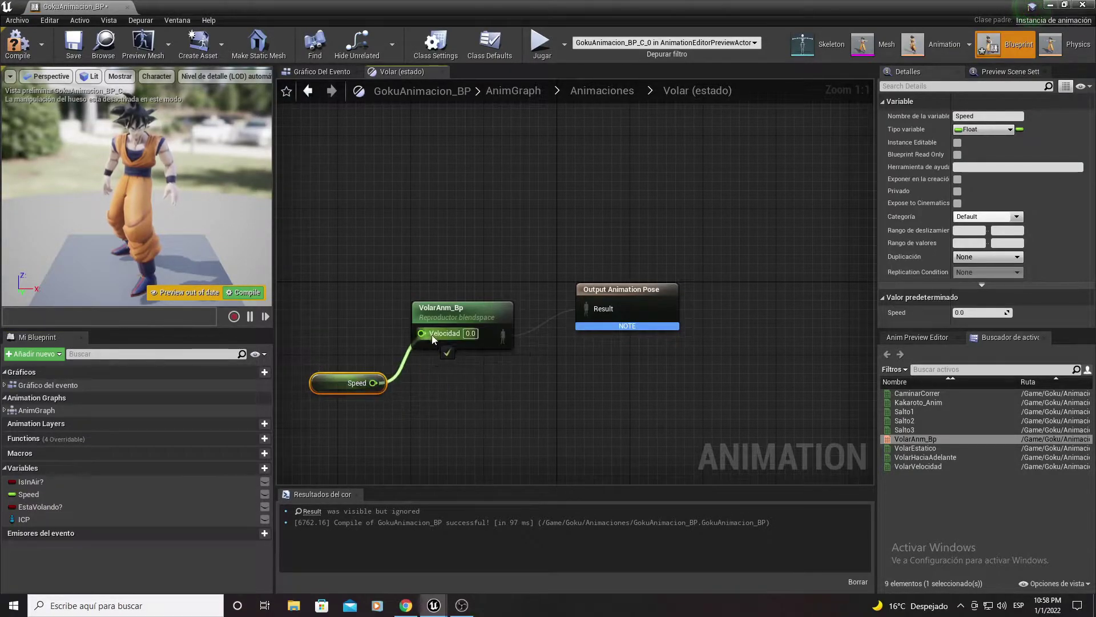
pyautogui.click(18, 43)
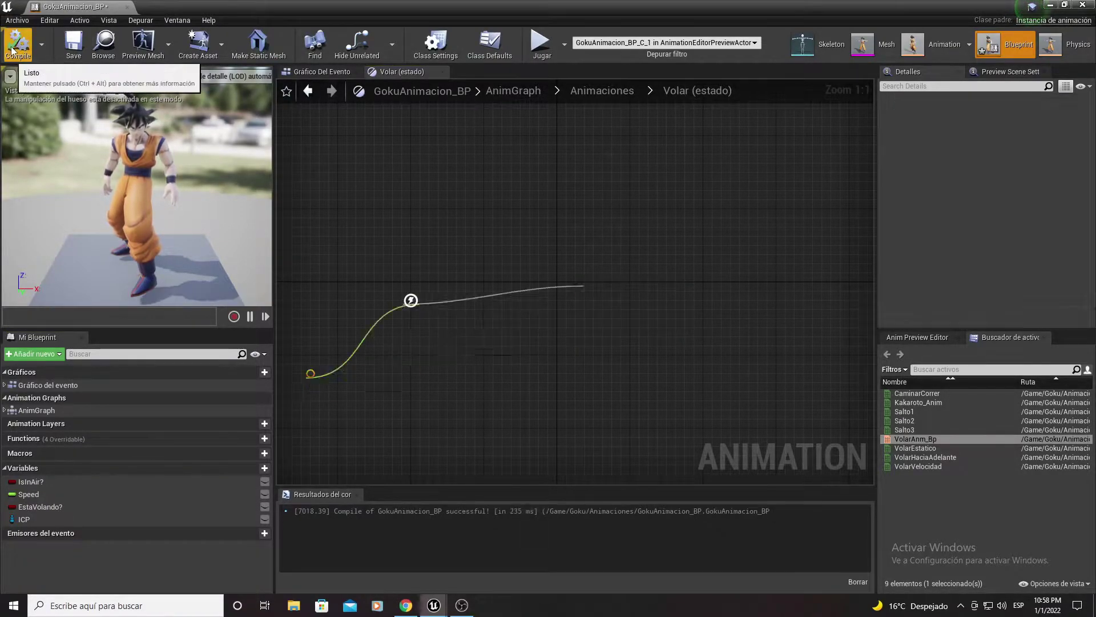
# Save GokuAnimacion_BP, then select Goku in the level and open its blueprint via Editar Goku.
pyautogui.click(63, 44)
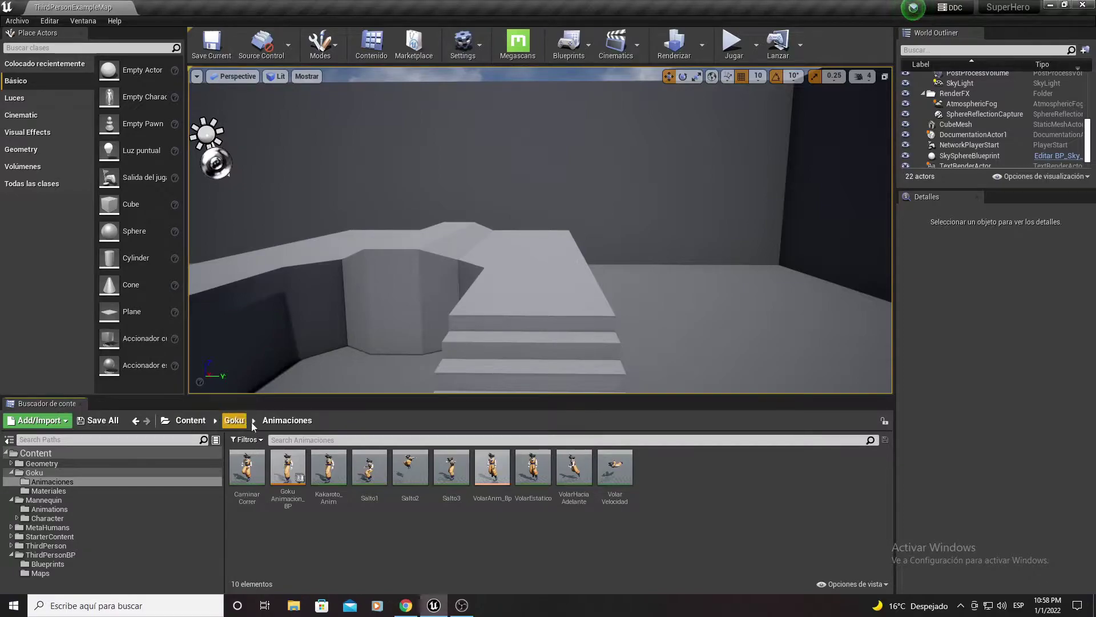
pyautogui.click(232, 420)
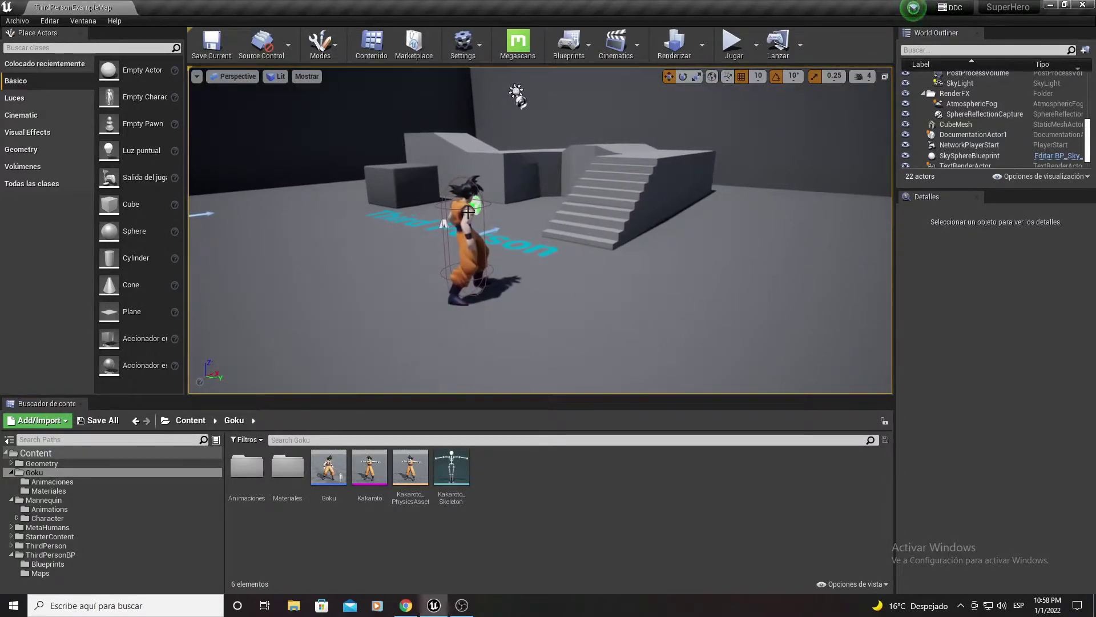
pyautogui.click(467, 207)
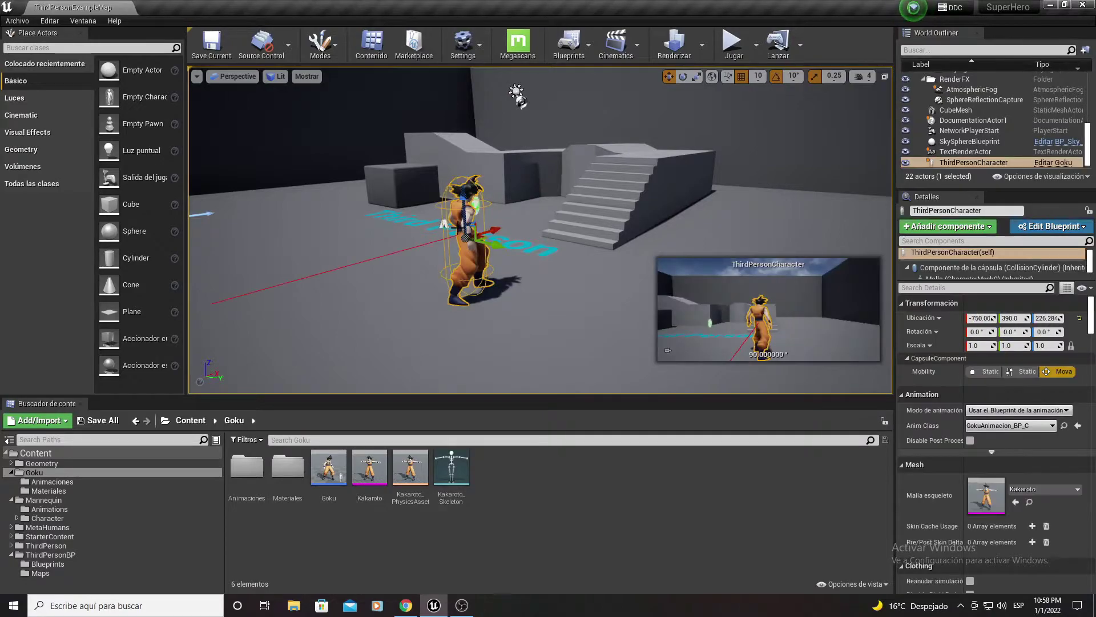
pyautogui.click(1053, 163)
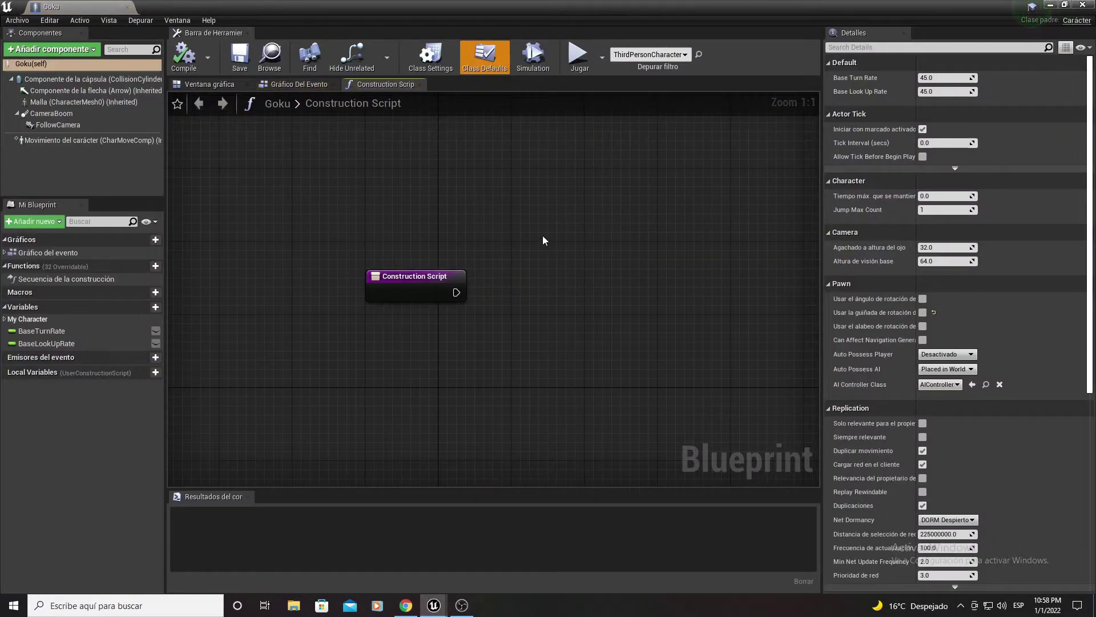
# Switch to the Goku Event Graph, frame the Movement input comment, and select InputAxis MoveForward.
pyautogui.click(308, 86)
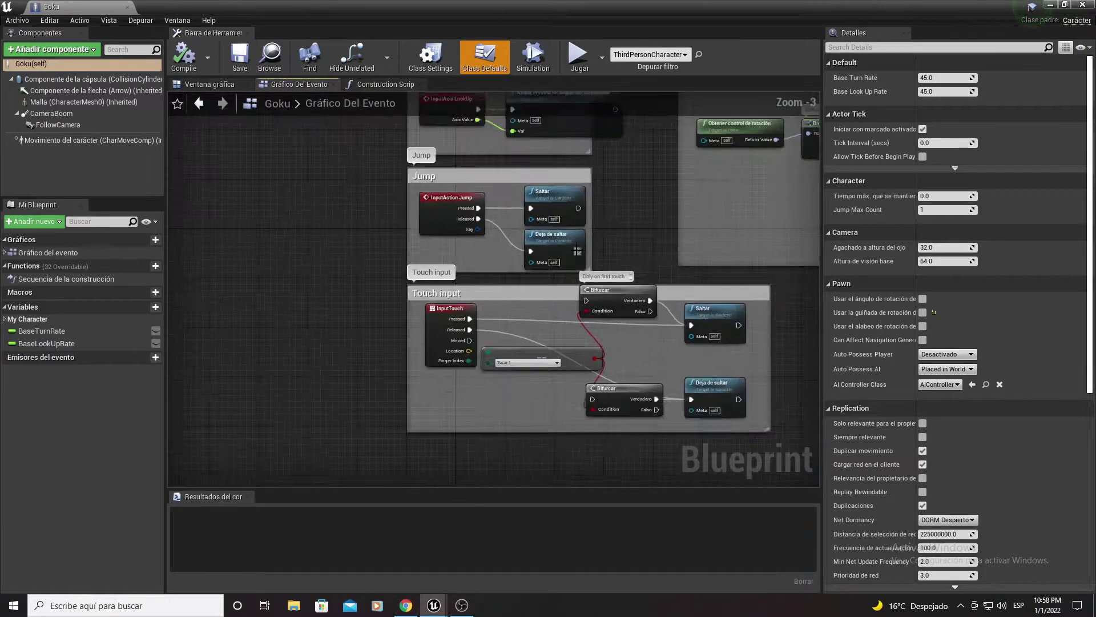
pyautogui.scroll(1, 623, 219)
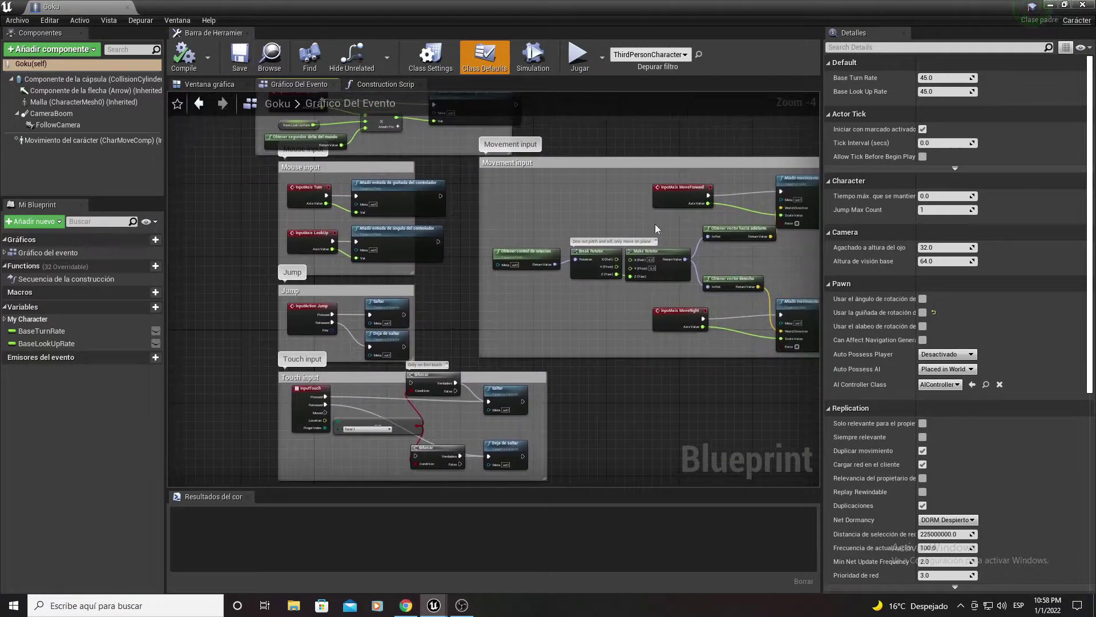
pyautogui.moveTo(657, 228); pyautogui.dragTo(413, 207, button='right')
pyautogui.scroll(2, 414, 207)
pyautogui.scroll(1, 413, 208)
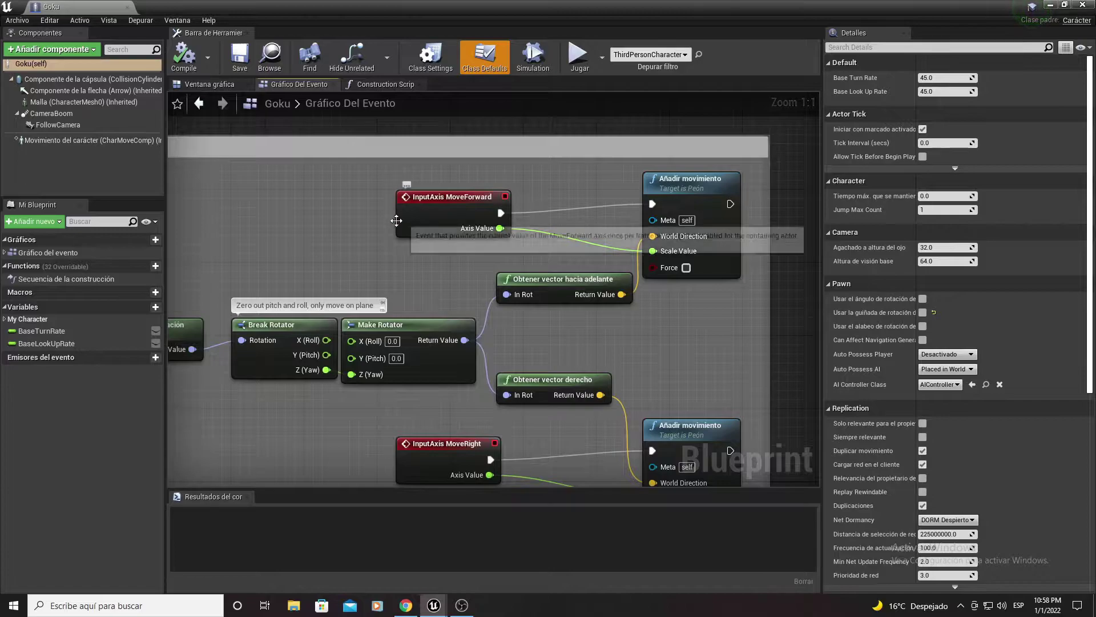
pyautogui.moveTo(512, 302); pyautogui.dragTo(449, 249, button='right')
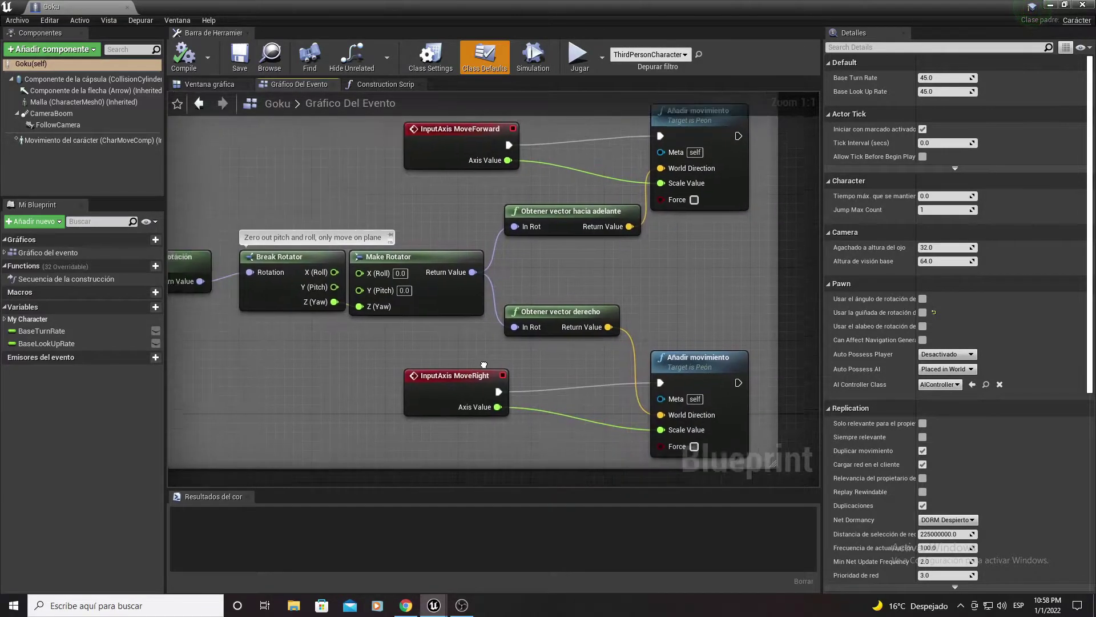
pyautogui.moveTo(395, 393); pyautogui.dragTo(454, 418, button='right')
pyautogui.moveTo(562, 262); pyautogui.dragTo(491, 272, button='right')
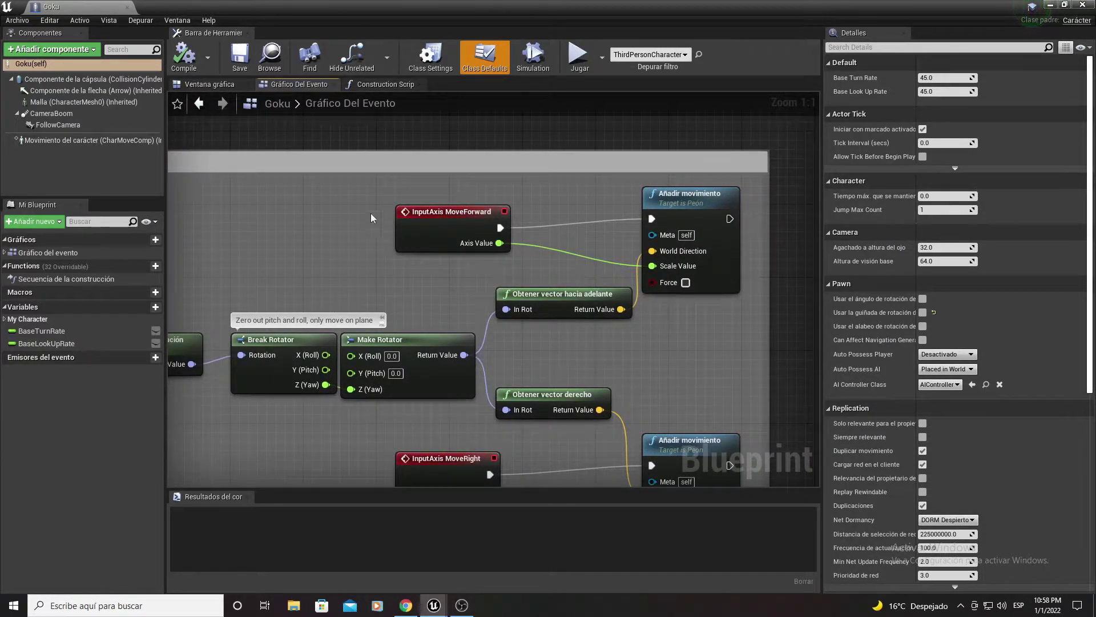
pyautogui.moveTo(498, 216)
pyautogui.mouseDown(button='right')
pyautogui.moveTo(407, 214)
pyautogui.moveTo(482, 274)
pyautogui.mouseUp(button='right')
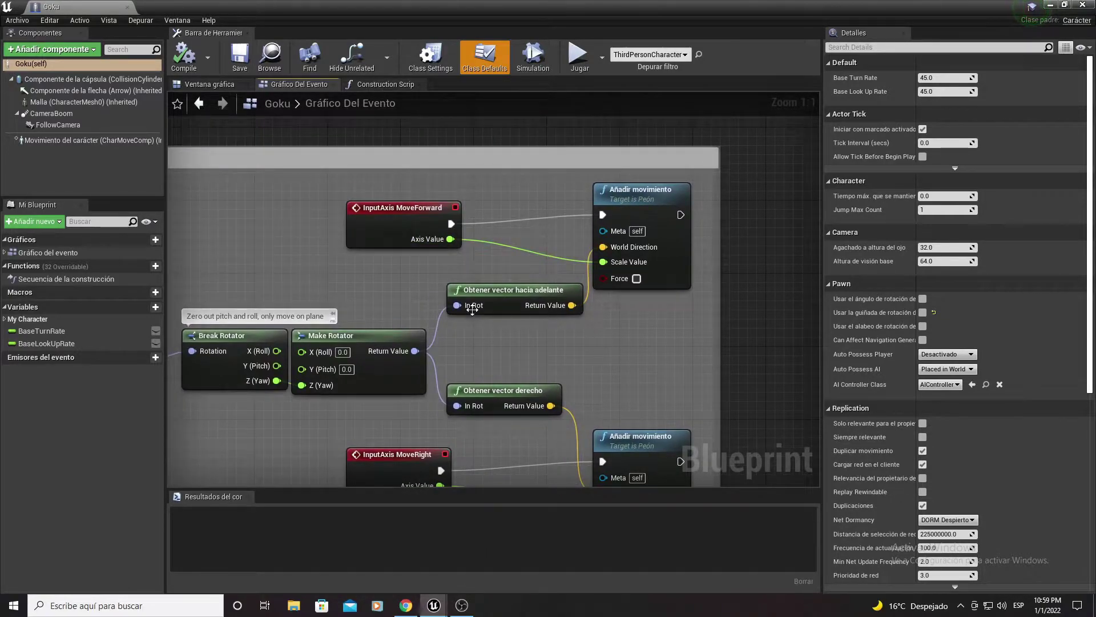
pyautogui.moveTo(472, 308); pyautogui.dragTo(572, 275, button='right')
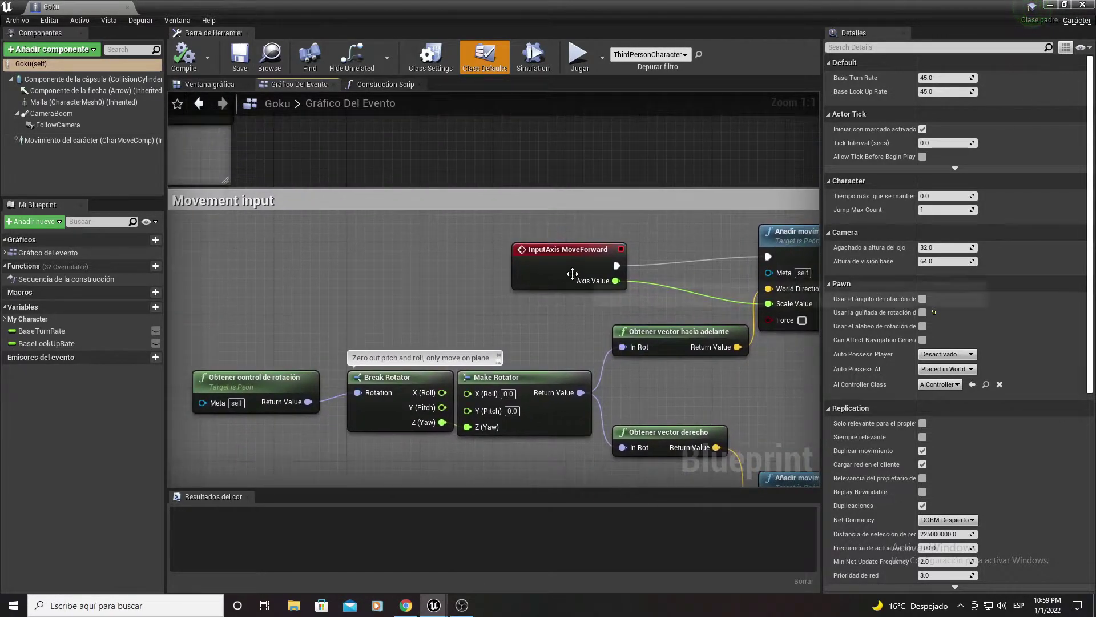
pyautogui.click(572, 274)
pyautogui.moveTo(516, 272)
pyautogui.mouseDown(button='right')
pyautogui.moveTo(286, 375)
pyautogui.moveTo(395, 311)
pyautogui.mouseUp(button='right')
# Insert a Bifurcar branch after InputAxis MoveForward, its Falso output driving Añadir movimiento.
pyautogui.moveTo(405, 306); pyautogui.dragTo(495, 301)
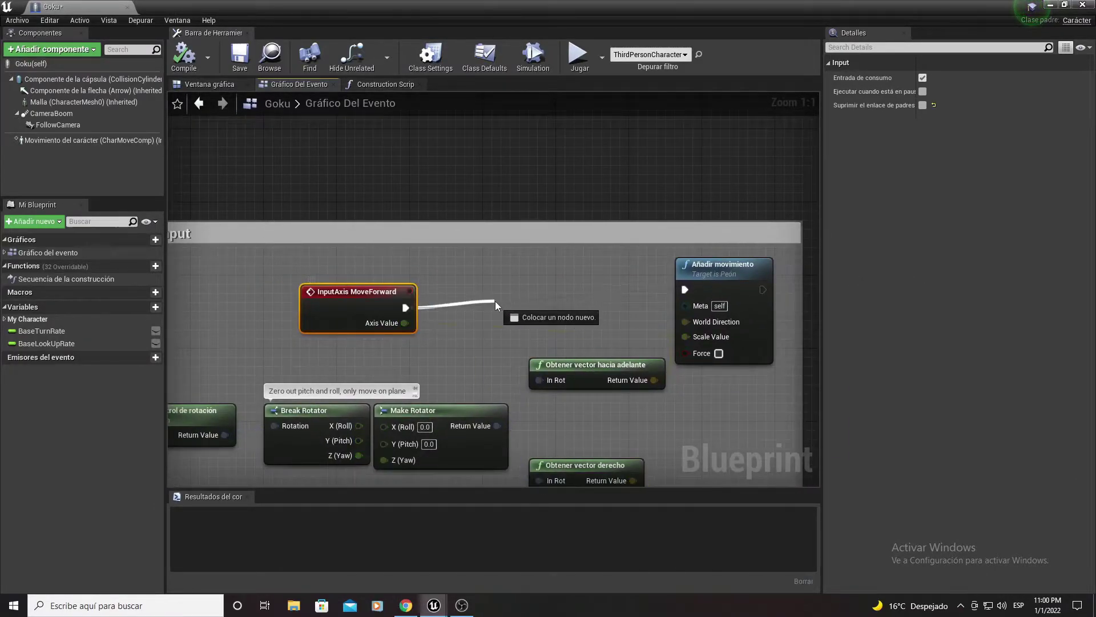
pyautogui.write('bid')
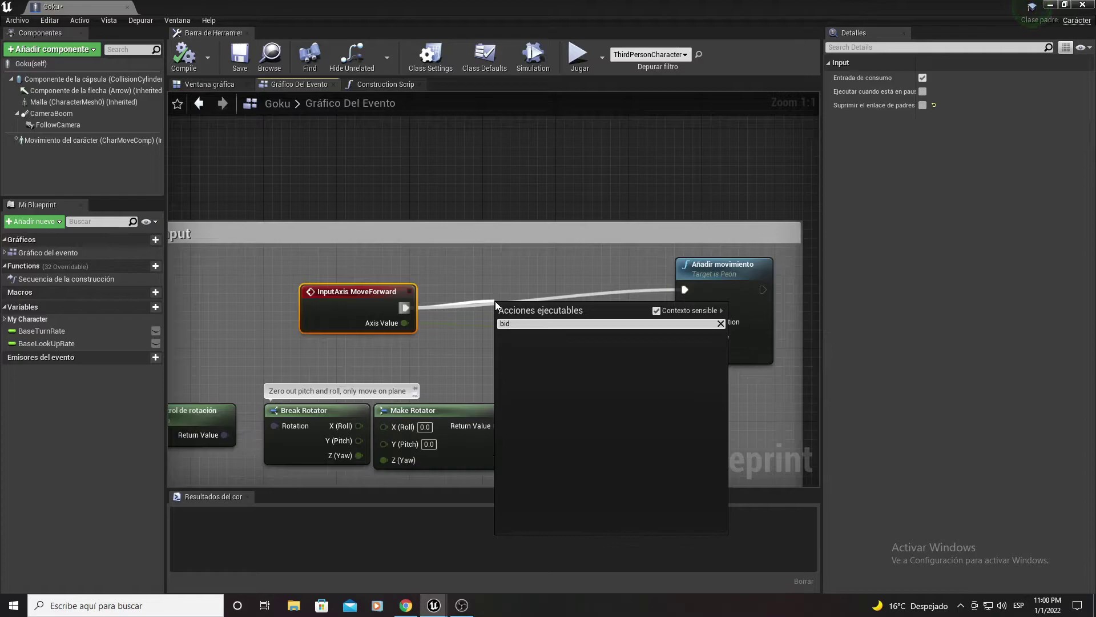
pyautogui.click(528, 343)
pyautogui.moveTo(528, 343); pyautogui.dragTo(431, 304, button='right')
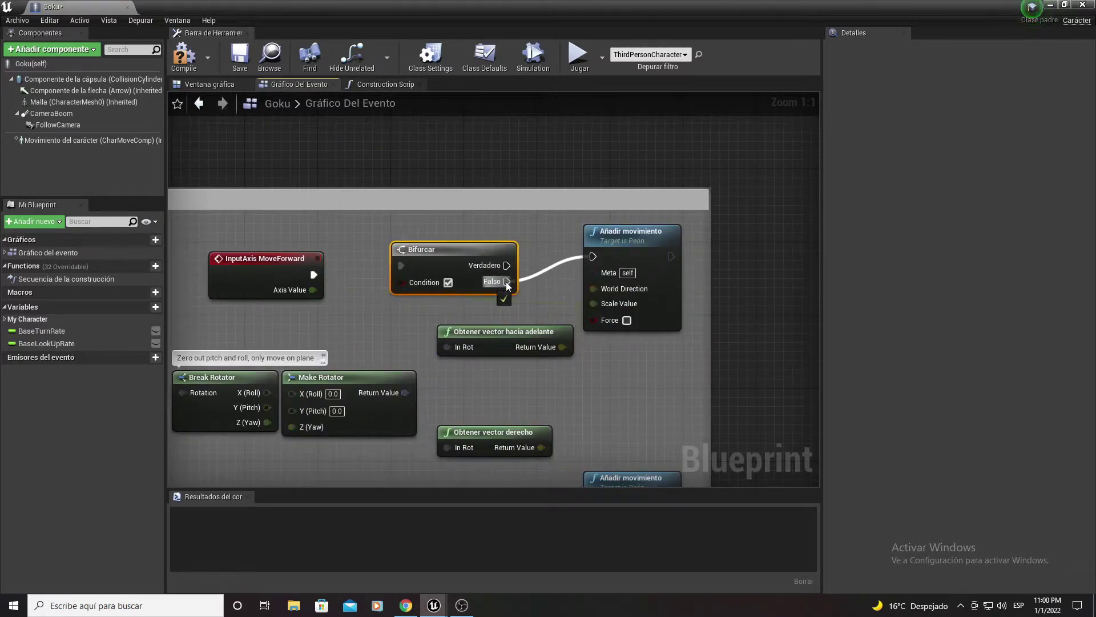
pyautogui.moveTo(650, 236); pyautogui.dragTo(650, 265)
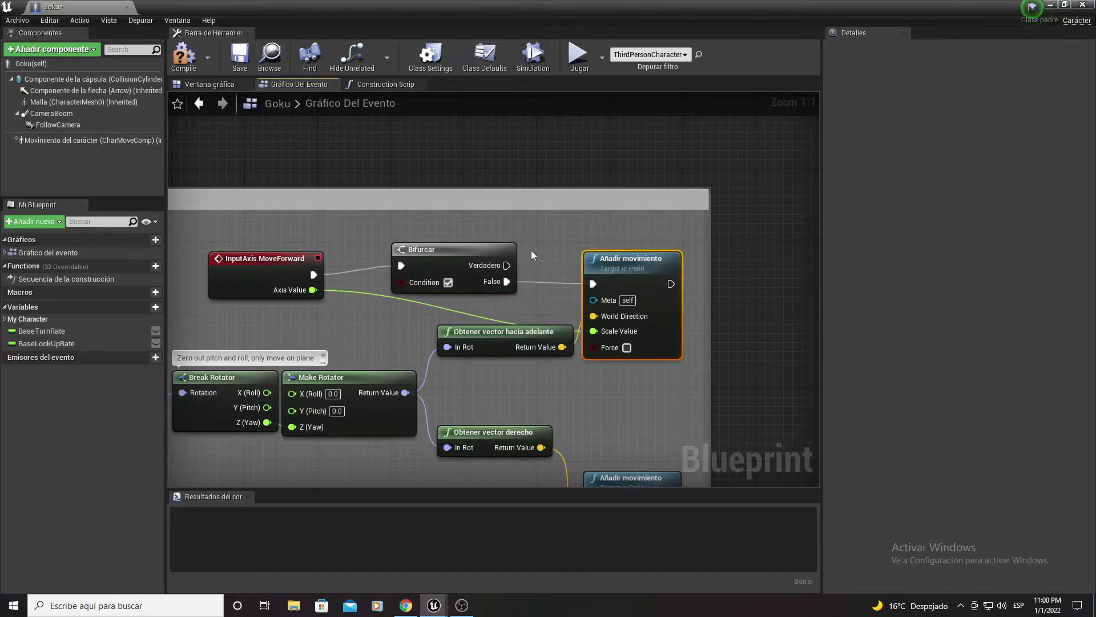
pyautogui.moveTo(485, 275); pyautogui.dragTo(562, 249, button='right')
# Nudge Bifurcar upward and add a Movimiento Del Carácter reference beside it.
pyautogui.moveTo(486, 247); pyautogui.dragTo(486, 229)
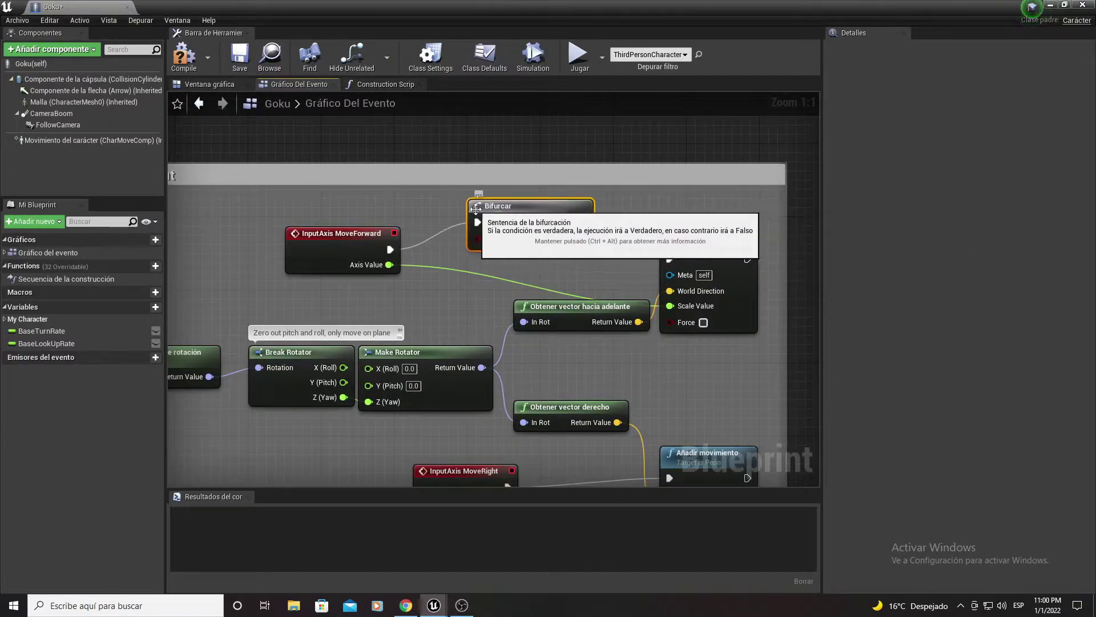
pyautogui.moveTo(487, 229); pyautogui.dragTo(562, 256, button='right')
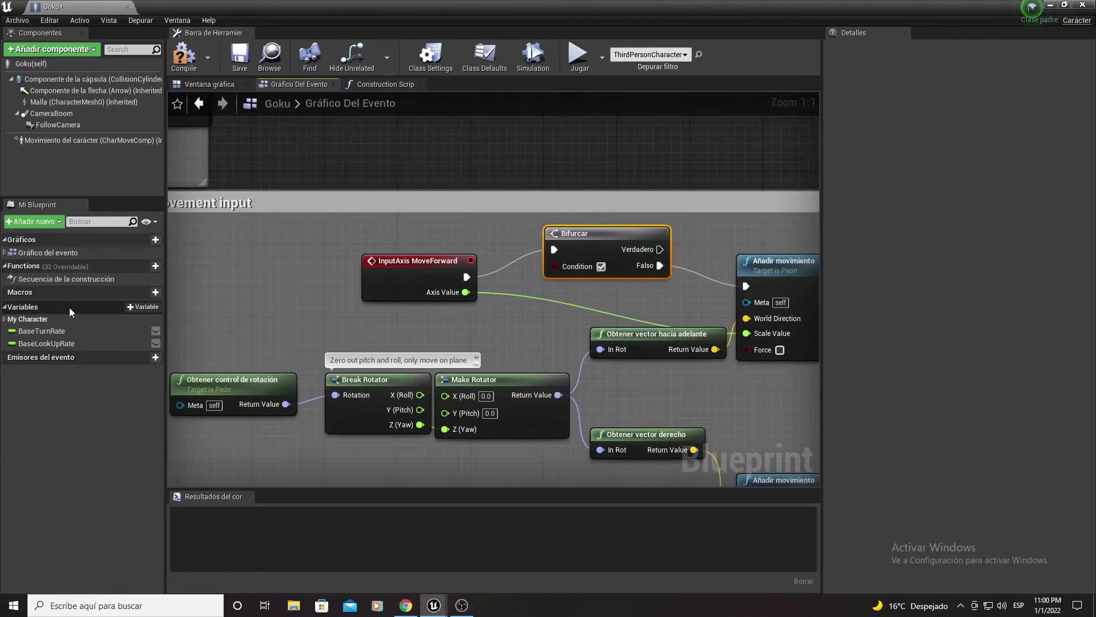
pyautogui.moveTo(92, 139); pyautogui.dragTo(352, 315)
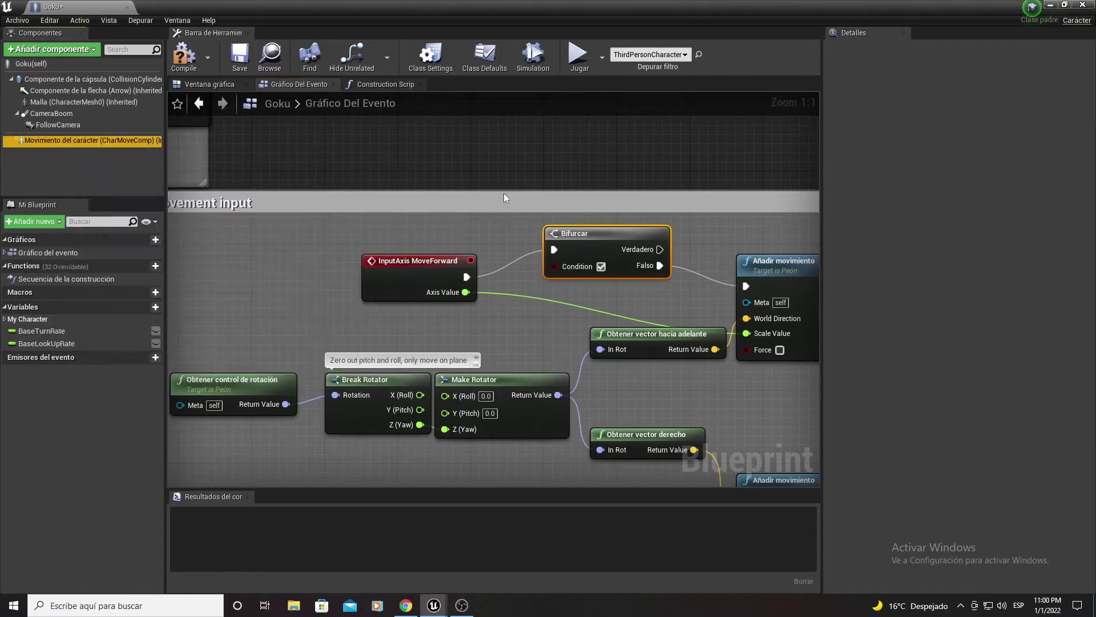
# Add an 'is flying' (Está volando) check off Movimiento Del Carácter and shift both nodes left.
pyautogui.moveTo(445, 317); pyautogui.dragTo(477, 327)
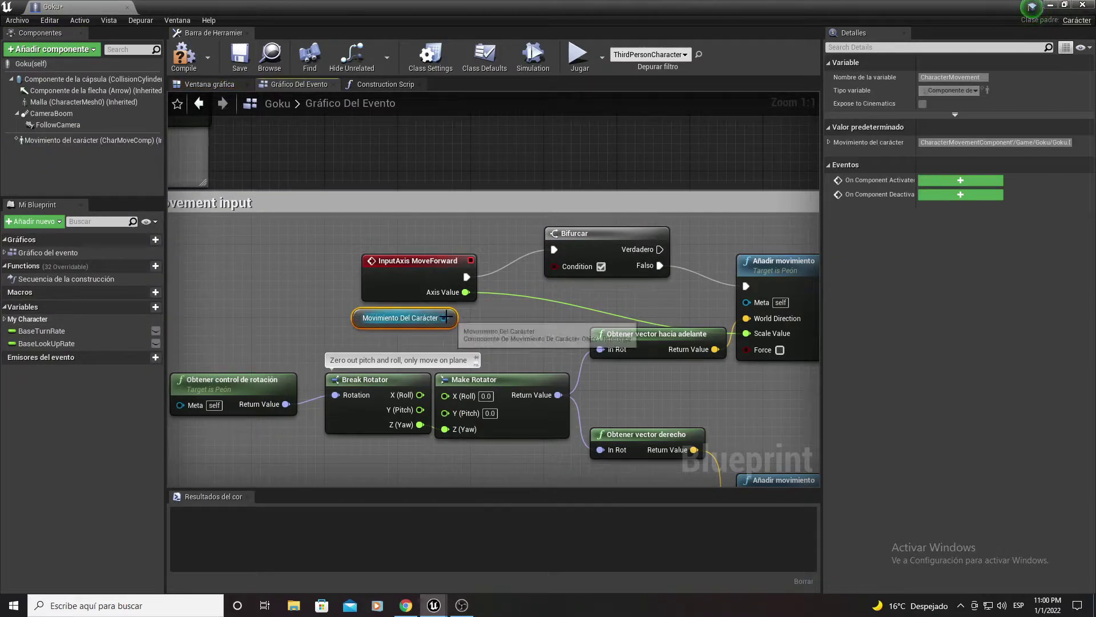
pyautogui.write('is flying')
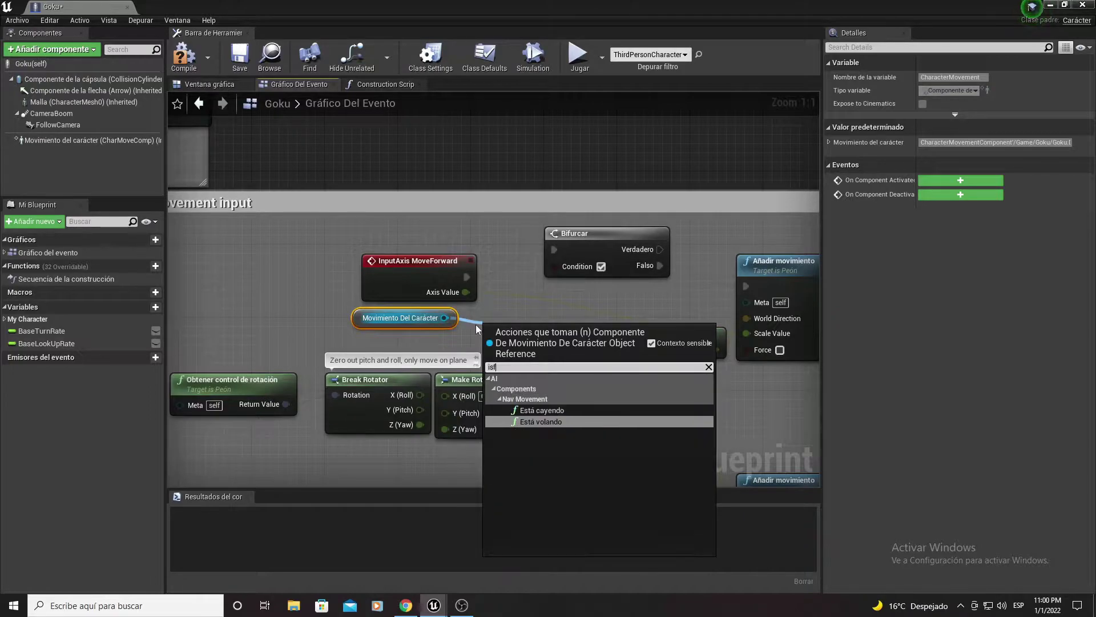
pyautogui.press('Return')
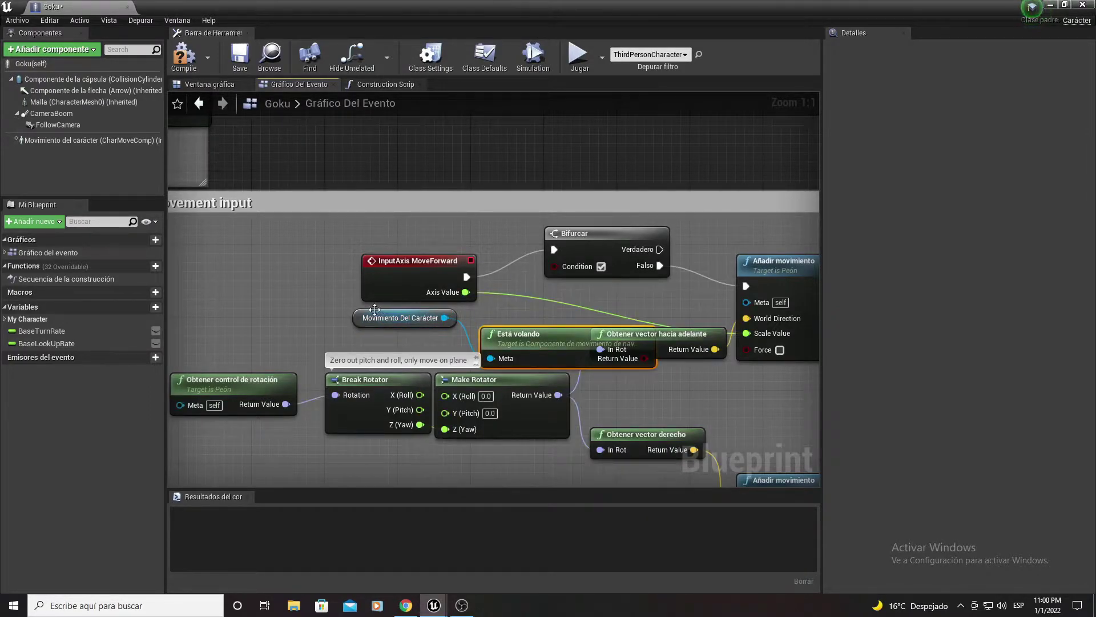
pyautogui.moveTo(399, 317); pyautogui.dragTo(327, 317)
pyautogui.moveTo(503, 341); pyautogui.dragTo(413, 323)
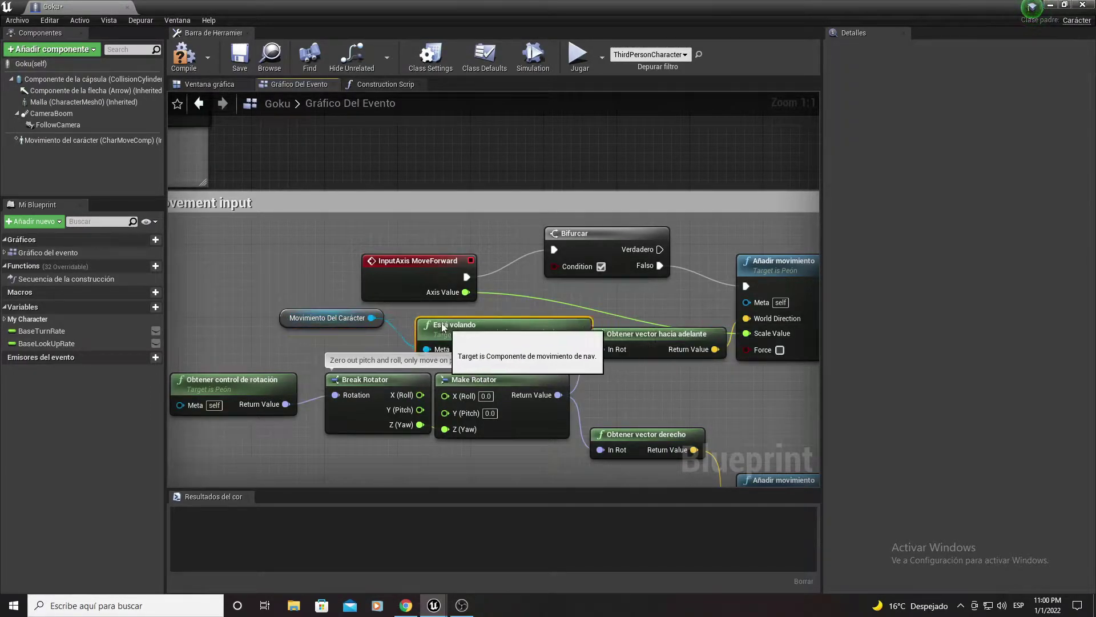
pyautogui.click(343, 317)
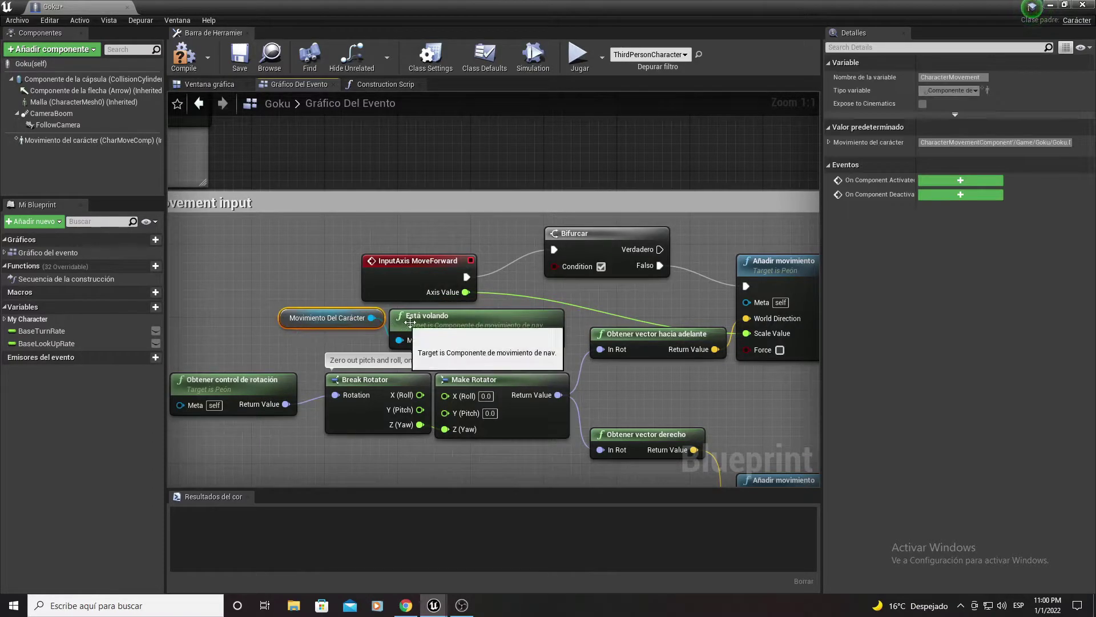
pyautogui.keyDown('ctrl'); pyautogui.click(477, 330); pyautogui.keyUp('ctrl')
pyautogui.moveTo(477, 330); pyautogui.dragTo(420, 330)
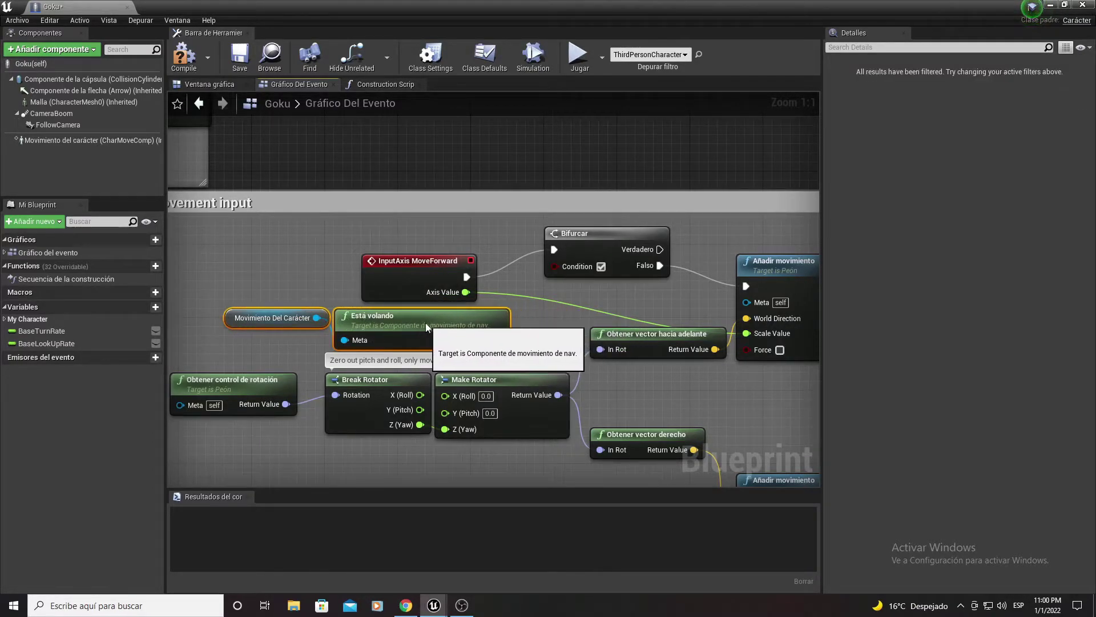
# Wire Está volando's Return Value into Bifurcar's Condition and tidy the movement nodes.
pyautogui.moveTo(498, 340); pyautogui.dragTo(567, 322)
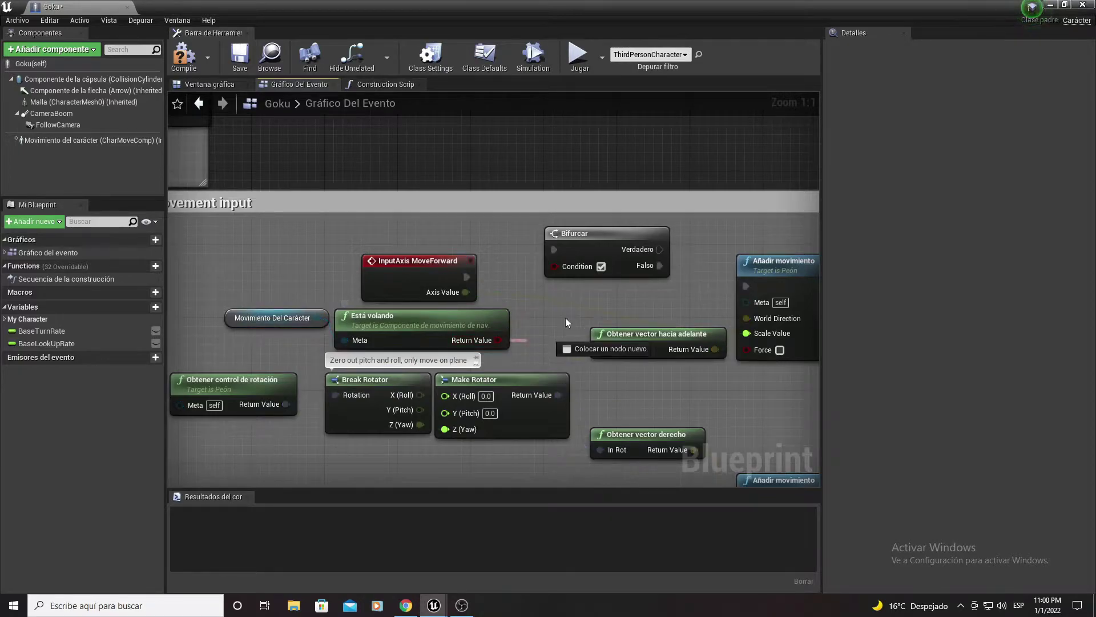
pyautogui.moveTo(568, 270); pyautogui.dragTo(610, 268)
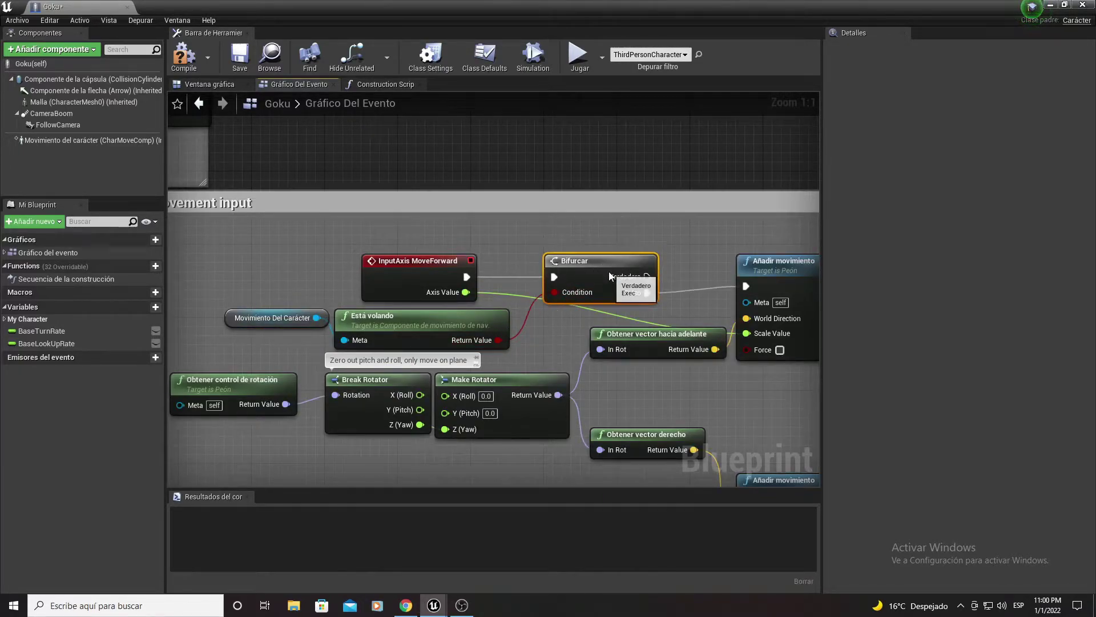
pyautogui.moveTo(806, 281); pyautogui.dragTo(655, 274, button='right')
pyautogui.click(655, 275)
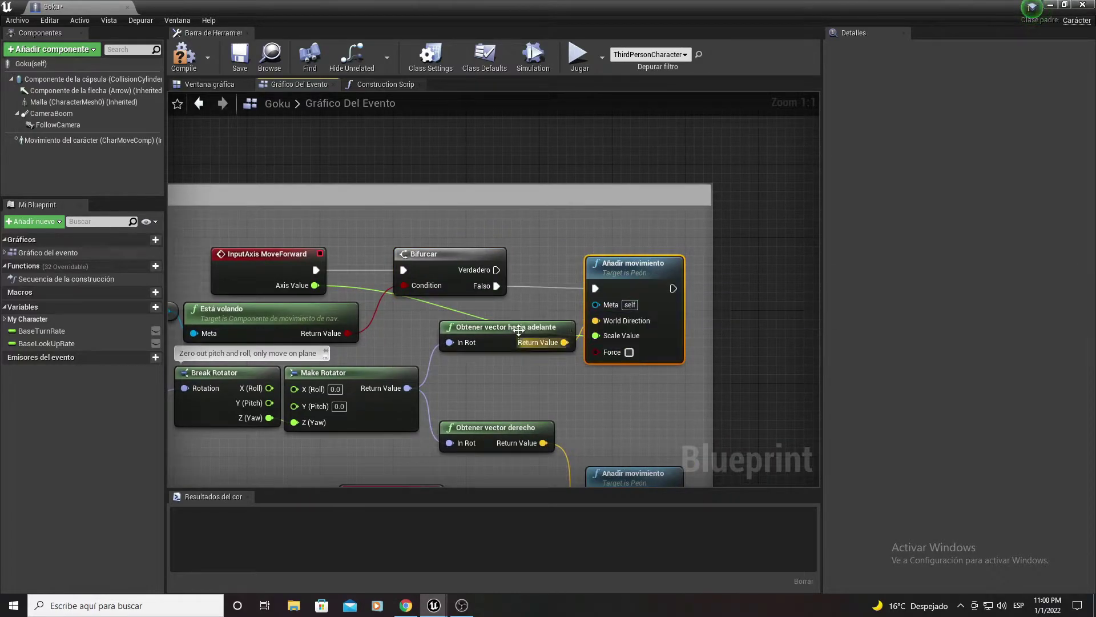
pyautogui.moveTo(520, 334)
pyautogui.mouseDown()
pyautogui.moveTo(529, 371)
pyautogui.moveTo(511, 362)
pyautogui.mouseUp()
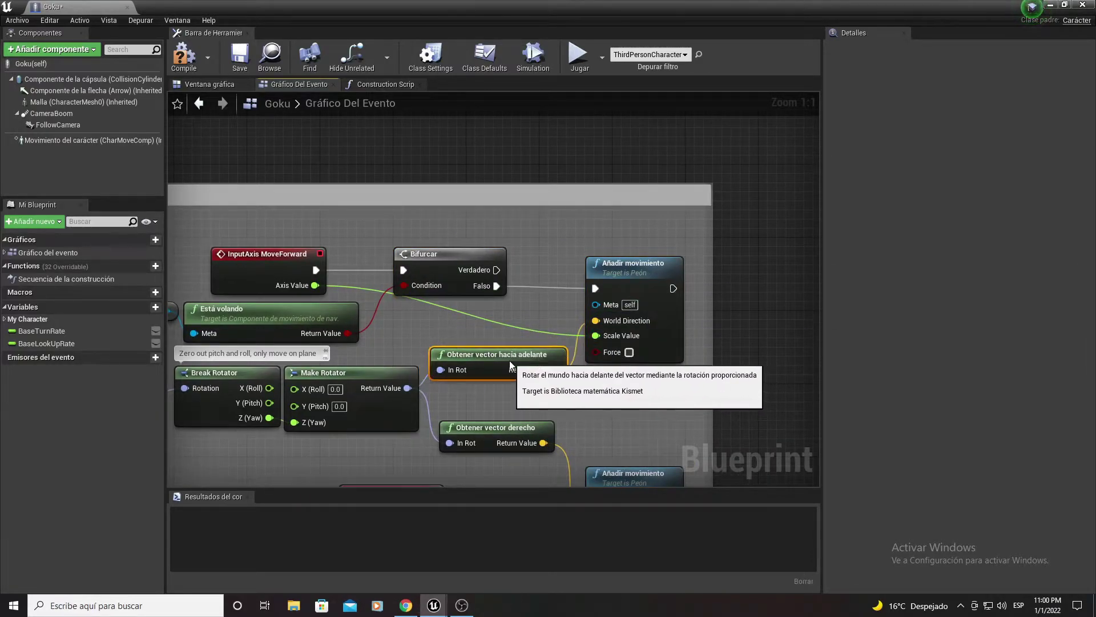
# Place a second Añadir movimiento above the branch and connect Bifurcar's Verdadero output to it.
pyautogui.moveTo(632, 269); pyautogui.dragTo(624, 297, button='right')
pyautogui.click(624, 297)
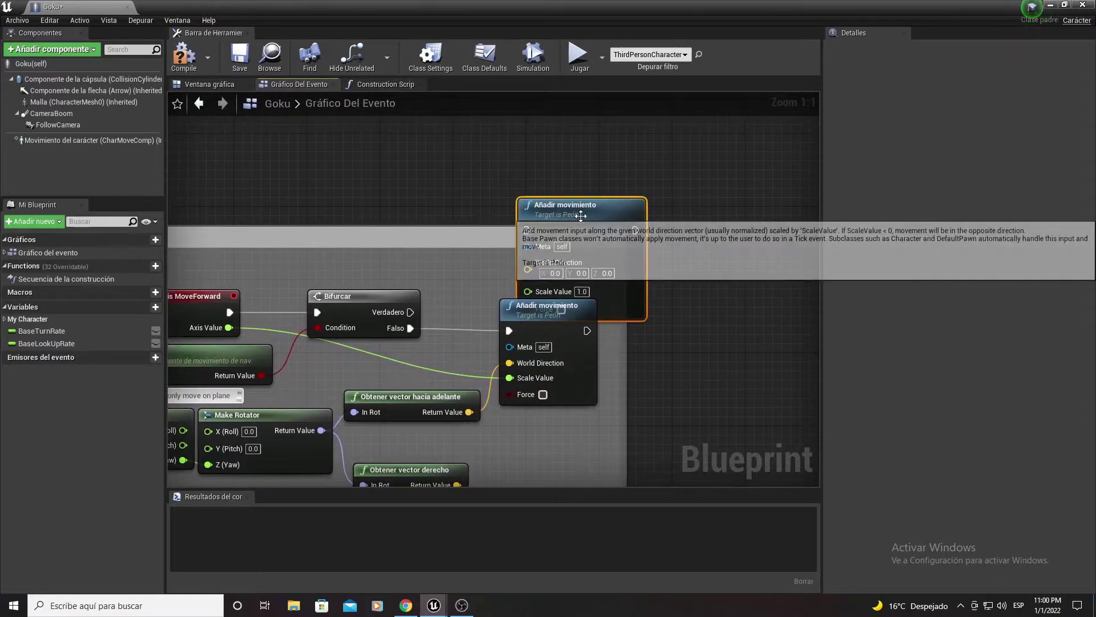
pyautogui.moveTo(594, 177); pyautogui.dragTo(505, 135)
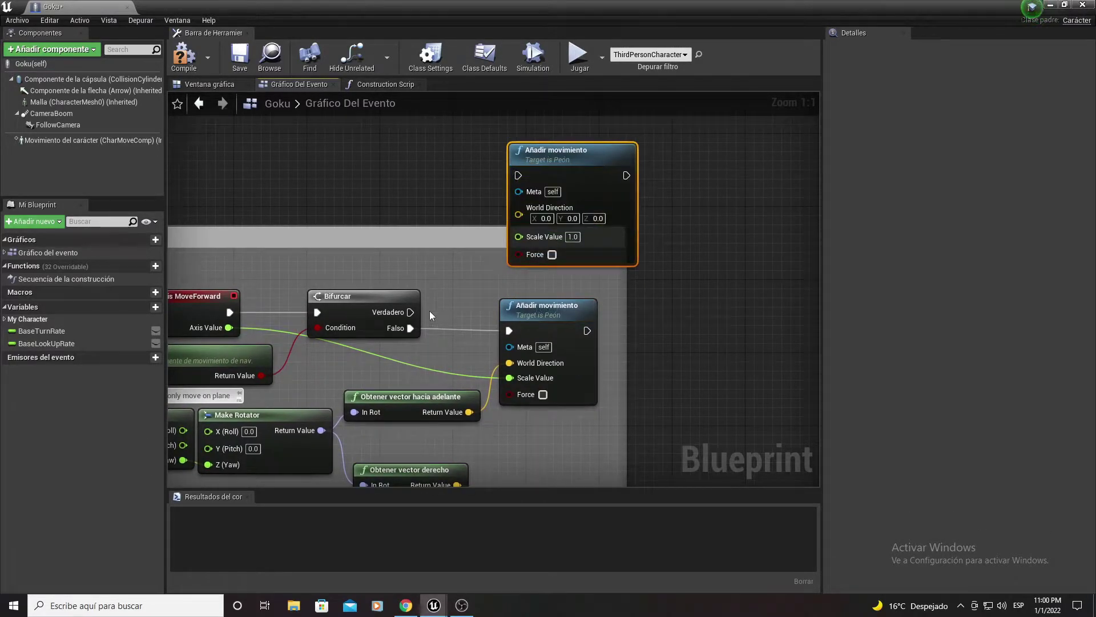
pyautogui.moveTo(410, 312)
pyautogui.mouseDown()
pyautogui.moveTo(515, 175)
pyautogui.moveTo(410, 312)
pyautogui.mouseUp()
pyautogui.click(497, 174)
pyautogui.moveTo(422, 214); pyautogui.dragTo(496, 176, button='right')
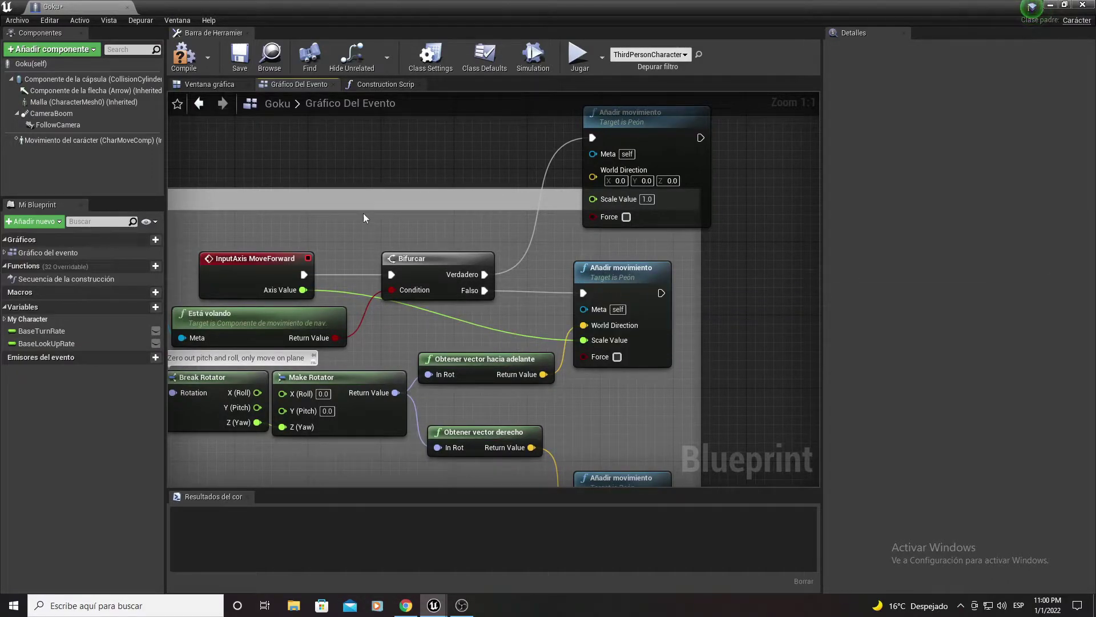
# Rearrange the nodes and extend the Movement input comment upward to enclose the new node.
pyautogui.moveTo(520, 141); pyautogui.dragTo(528, 234, button='right')
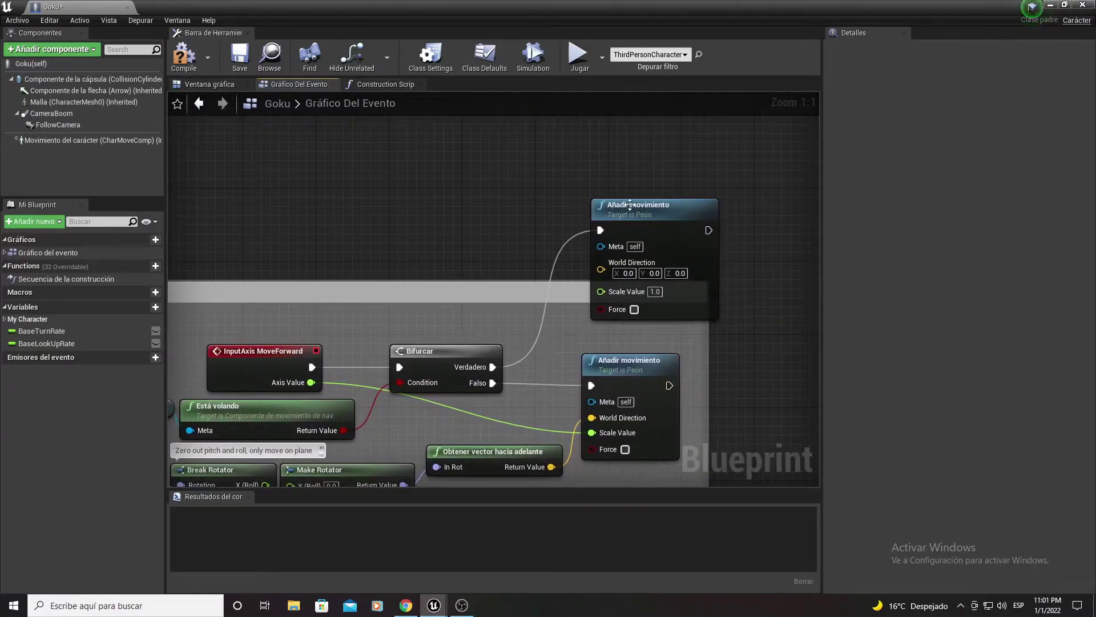
pyautogui.scroll(-4, 437, 255)
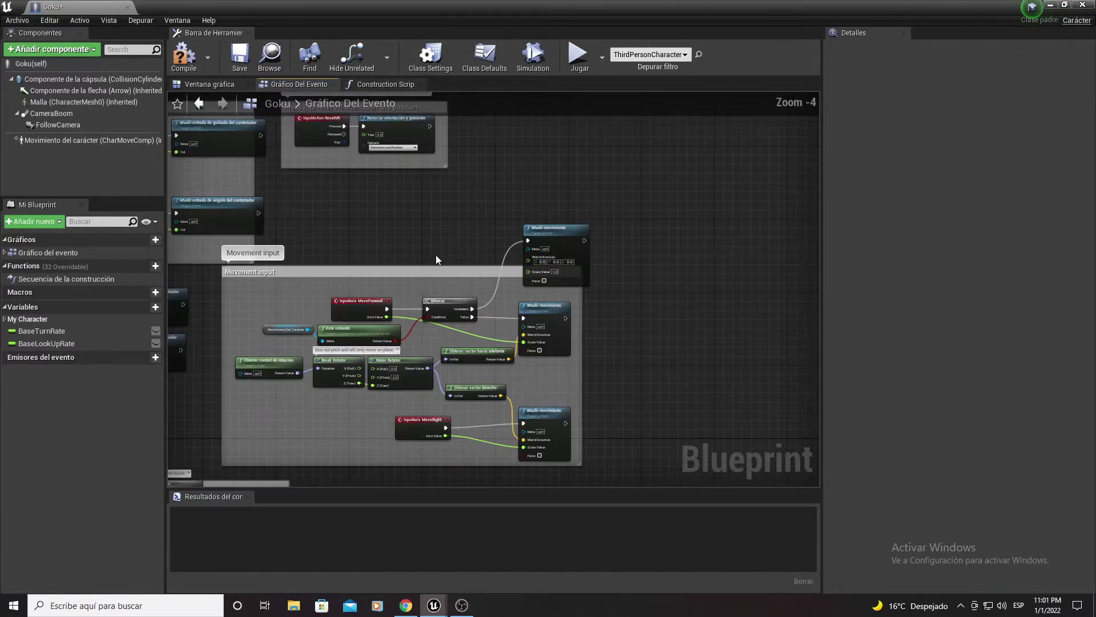
pyautogui.scroll(-3, 436, 254)
pyautogui.moveTo(406, 262)
pyautogui.mouseDown()
pyautogui.moveTo(482, 263)
pyautogui.moveTo(468, 321)
pyautogui.mouseUp()
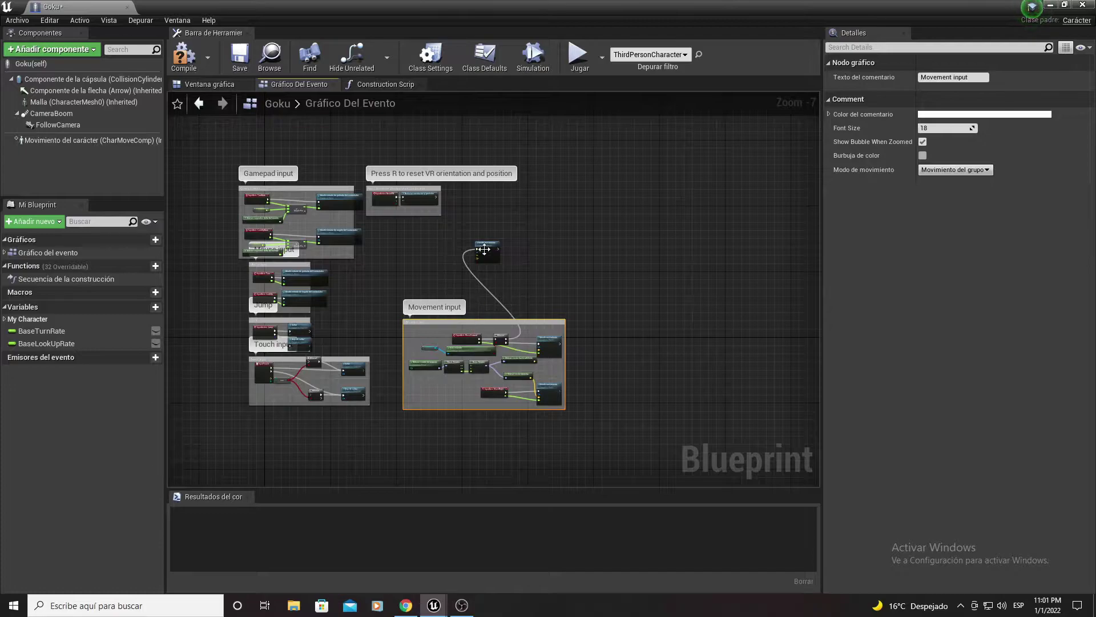
pyautogui.moveTo(484, 249); pyautogui.dragTo(545, 324)
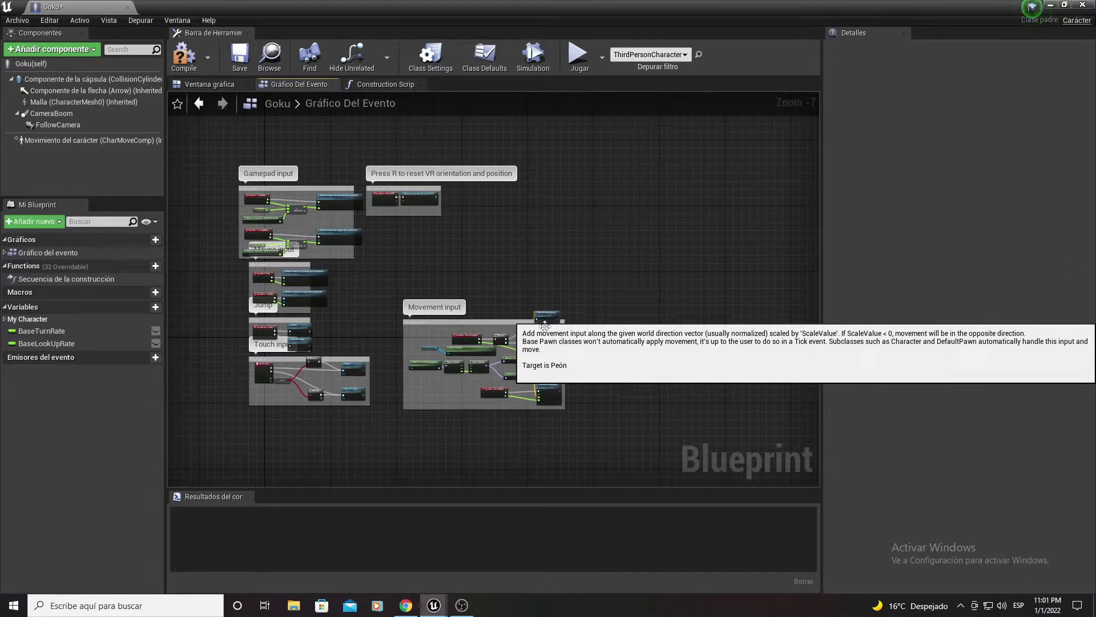
pyautogui.scroll(4, 545, 324)
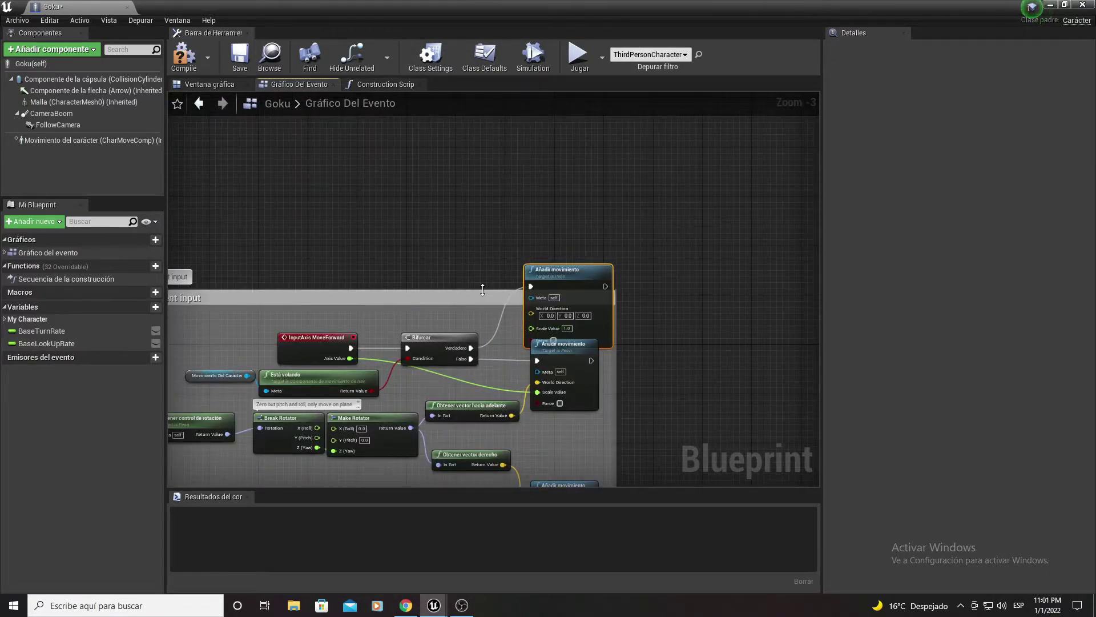
pyautogui.moveTo(478, 295); pyautogui.dragTo(551, 166)
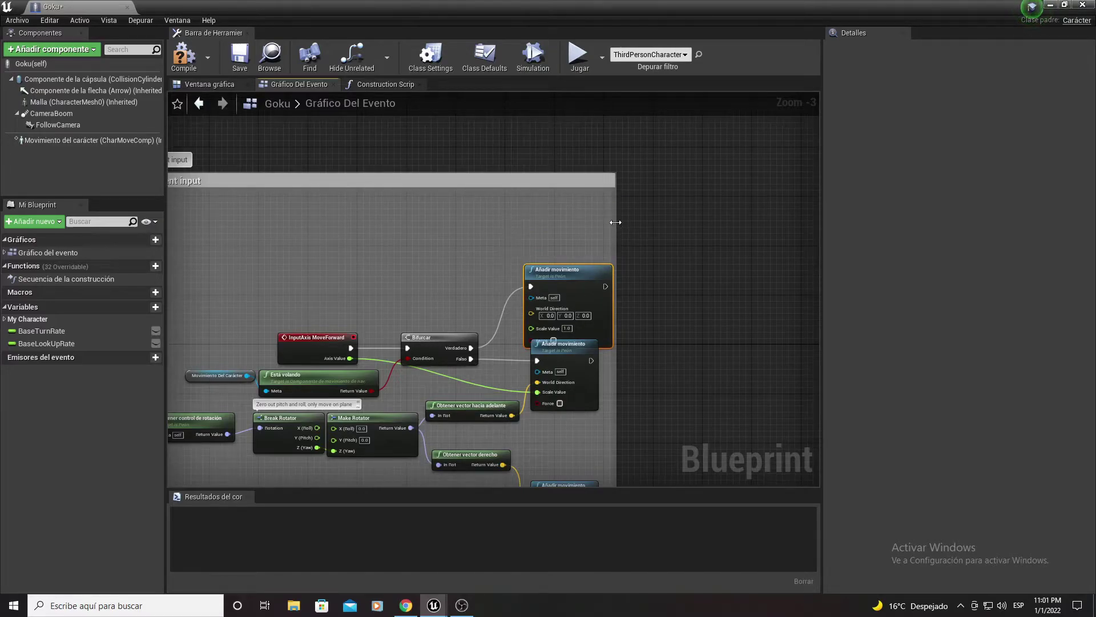
pyautogui.scroll(3, 617, 227)
pyautogui.click(777, 333)
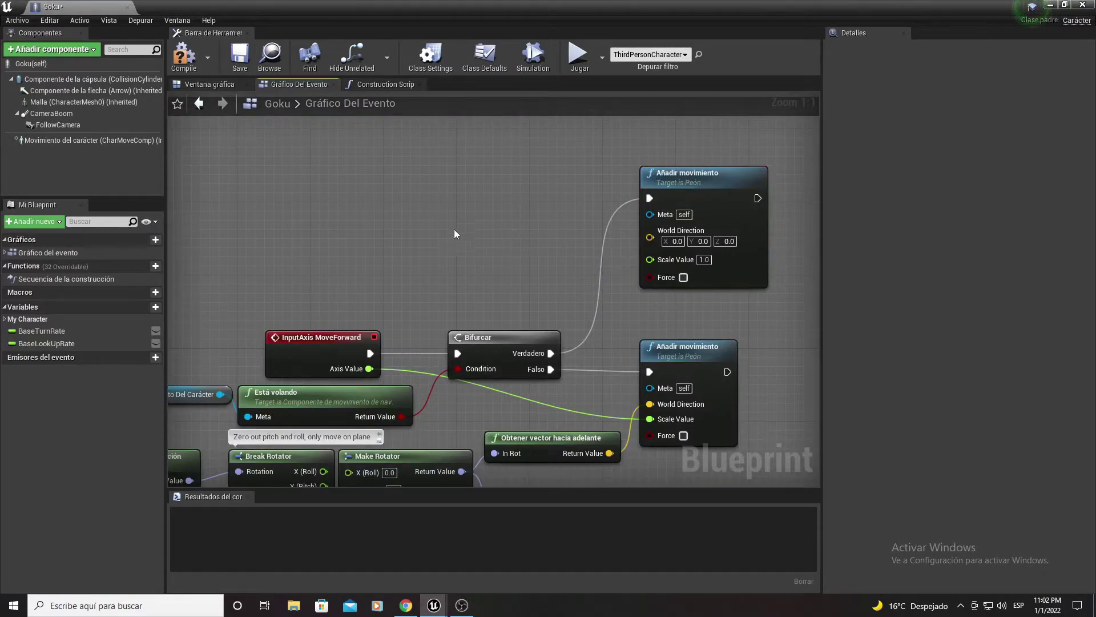
# Feed the Follow Camera's forward vector into the flying Add Movement Input's World Direction.
pyautogui.moveTo(433, 218)
pyautogui.mouseDown(button='right')
pyautogui.moveTo(541, 228)
pyautogui.moveTo(491, 223)
pyautogui.mouseUp(button='right')
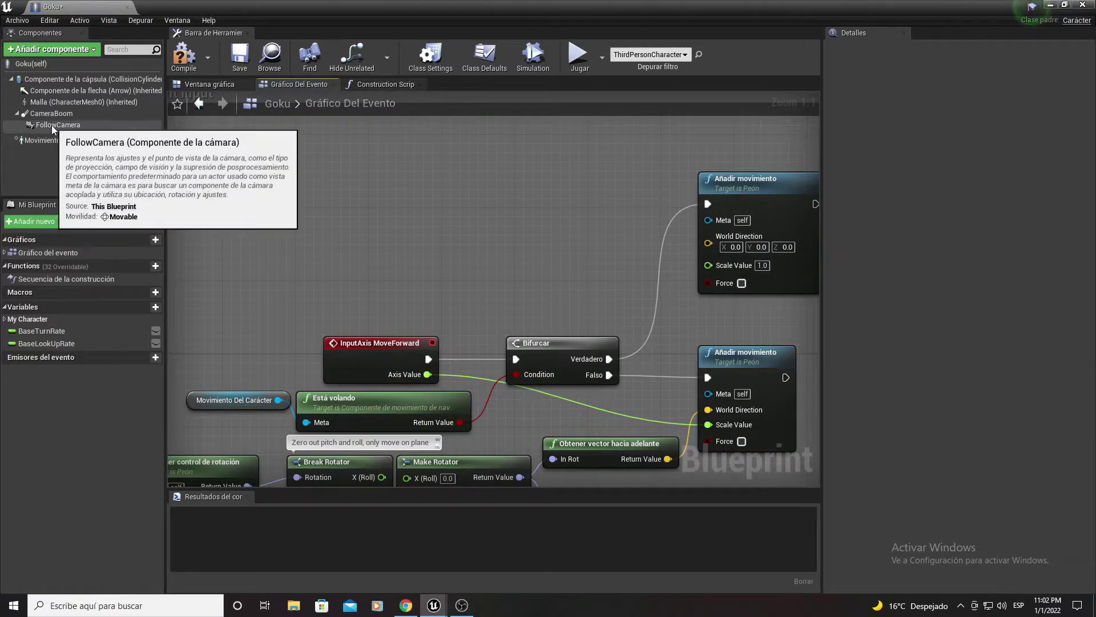
pyautogui.moveTo(57, 125)
pyautogui.mouseDown()
pyautogui.moveTo(313, 238)
pyautogui.moveTo(444, 228)
pyautogui.mouseUp()
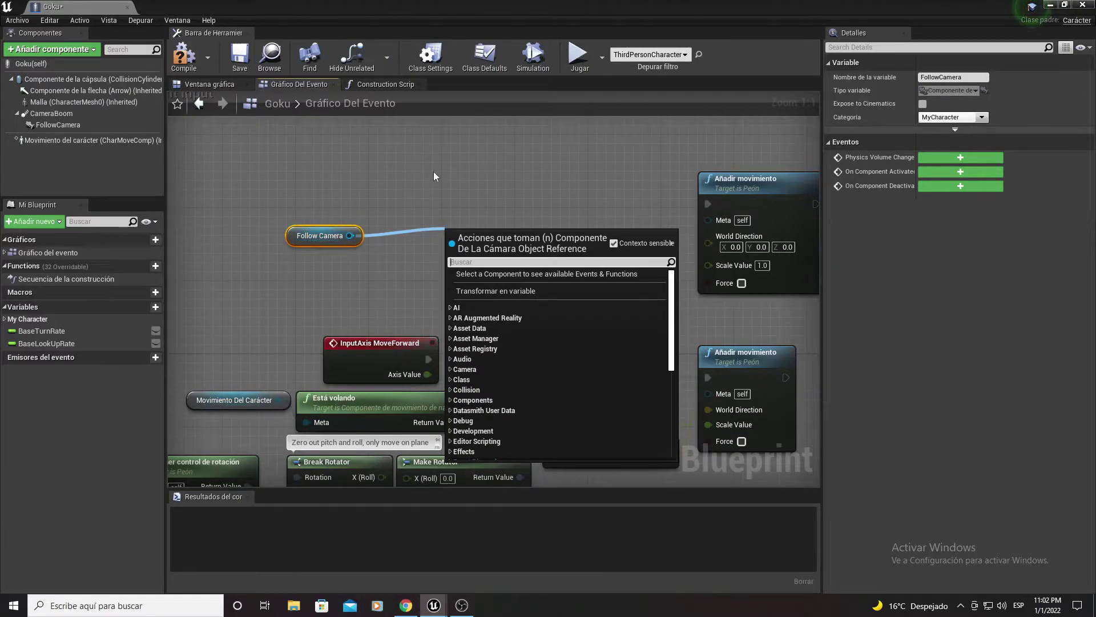
pyautogui.write('ge')
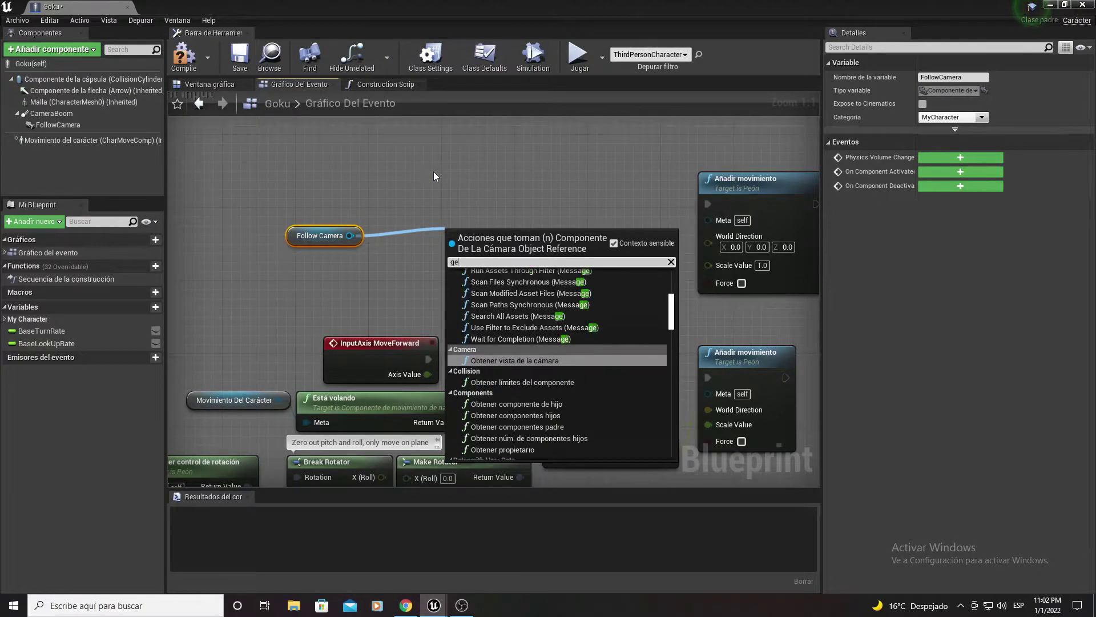
pyautogui.write('tfo')
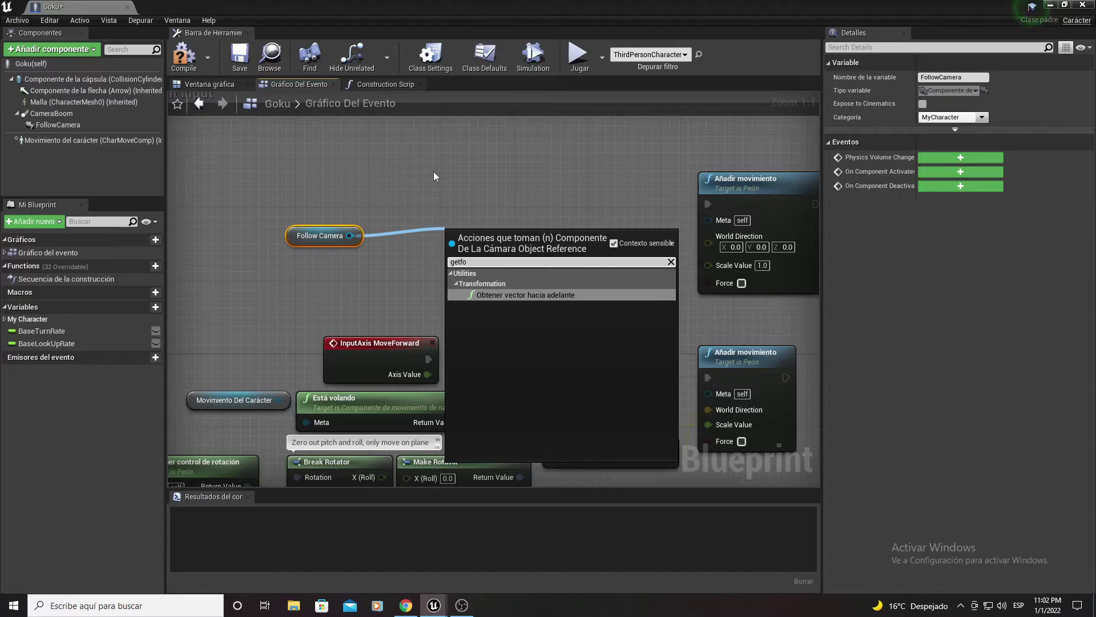
pyautogui.press('Return')
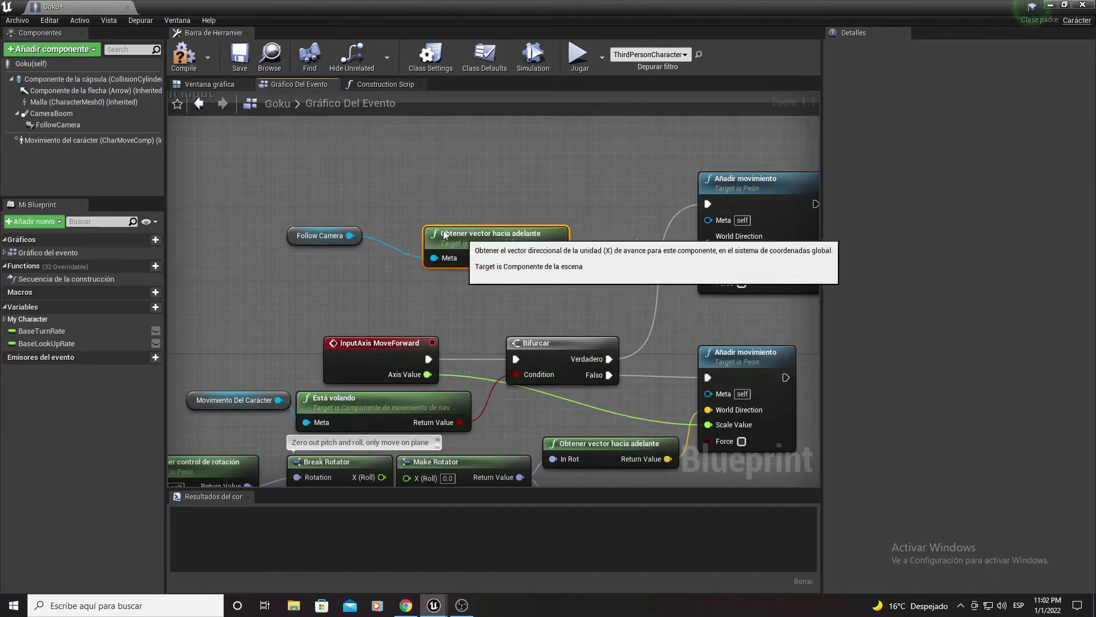
pyautogui.moveTo(520, 248); pyautogui.dragTo(712, 246)
pyautogui.moveTo(590, 303); pyautogui.dragTo(521, 276, button='right')
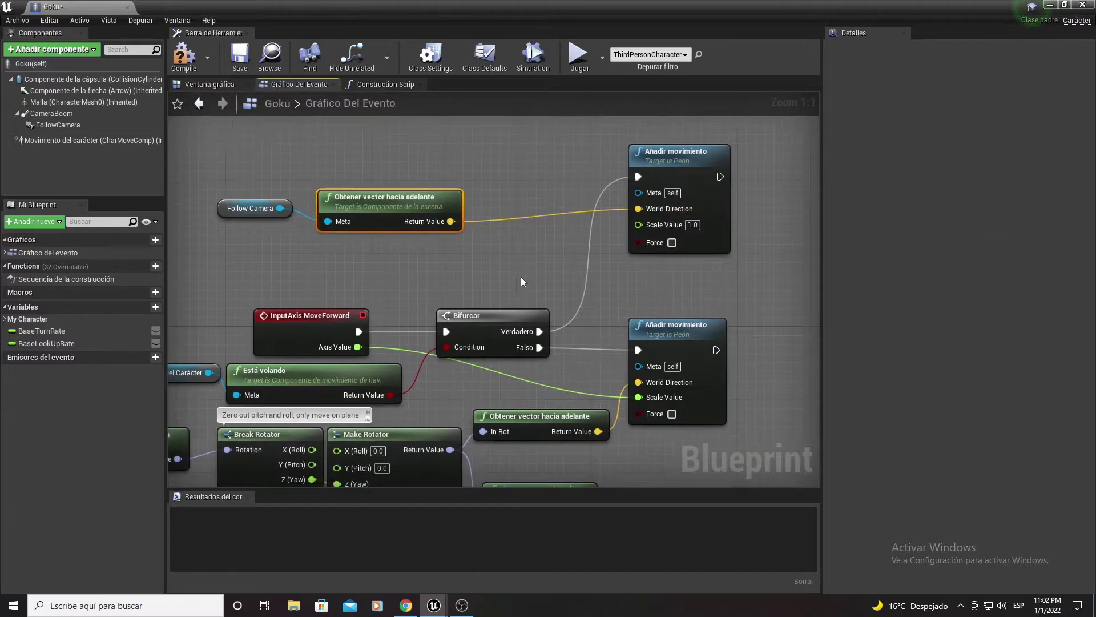
# Wire MoveForward's Axis Value into Scale Value and compile the Goku blueprint.
pyautogui.moveTo(638, 224)
pyautogui.mouseDown()
pyautogui.moveTo(502, 308)
pyautogui.moveTo(357, 348)
pyautogui.mouseUp()
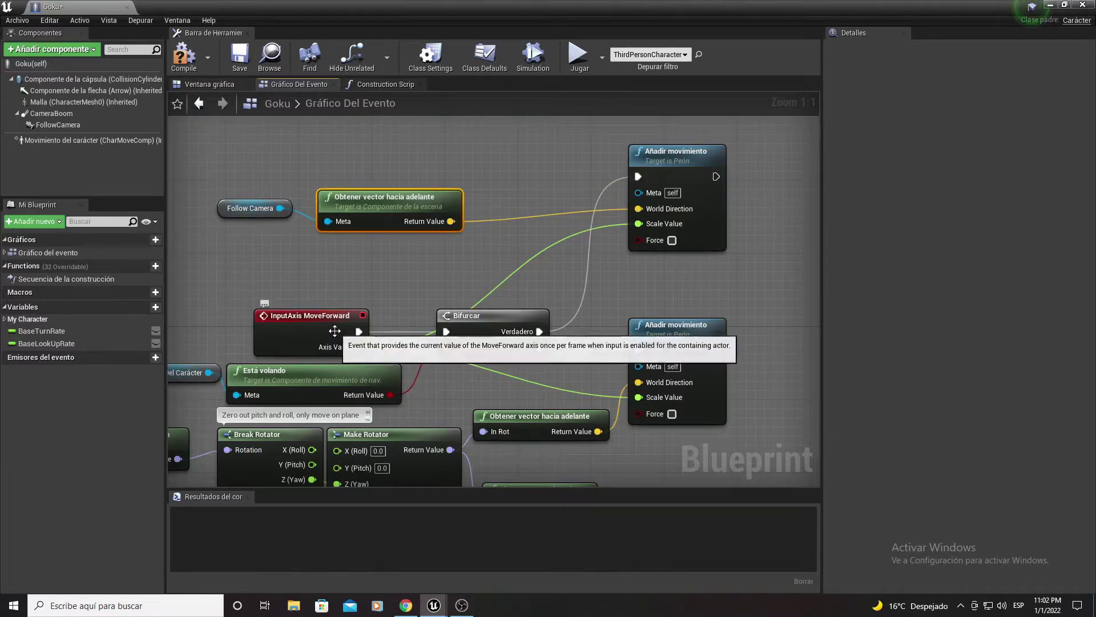
pyautogui.moveTo(277, 292)
pyautogui.mouseDown()
pyautogui.moveTo(492, 344)
pyautogui.moveTo(462, 277)
pyautogui.mouseUp()
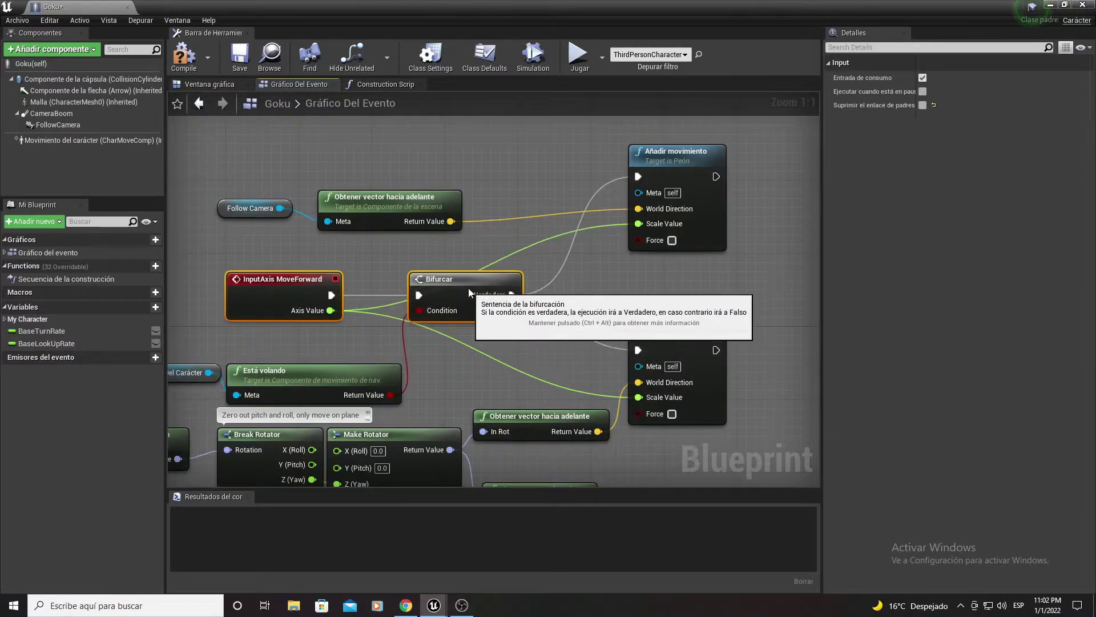
pyautogui.moveTo(474, 331); pyautogui.dragTo(463, 320, button='right')
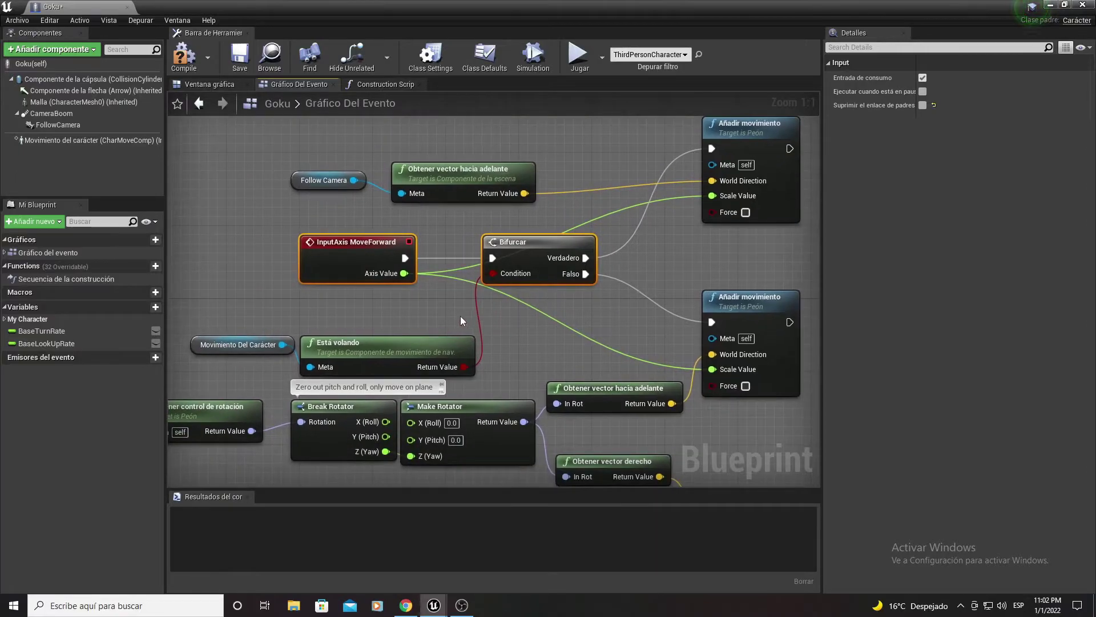
pyautogui.moveTo(450, 260); pyautogui.dragTo(377, 290, button='right')
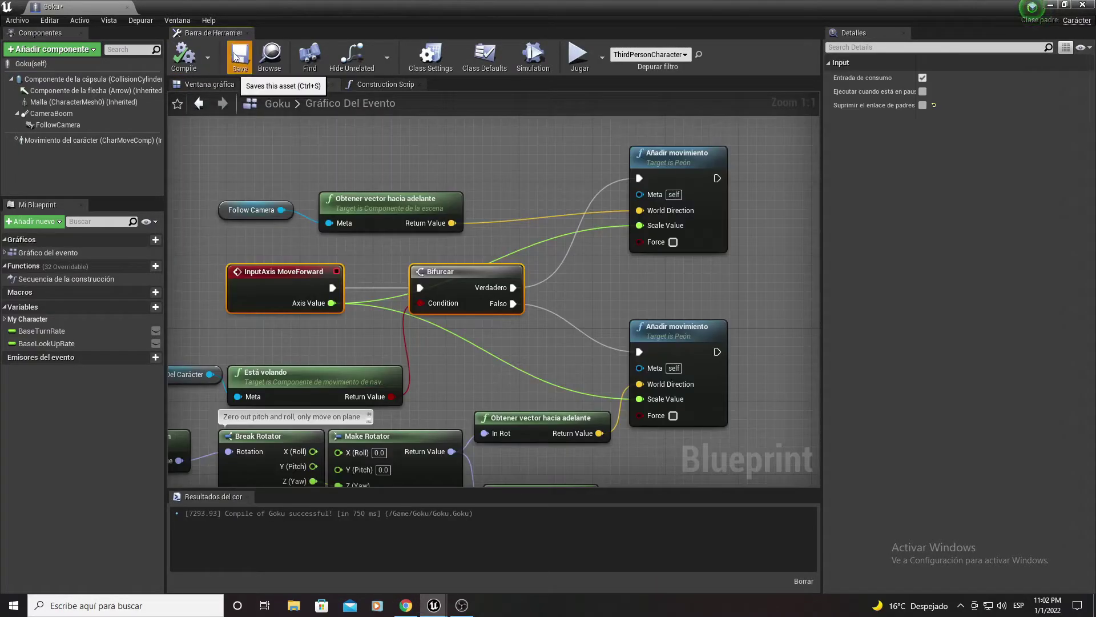
pyautogui.click(240, 57)
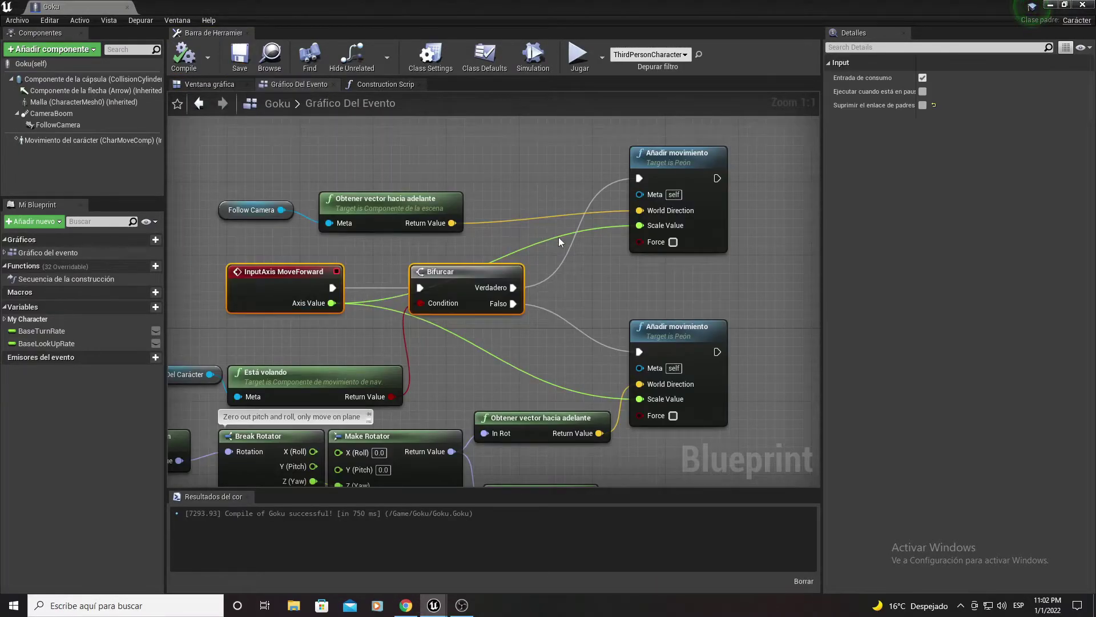
pyautogui.moveTo(559, 238)
pyautogui.mouseDown(button='right')
pyautogui.moveTo(224, 218)
pyautogui.moveTo(240, 238)
pyautogui.mouseUp(button='right')
# Open the Engine Input section of the Project Settings.
pyautogui.moveTo(428, 233); pyautogui.dragTo(221, 173, button='right')
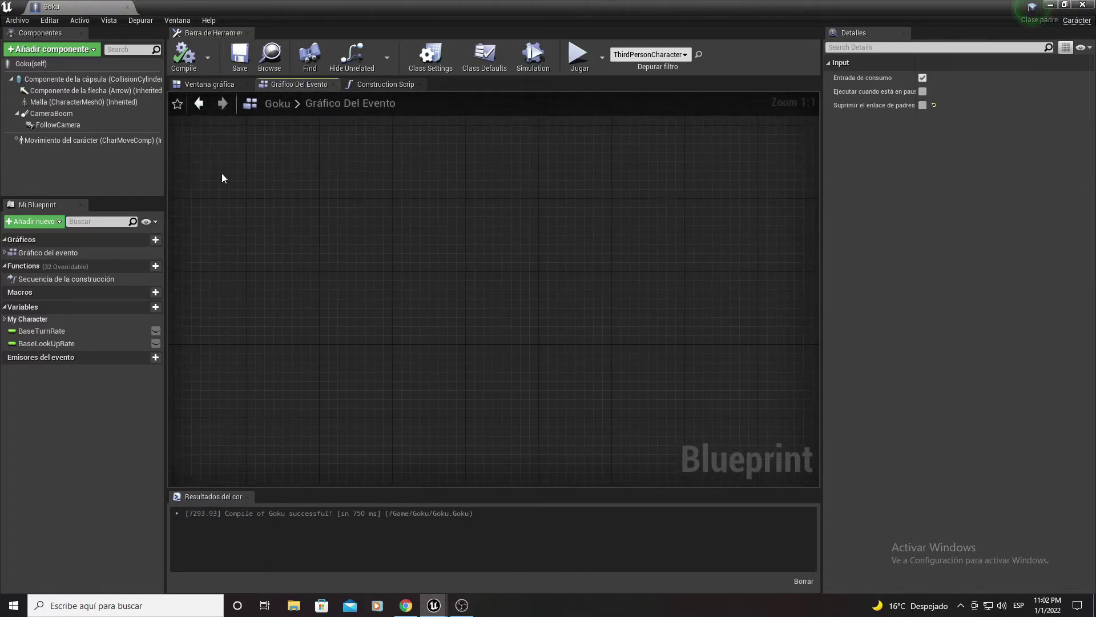
pyautogui.click(50, 19)
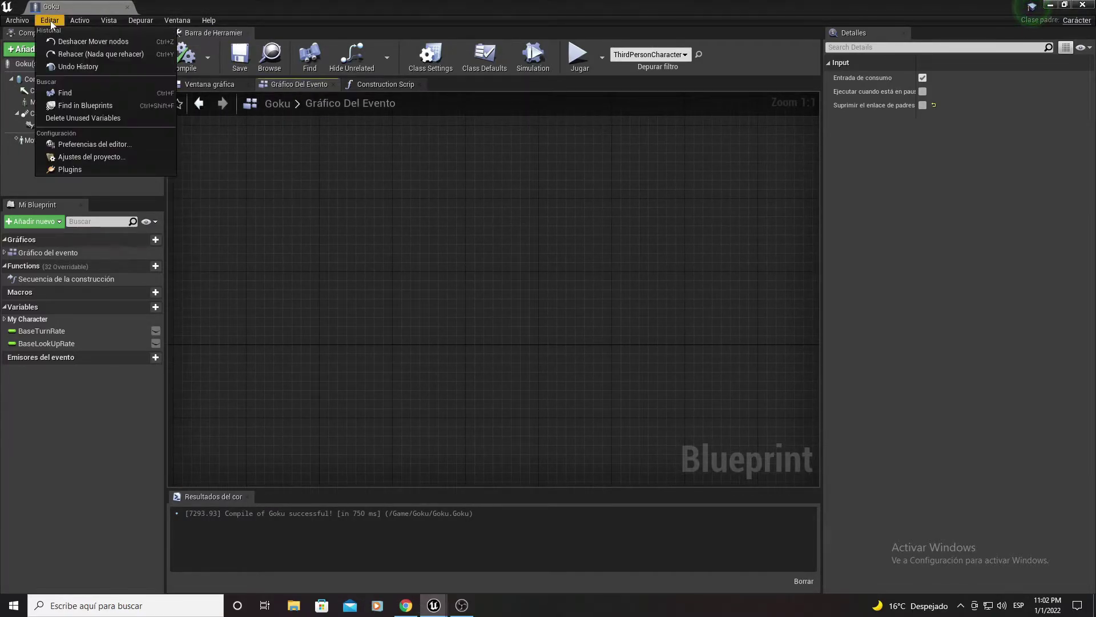
pyautogui.click(94, 160)
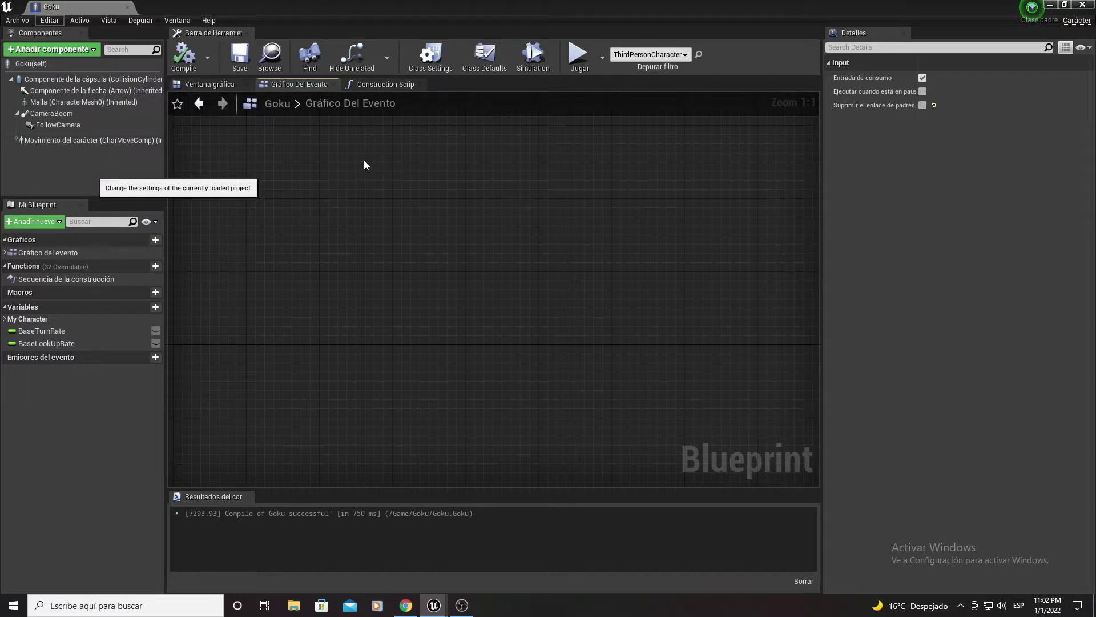
pyautogui.scroll(-5, 286, 330)
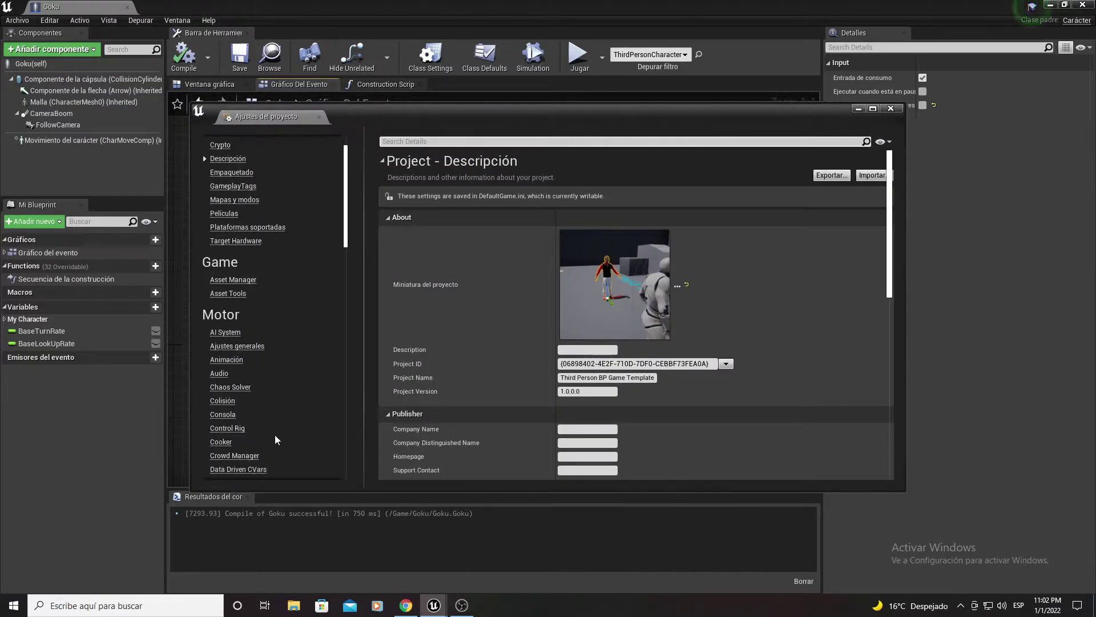
pyautogui.click(223, 406)
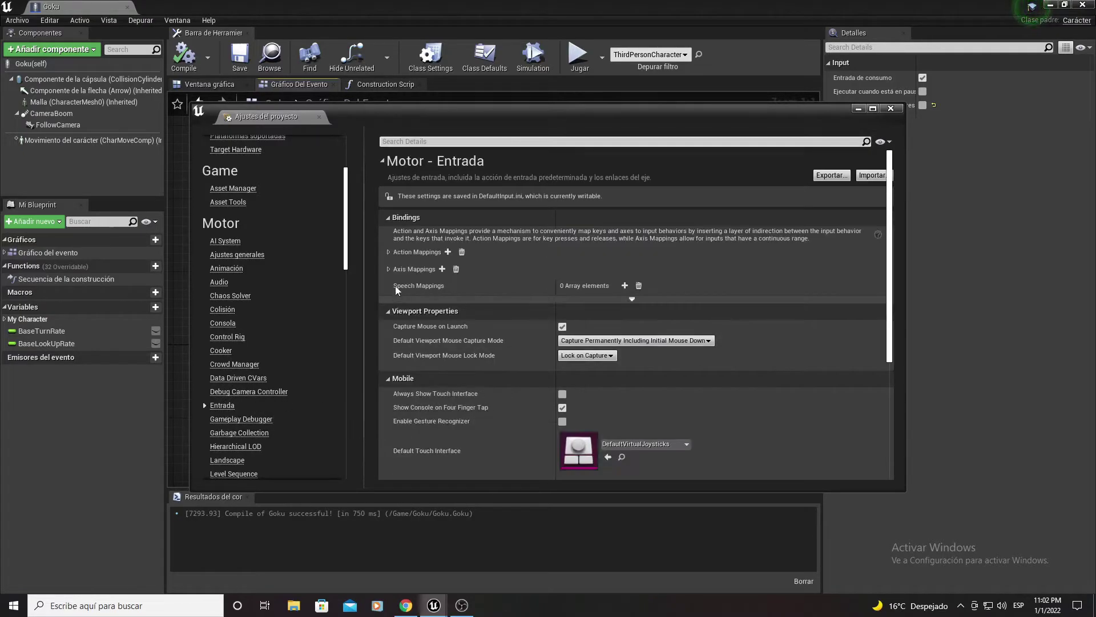
# Add a new action mapping named Volar and bind it to the F key.
pyautogui.click(389, 253)
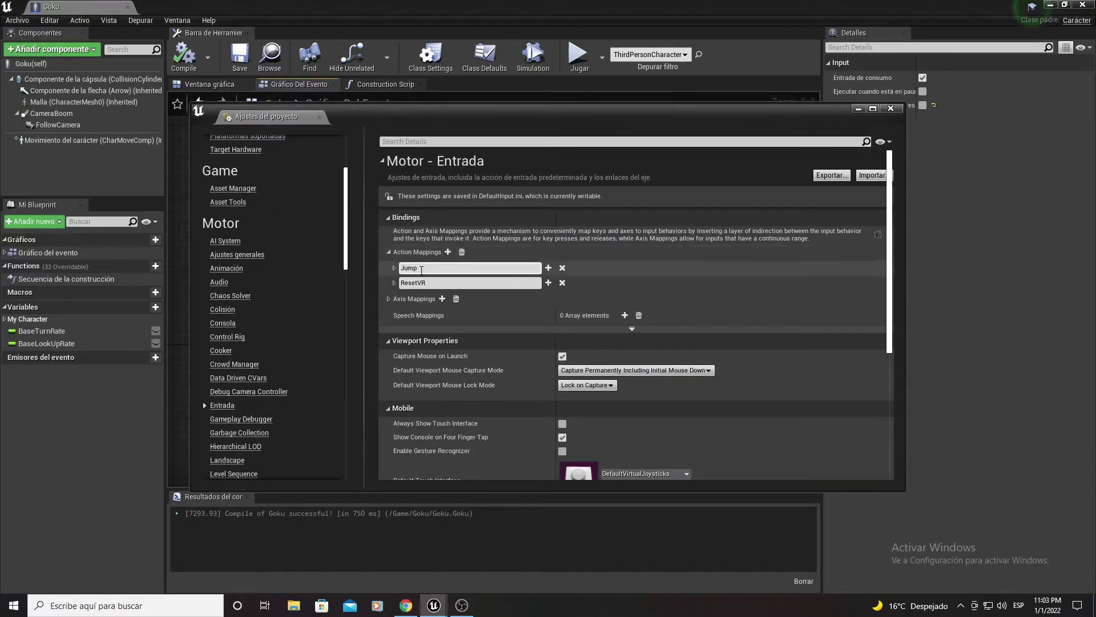
pyautogui.click(447, 252)
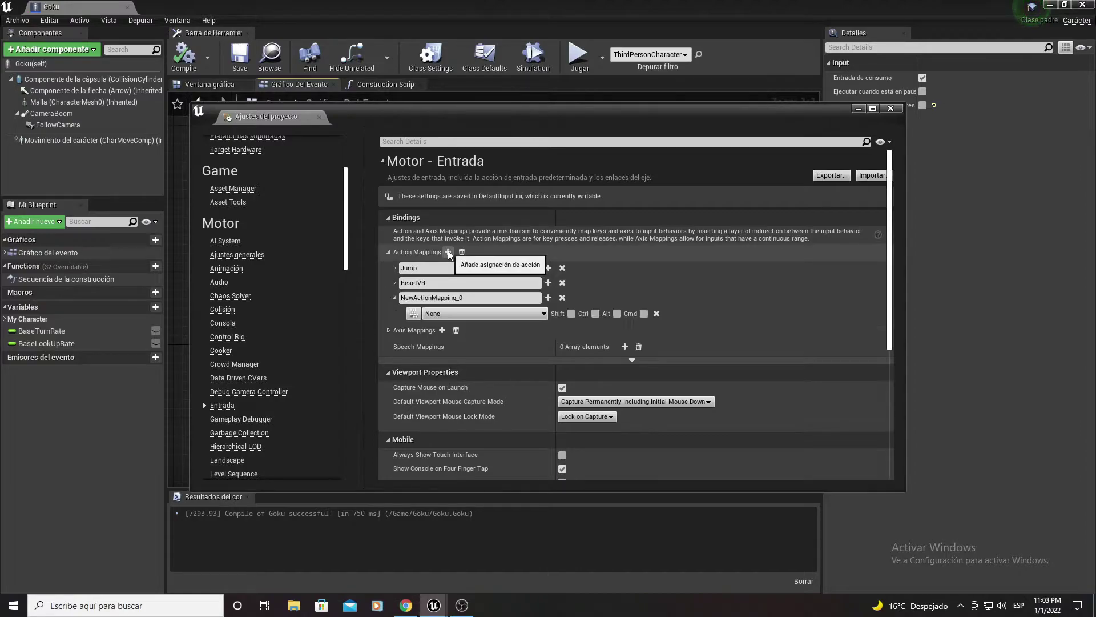
pyautogui.click(480, 298)
pyautogui.write('Volar')
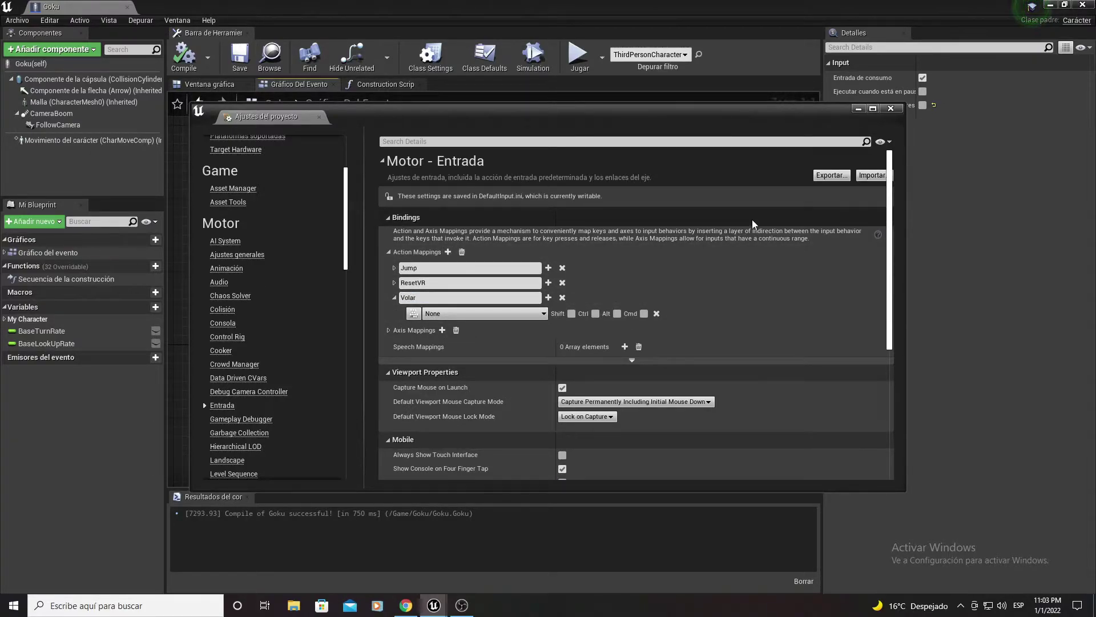
pyautogui.click(485, 315)
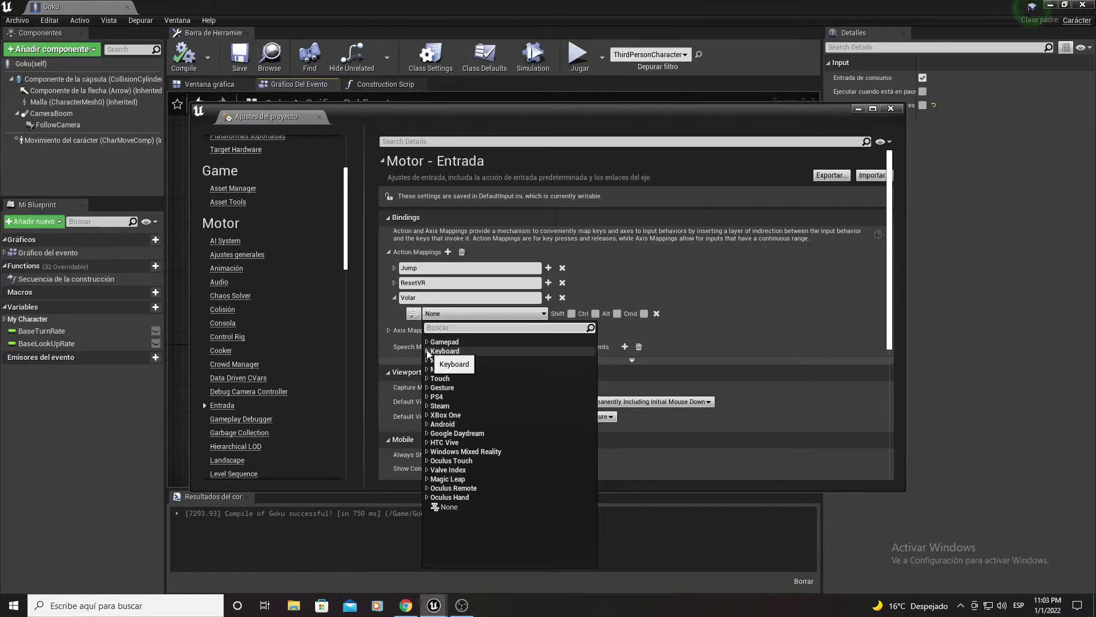
pyautogui.write('f')
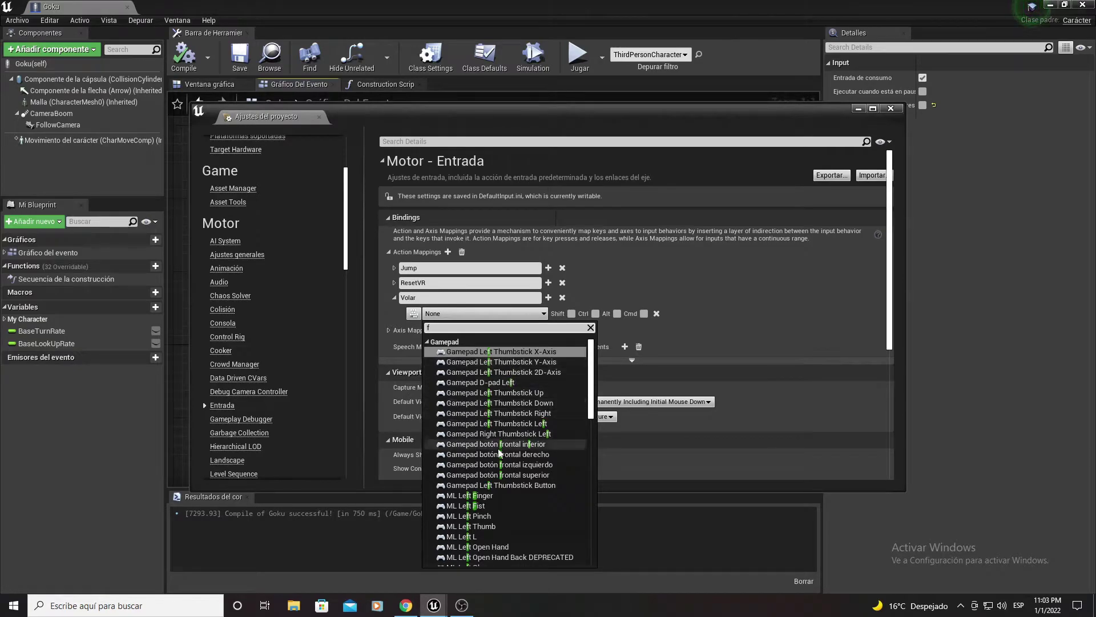
pyautogui.scroll(-2, 506, 481)
pyautogui.scroll(-2, 495, 488)
pyautogui.scroll(-1, 477, 484)
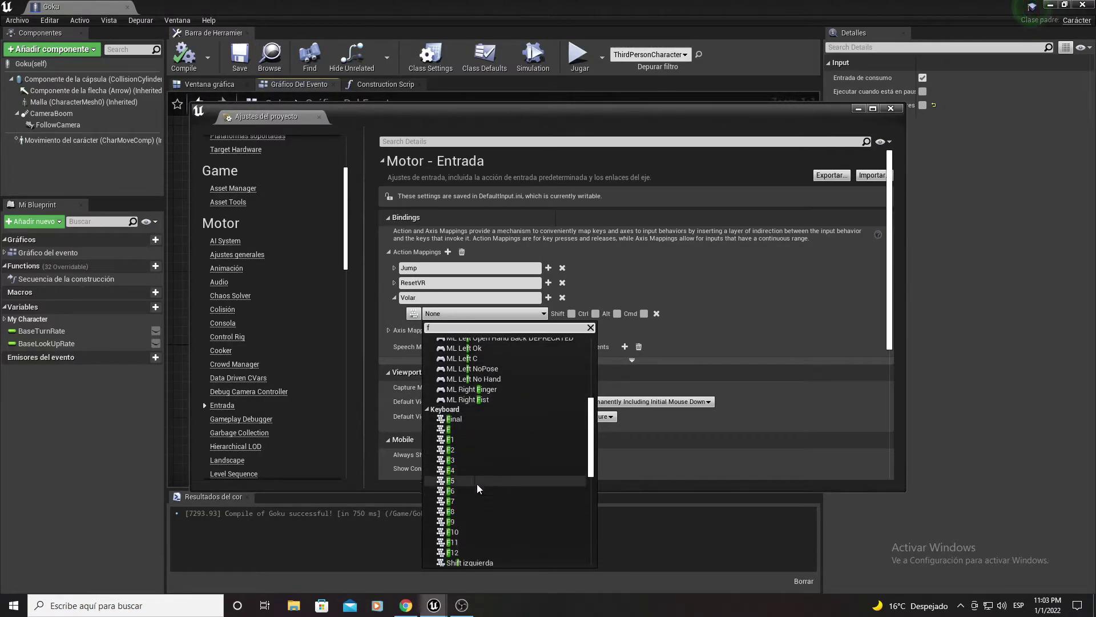
pyautogui.scroll(-1, 481, 475)
pyautogui.scroll(-1, 481, 475)
pyautogui.click(452, 354)
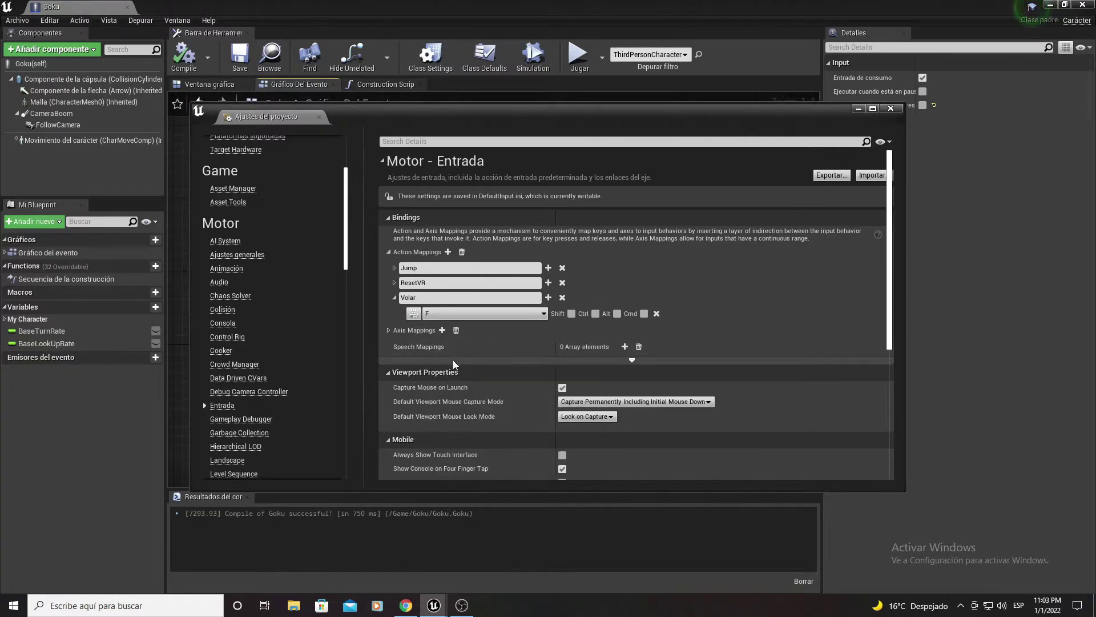
# Close Project Settings and place an InputAction Volar event in Goku's Event Graph.
pyautogui.click(886, 110)
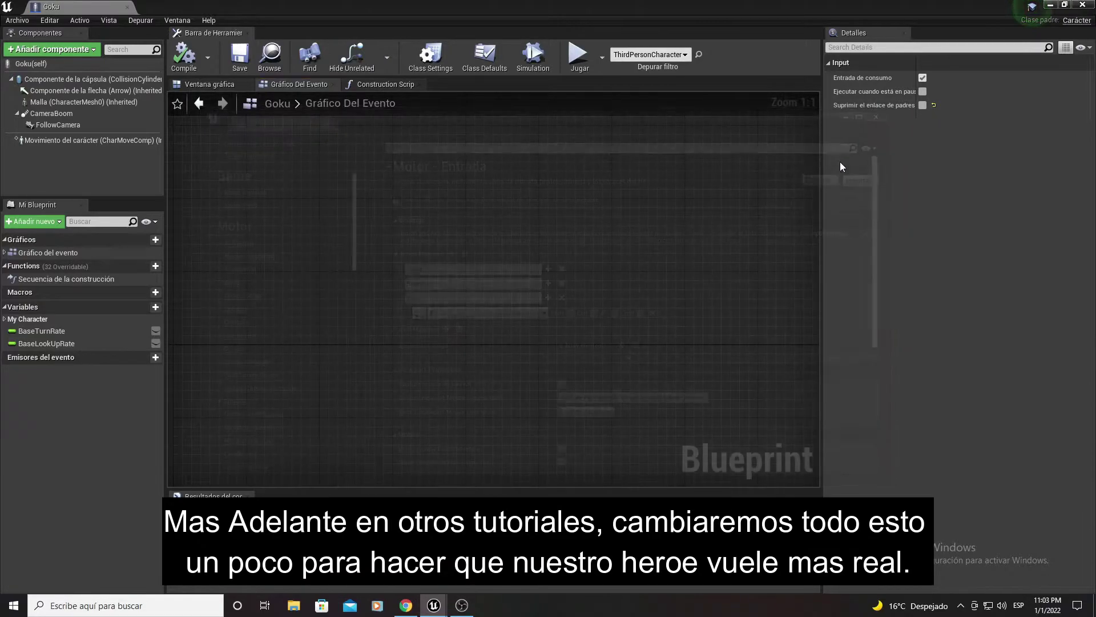
pyautogui.moveTo(536, 299)
pyautogui.mouseDown(button='right')
pyautogui.moveTo(640, 231)
pyautogui.moveTo(532, 265)
pyautogui.mouseUp(button='right')
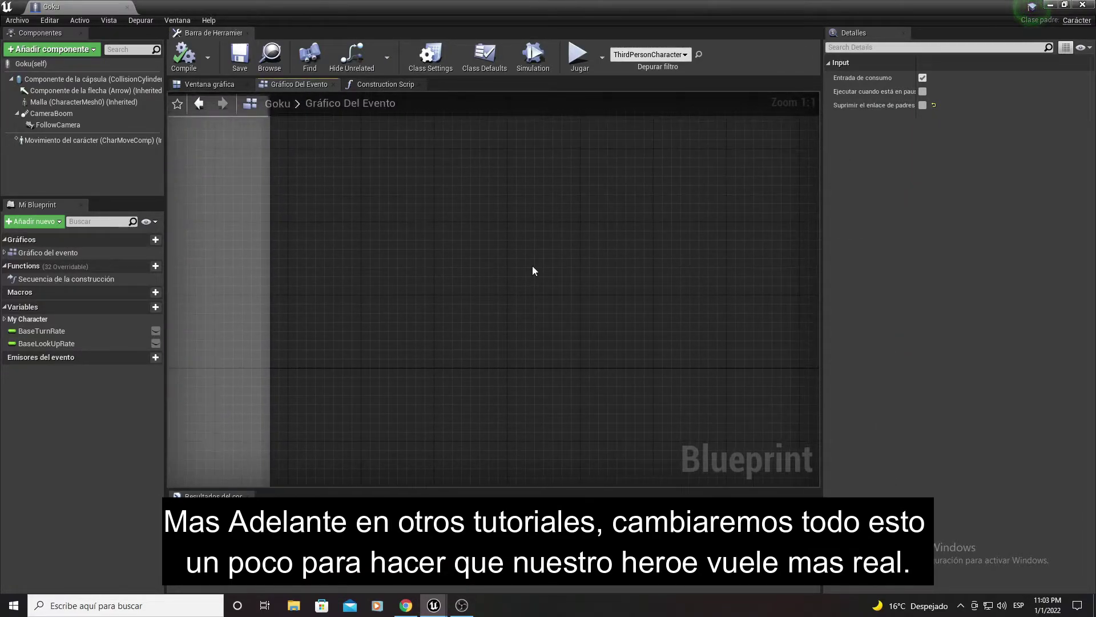
pyautogui.rightClick(535, 263)
pyautogui.write('volar')
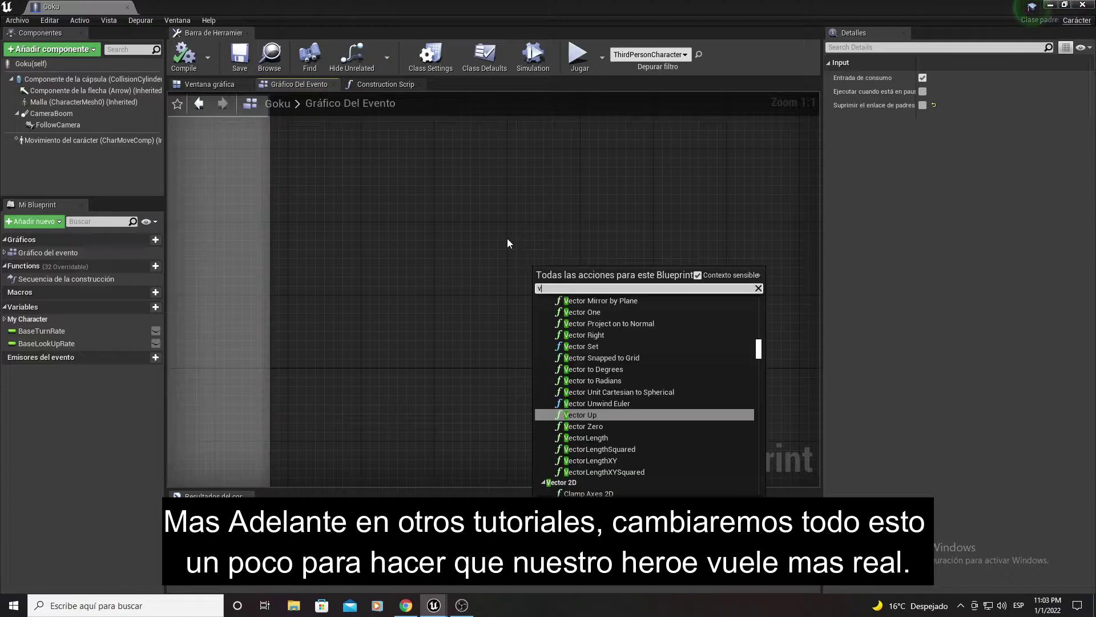
pyautogui.press('Return')
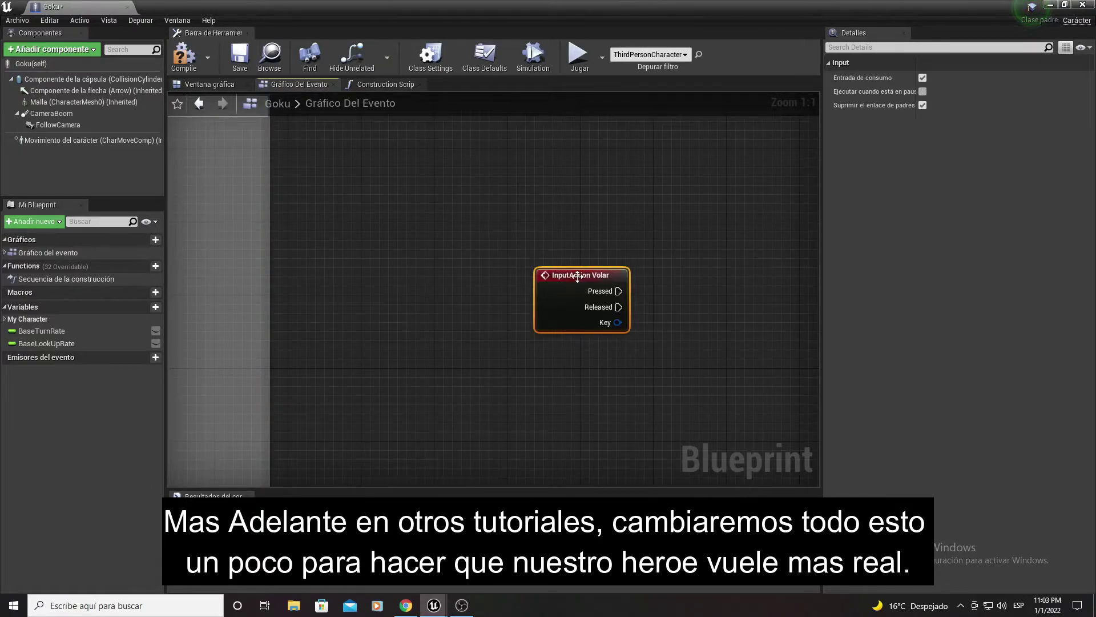
pyautogui.moveTo(576, 275)
pyautogui.mouseDown()
pyautogui.moveTo(485, 266)
pyautogui.moveTo(581, 287)
pyautogui.mouseUp()
# Add a Flip Flop node driven by Volar's Pressed and line it up with the event.
pyautogui.write('flip')
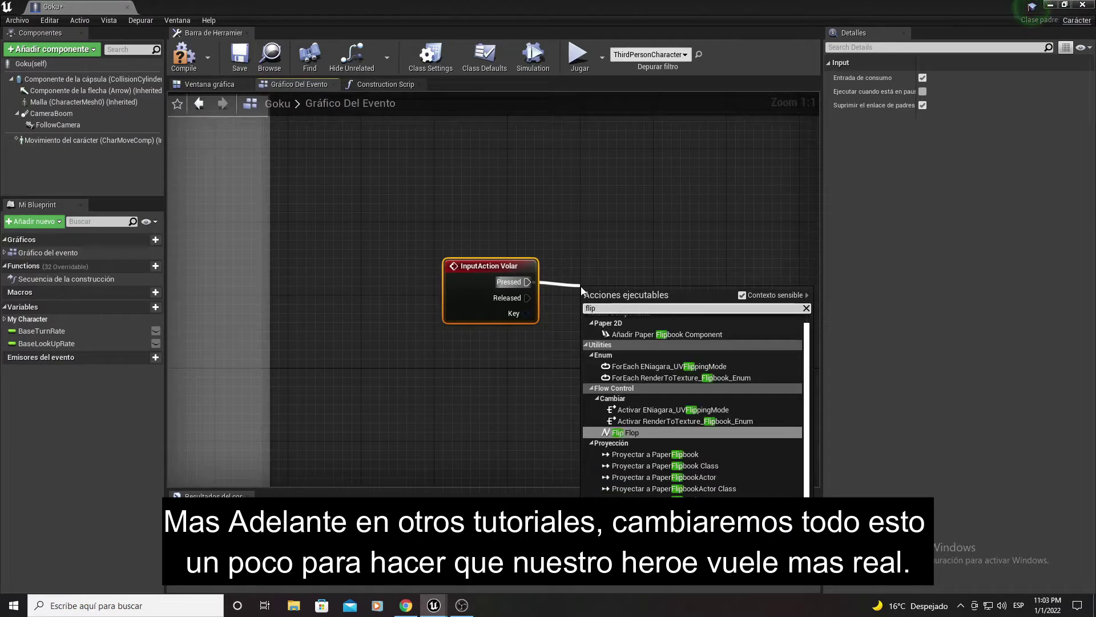
pyautogui.press('Return')
pyautogui.moveTo(632, 255); pyautogui.dragTo(532, 249, button='right')
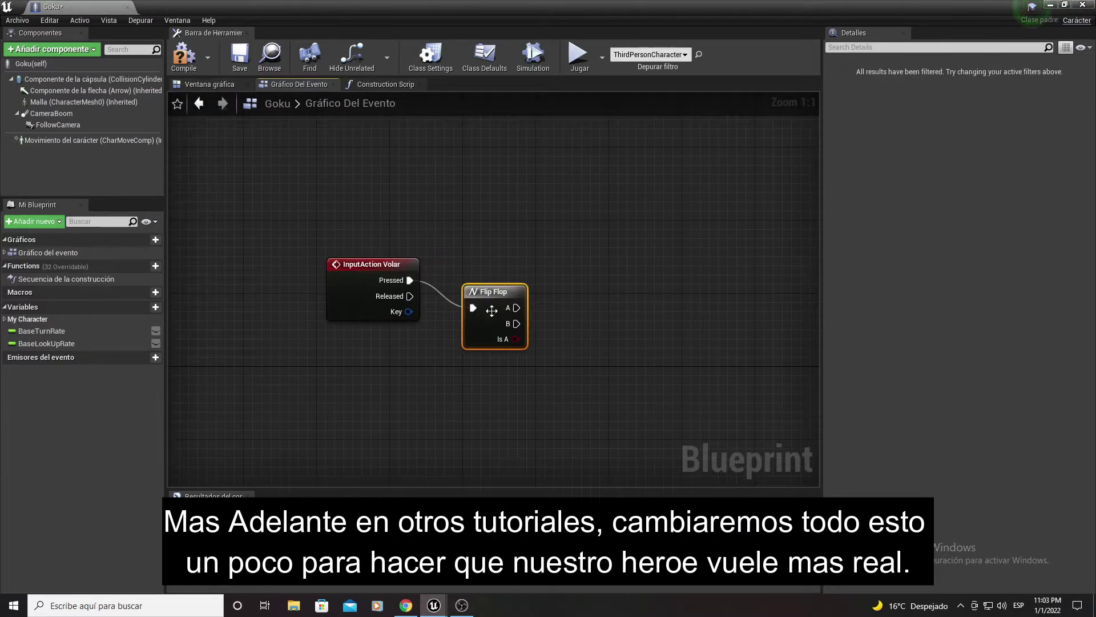
pyautogui.moveTo(491, 310); pyautogui.dragTo(492, 282)
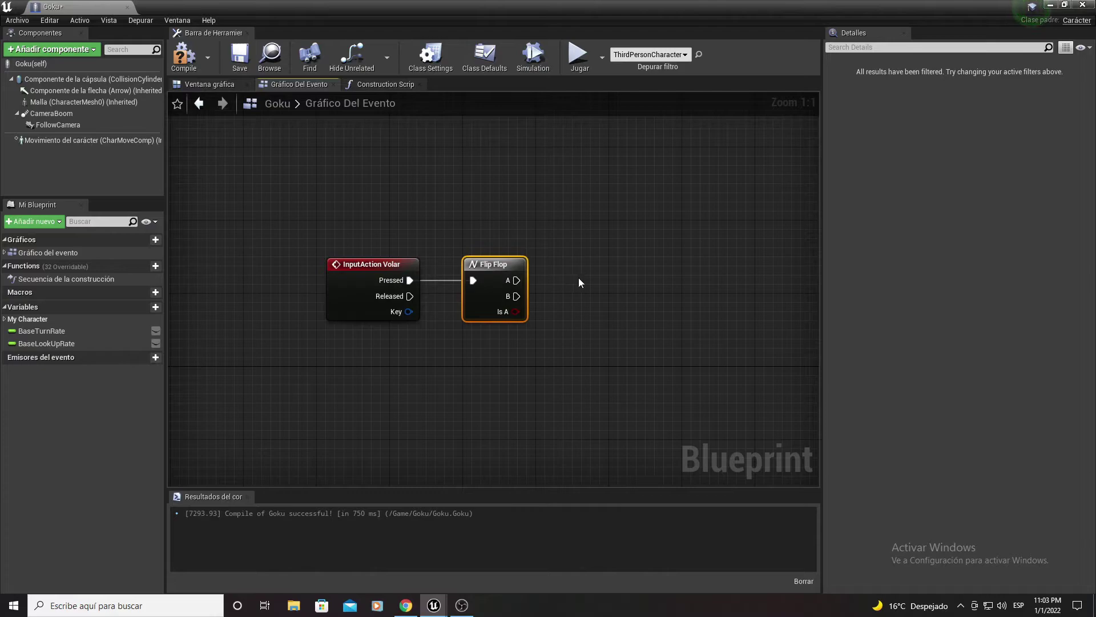
pyautogui.moveTo(579, 282); pyautogui.dragTo(501, 265, button='right')
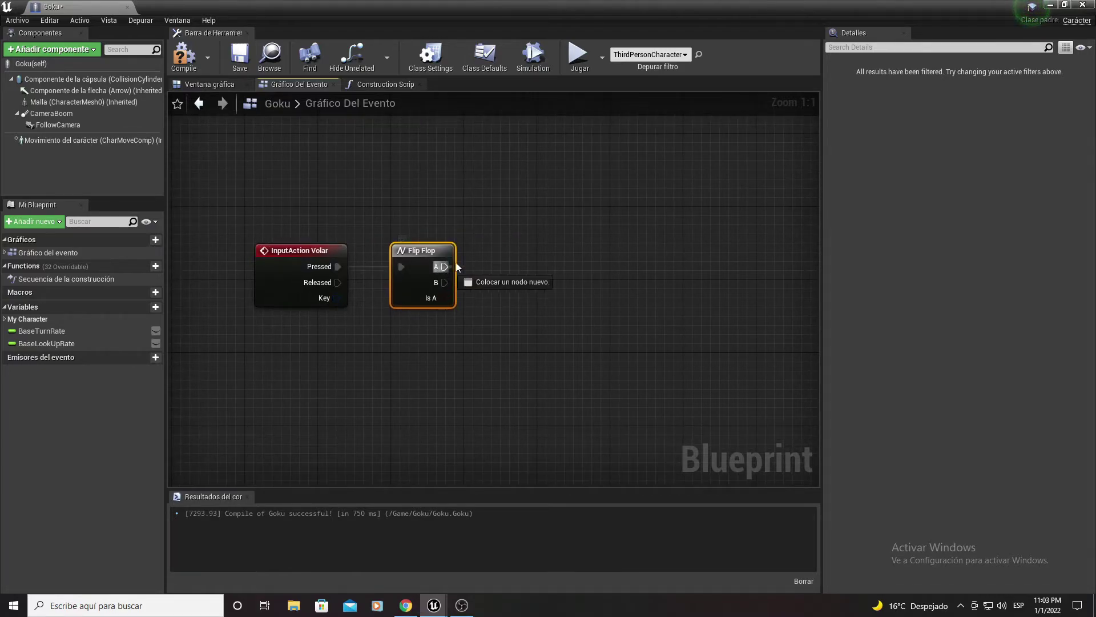
pyautogui.moveTo(443, 266); pyautogui.dragTo(501, 231)
# Have Flip Flop A set the character movement mode to Volar.
pyautogui.moveTo(86, 142); pyautogui.dragTo(472, 277)
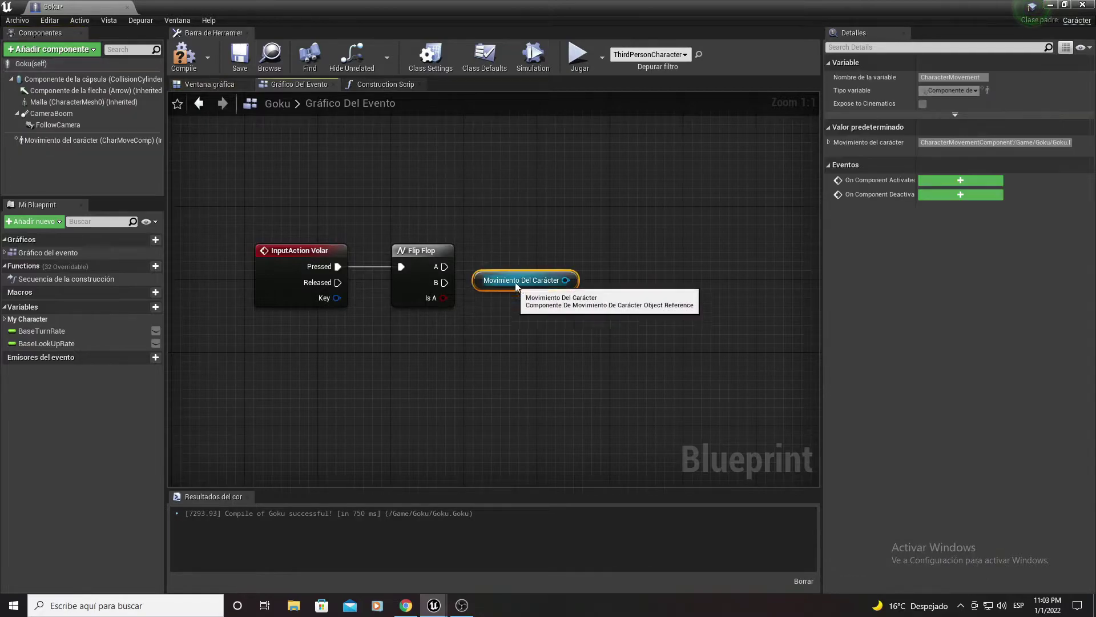
pyautogui.moveTo(566, 280); pyautogui.dragTo(592, 257)
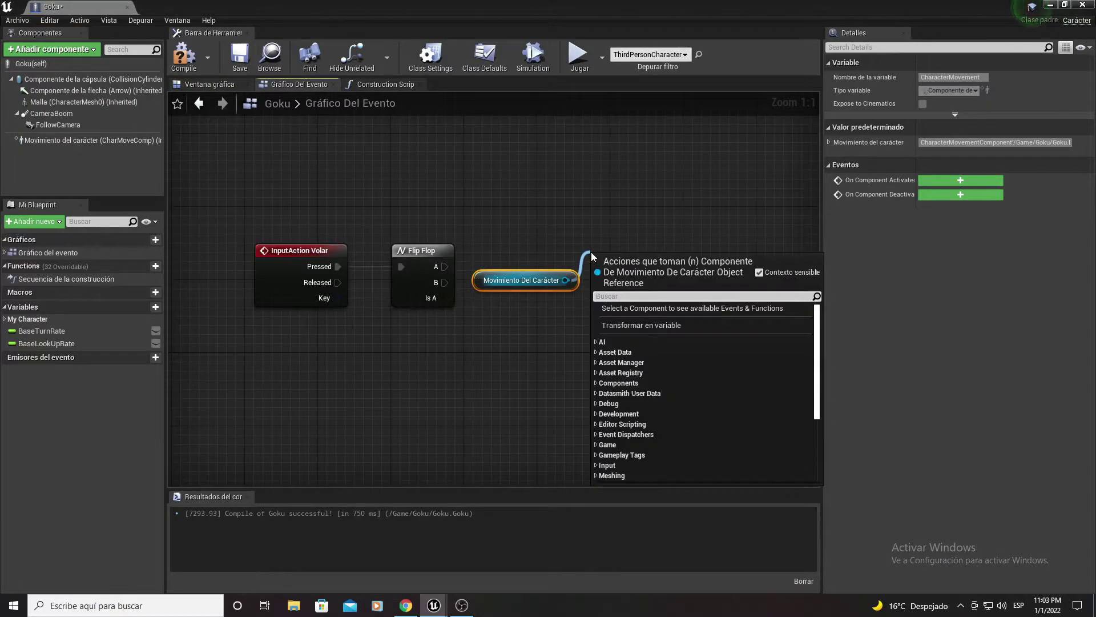
pyautogui.write('ajustar')
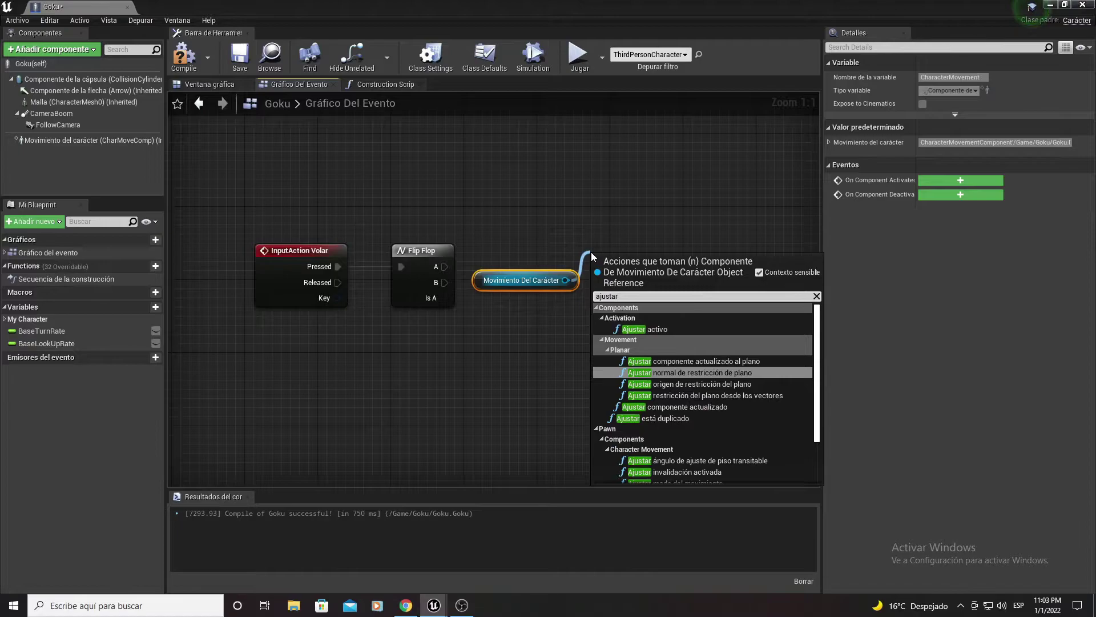
pyautogui.write(' modo')
pyautogui.press('Return')
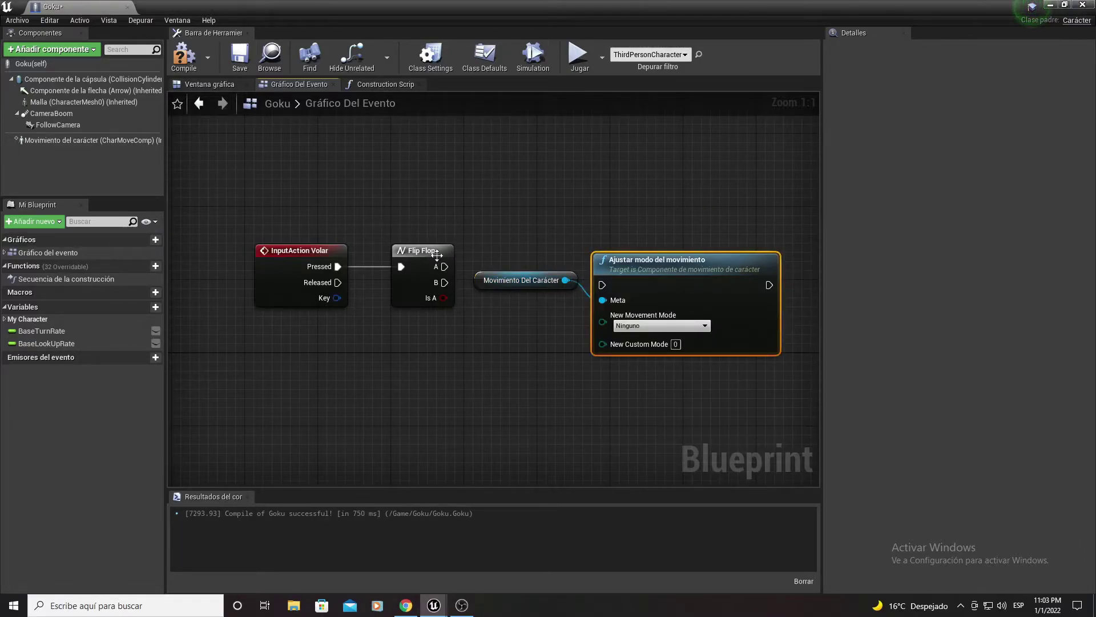
pyautogui.moveTo(444, 266)
pyautogui.mouseDown()
pyautogui.moveTo(602, 285)
pyautogui.moveTo(643, 202)
pyautogui.mouseUp()
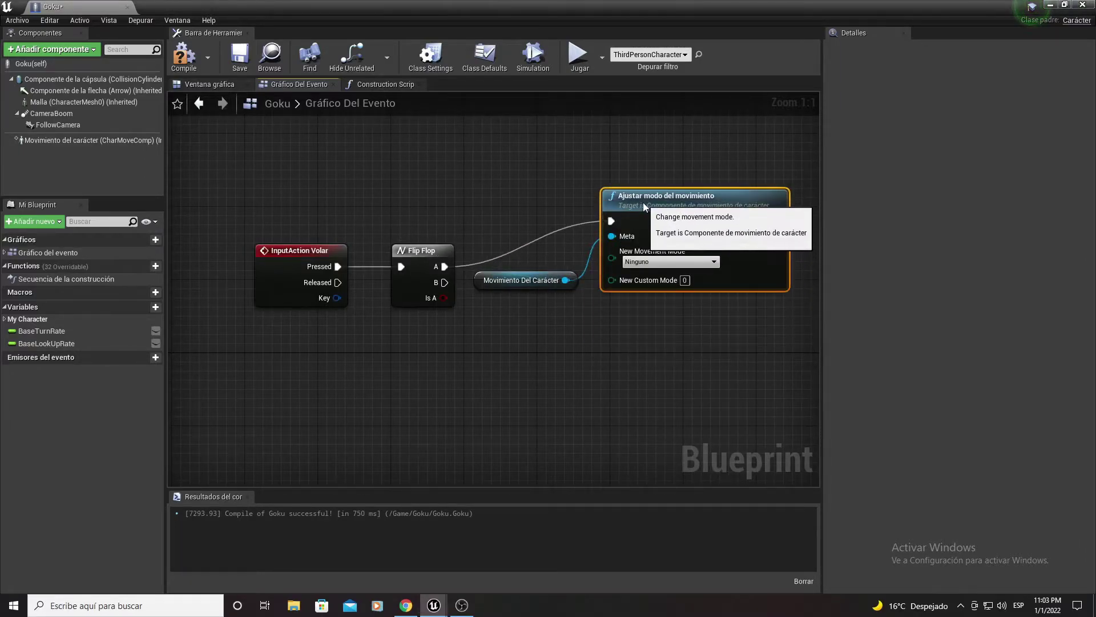
pyautogui.click(643, 262)
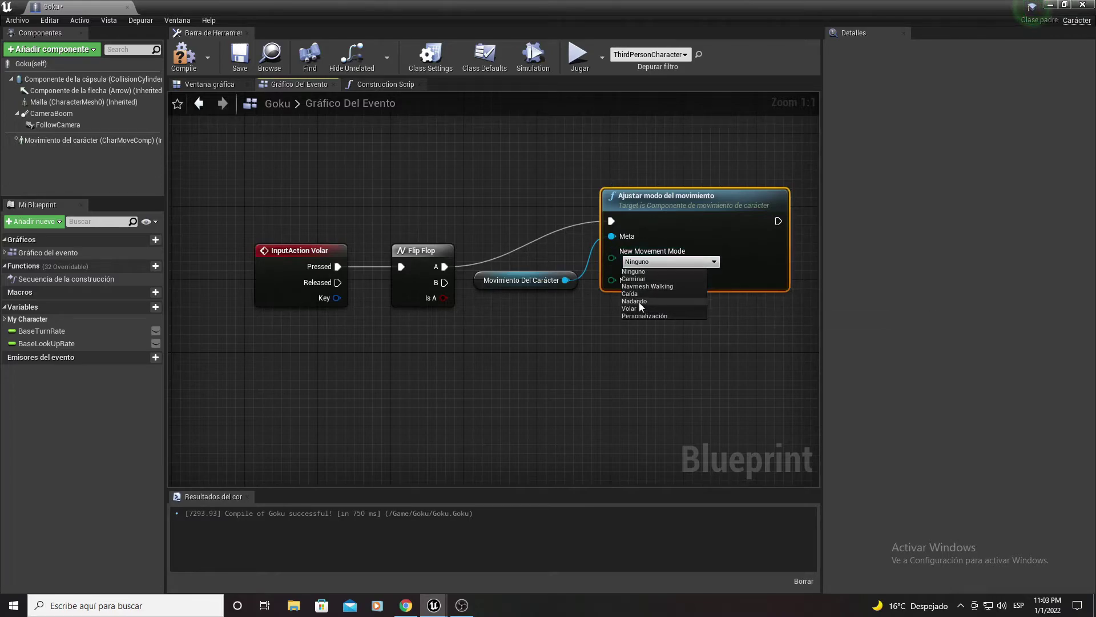
pyautogui.click(637, 308)
# Duplicate the movement mode node for Flip Flop B, set to Caminar, targeting Movimiento Del Carácter.
pyautogui.moveTo(603, 337); pyautogui.dragTo(528, 304, button='right')
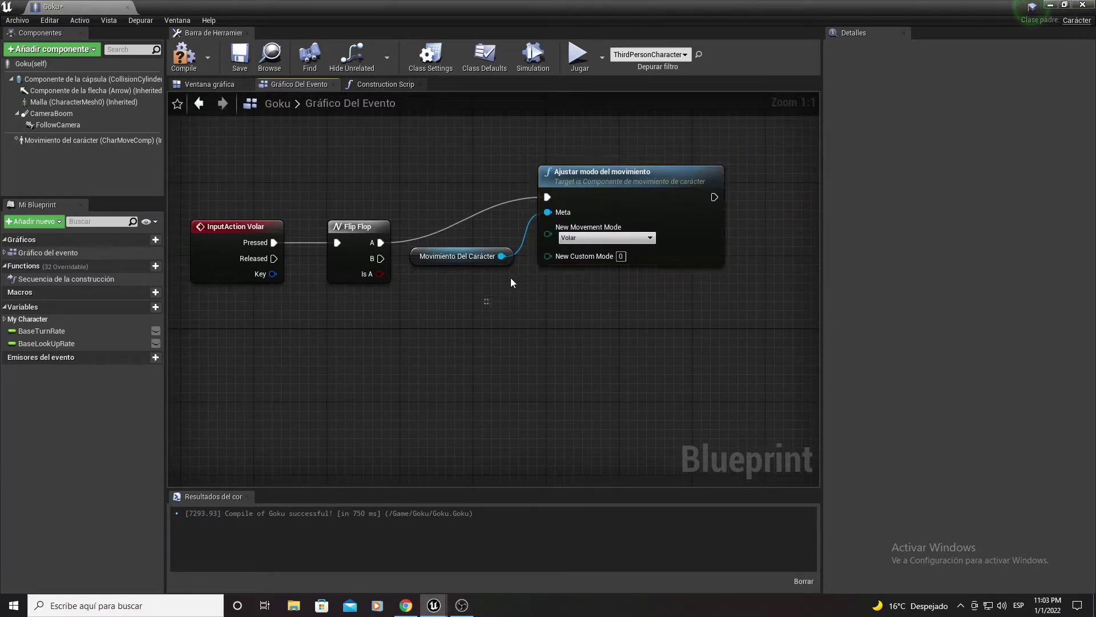
pyautogui.click(622, 263)
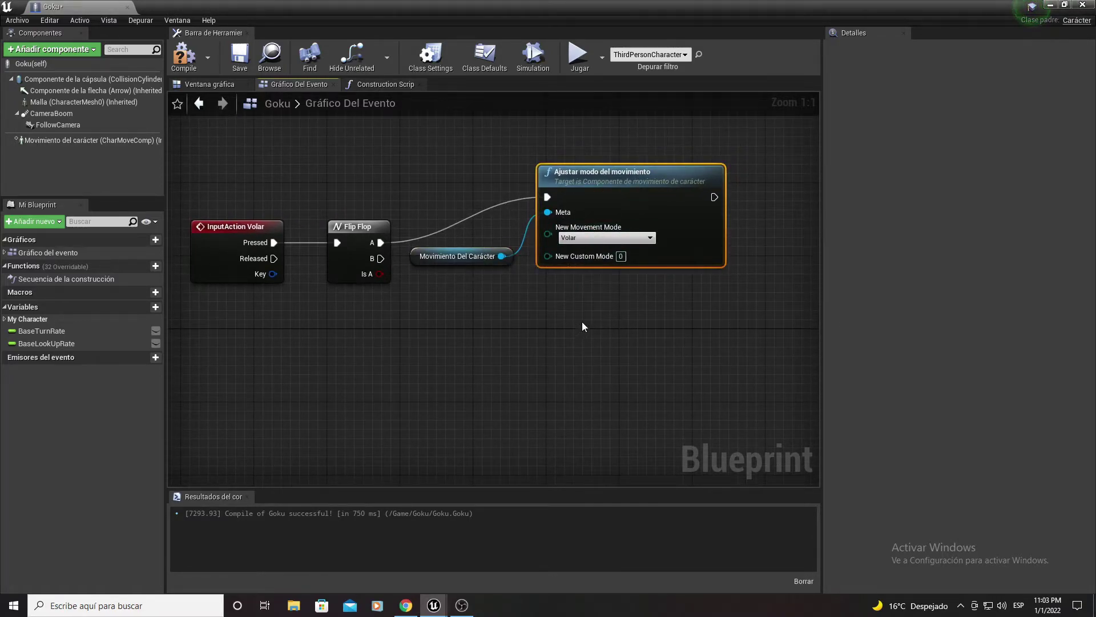
pyautogui.hotkey('ctrl', 'c')
pyautogui.hotkey('ctrl', 'v')
pyautogui.moveTo(381, 258)
pyautogui.mouseDown()
pyautogui.moveTo(595, 355)
pyautogui.moveTo(602, 343)
pyautogui.mouseUp()
pyautogui.click(628, 386)
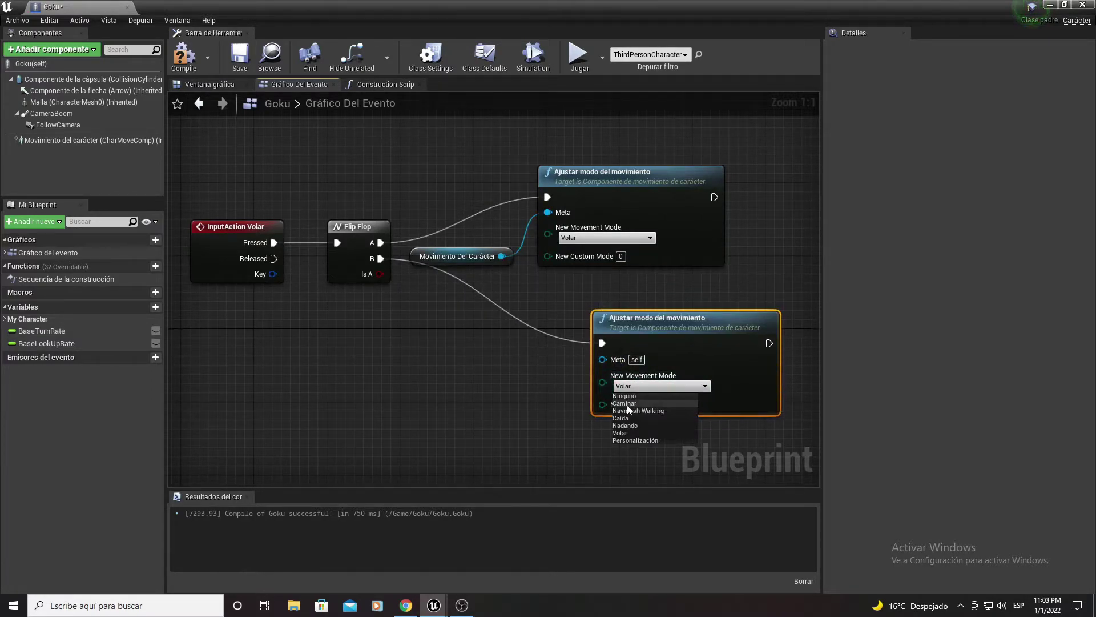
pyautogui.click(624, 403)
pyautogui.moveTo(667, 331); pyautogui.dragTo(611, 304)
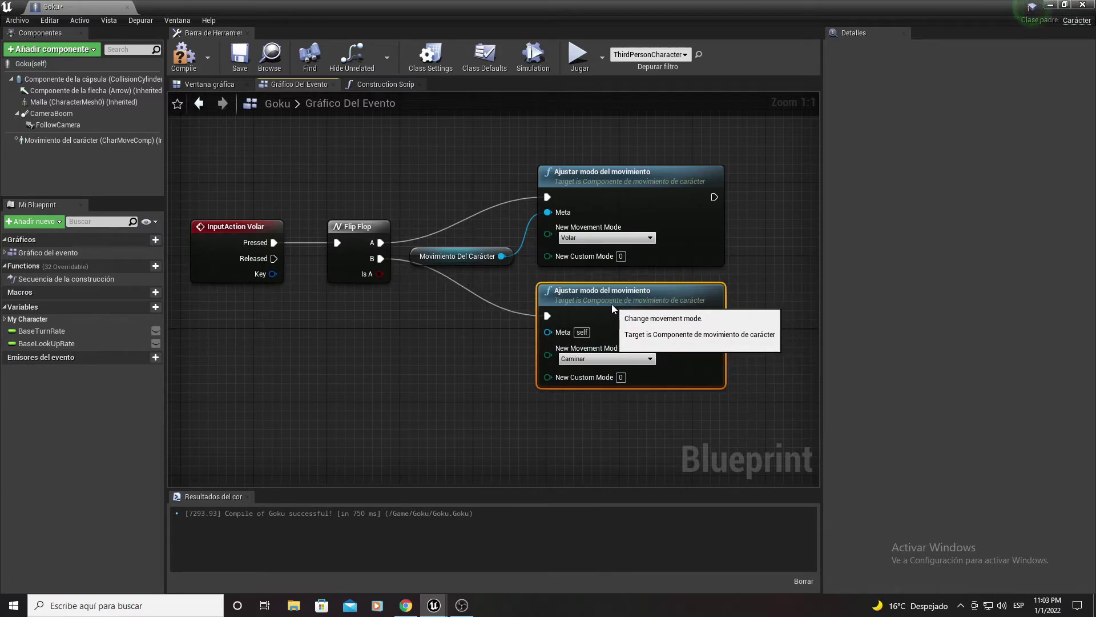
pyautogui.moveTo(501, 255)
pyautogui.mouseDown()
pyautogui.moveTo(516, 340)
pyautogui.moveTo(548, 331)
pyautogui.mouseUp()
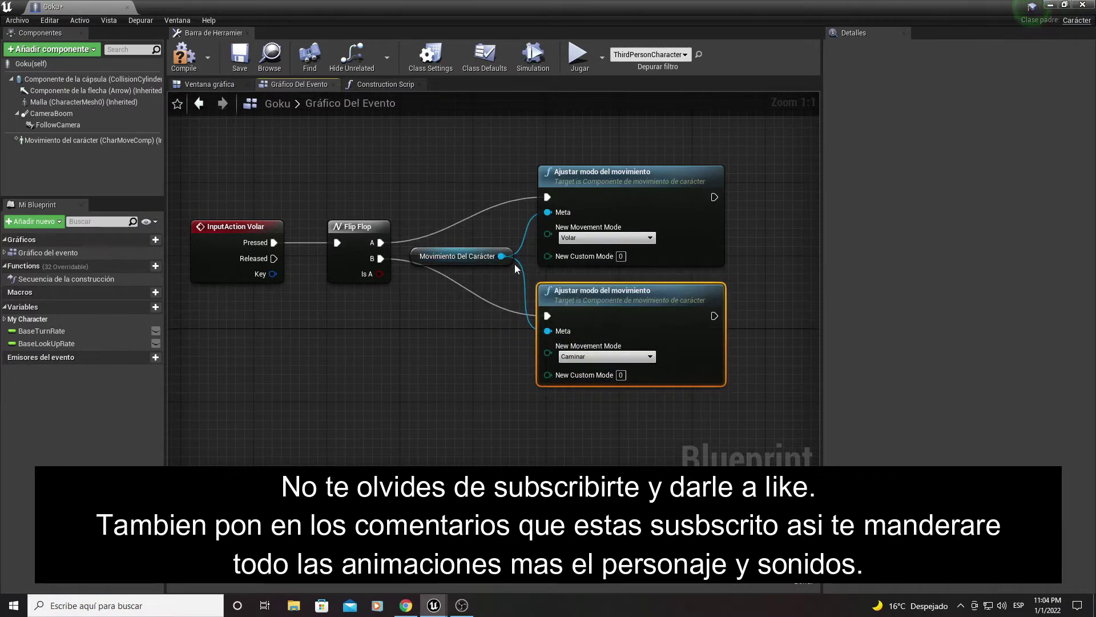
# Reposition both movement mode nodes and compile the Goku blueprint.
pyautogui.moveTo(478, 187); pyautogui.dragTo(456, 215, button='right')
pyautogui.moveTo(500, 167); pyautogui.dragTo(652, 417)
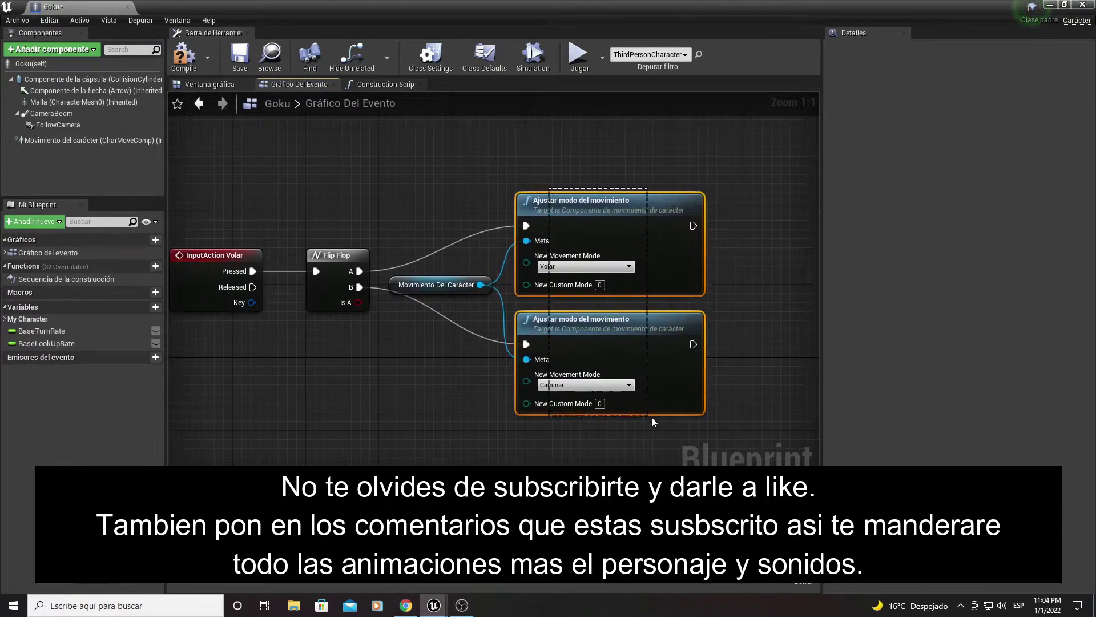
pyautogui.moveTo(635, 200); pyautogui.dragTo(639, 196)
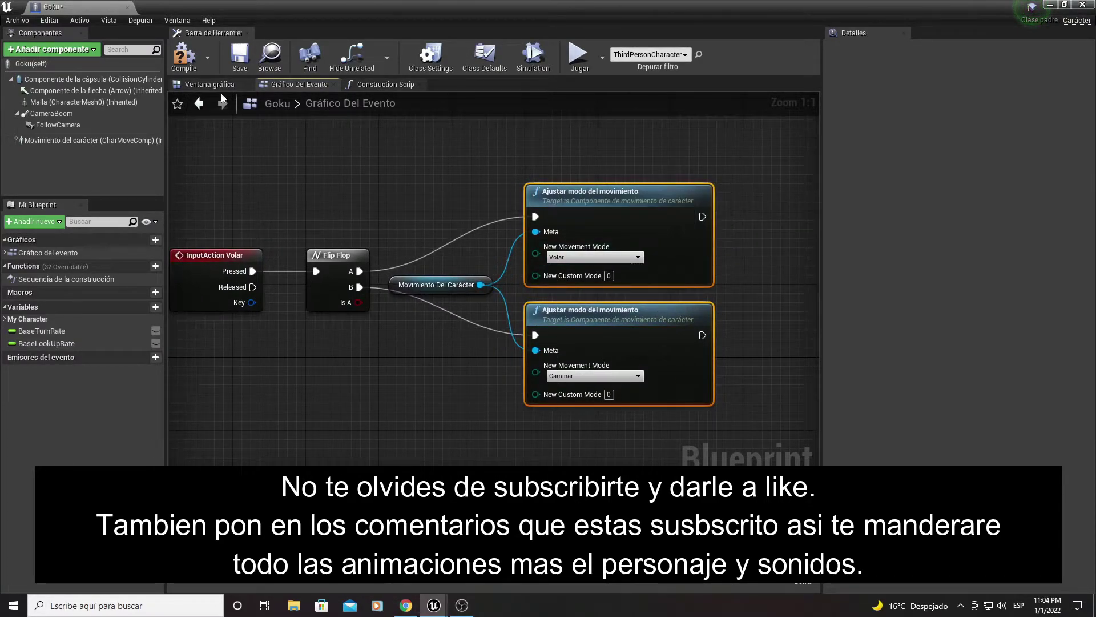
pyautogui.click(220, 53)
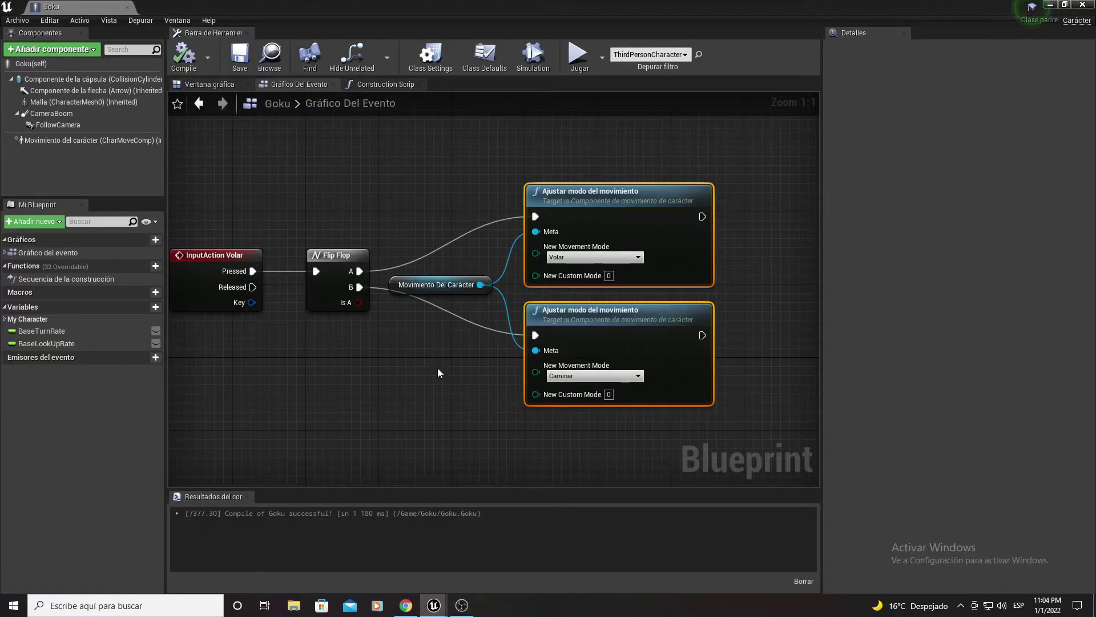
pyautogui.moveTo(437, 372); pyautogui.dragTo(246, 383, button='right')
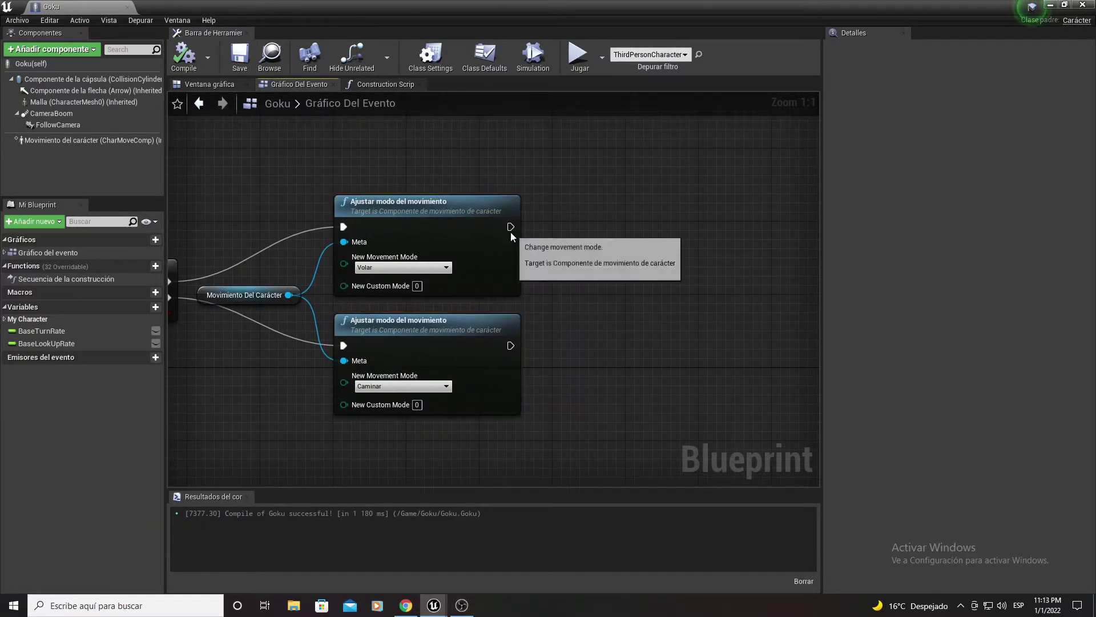
# Add a Set Use Controller Rotation Pitch node after the Volar movement mode node.
pyautogui.moveTo(511, 233); pyautogui.dragTo(612, 241)
pyautogui.write('use')
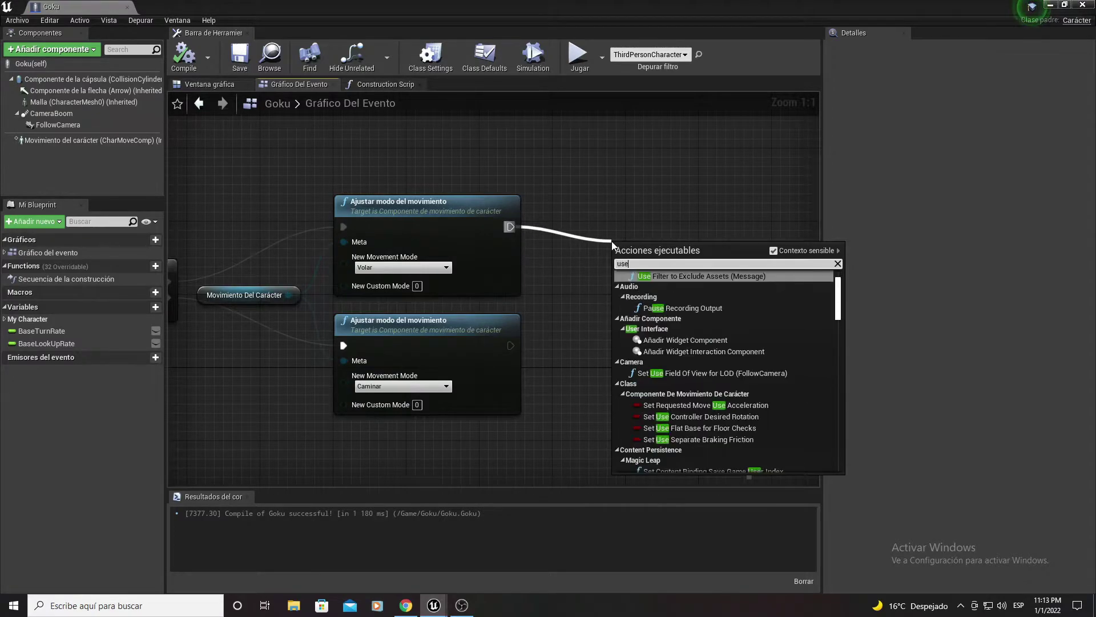
pyautogui.write('cotr')
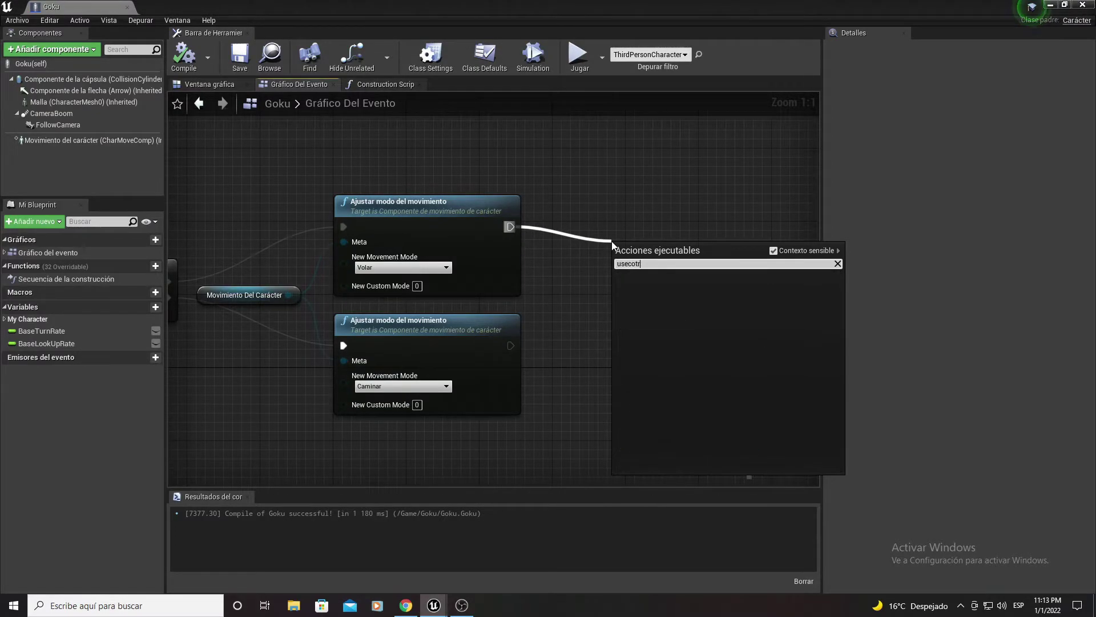
pyautogui.press('BackSpace')
pyautogui.press('BackSpace')
pyautogui.press('BackSpace')
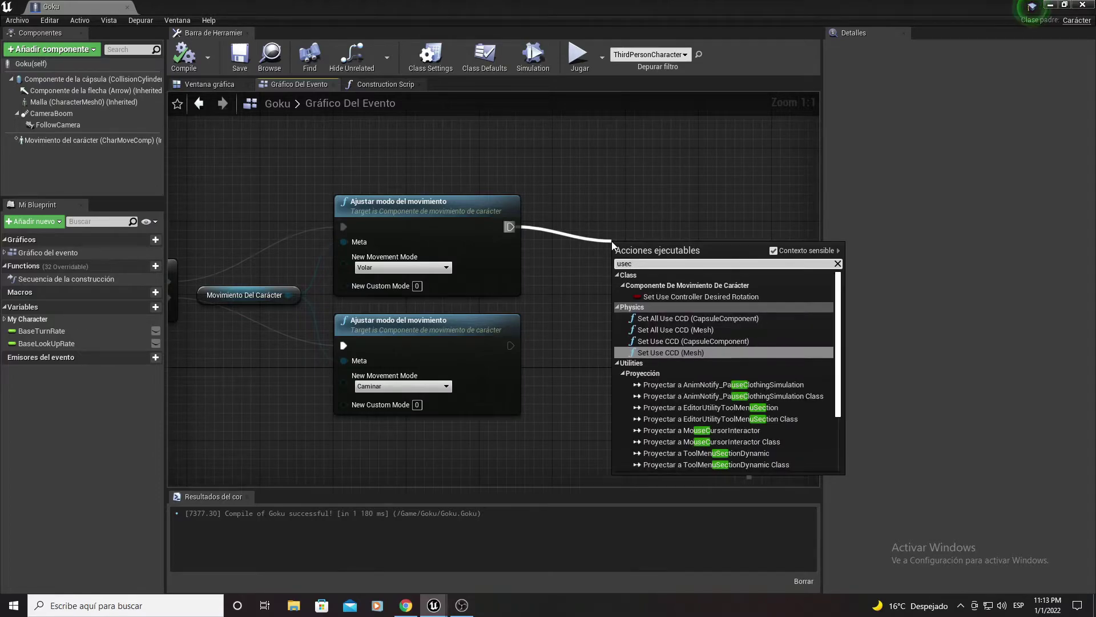
pyautogui.press('BackSpace')
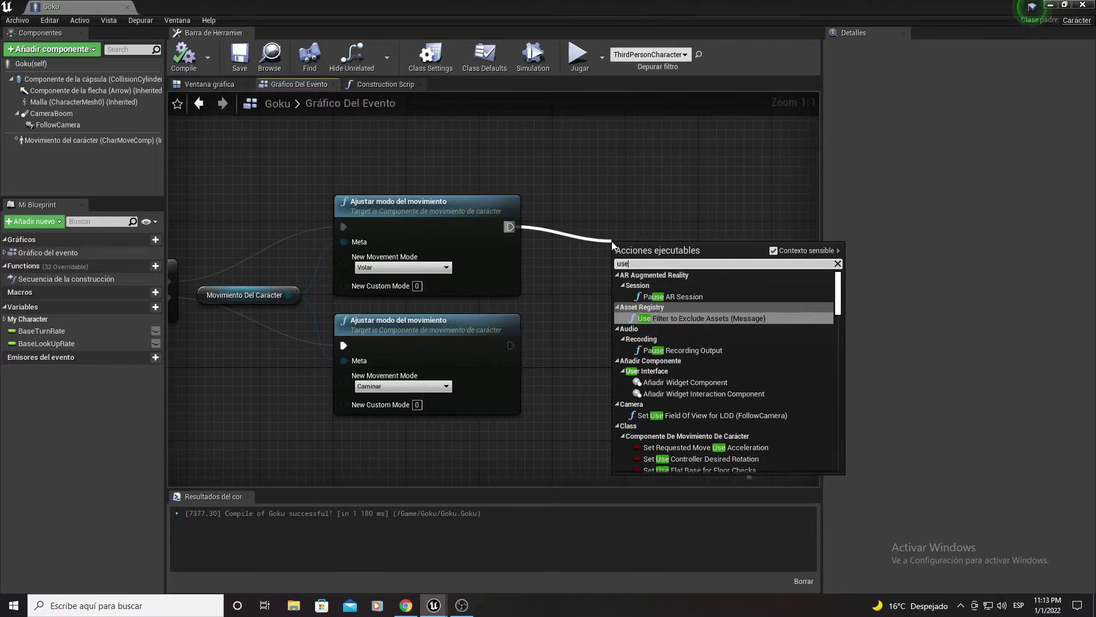
pyautogui.write('d')
pyautogui.press('BackSpace')
pyautogui.scroll(-2, 749, 437)
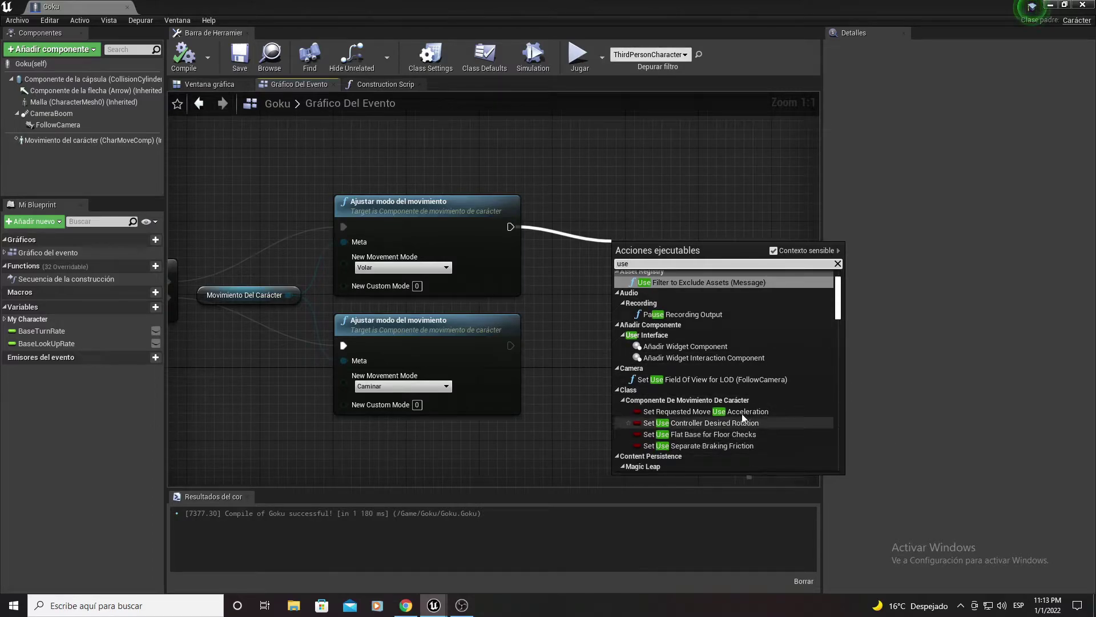
pyautogui.scroll(-3, 714, 447)
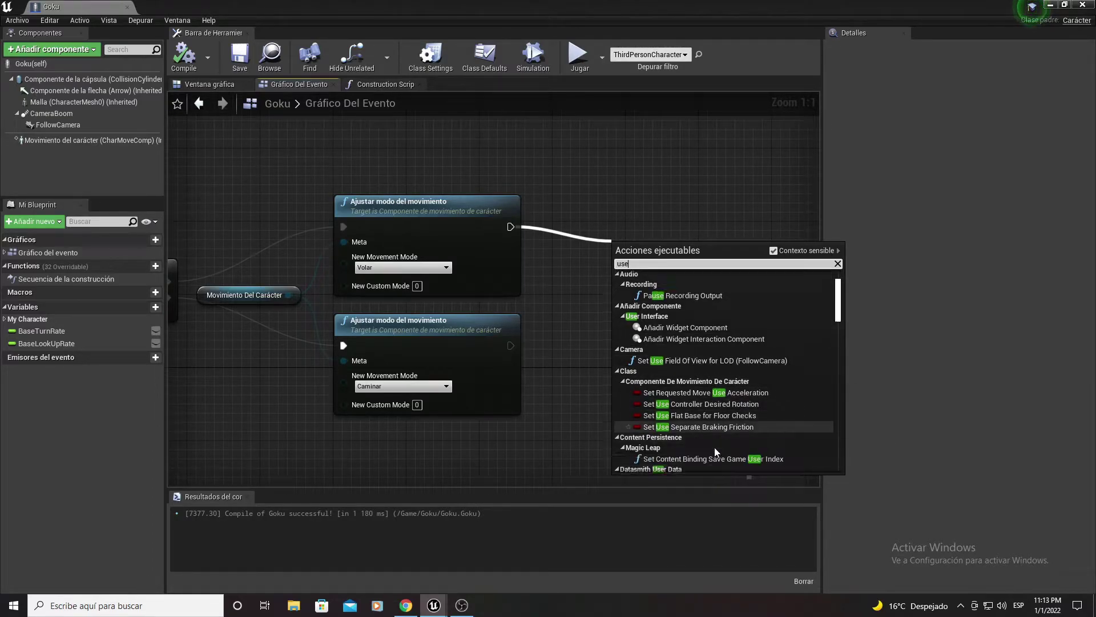
pyautogui.scroll(-4, 714, 447)
pyautogui.scroll(3, 713, 443)
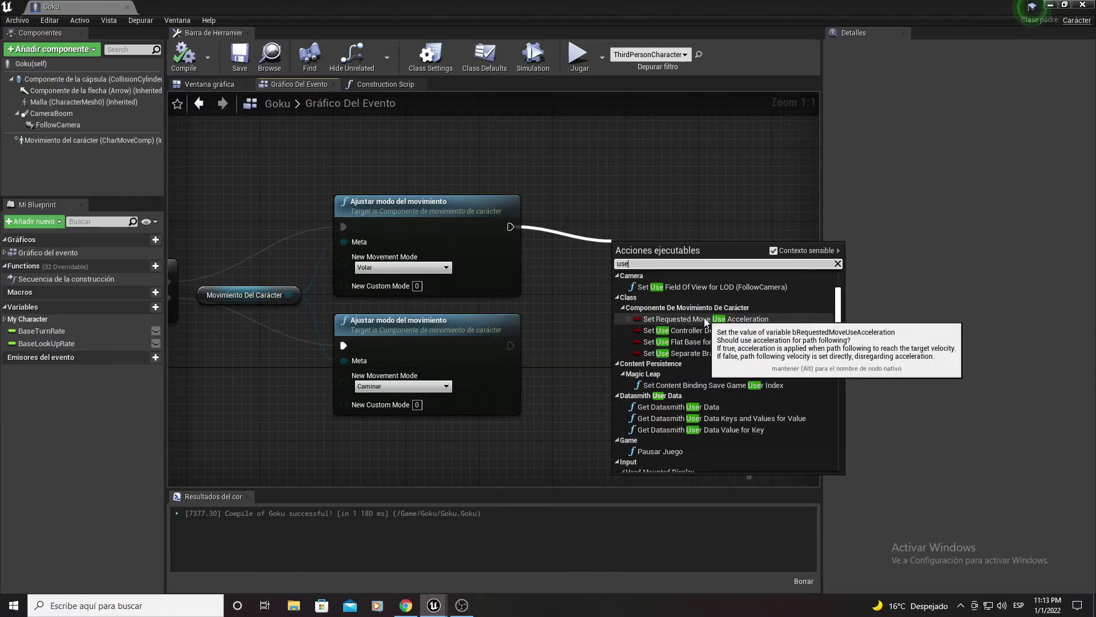
pyautogui.write('co')
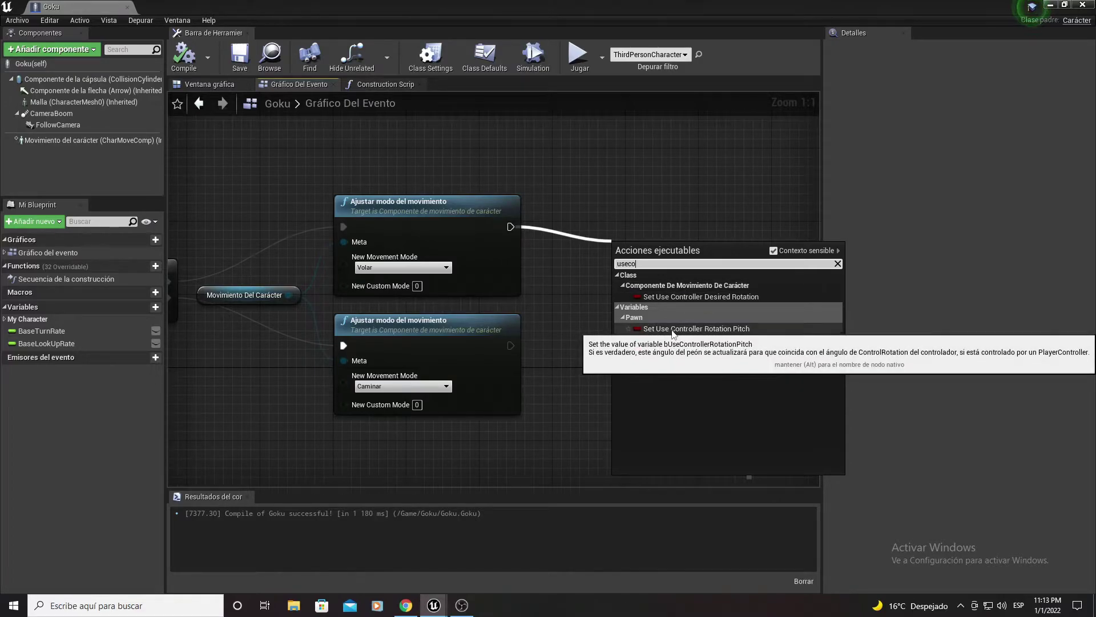
pyautogui.click(741, 329)
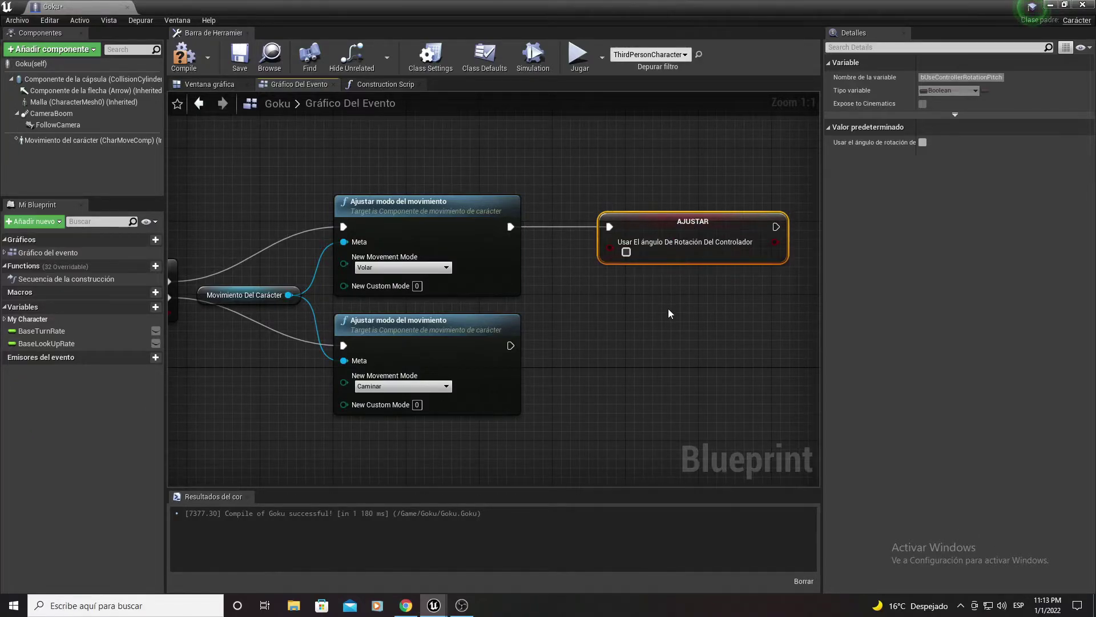
# Copy the pitch setter onto the Caminar branch, enabling pitch only on the Volar branch.
pyautogui.hotkey('ctrl', 'v')
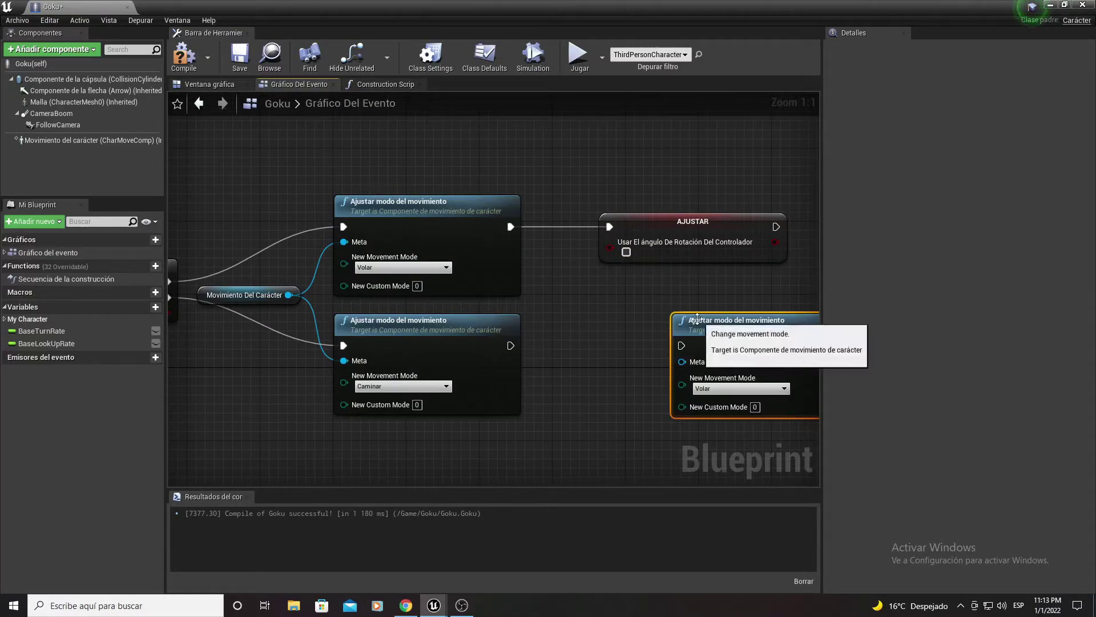
pyautogui.press('Delete')
pyautogui.moveTo(673, 172); pyautogui.dragTo(683, 311)
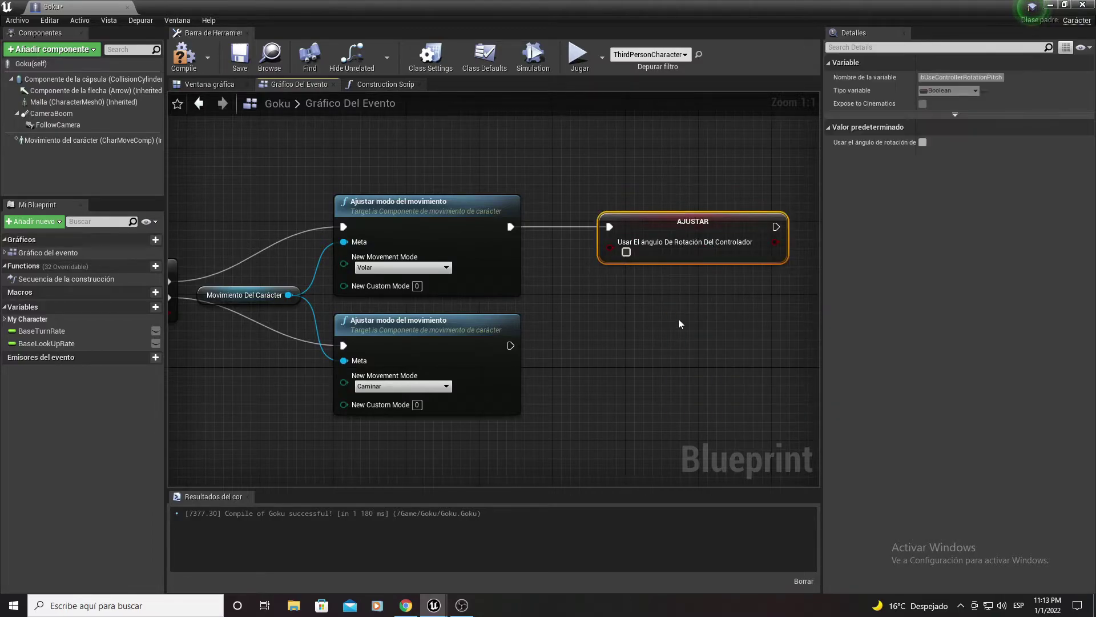
pyautogui.hotkey('ctrl', 'c')
pyautogui.hotkey('ctrl', 'v')
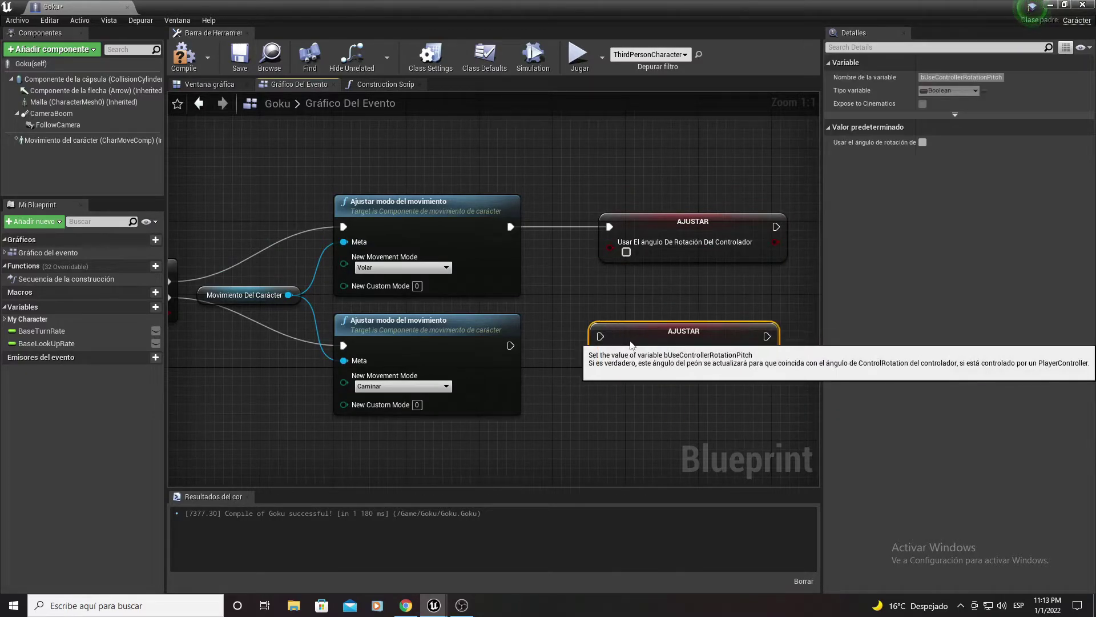
pyautogui.moveTo(509, 345); pyautogui.dragTo(602, 336)
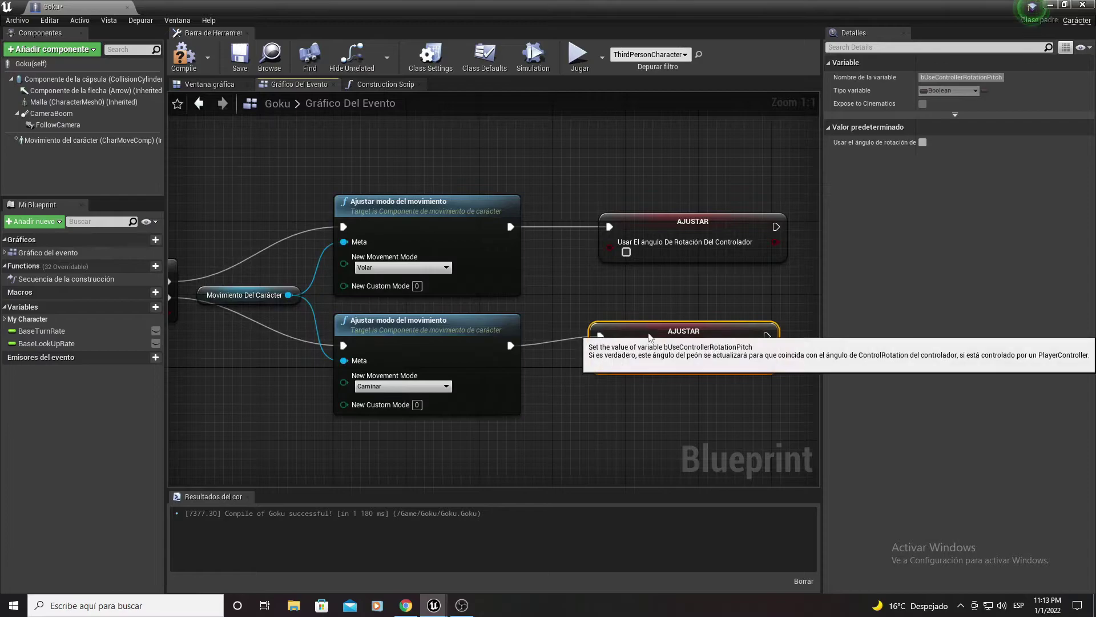
pyautogui.press('q')
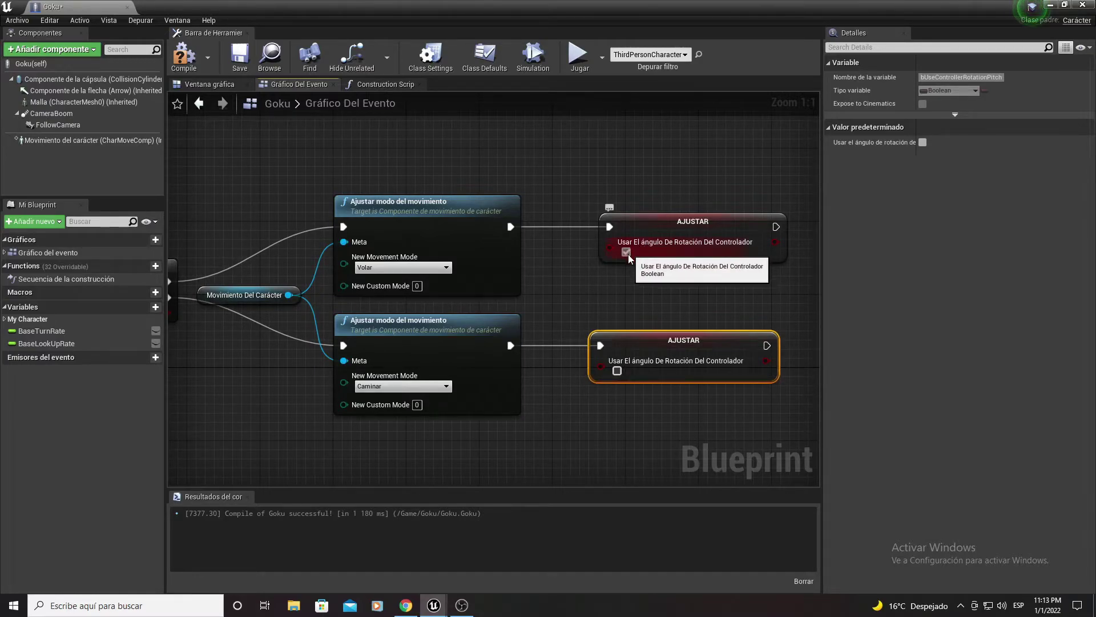
pyautogui.click(626, 251)
pyautogui.moveTo(600, 392)
pyautogui.mouseDown(button='right')
pyautogui.moveTo(510, 367)
pyautogui.moveTo(526, 371)
pyautogui.moveTo(477, 411)
pyautogui.mouseUp(button='right')
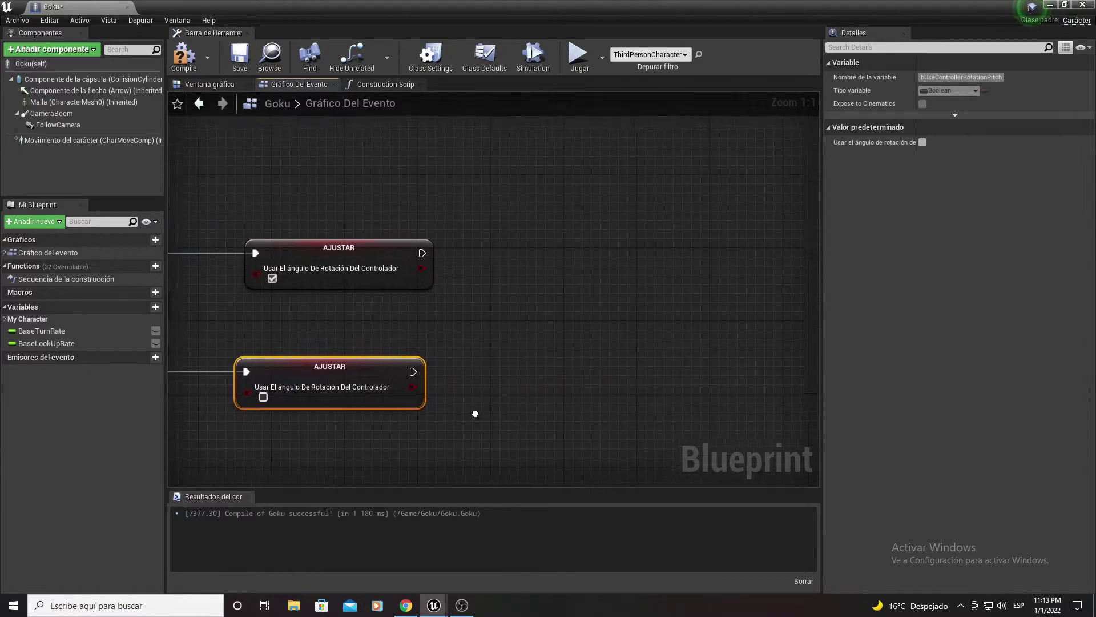
# Add a Follow Camera reference next to the rotation setters.
pyautogui.click(663, 362)
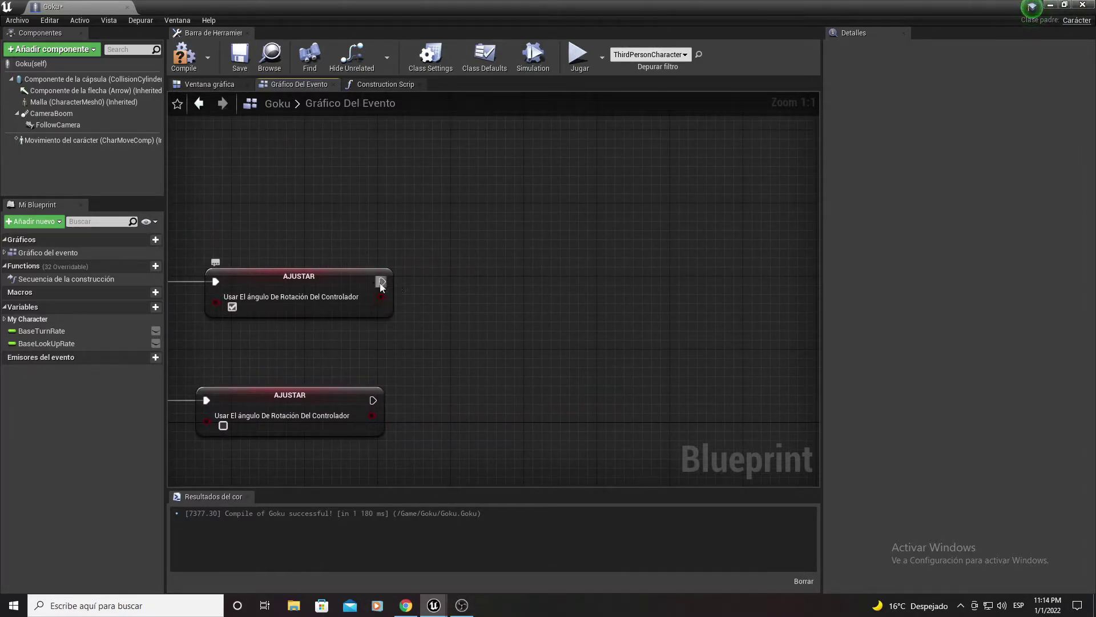
pyautogui.moveTo(381, 282); pyautogui.dragTo(447, 310)
pyautogui.write('usepaw')
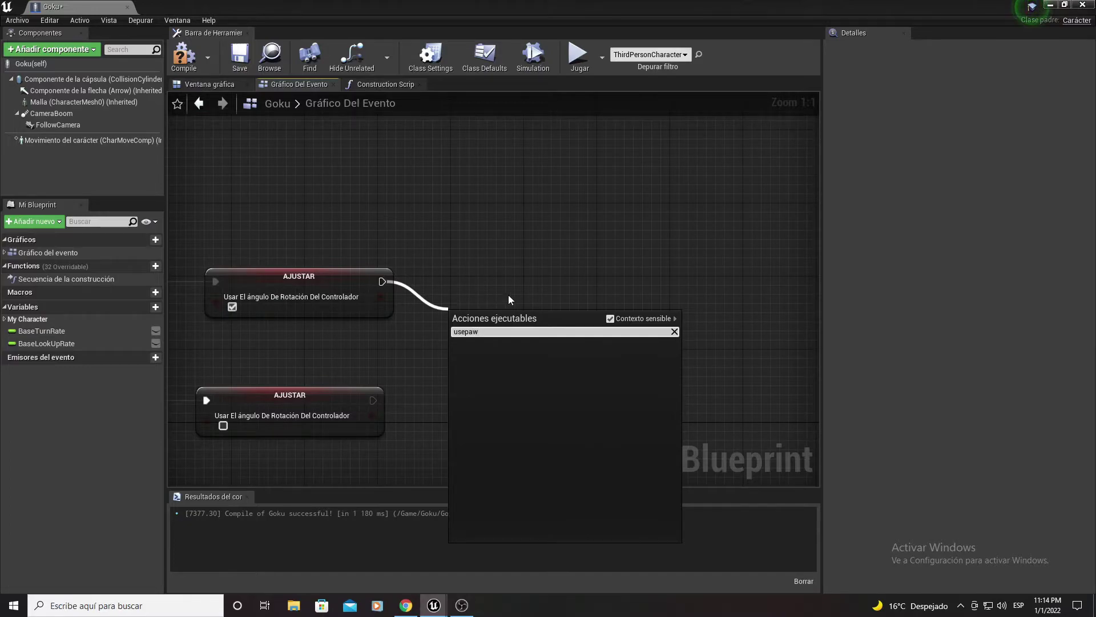
pyautogui.click(508, 294)
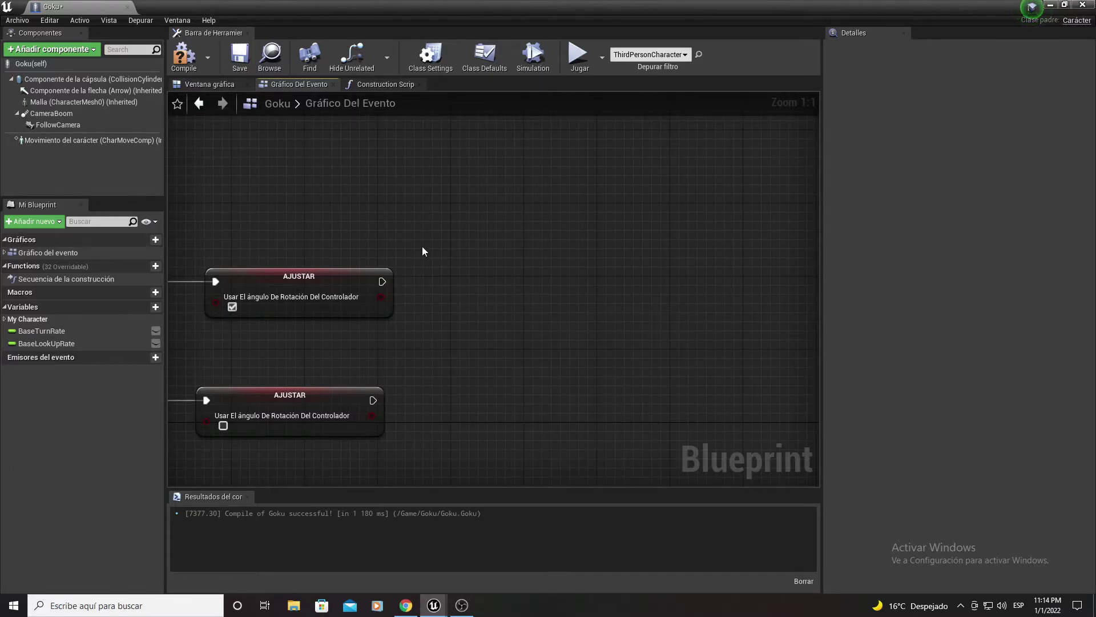
pyautogui.moveTo(49, 125); pyautogui.dragTo(328, 356)
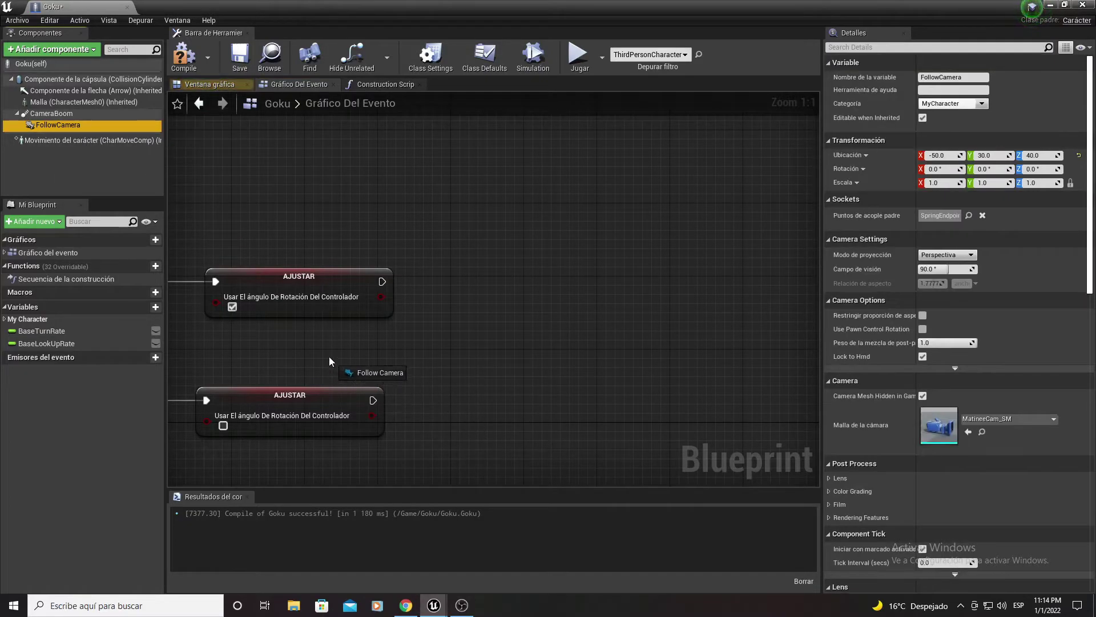
pyautogui.moveTo(394, 368); pyautogui.dragTo(452, 338)
pyautogui.write('u')
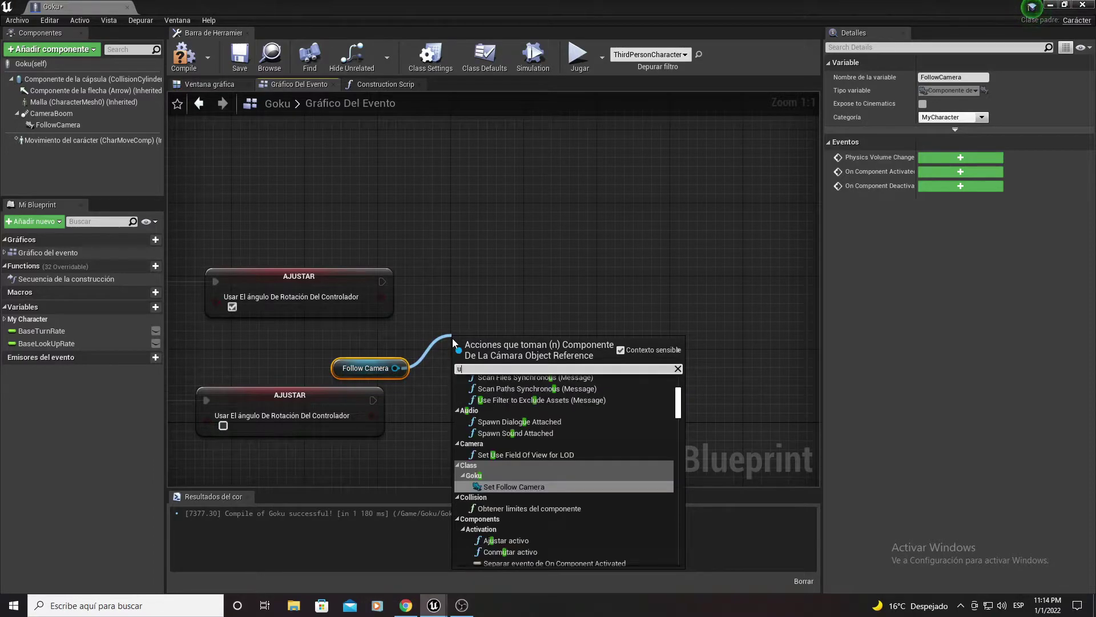
pyautogui.write('sepaw')
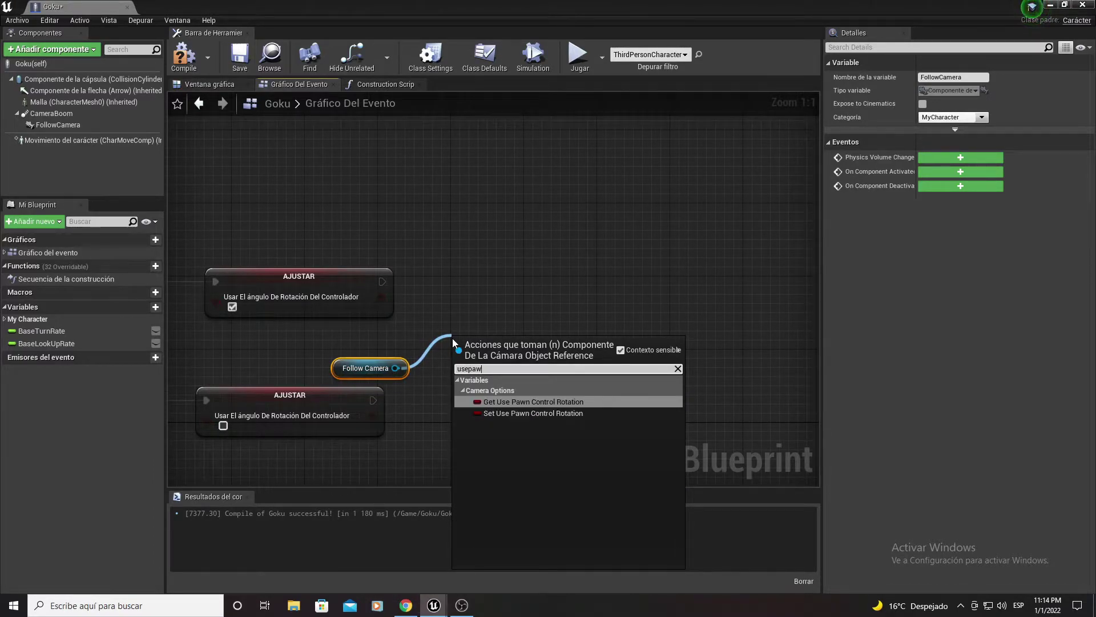
pyautogui.press('Return')
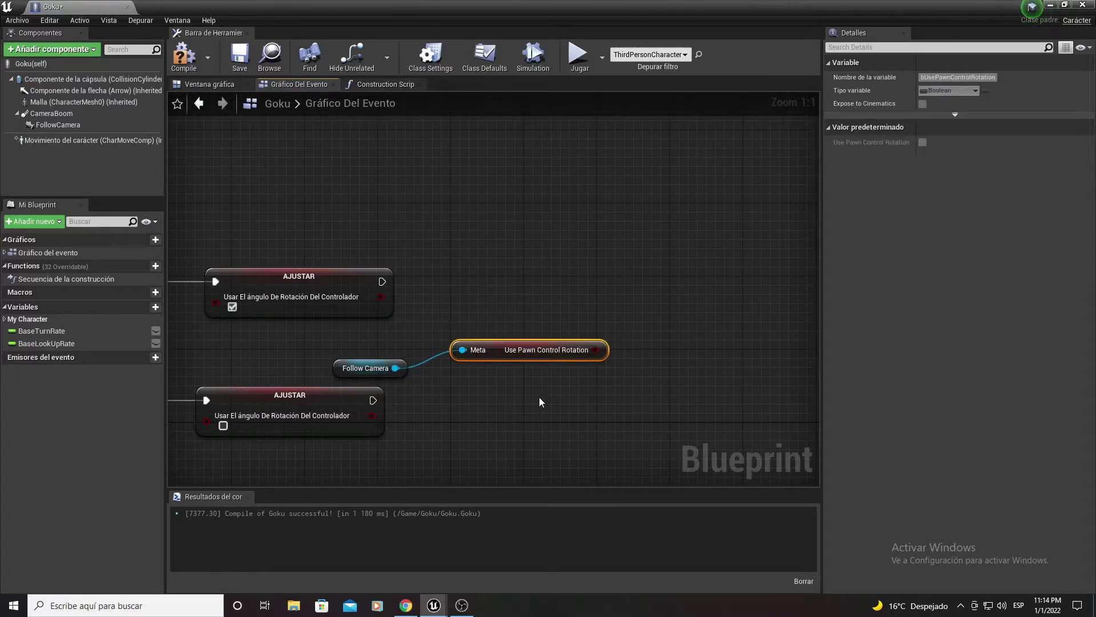
pyautogui.press('Delete')
# Add Set Use Pawn Control Rotation on Follow Camera and wire both rotation branches into it.
pyautogui.moveTo(398, 371); pyautogui.dragTo(447, 353)
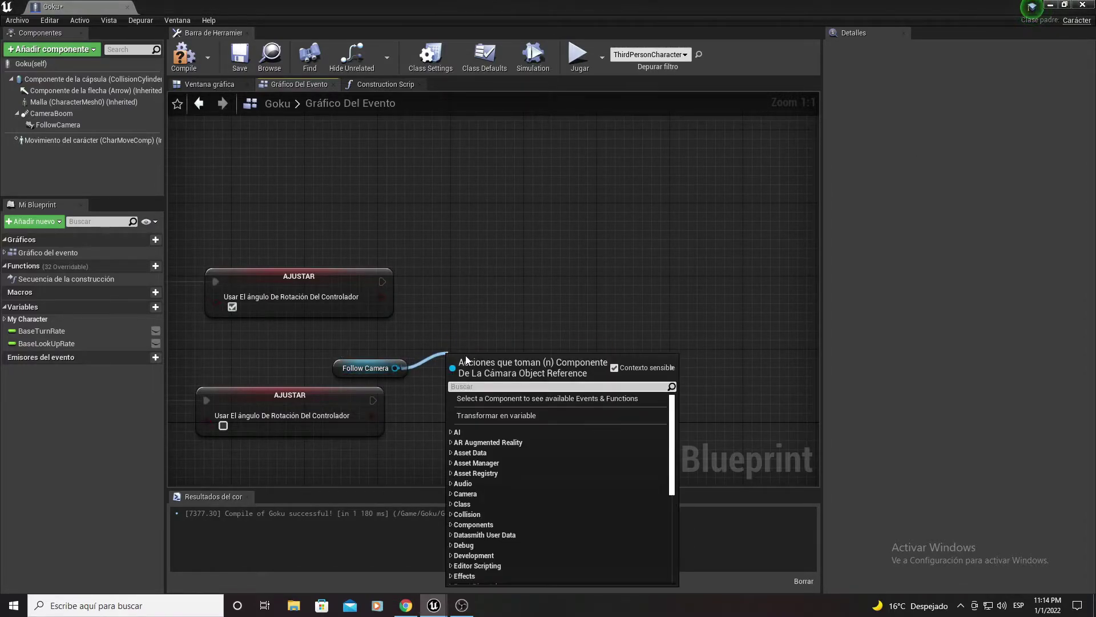
pyautogui.write('usepaw')
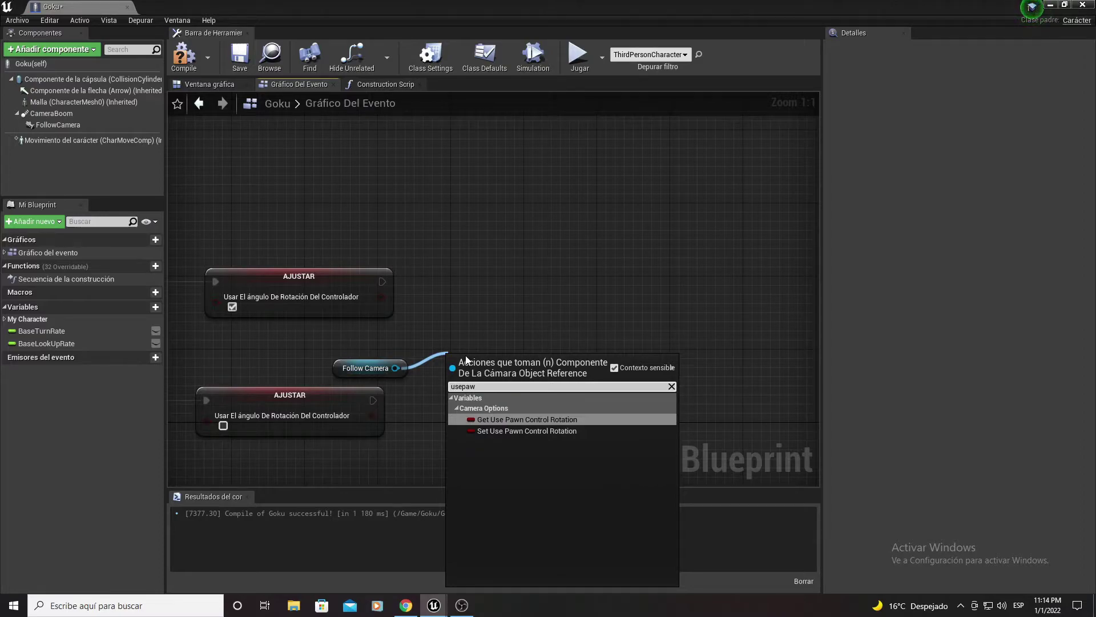
pyautogui.press('Down')
pyautogui.press('Return')
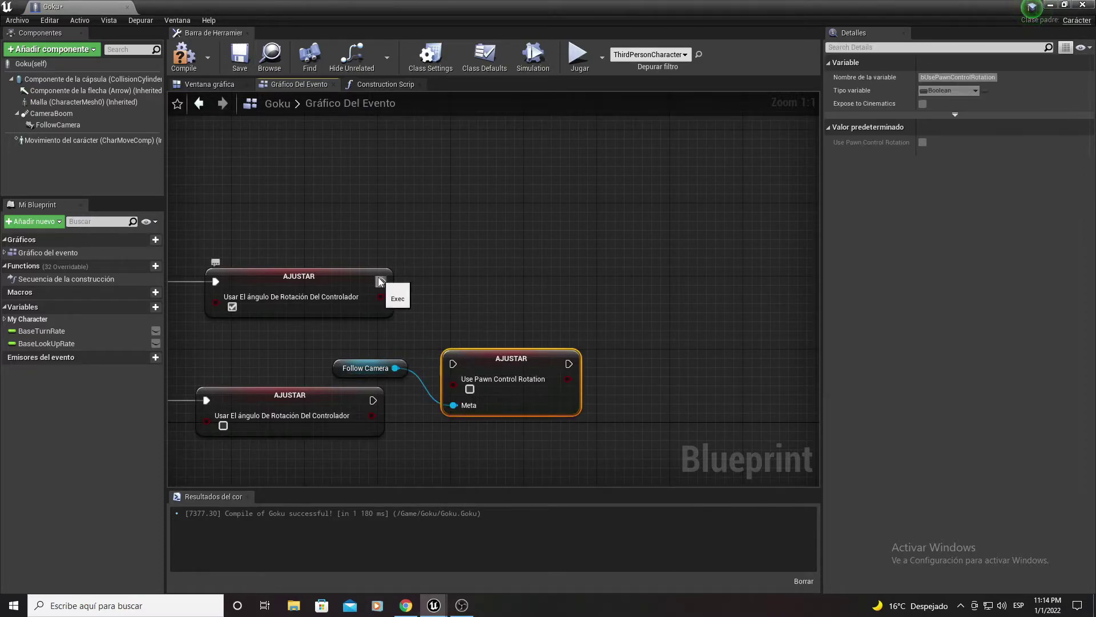
pyautogui.moveTo(485, 363); pyautogui.dragTo(521, 318)
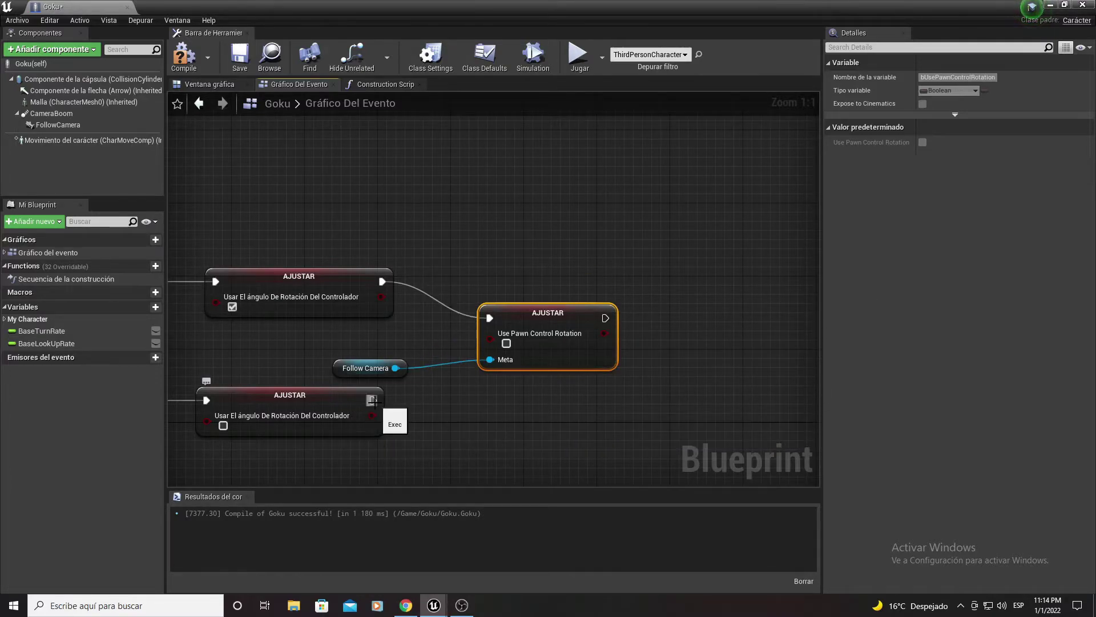
pyautogui.moveTo(495, 323); pyautogui.dragTo(495, 324)
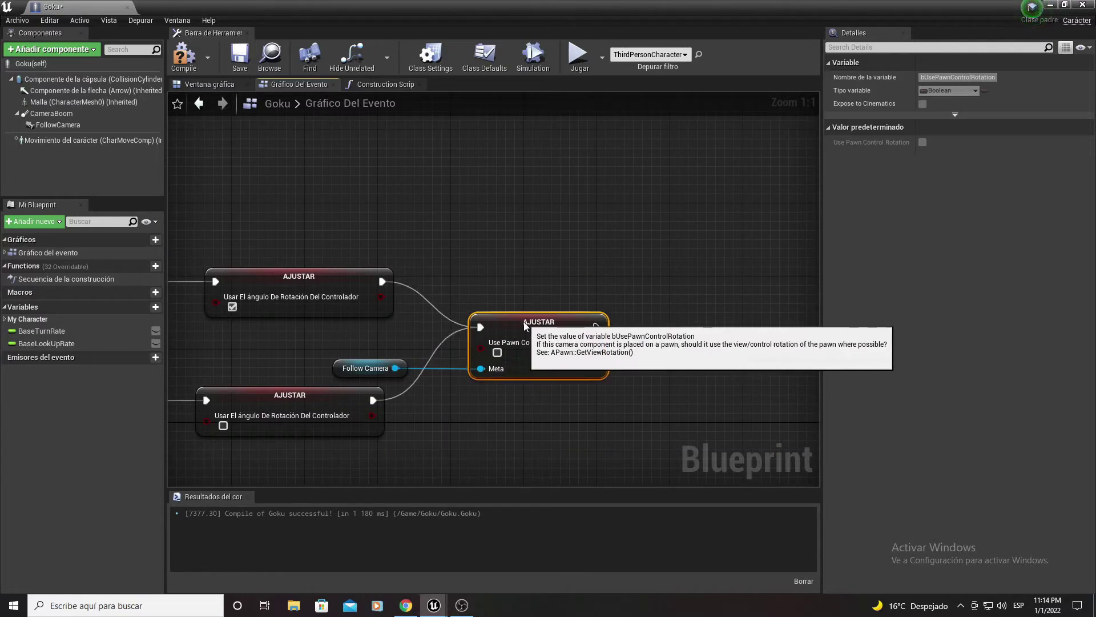
pyautogui.moveTo(728, 349); pyautogui.dragTo(629, 360, button='right')
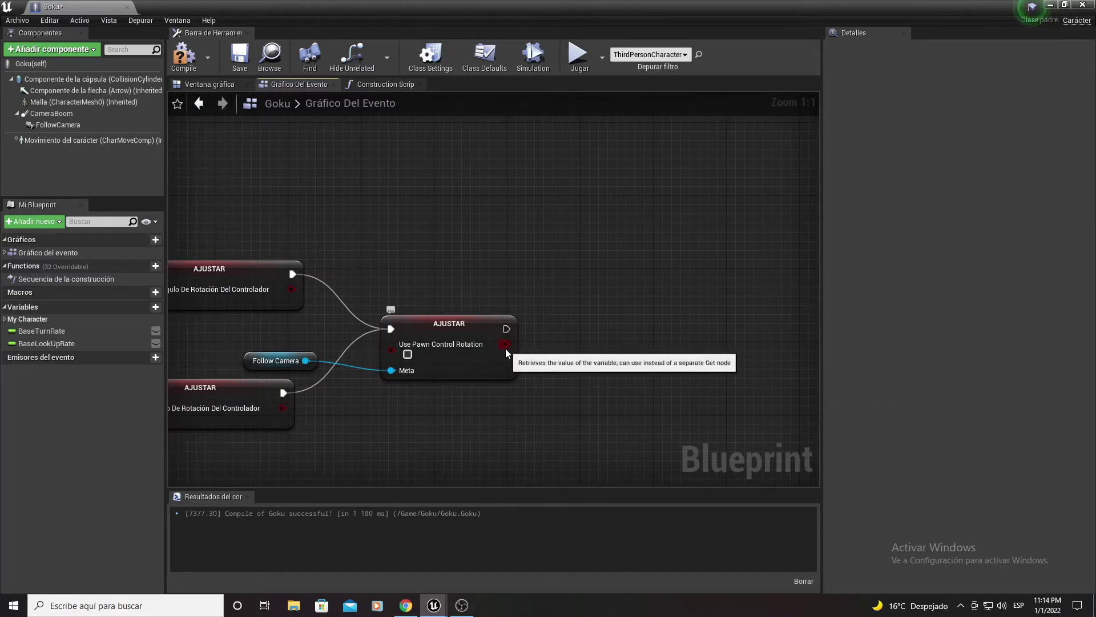
# Chain a Set Use Controller Rotation Yaw node after the pawn control rotation setter.
pyautogui.moveTo(505, 343); pyautogui.dragTo(623, 346)
pyautogui.write('use')
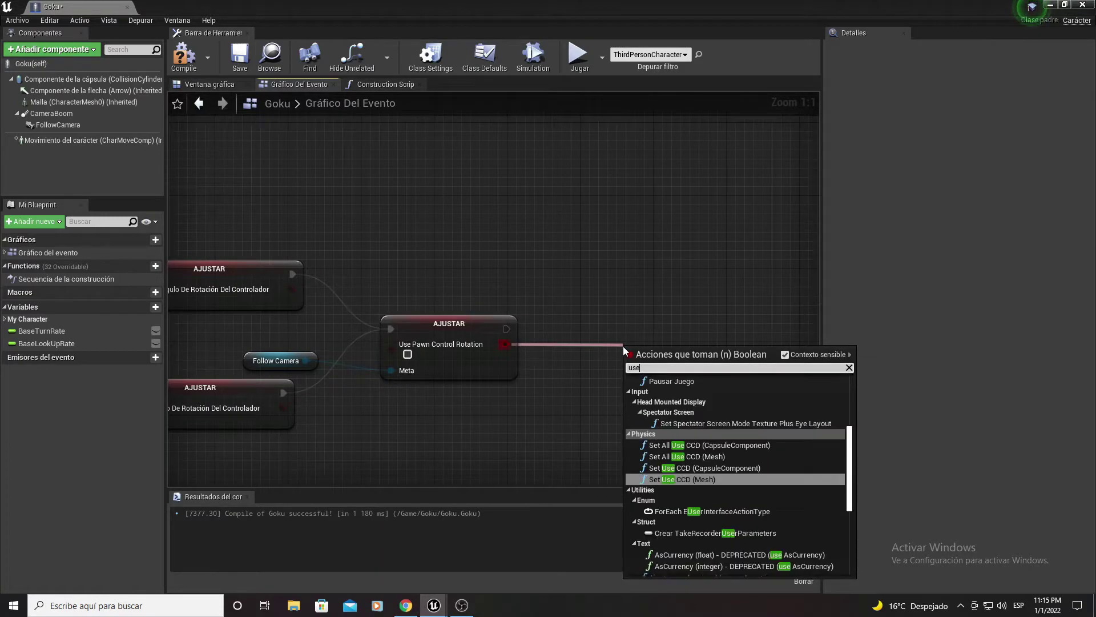
pyautogui.write('contr')
pyautogui.press('Up')
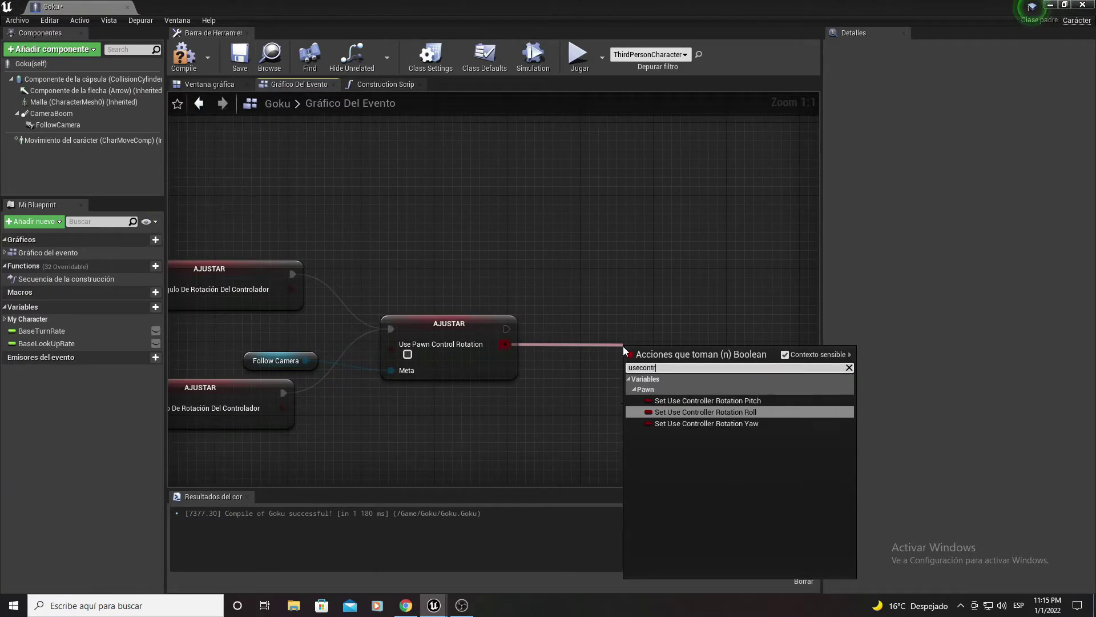
pyautogui.press('Down')
pyautogui.press('Return')
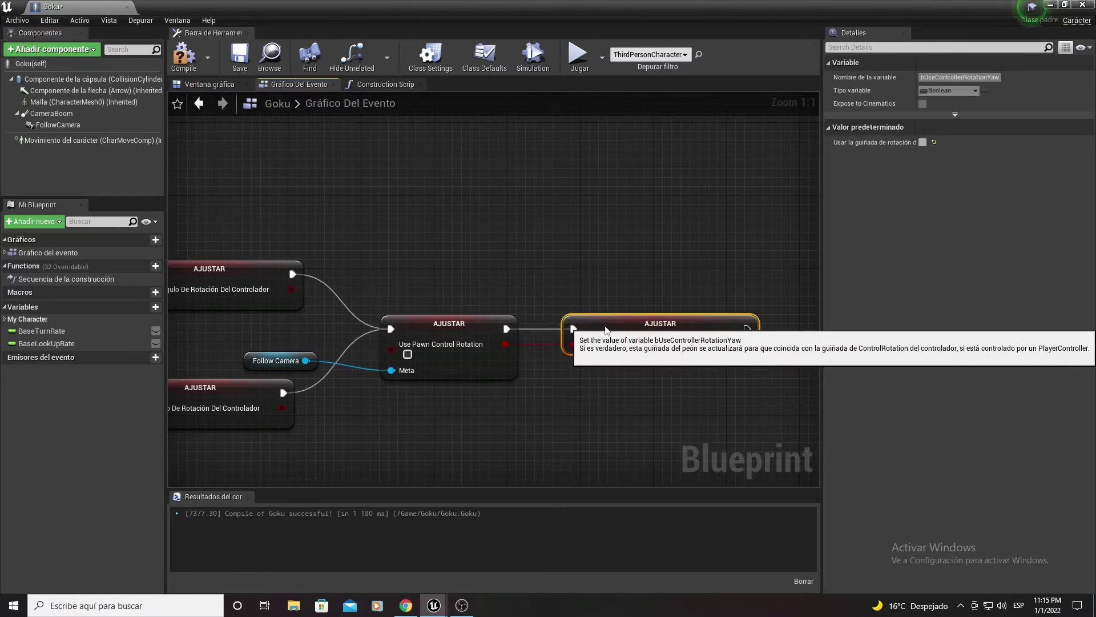
pyautogui.moveTo(755, 388); pyautogui.dragTo(424, 321, button='right')
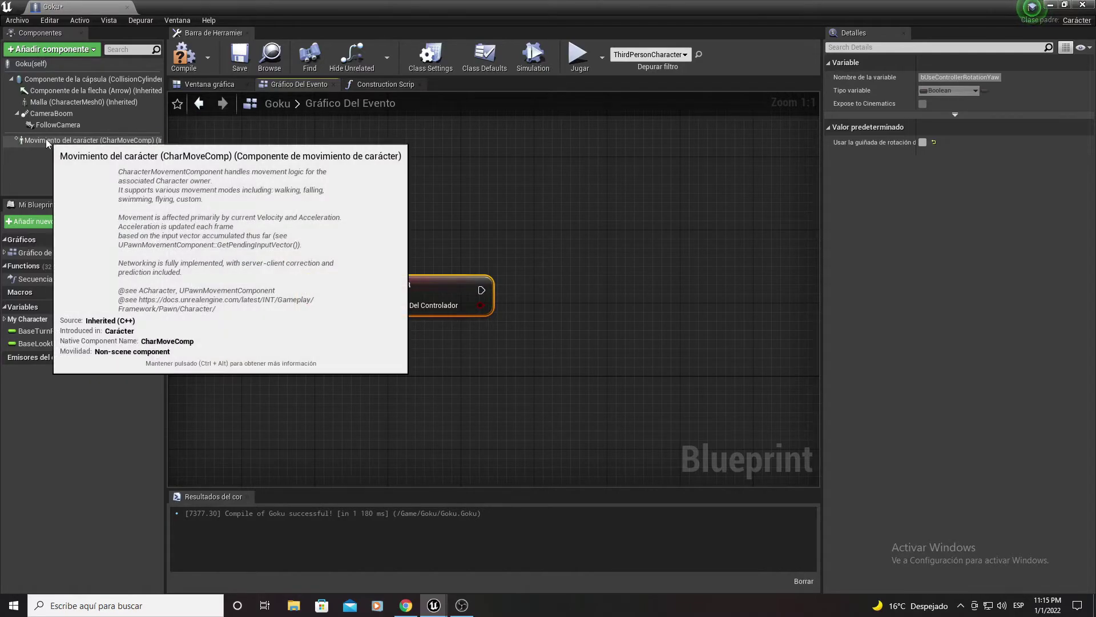
# Follow it with Set Orient Rotation To Movement targeting Movimiento Del Carácter.
pyautogui.moveTo(47, 139); pyautogui.dragTo(437, 331)
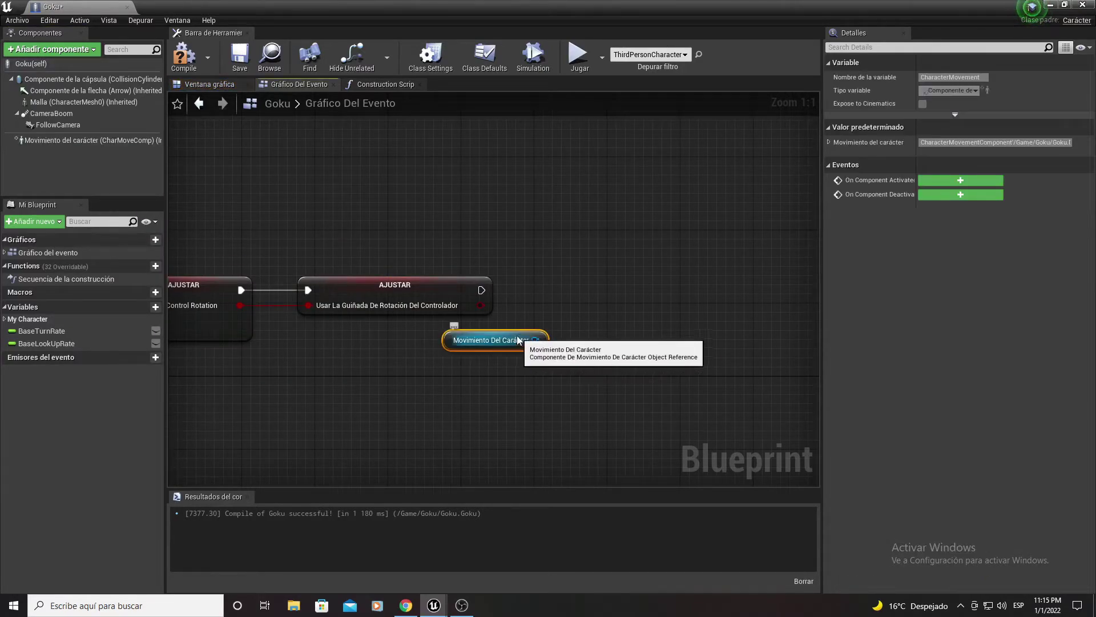
pyautogui.moveTo(536, 337)
pyautogui.mouseDown()
pyautogui.moveTo(537, 364)
pyautogui.moveTo(552, 331)
pyautogui.mouseUp()
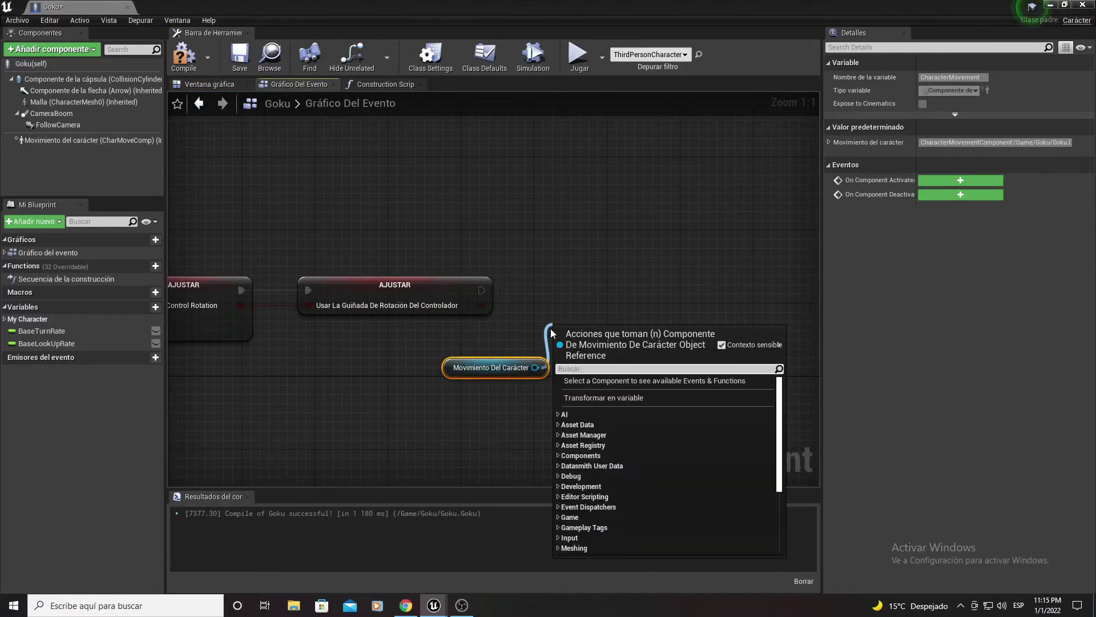
pyautogui.write('orient')
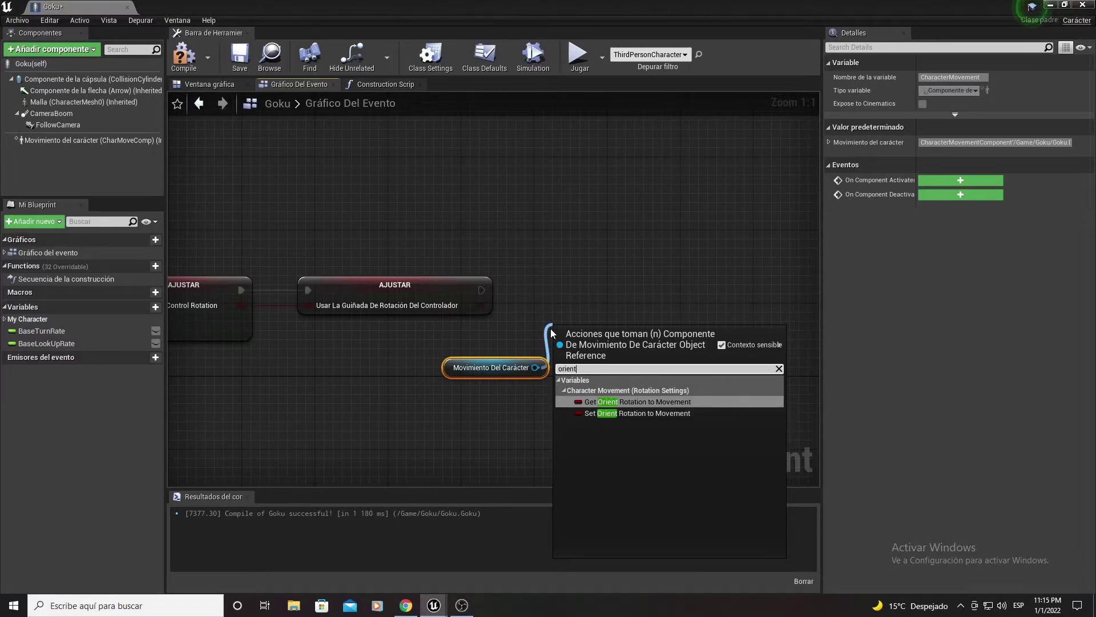
pyautogui.press('Return')
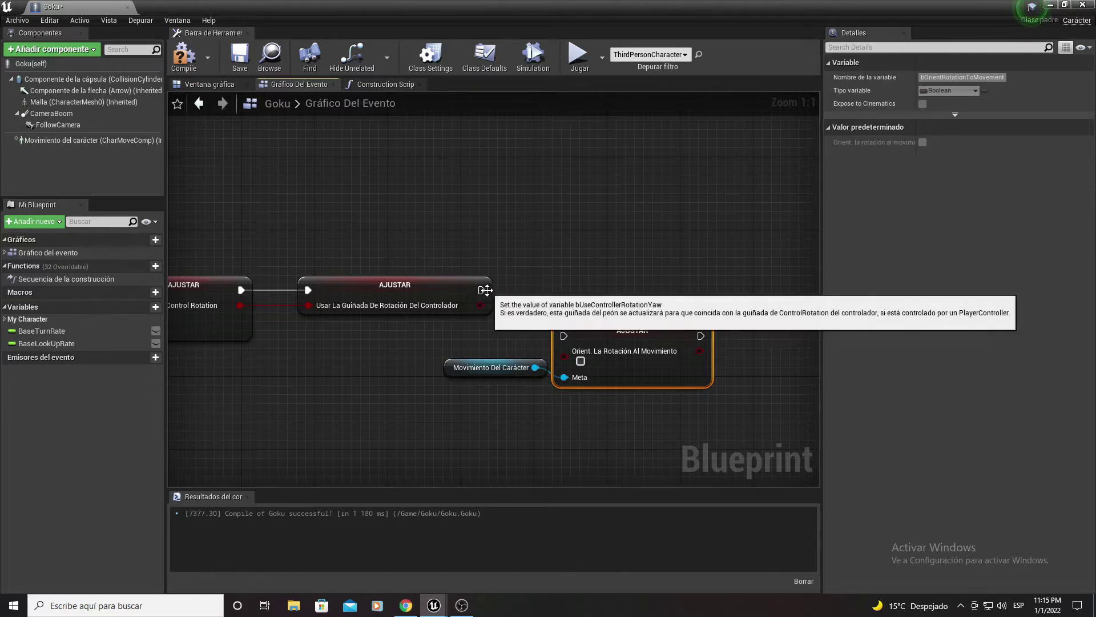
pyautogui.moveTo(482, 290); pyautogui.dragTo(510, 311)
pyautogui.moveTo(566, 341); pyautogui.dragTo(565, 338)
pyautogui.press('q')
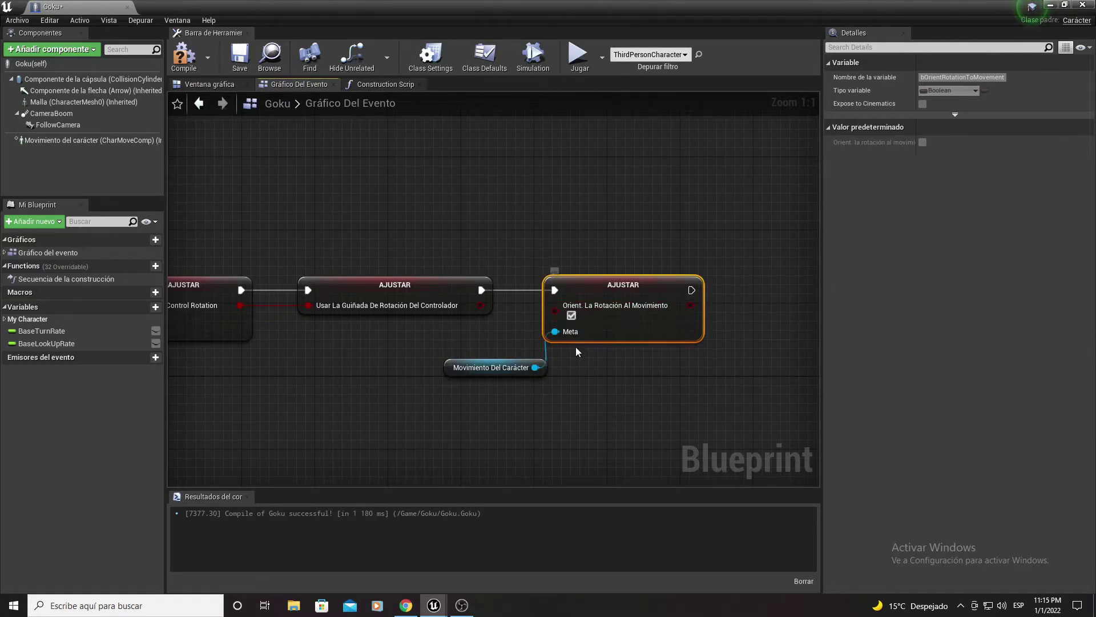
pyautogui.scroll(-3, 510, 323)
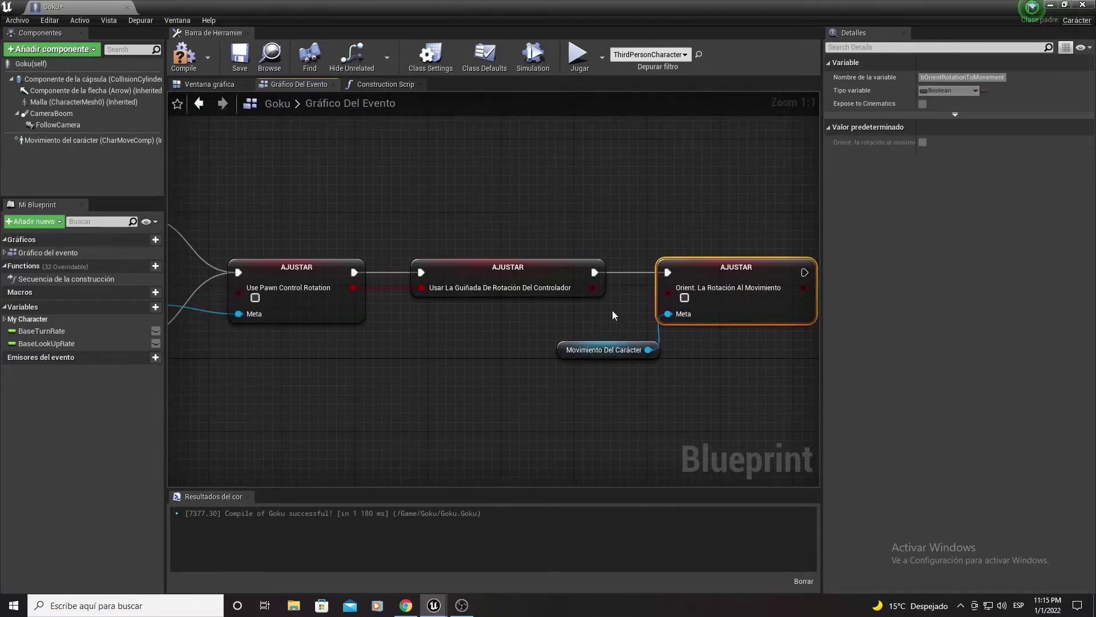
pyautogui.moveTo(429, 339); pyautogui.dragTo(510, 327, button='right')
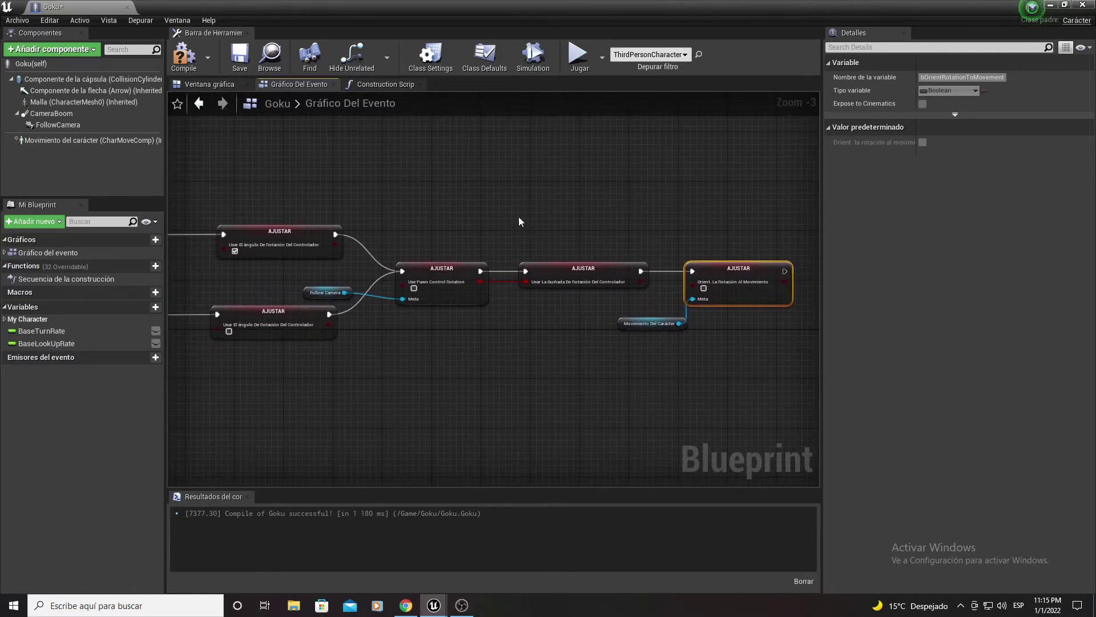
# Select all the flying toggle nodes and wrap them in a comment titled 'Boton Volar'.
pyautogui.moveTo(760, 352); pyautogui.dragTo(760, 352)
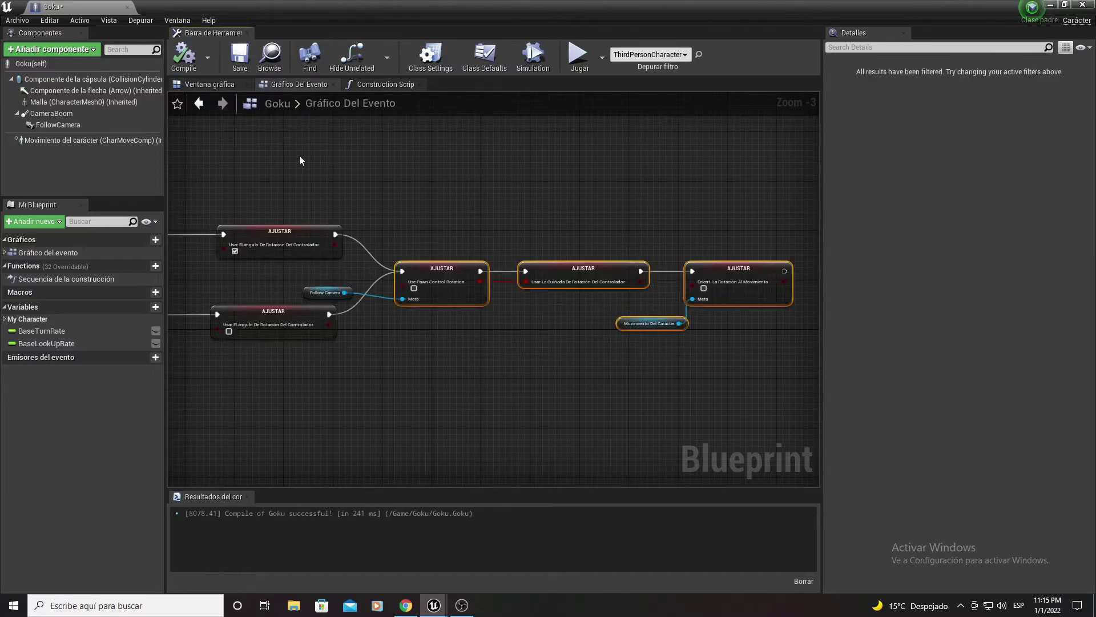
pyautogui.scroll(-2, 309, 173)
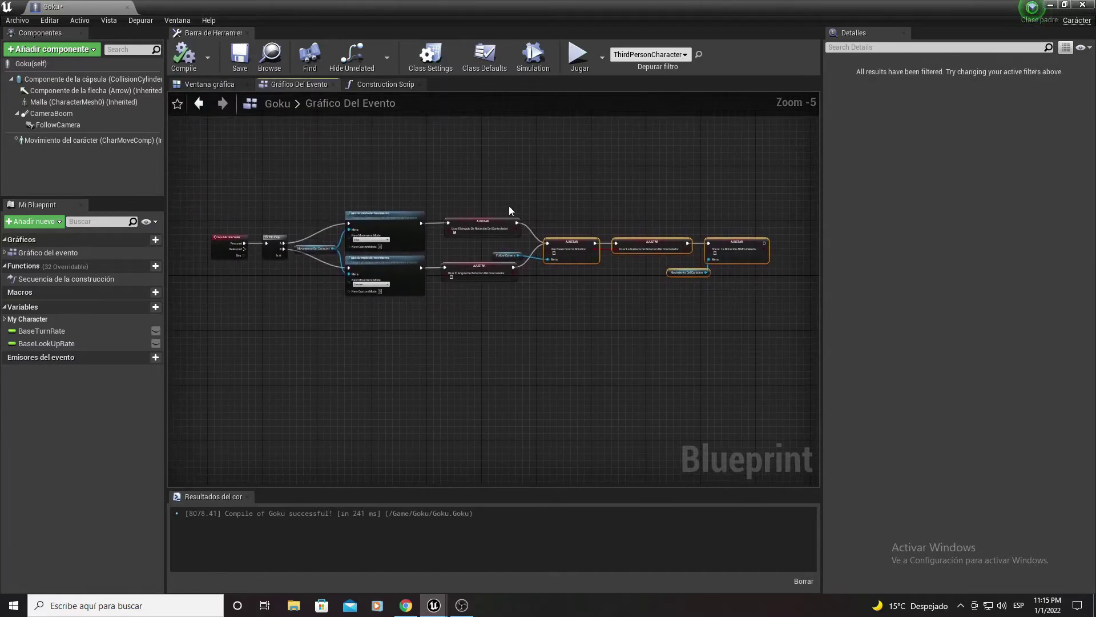
pyautogui.moveTo(742, 172); pyautogui.dragTo(732, 169)
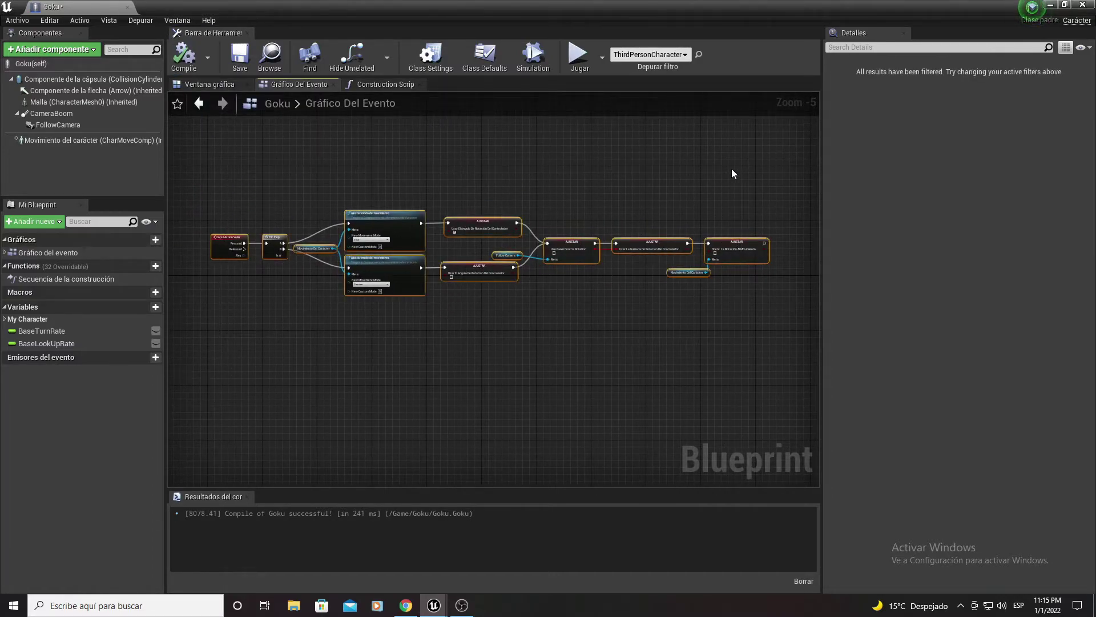
pyautogui.write('cb')
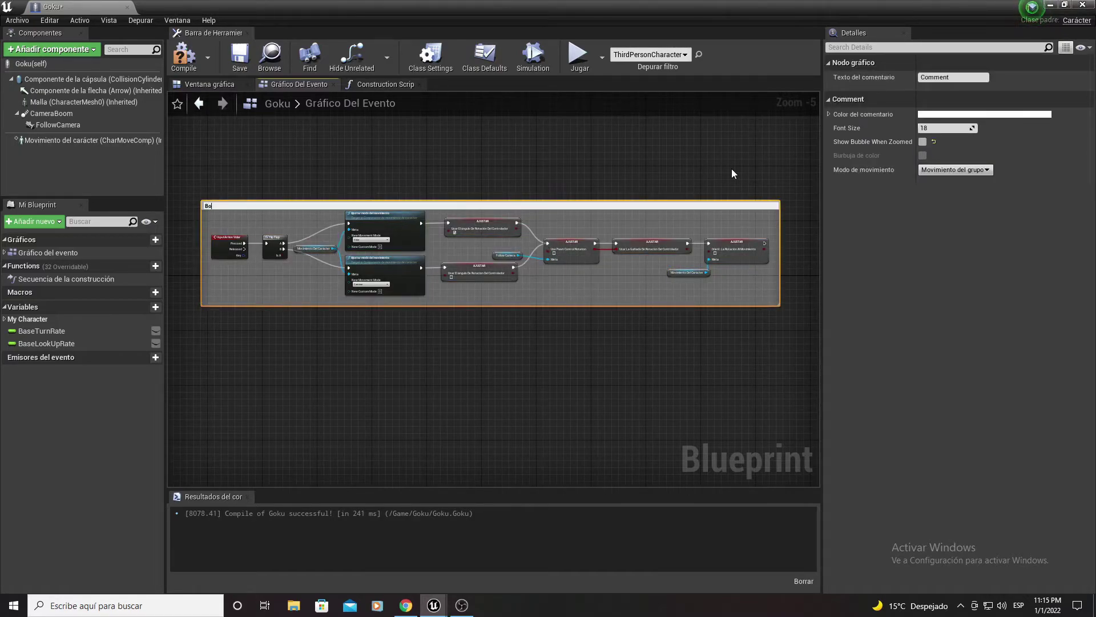
pyautogui.write('r')
pyautogui.press('Return')
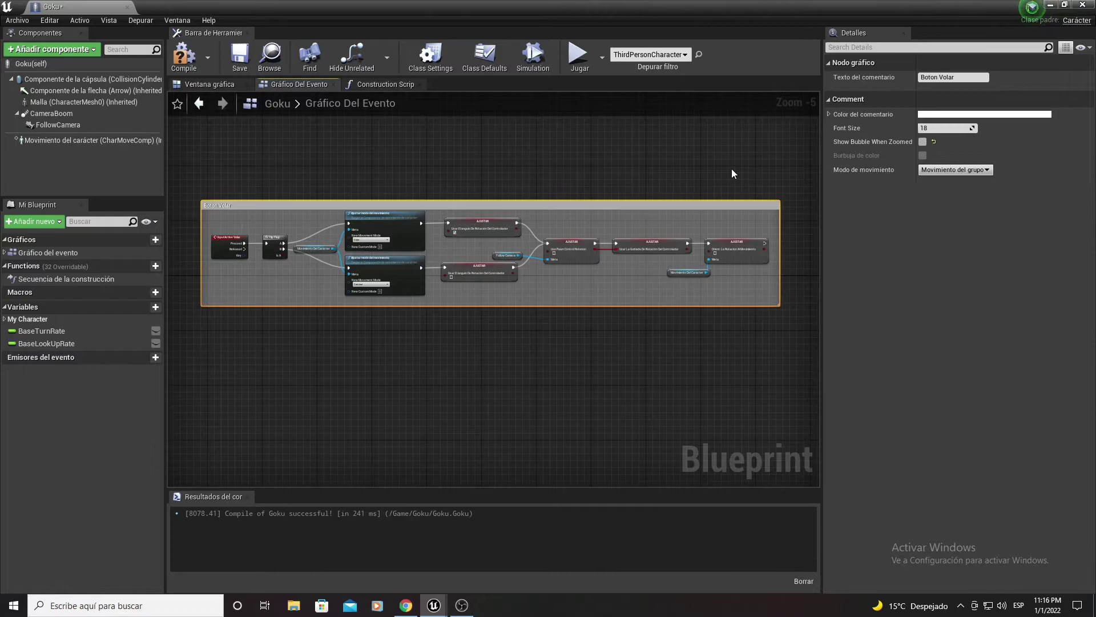
# Compile the Goku blueprint and start a Play session in the level.
pyautogui.click(177, 63)
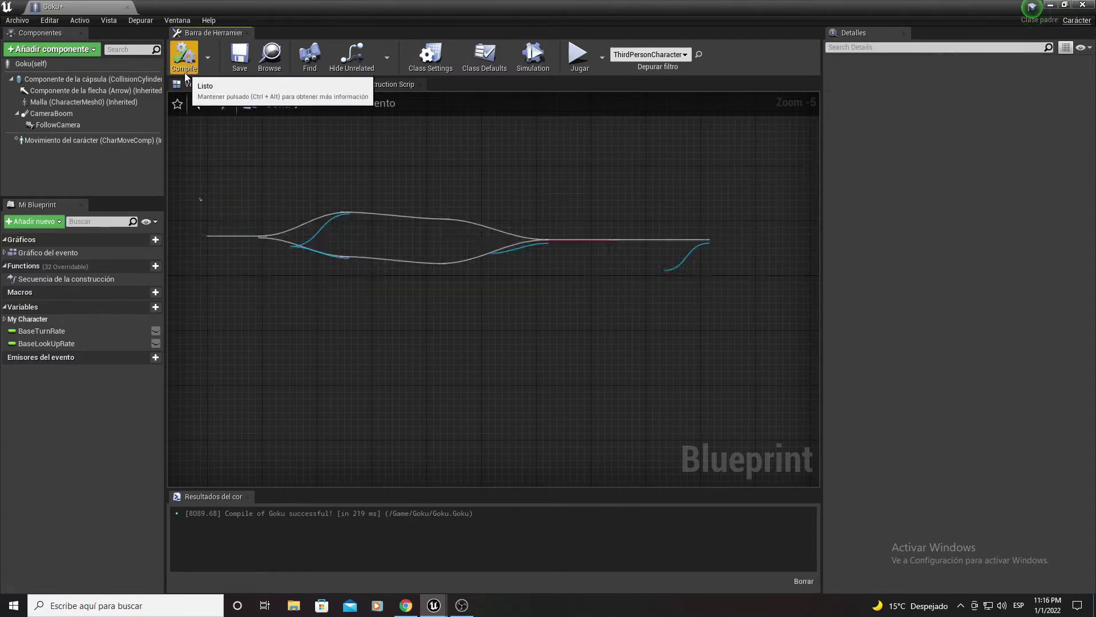
pyautogui.click(1049, 4)
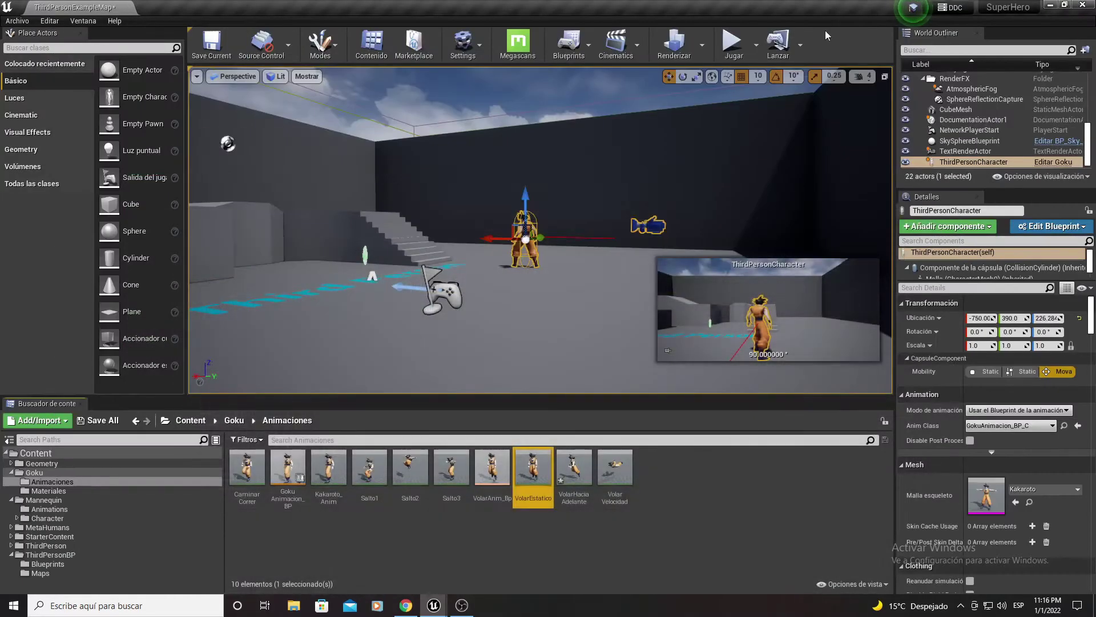
pyautogui.click(734, 55)
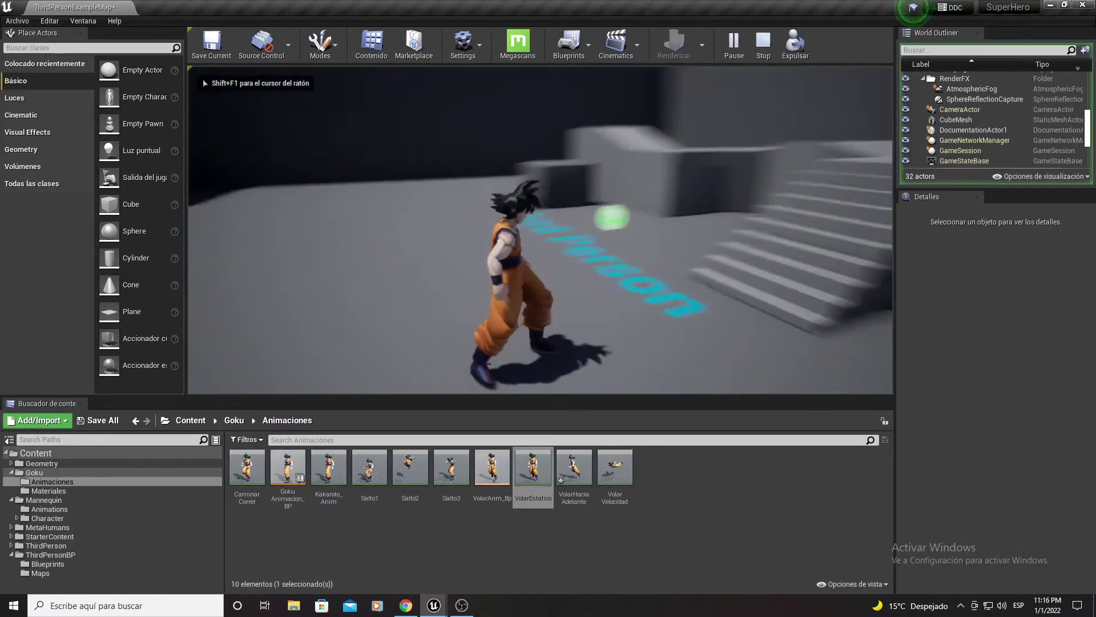
# Toggle Goku between flying and walking during play, then stop the session.
pyautogui.press('w')
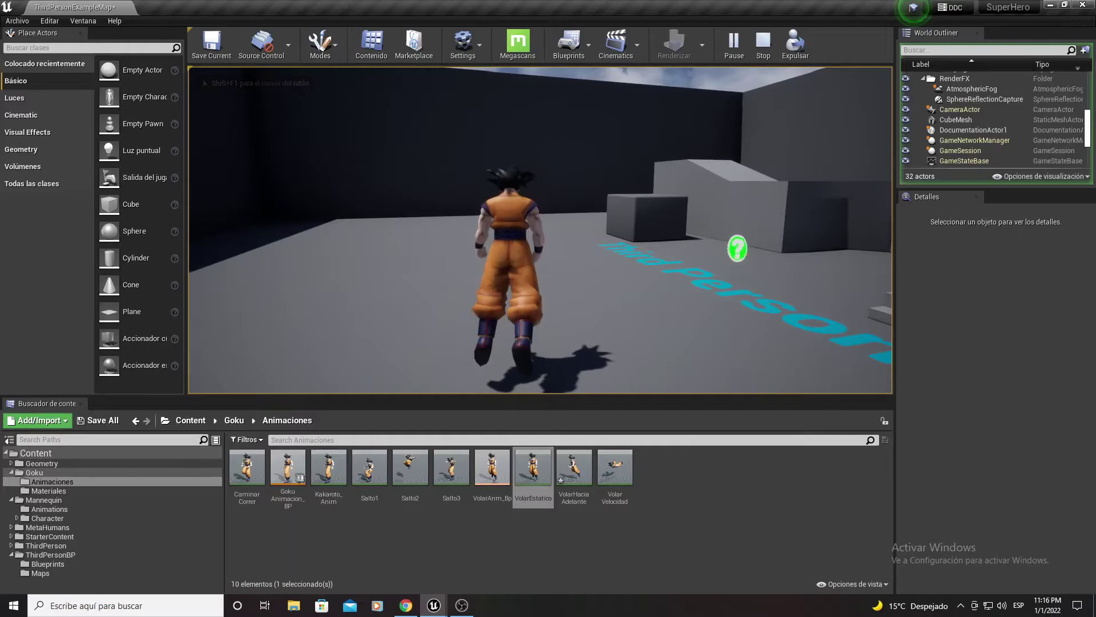
pyautogui.press('space')
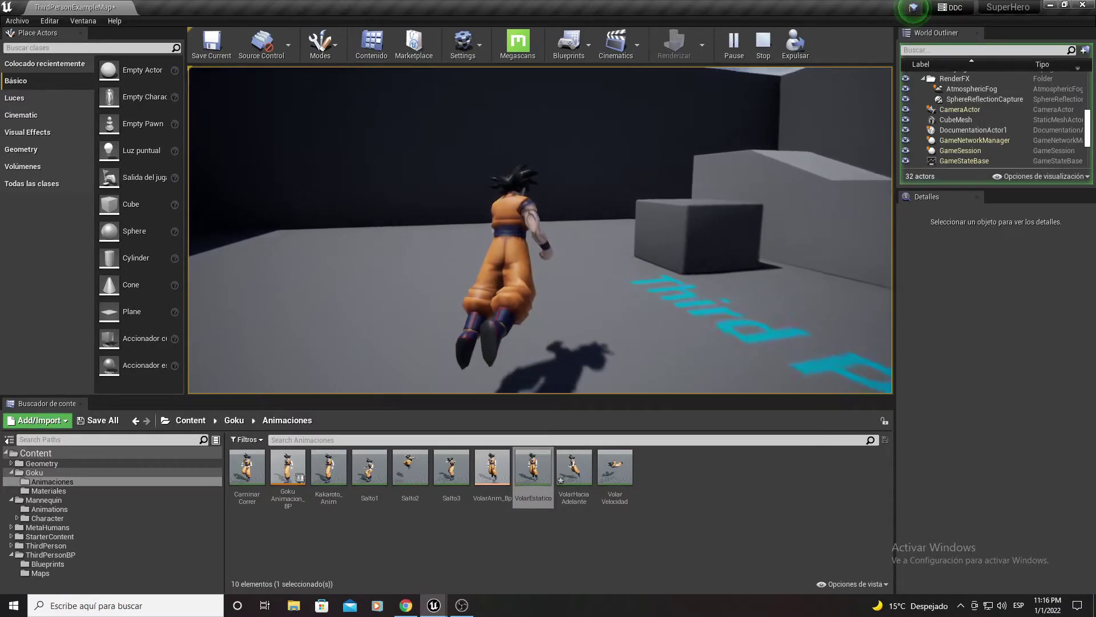
pyautogui.press('space')
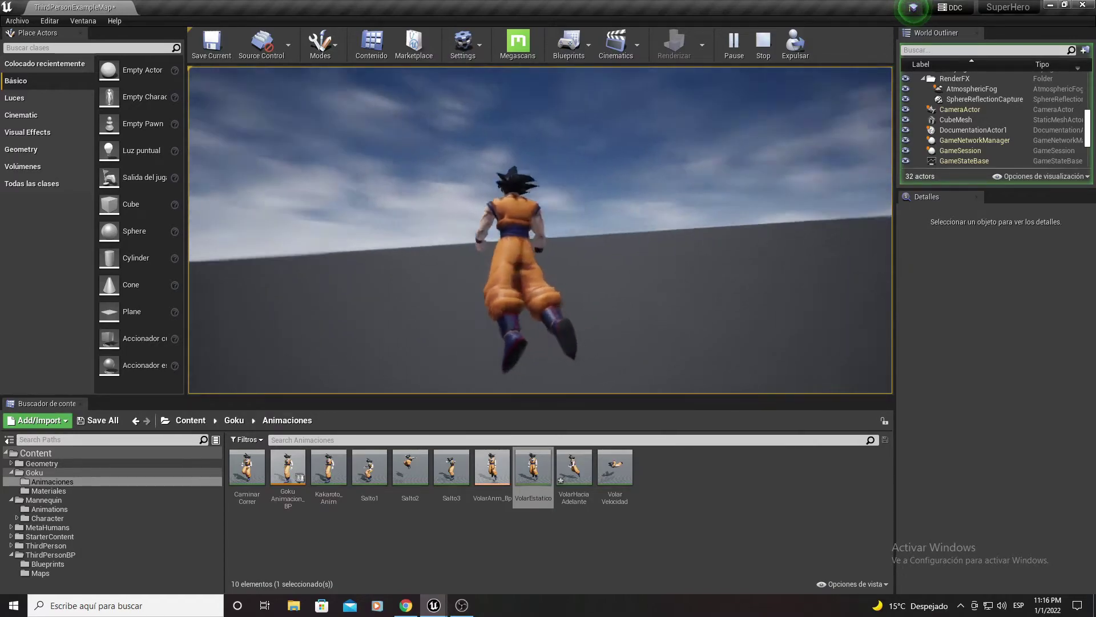
pyautogui.press('space')
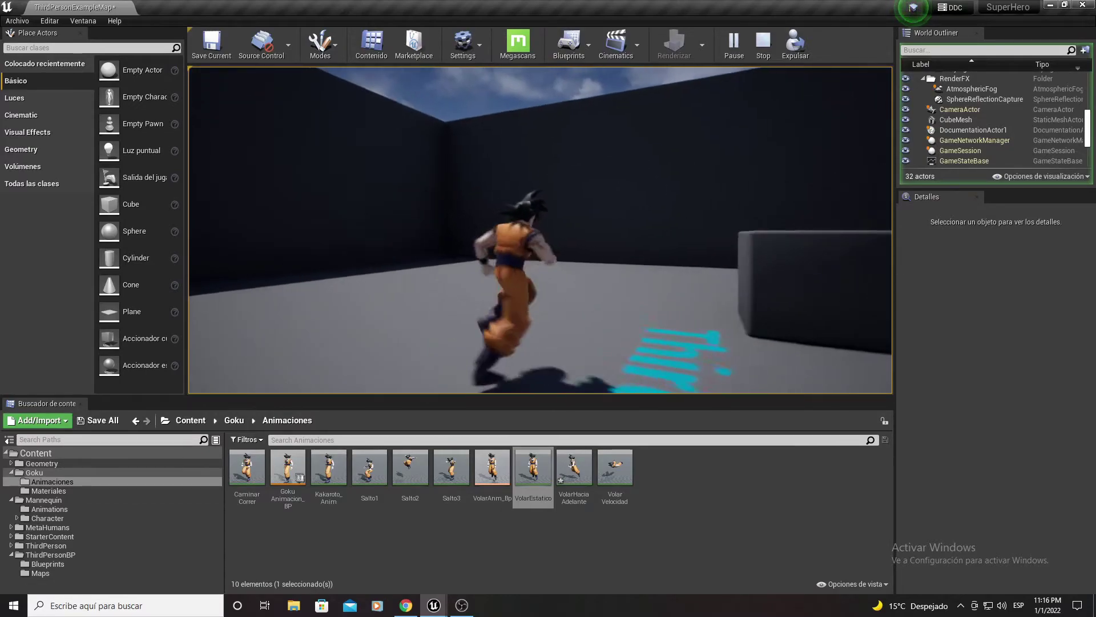
pyautogui.press('Escape')
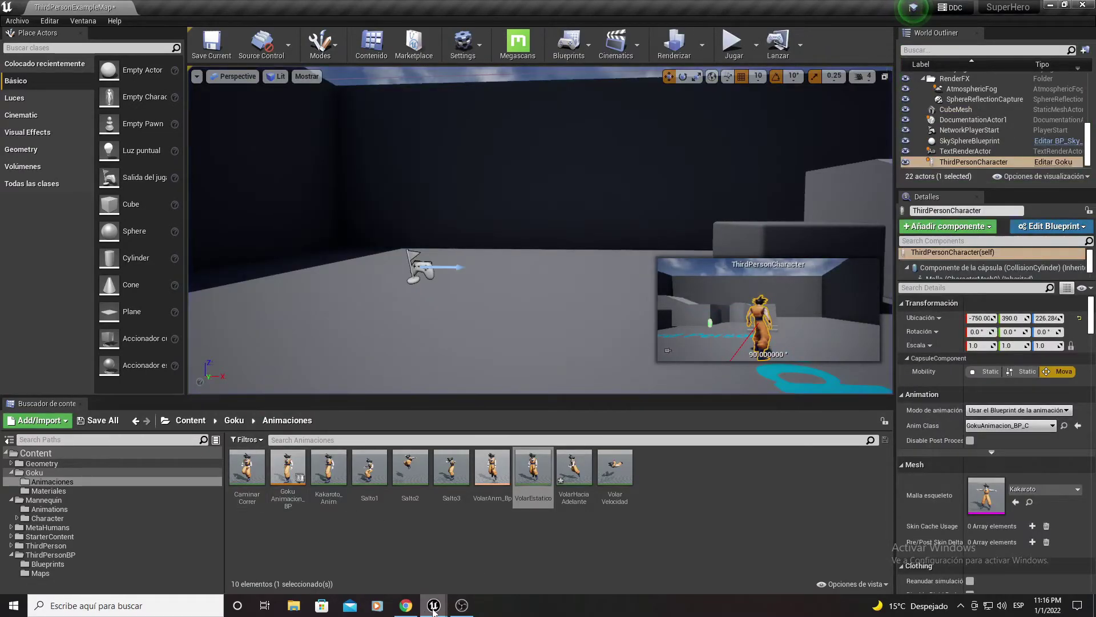
pyautogui.moveTo(433, 610)
pyautogui.click(485, 546)
pyautogui.scroll(6, 472, 294)
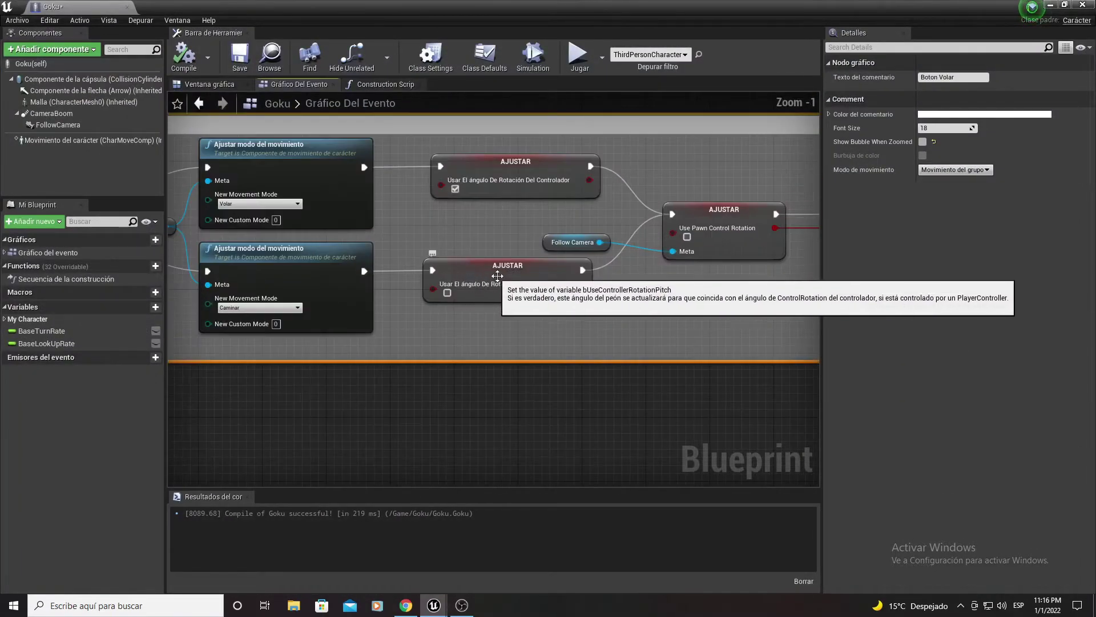
pyautogui.scroll(-2, 399, 247)
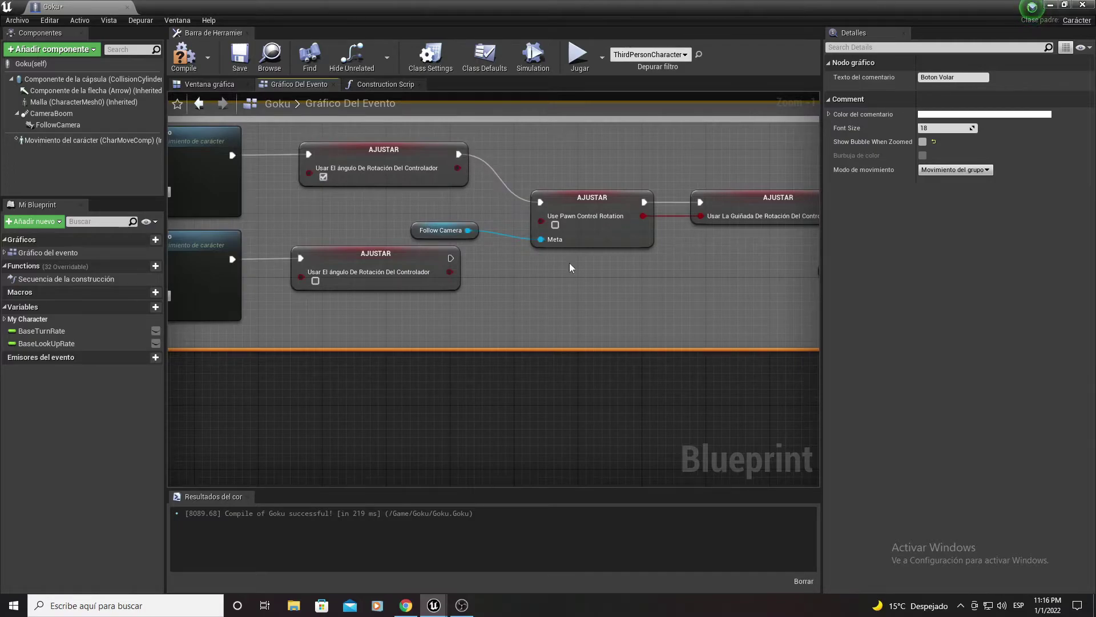
pyautogui.moveTo(569, 263); pyautogui.dragTo(437, 222, button='right')
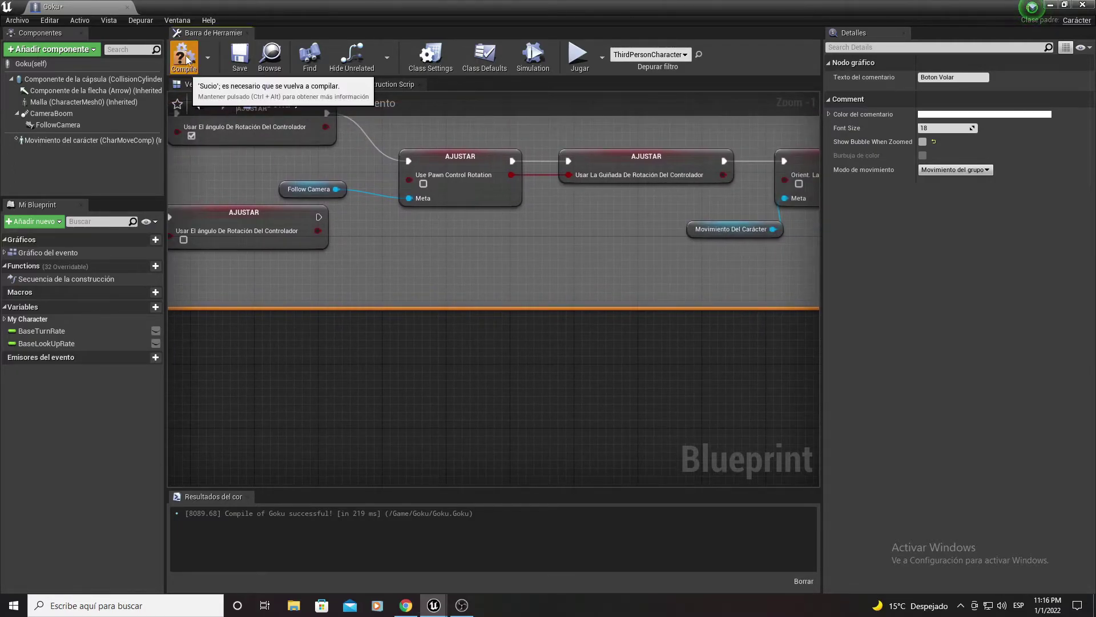
pyautogui.click(1050, 4)
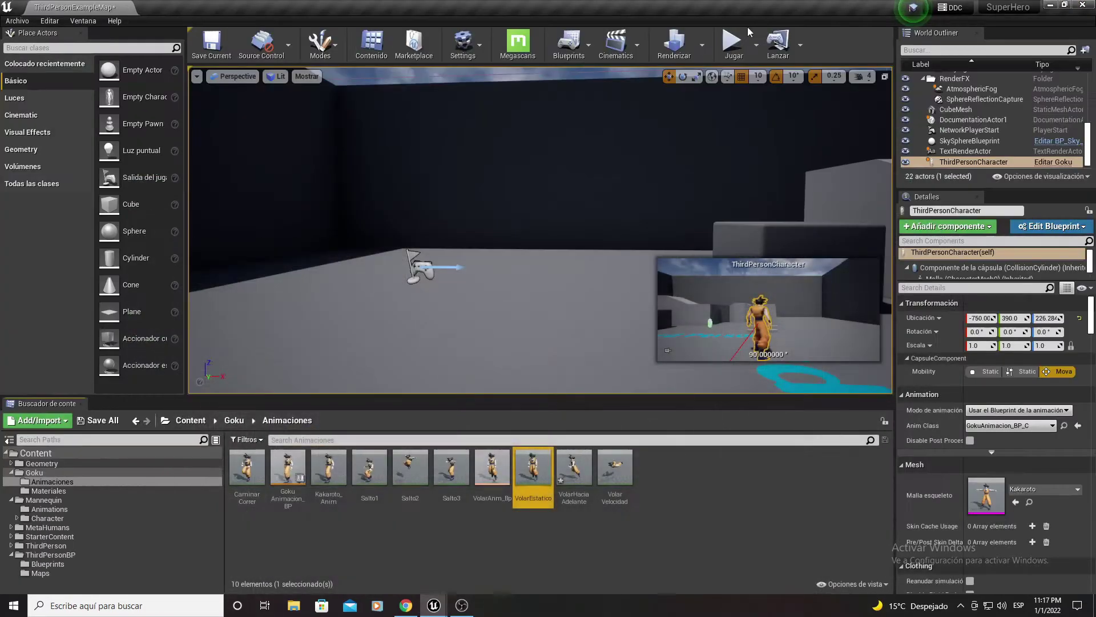
pyautogui.click(618, 183)
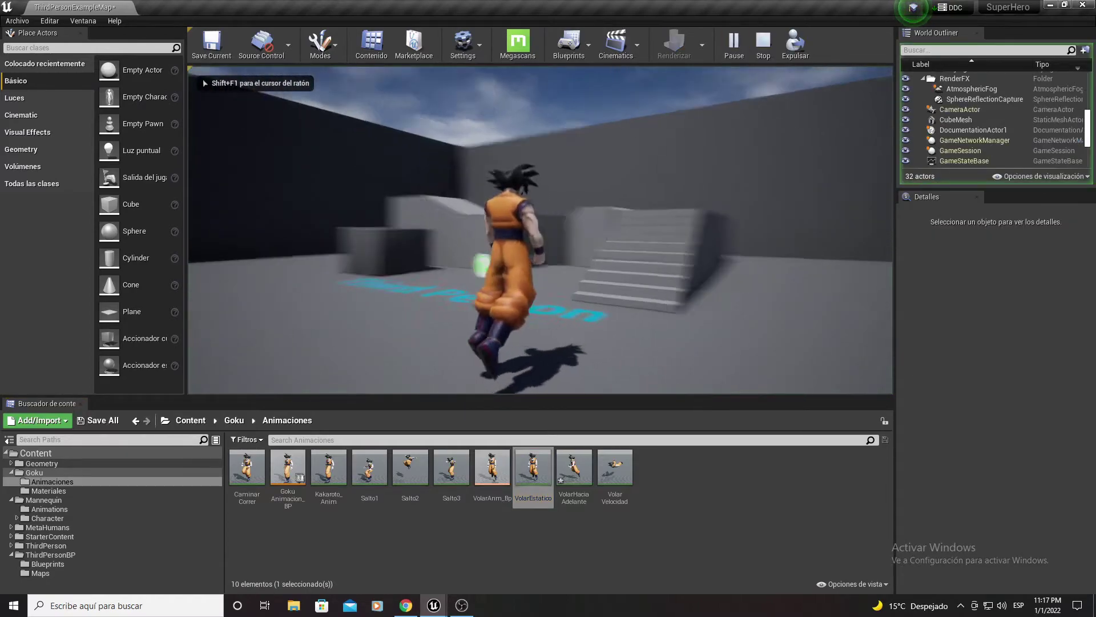
pyautogui.press('space')
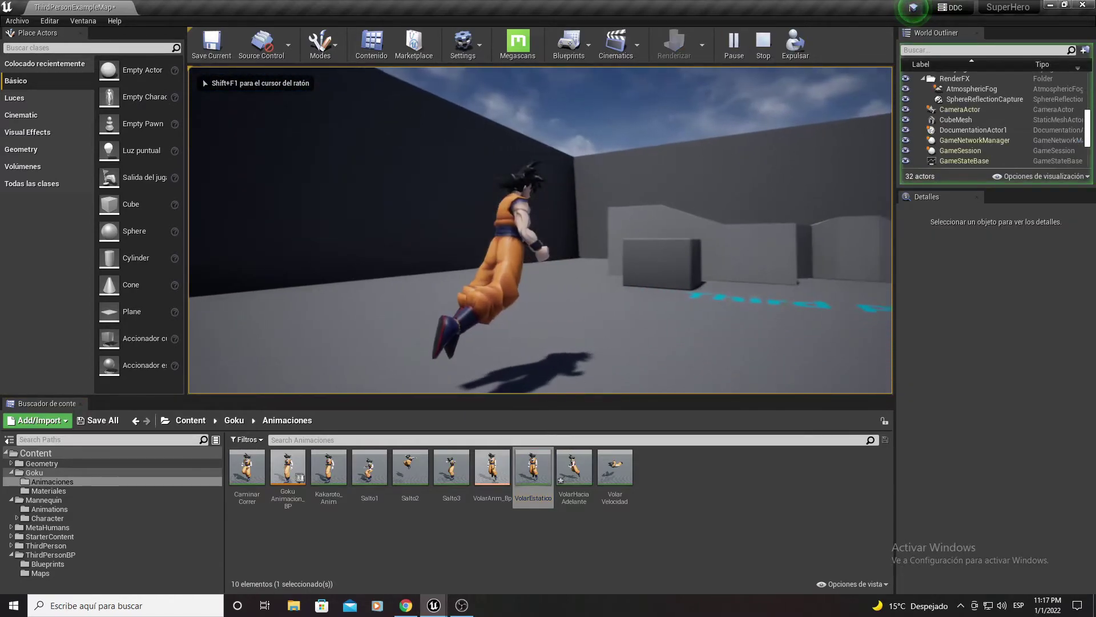
pyautogui.press('space')
pyautogui.press('Escape')
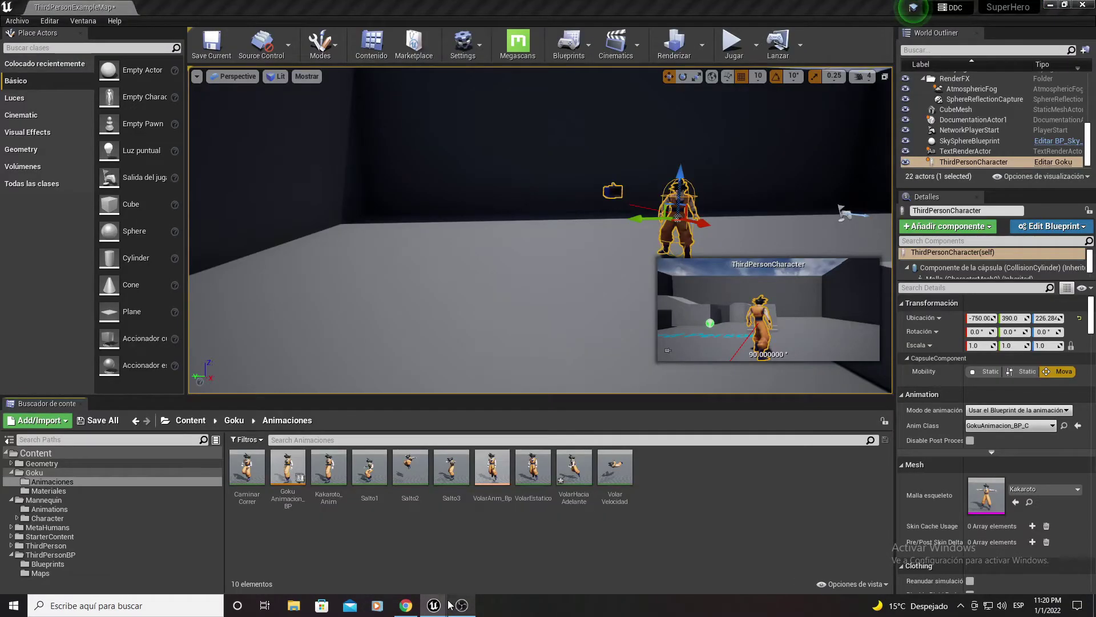
pyautogui.moveTo(440, 609)
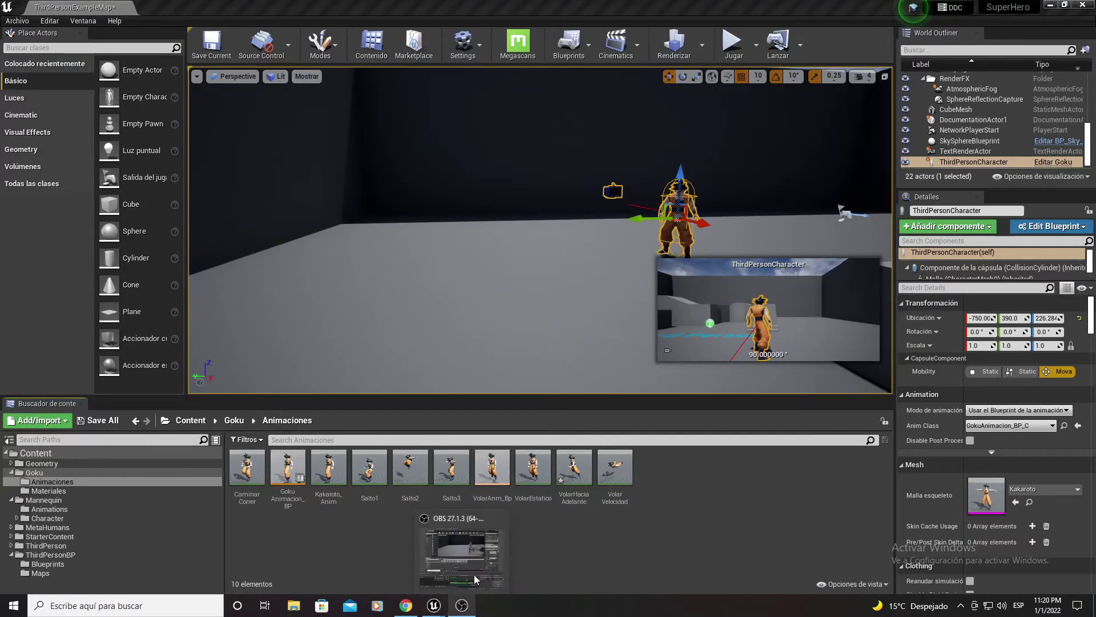
# Bring Goku's blueprint editor forward and pan to the walking branch's rotation nodes.
pyautogui.click(502, 561)
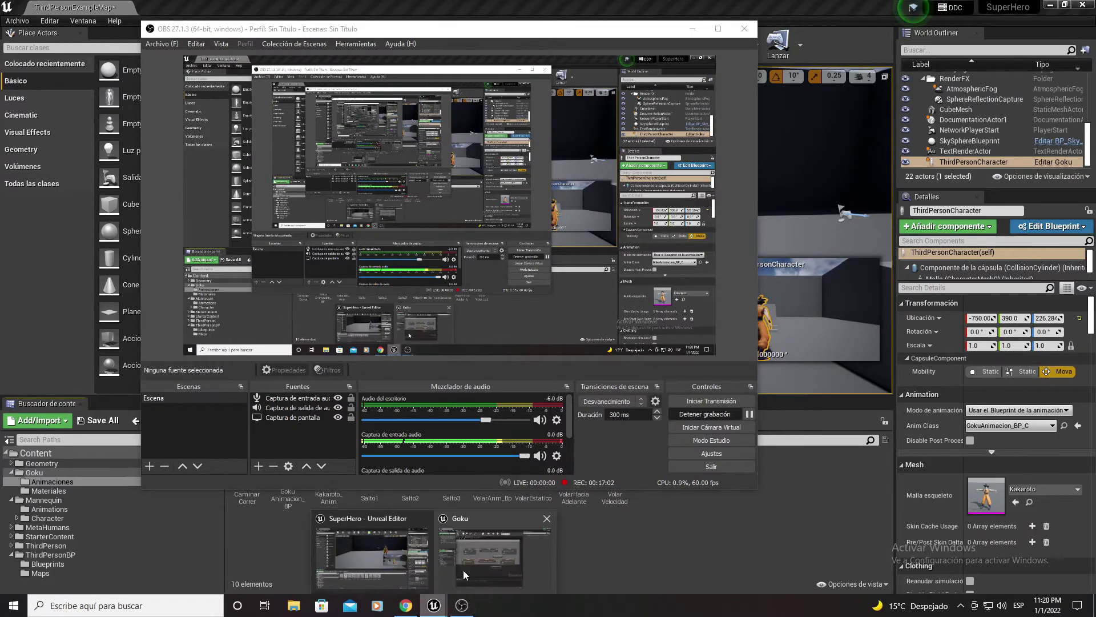
pyautogui.click(448, 528)
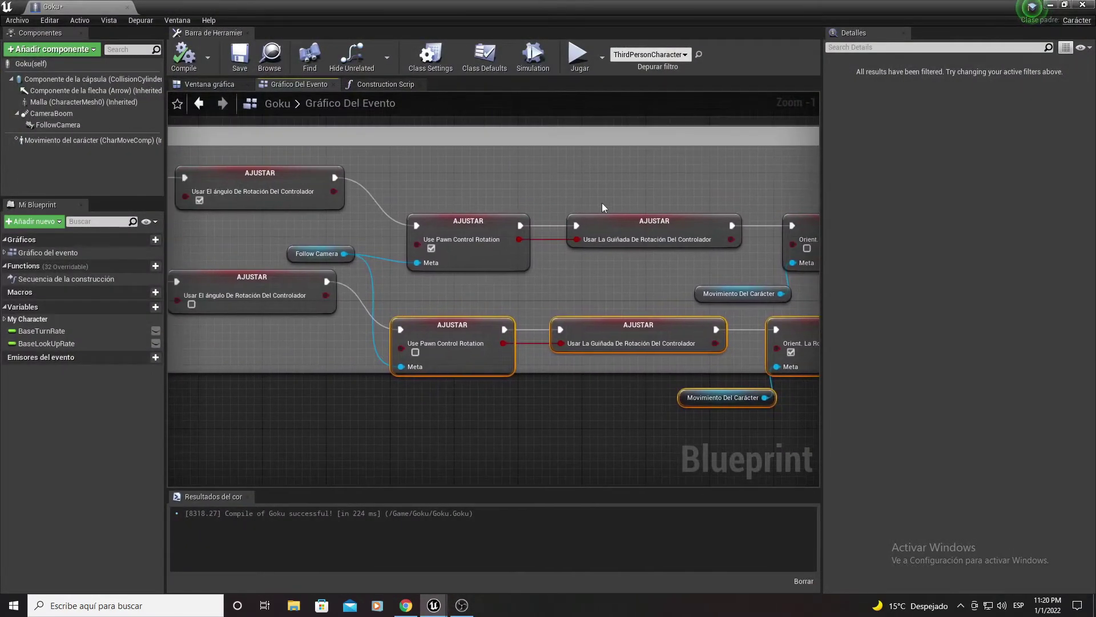
pyautogui.moveTo(484, 193); pyautogui.dragTo(480, 213, button='right')
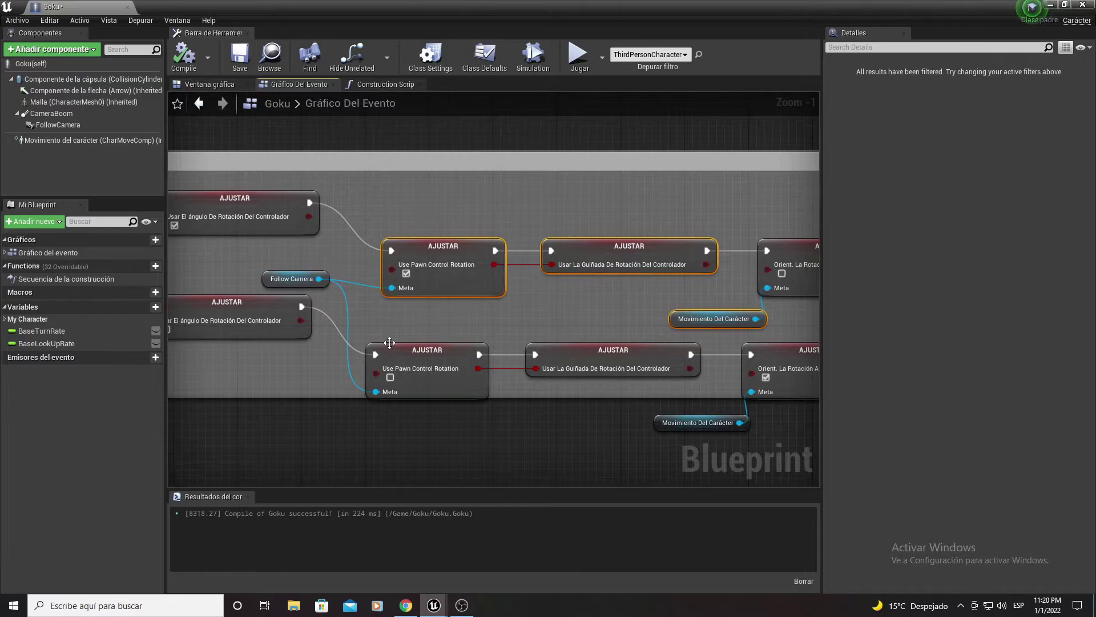
pyautogui.moveTo(390, 343)
pyautogui.mouseDown(button='right')
pyautogui.moveTo(432, 267)
pyautogui.moveTo(270, 309)
pyautogui.mouseUp(button='right')
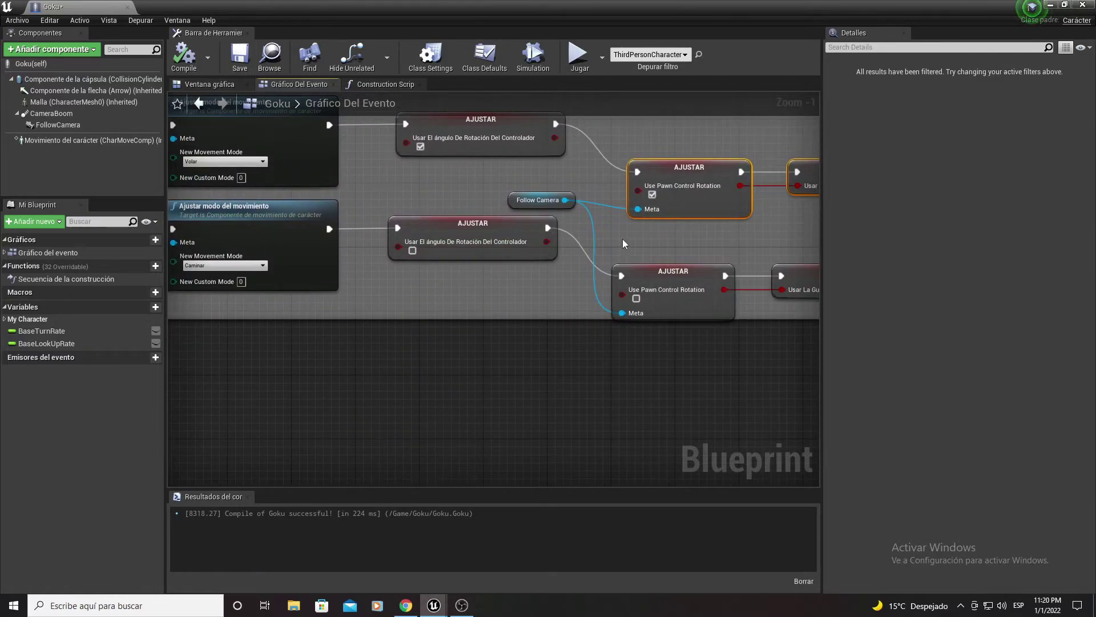
pyautogui.moveTo(622, 238); pyautogui.dragTo(417, 240, button='right')
pyautogui.moveTo(544, 228); pyautogui.dragTo(422, 241, button='right')
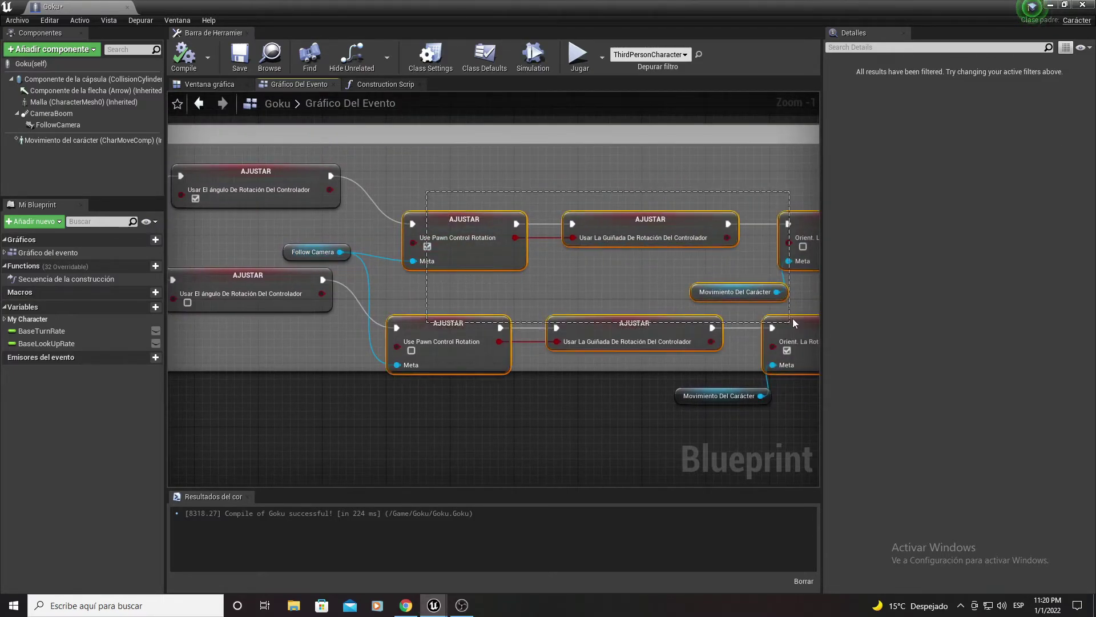
# Move the walking branch's AJUSTAR and Movimiento Del Carácter nodes up beside the flying branch.
pyautogui.moveTo(792, 323); pyautogui.dragTo(799, 301)
pyautogui.moveTo(800, 302); pyautogui.dragTo(662, 307, button='right')
pyautogui.moveTo(708, 229)
pyautogui.mouseDown()
pyautogui.moveTo(723, 197)
pyautogui.moveTo(701, 195)
pyautogui.mouseUp()
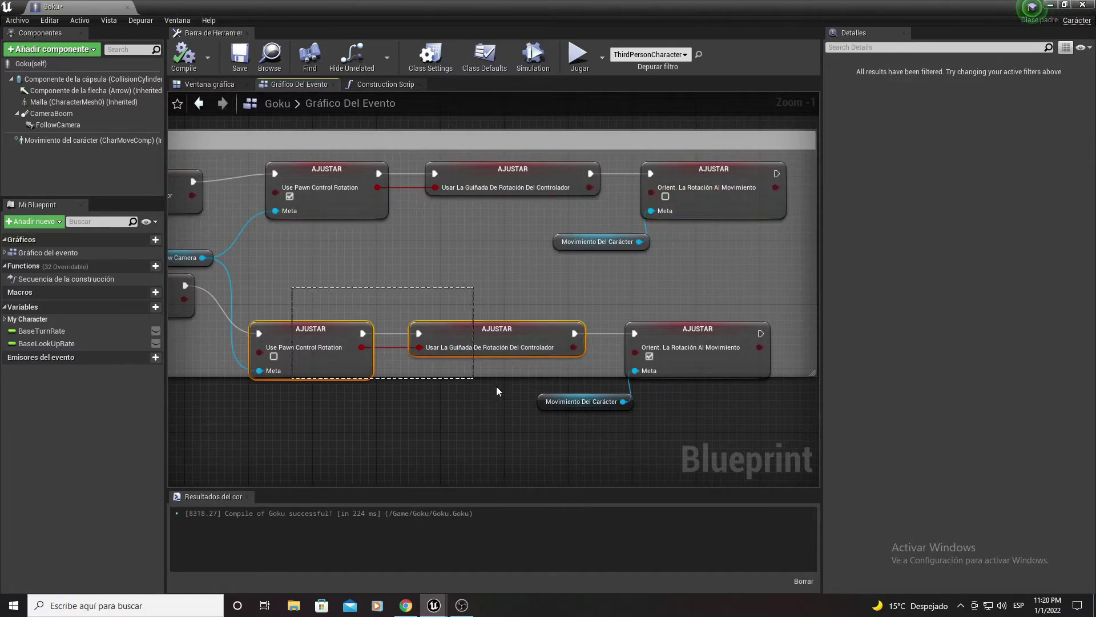
pyautogui.moveTo(689, 398); pyautogui.dragTo(697, 403)
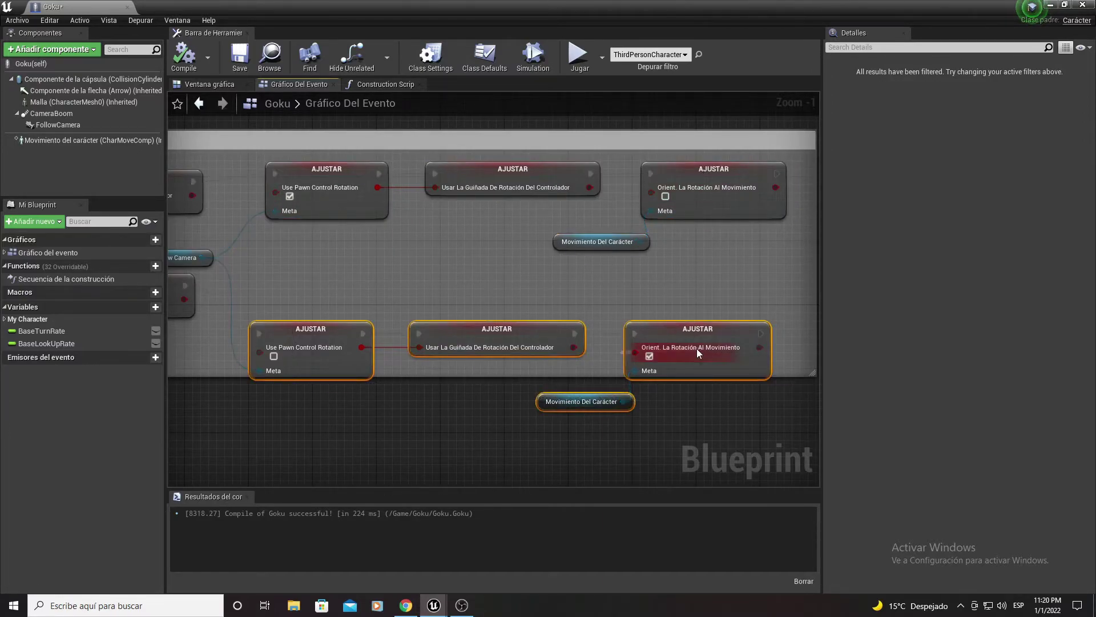
pyautogui.moveTo(695, 335)
pyautogui.mouseDown()
pyautogui.moveTo(641, 284)
pyautogui.moveTo(648, 275)
pyautogui.mouseUp()
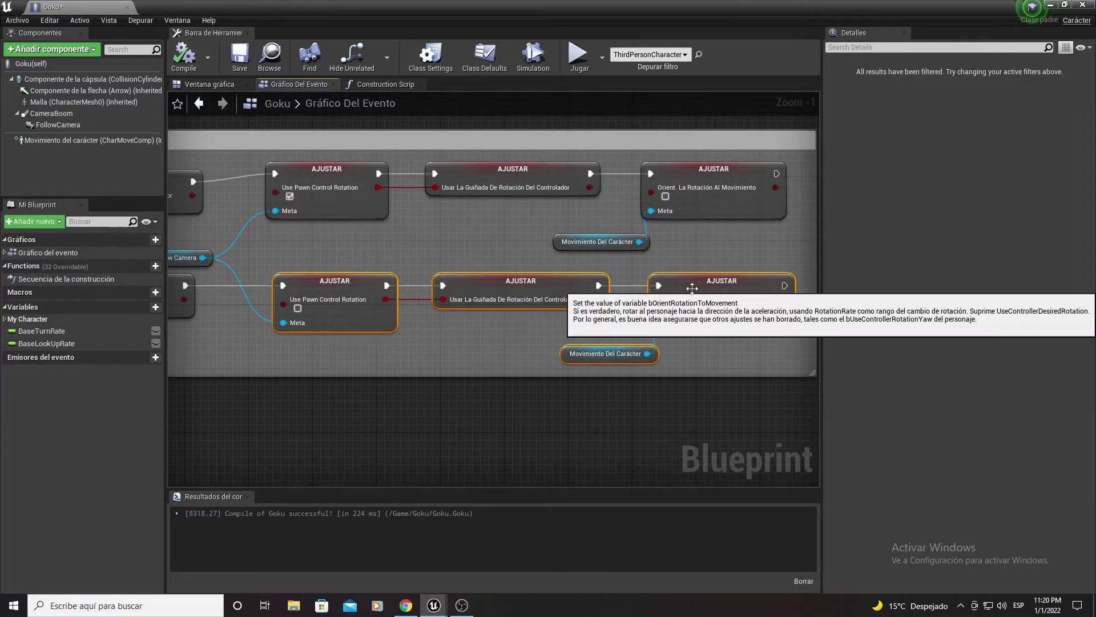
pyautogui.click(437, 236)
pyautogui.moveTo(325, 245); pyautogui.dragTo(545, 251, button='right')
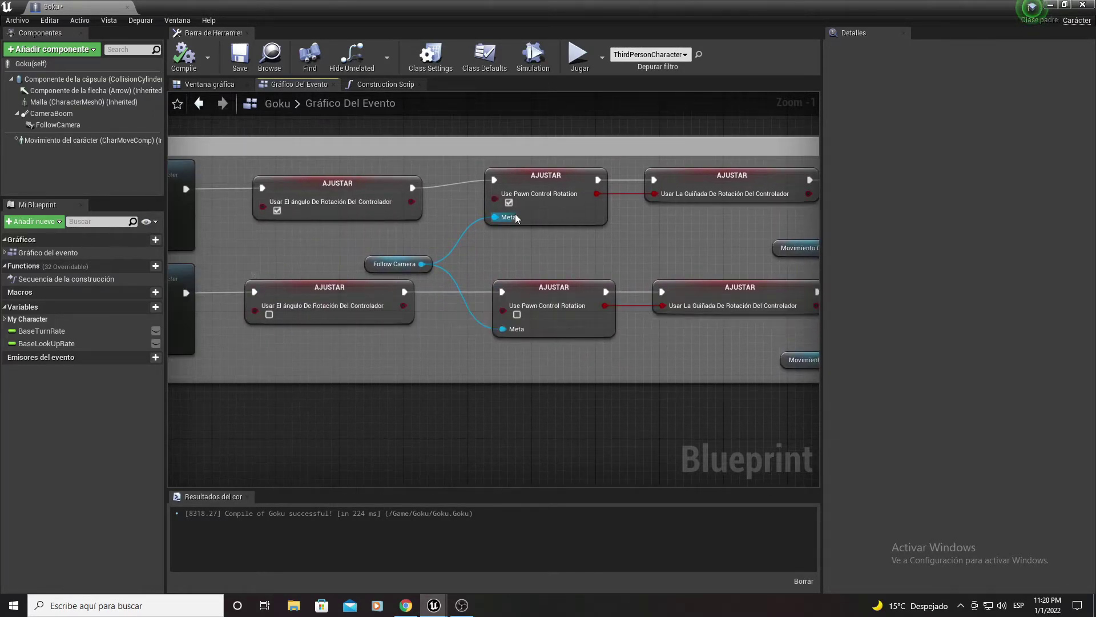
pyautogui.moveTo(515, 215); pyautogui.dragTo(399, 211, button='right')
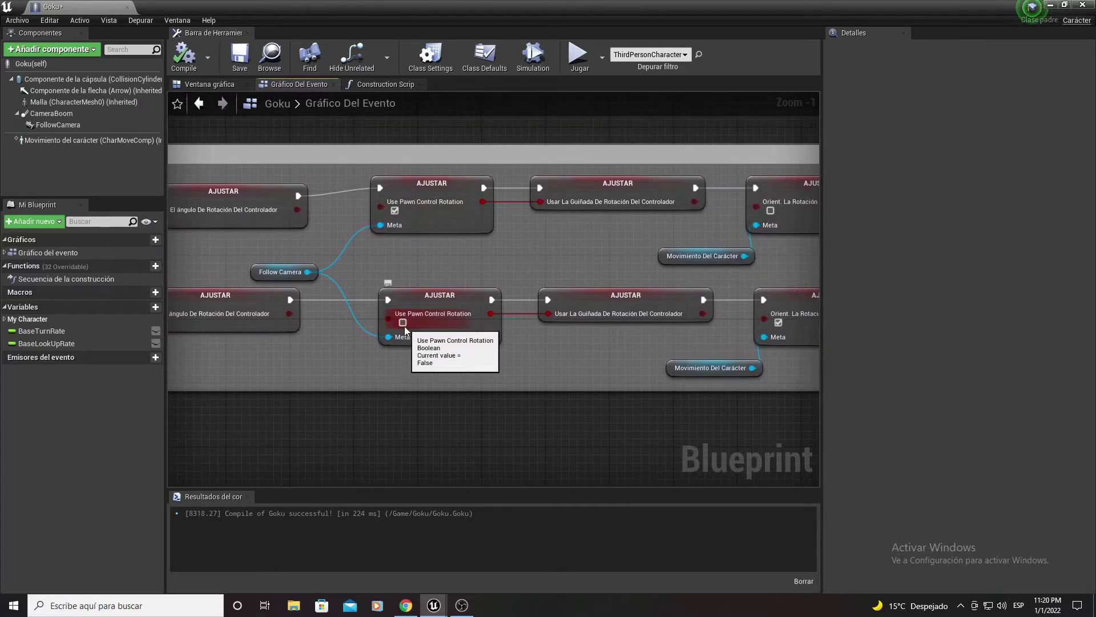
pyautogui.moveTo(668, 292); pyautogui.dragTo(567, 286, button='right')
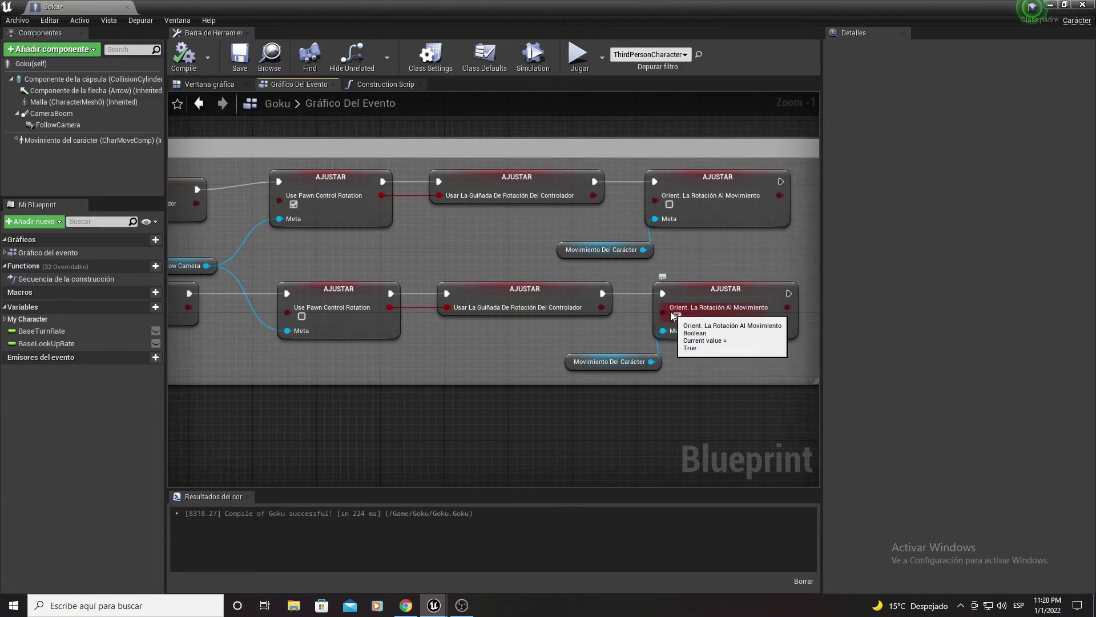
pyautogui.moveTo(359, 258); pyautogui.dragTo(288, 230, button='right')
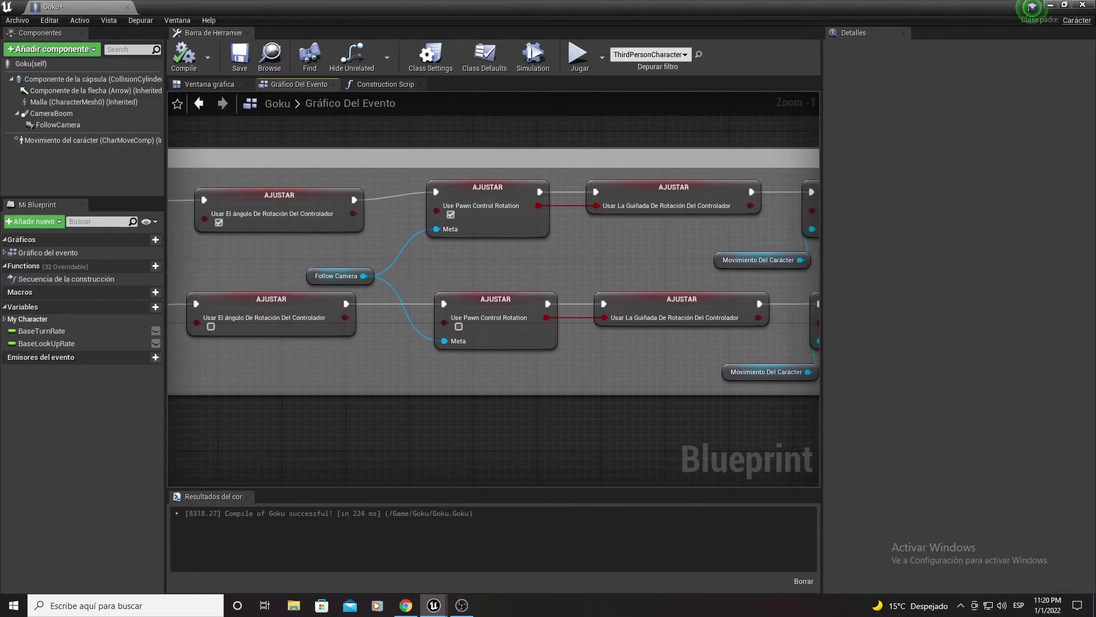
# Play the level, switch Goku to flying with Space, and fly him up over the block.
pyautogui.click(1050, 6)
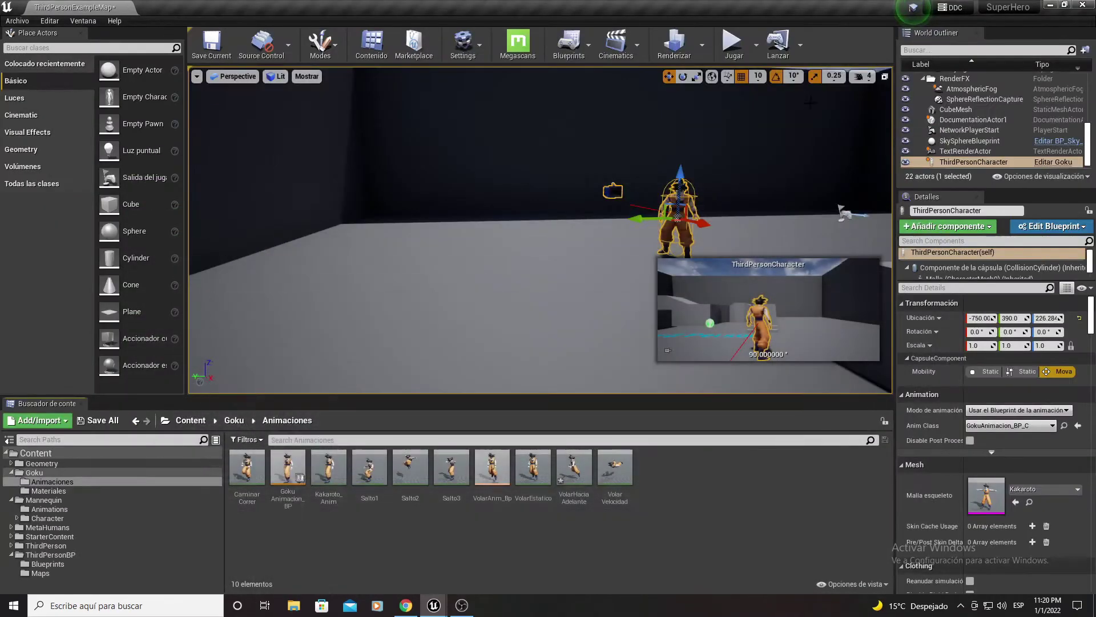
pyautogui.click(733, 46)
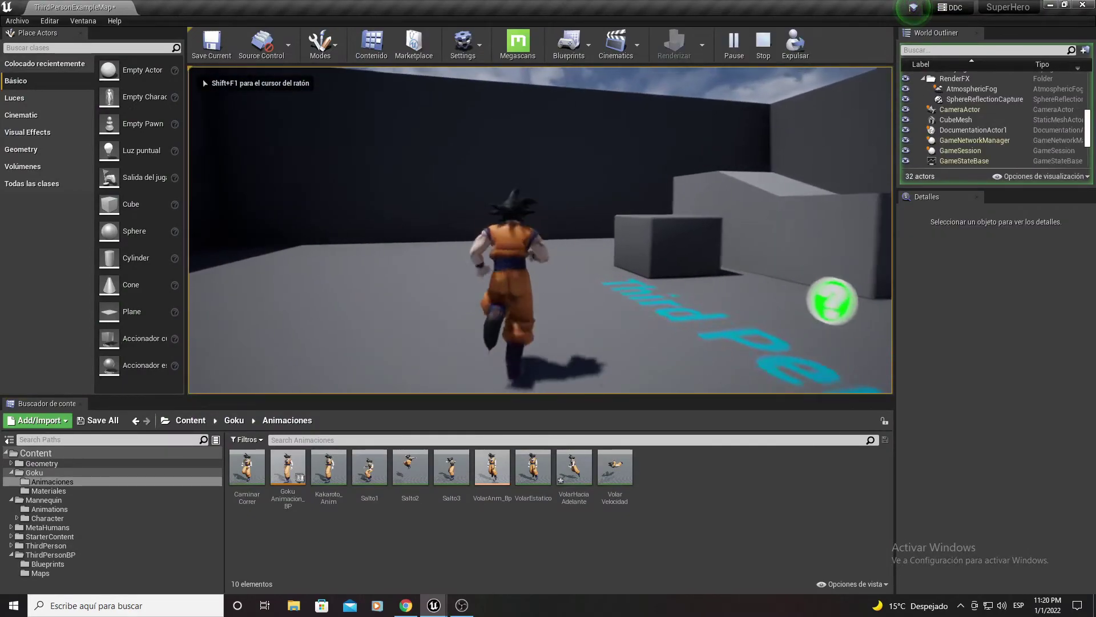
pyautogui.press('space')
pyautogui.press('w')
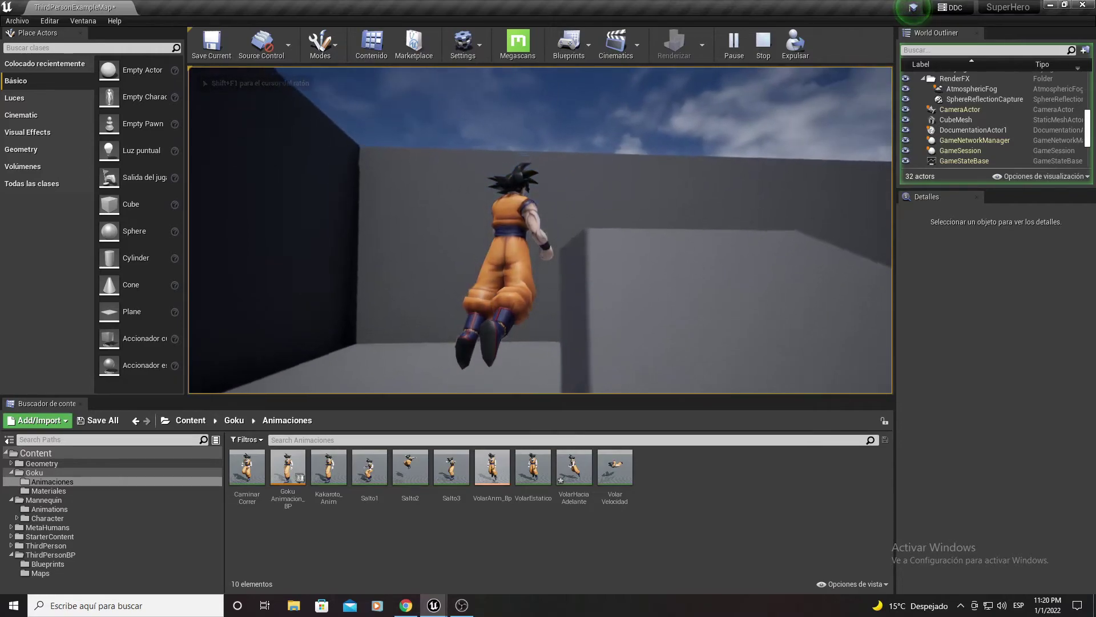
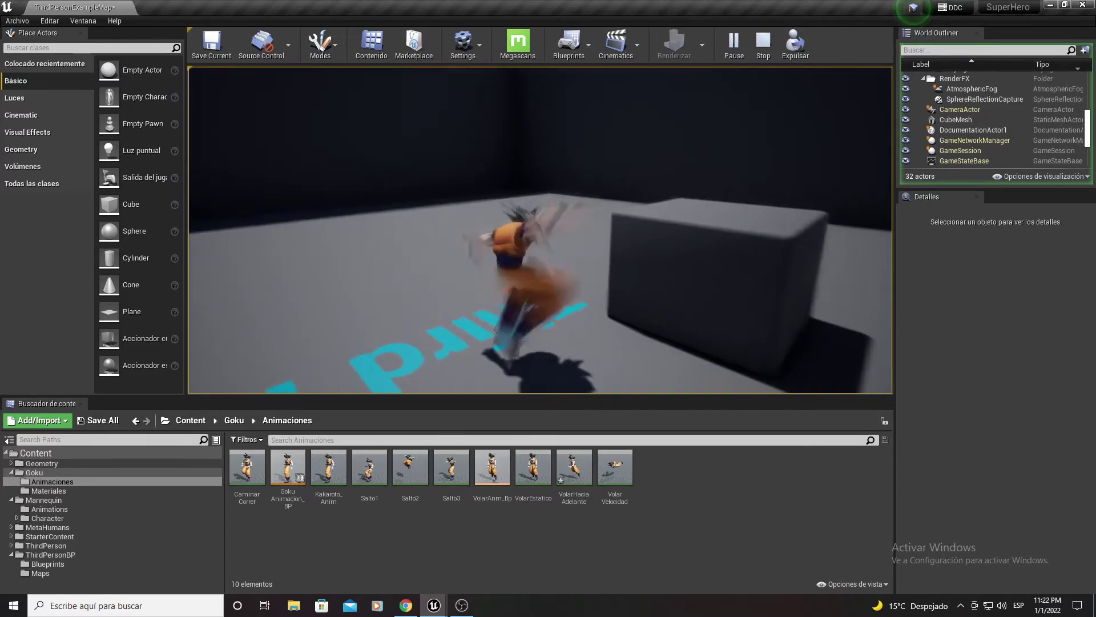
# Stop the playtest and save all three modified assets with Save All.
pyautogui.press('Escape')
pyautogui.click(431, 608)
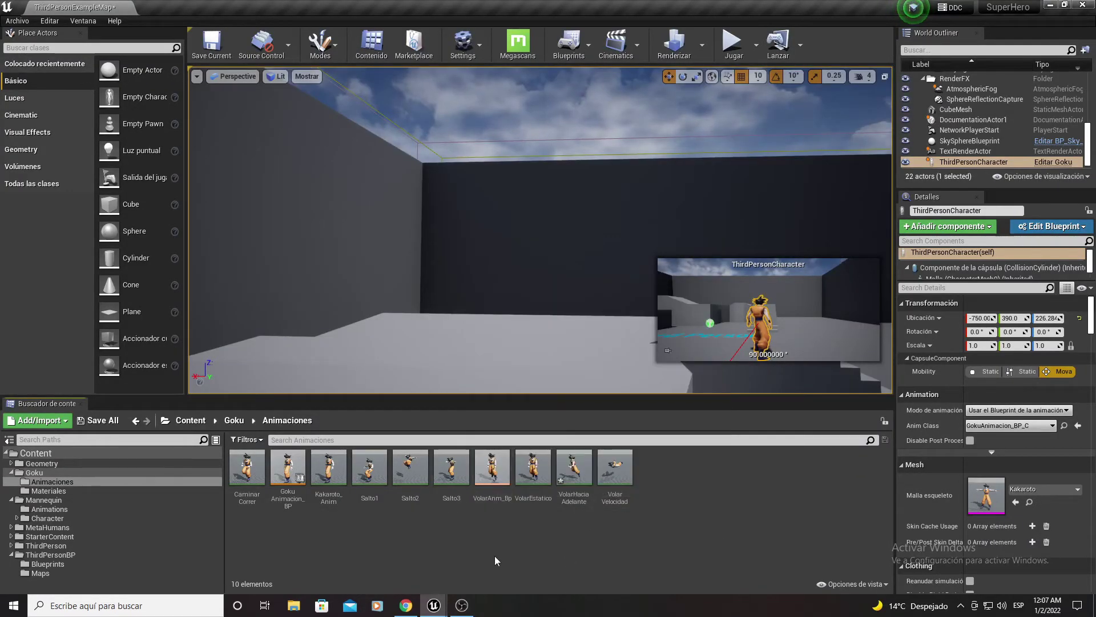
pyautogui.click(86, 423)
pyautogui.click(616, 408)
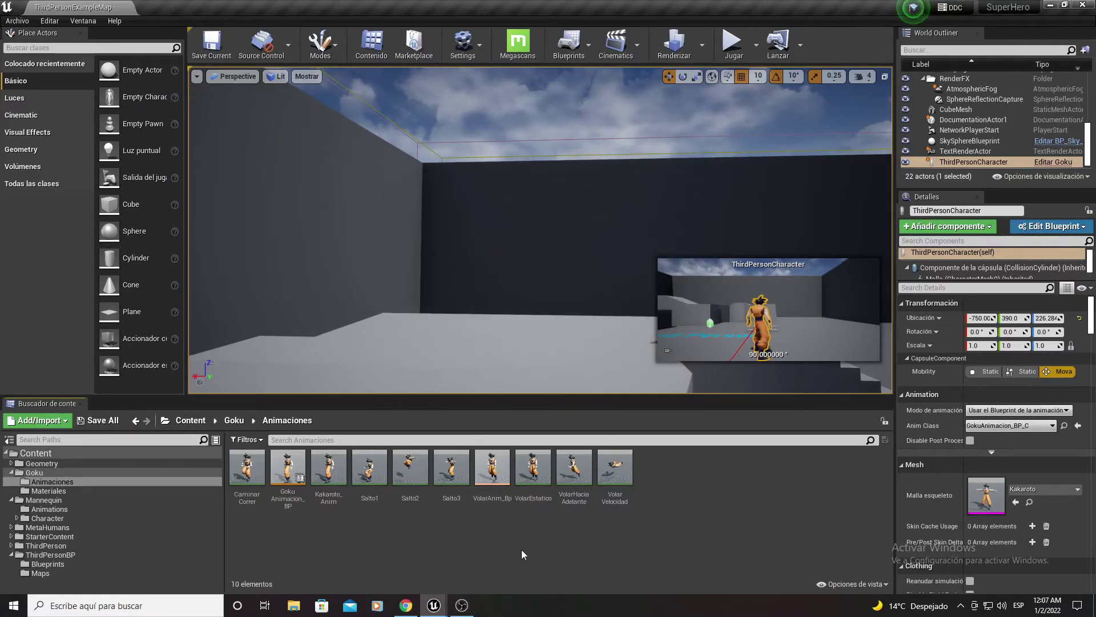
# Confirm Goku's Character Movement max walk speed and max fly speed are both 1200, then return to the level.
pyautogui.click(460, 567)
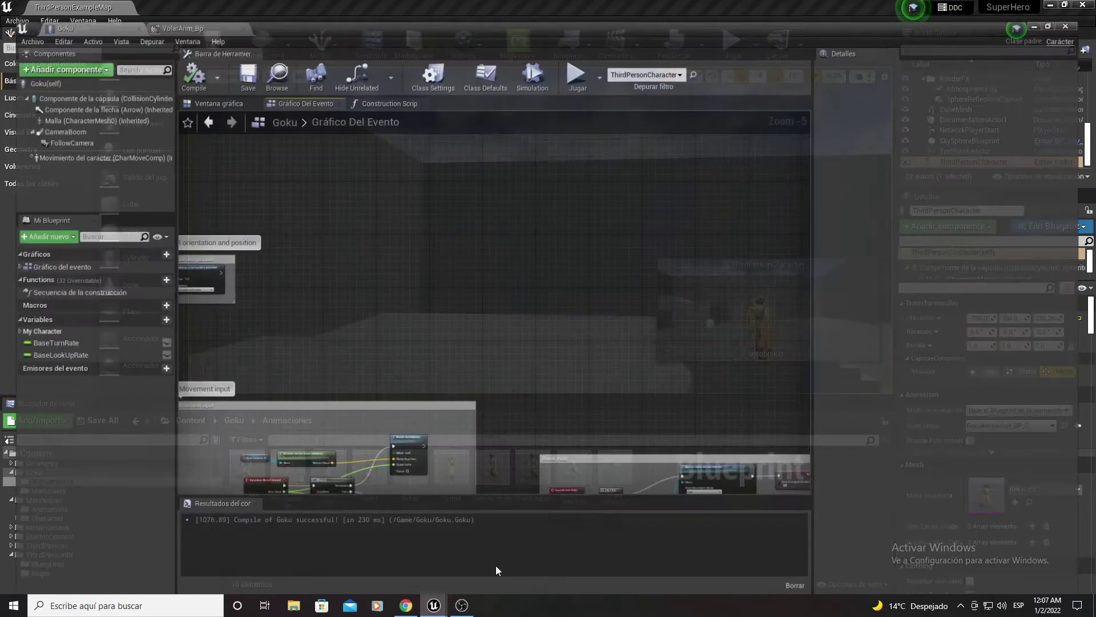
pyautogui.click(59, 140)
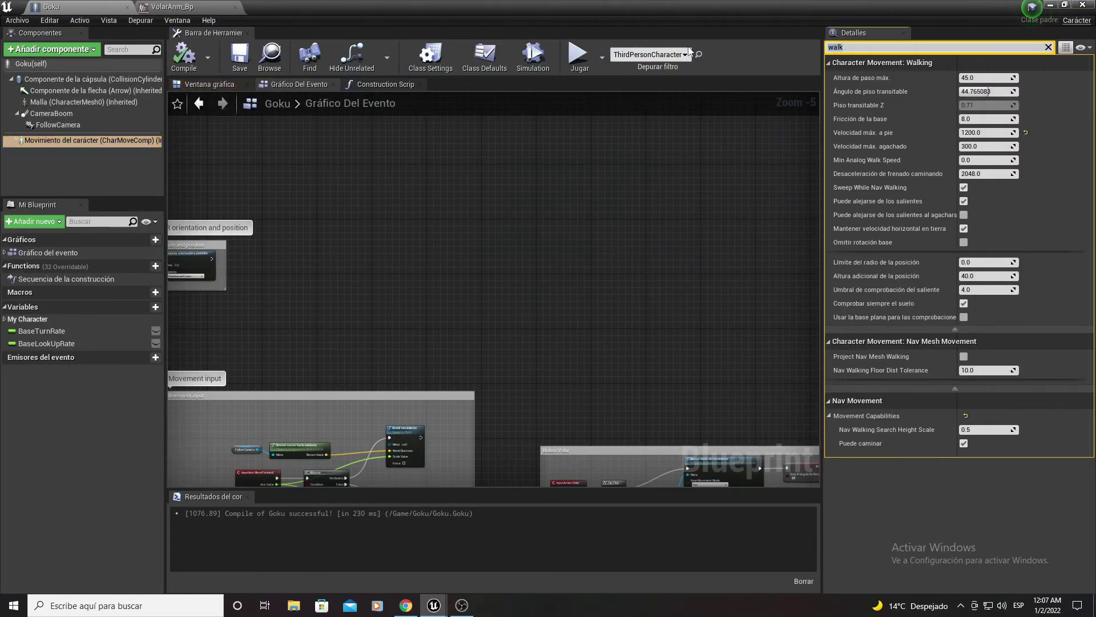
pyautogui.write('fly')
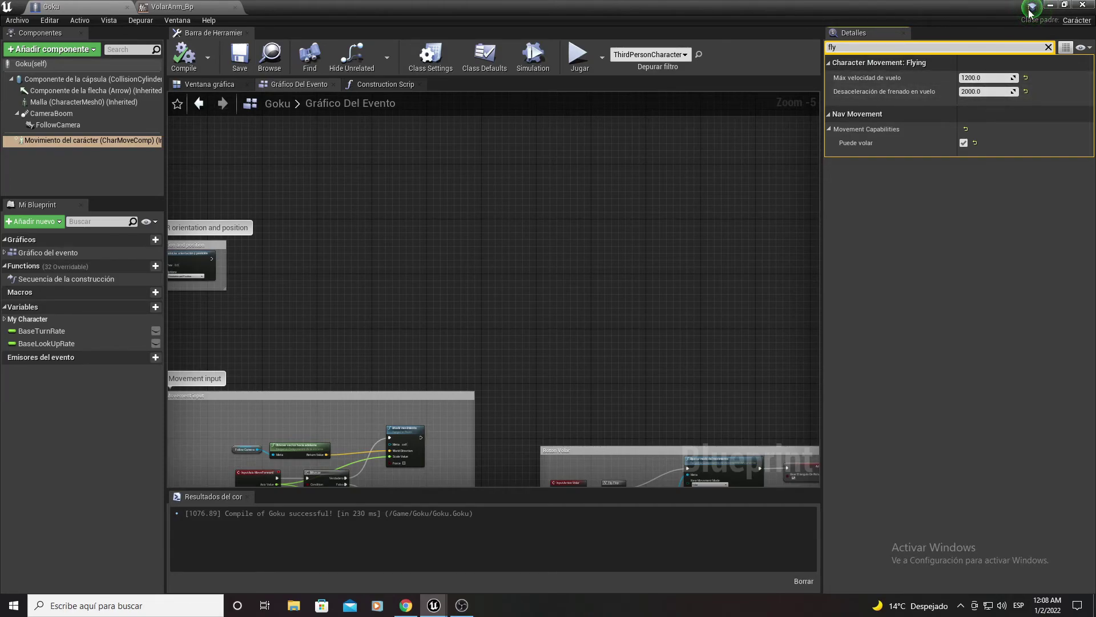
pyautogui.click(1052, 5)
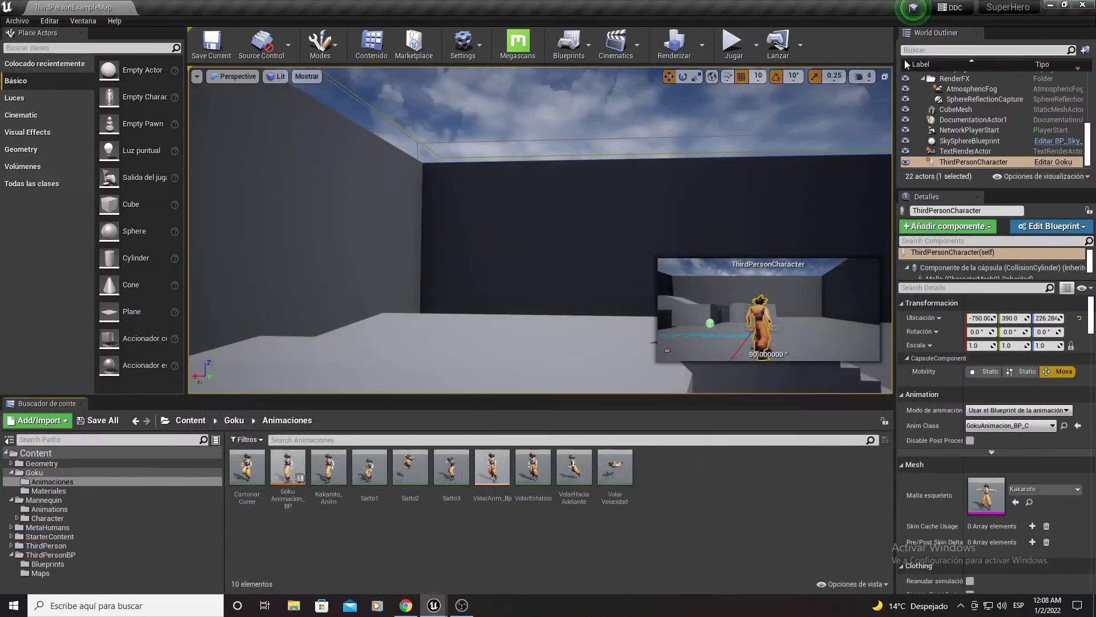
pyautogui.click(734, 46)
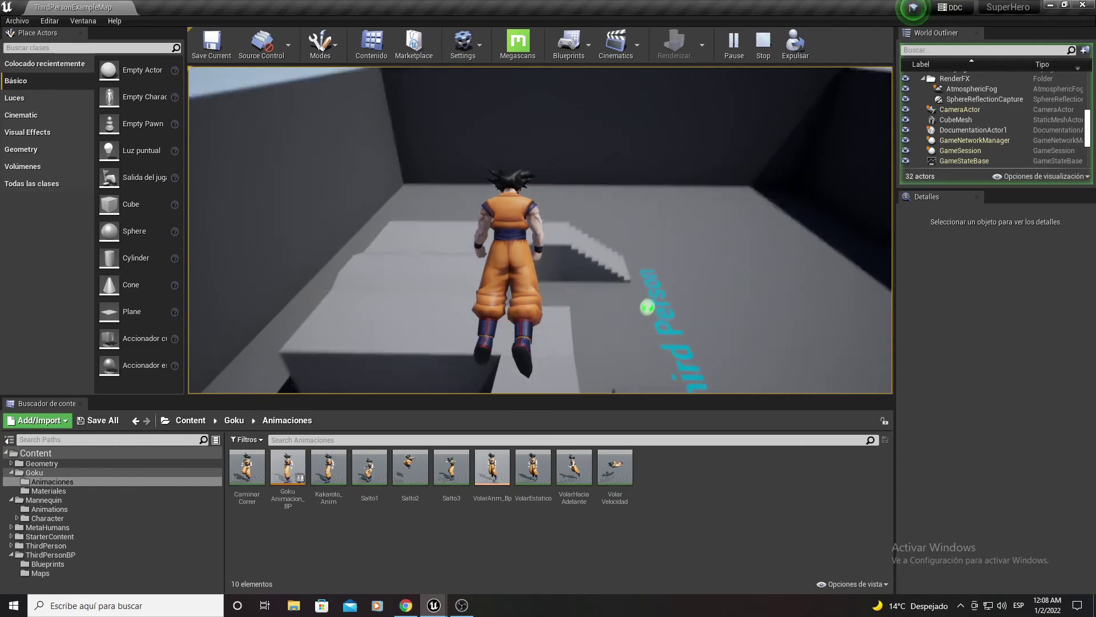
pyautogui.press('Escape')
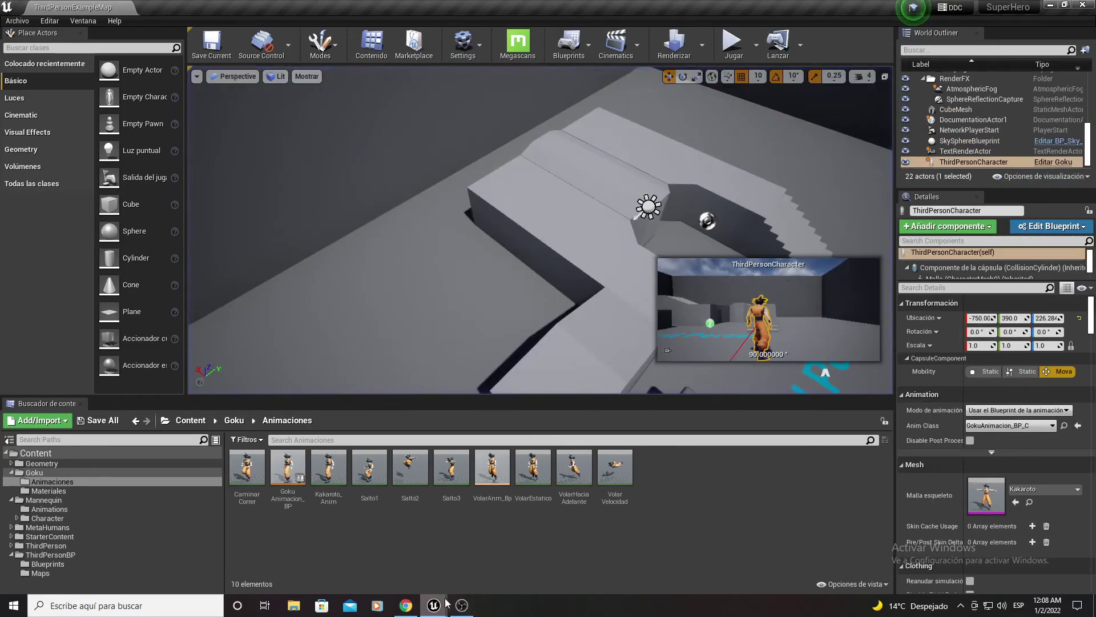
# Verify Goku's 1200 max flight speed in the blueprint, then start a new Play session.
pyautogui.moveTo(434, 604)
pyautogui.click(486, 559)
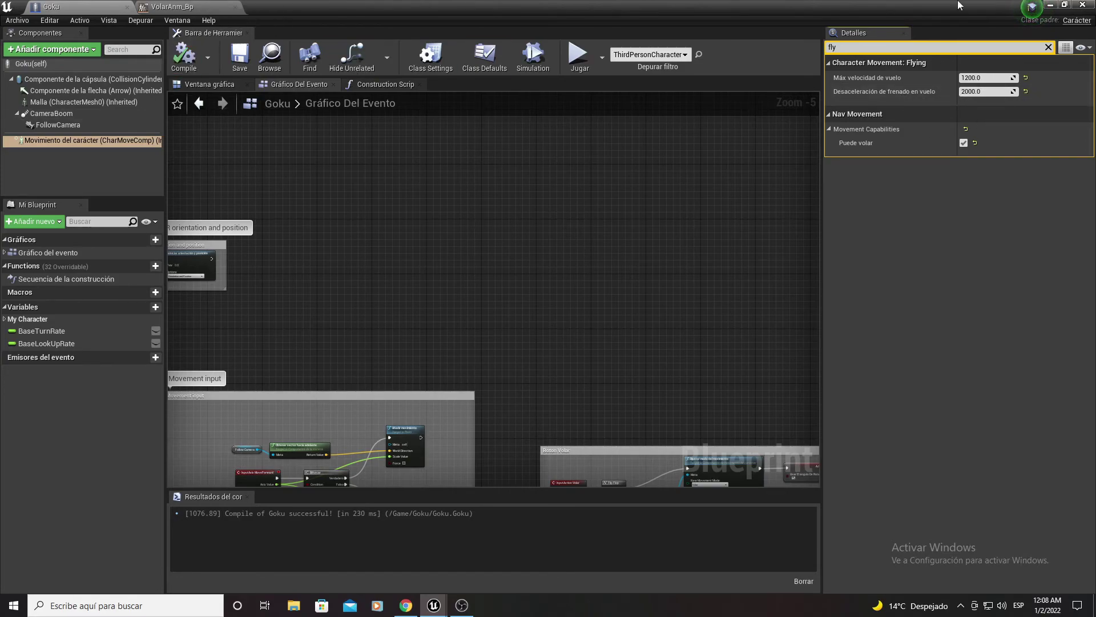
pyautogui.click(1049, 4)
pyautogui.click(733, 43)
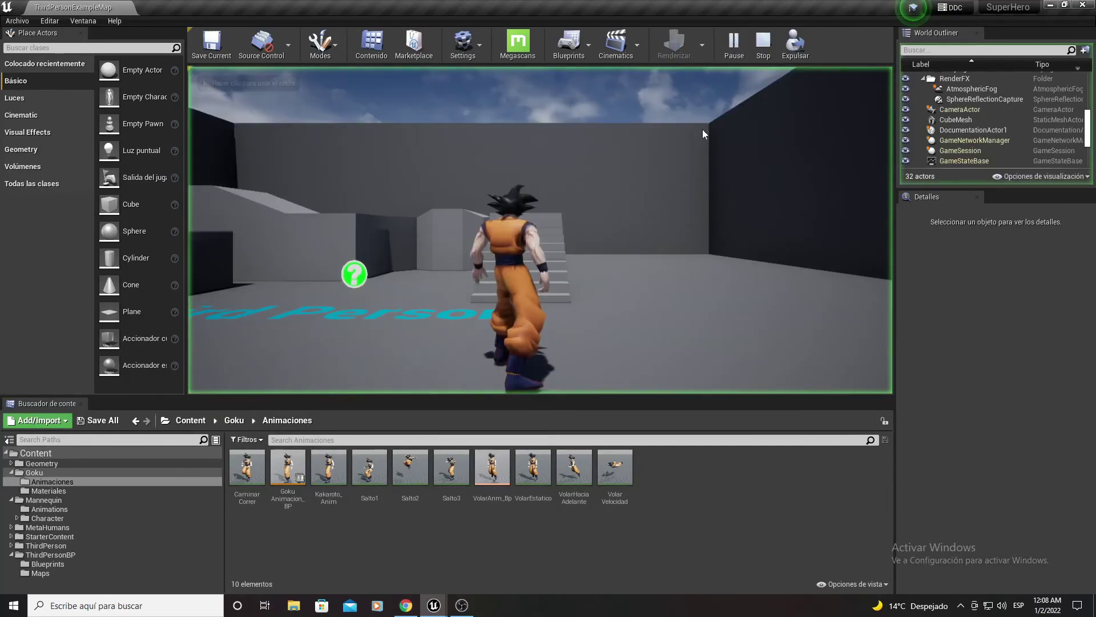
# Make Goku take off and fly above the level walls, then end the play session.
pyautogui.press('space')
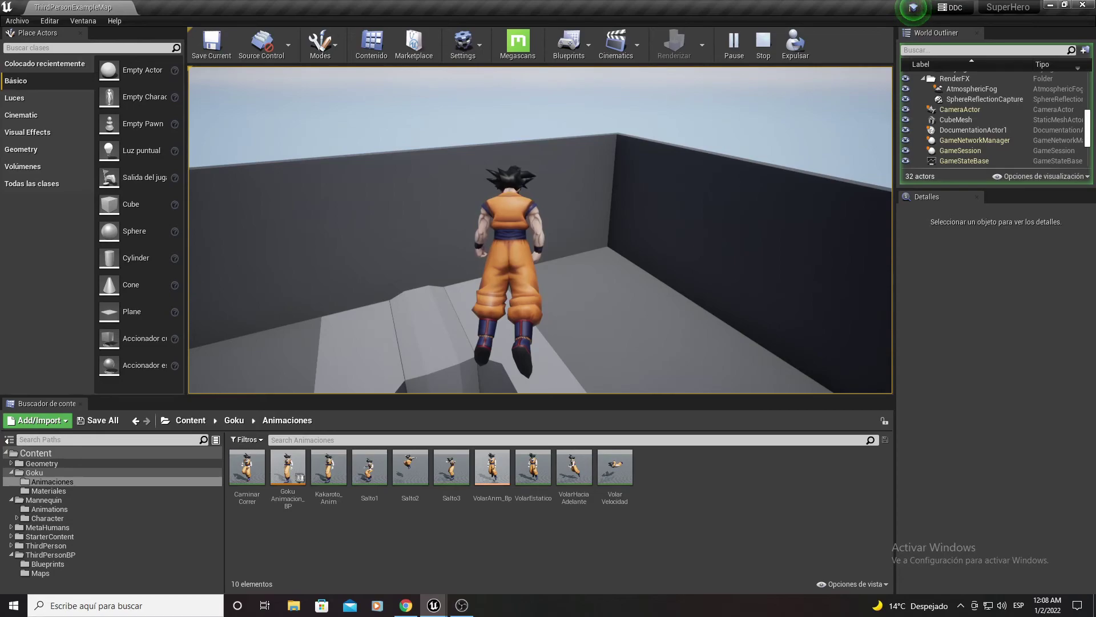
pyautogui.press('space')
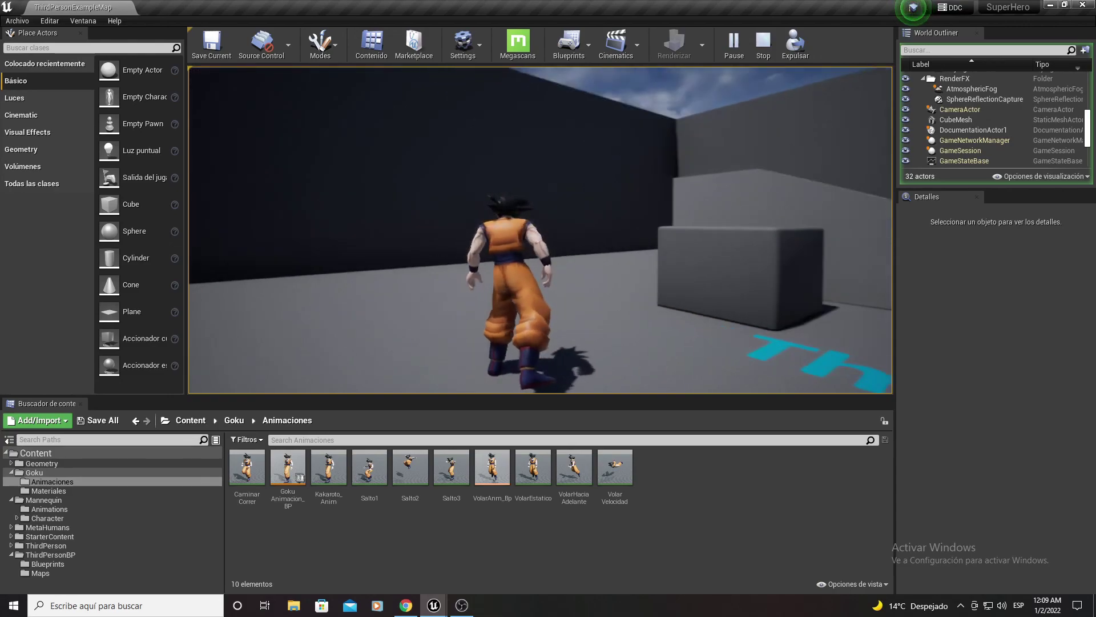
pyautogui.press('Escape')
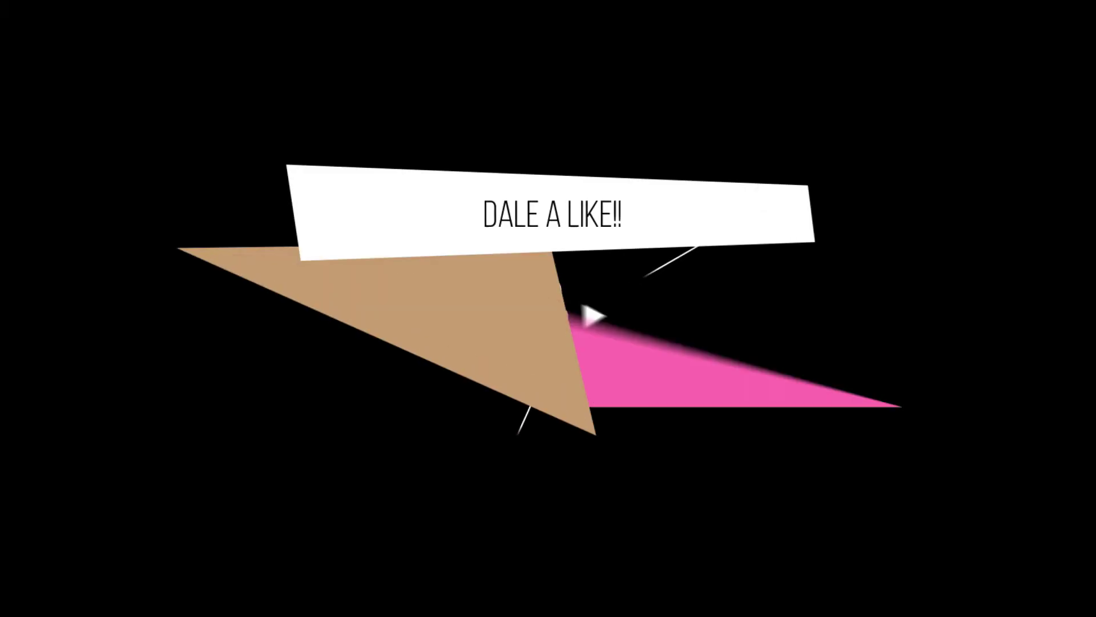